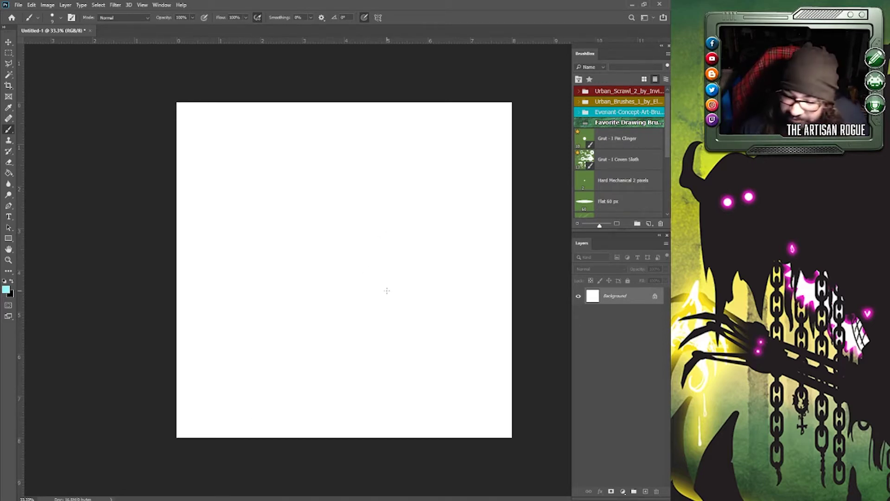
Create a new layer above the Background with the default name, Normal mode and 100% opacity.
click(666, 244)
click(598, 199)
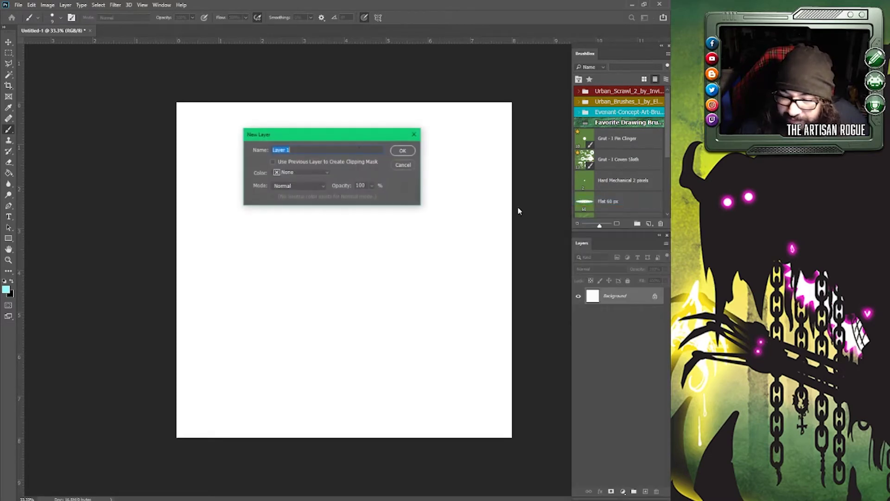
click(401, 151)
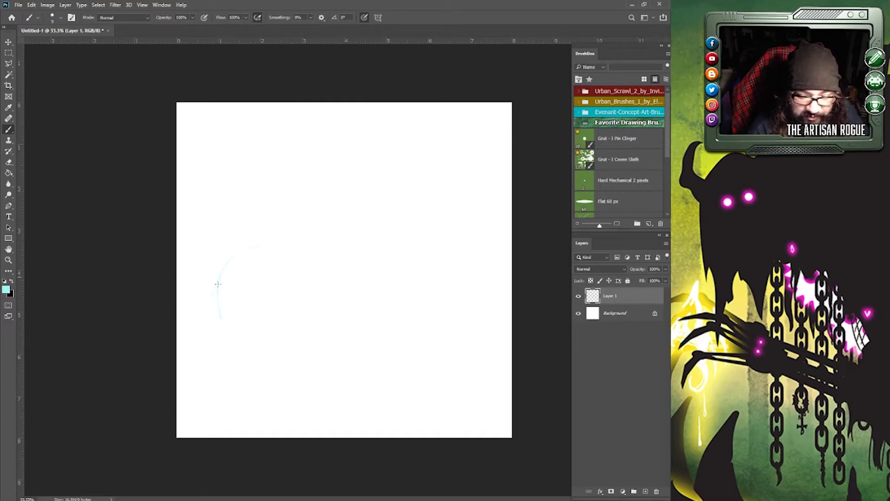
Rough in the spider creature's large round abdomen with a pointed tip, its thorax and a small round head in light cyan.
mouse_move(218, 283)
mouse_down()
mouse_move(267, 329)
mouse_move(293, 315)
mouse_up()
drag(262, 280, 258, 297)
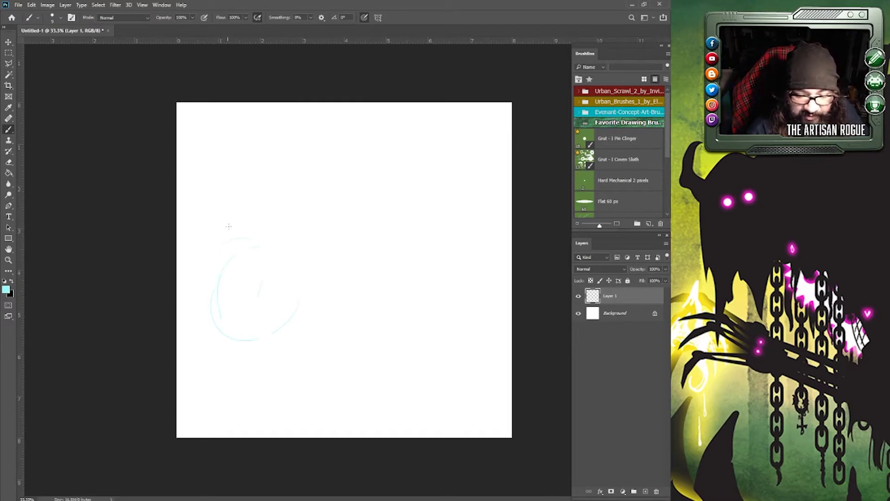
mouse_move(323, 137)
mouse_down()
mouse_move(353, 163)
mouse_move(335, 176)
mouse_move(355, 160)
mouse_up()
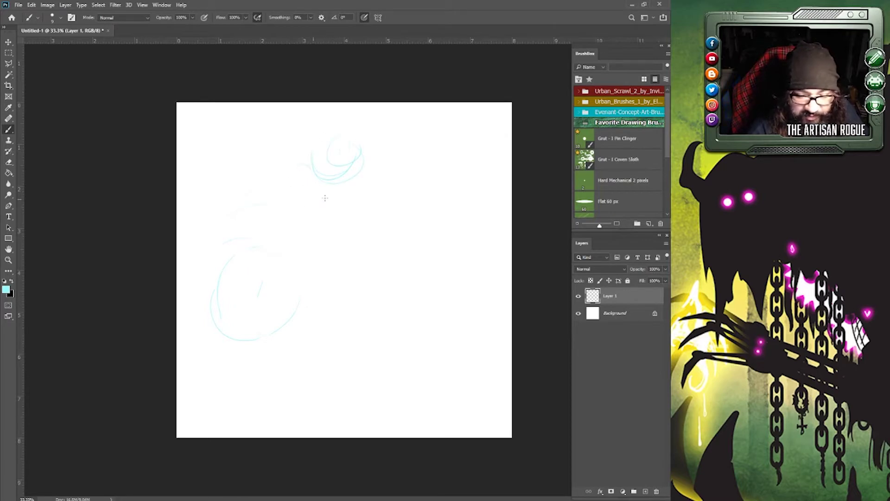
drag(318, 183, 315, 206)
mouse_move(213, 301)
mouse_down()
mouse_move(206, 258)
mouse_move(286, 208)
mouse_move(314, 222)
mouse_move(319, 290)
mouse_up()
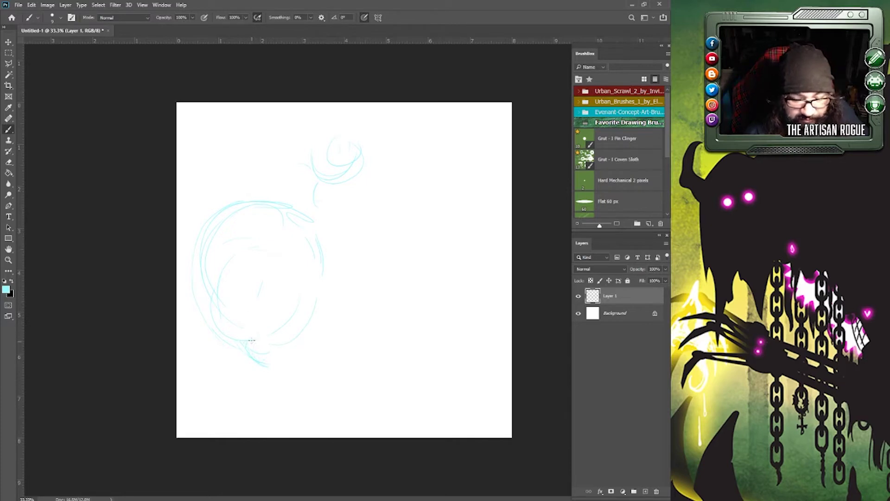
drag(263, 354, 271, 369)
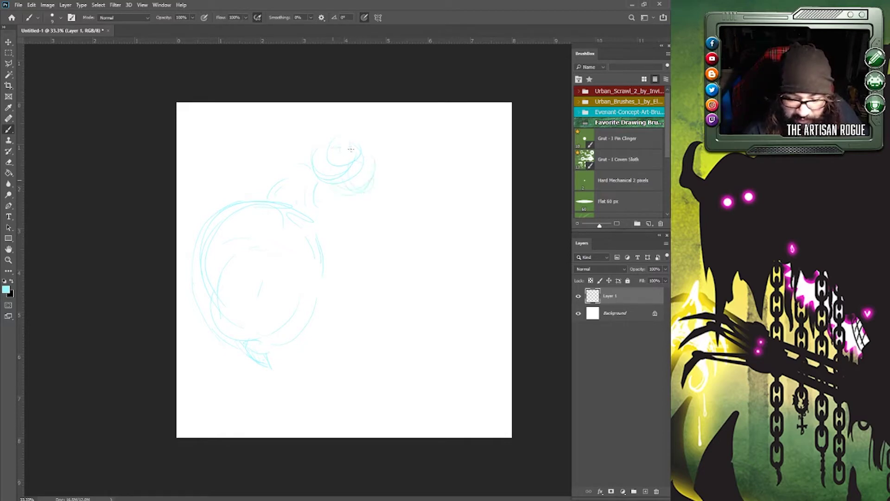
mouse_move(351, 149)
mouse_down()
mouse_move(381, 182)
mouse_move(355, 197)
mouse_move(329, 157)
mouse_move(339, 186)
mouse_move(289, 183)
mouse_move(326, 176)
mouse_move(299, 174)
mouse_move(359, 201)
mouse_move(331, 240)
mouse_up()
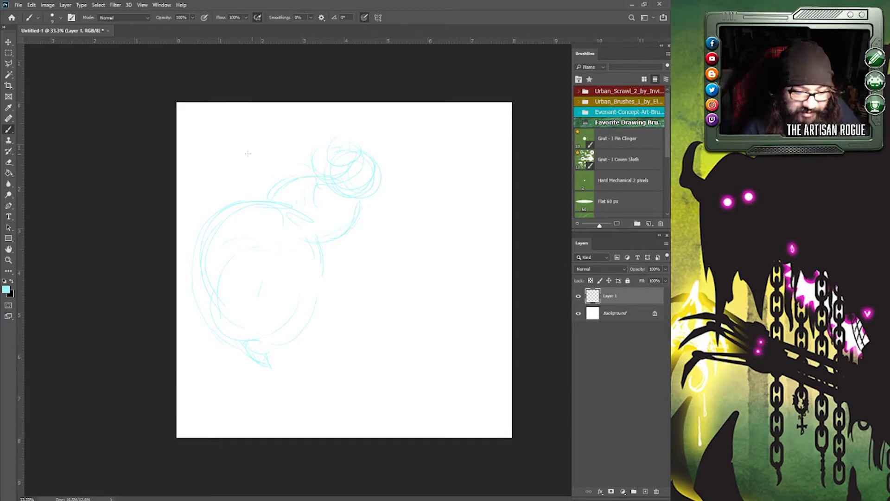
Sketch gesture lines for the spider's raised rear legs and a long arched front leg reaching across the canvas.
mouse_move(267, 168)
mouse_down()
mouse_move(301, 174)
mouse_move(253, 179)
mouse_move(267, 199)
mouse_move(217, 127)
mouse_move(303, 188)
mouse_up()
drag(273, 112, 310, 175)
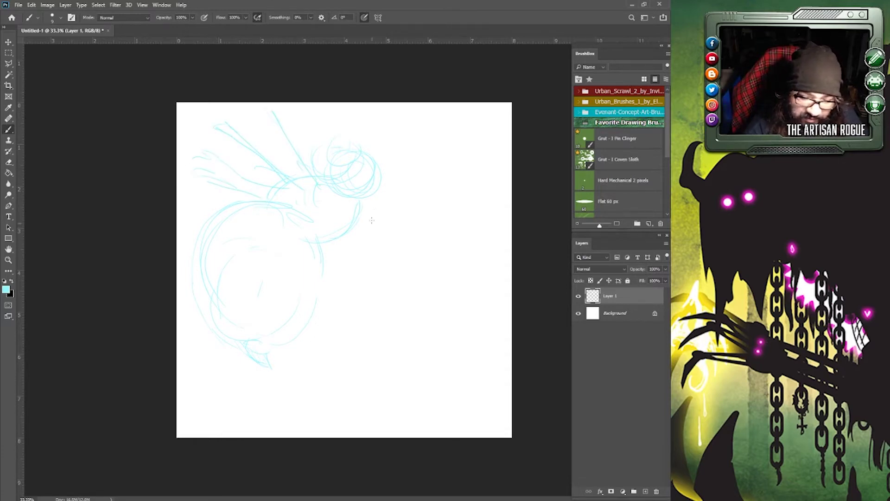
mouse_move(410, 150)
mouse_down()
mouse_move(420, 130)
mouse_move(440, 136)
mouse_move(466, 160)
mouse_up()
drag(490, 188, 475, 280)
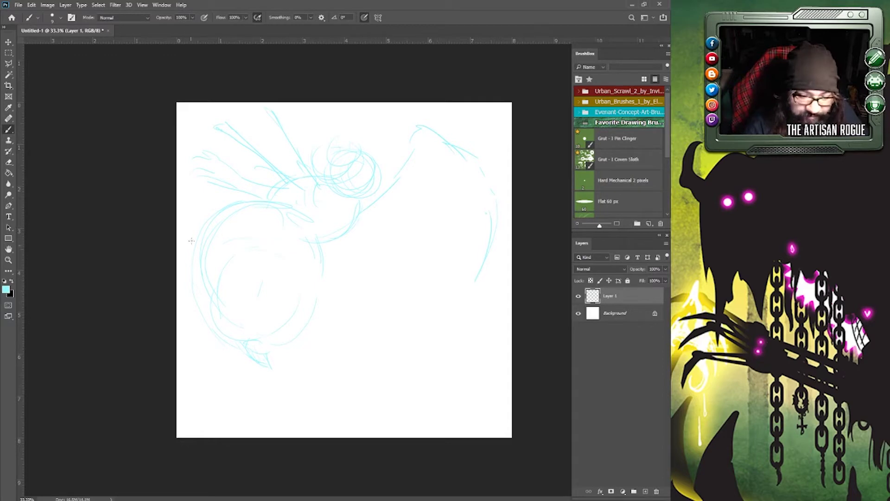
Sketch the two long legs hanging beside and across the abdomen, with joint circles and clawed tips on the outer leg.
mouse_move(189, 215)
mouse_down()
mouse_move(187, 338)
mouse_move(233, 398)
mouse_up()
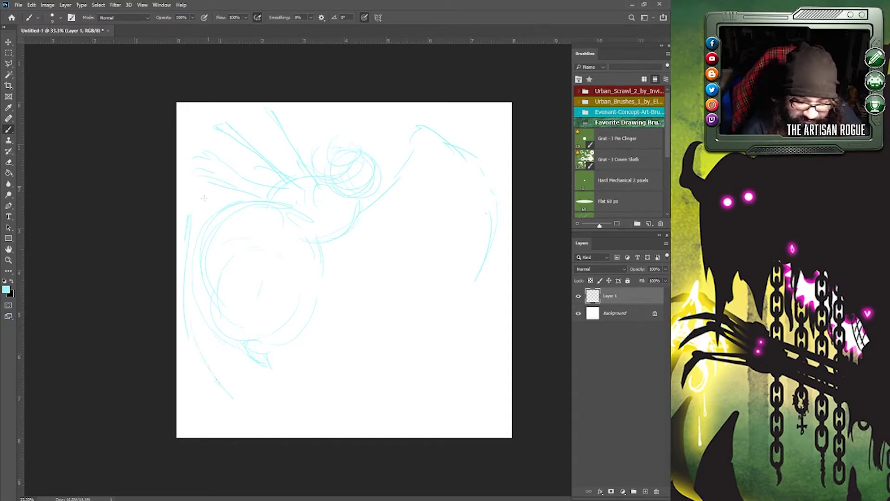
mouse_move(217, 200)
mouse_down()
mouse_move(254, 282)
mouse_move(326, 379)
mouse_move(279, 315)
mouse_up()
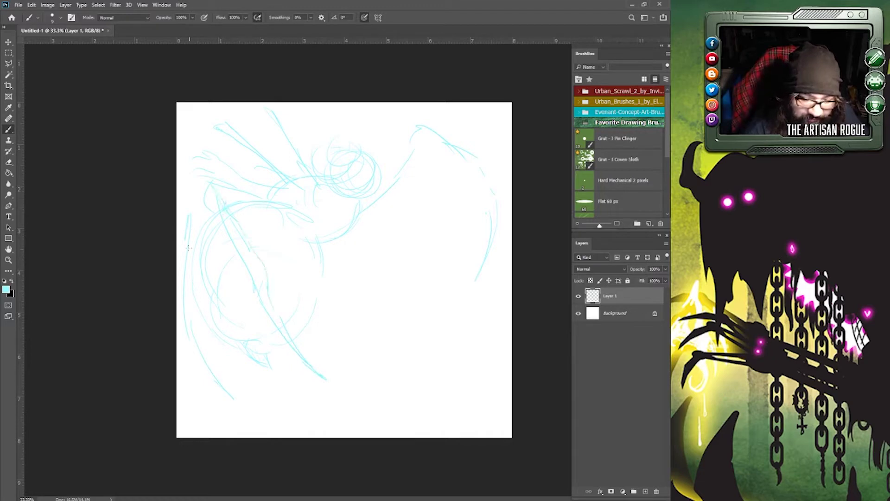
drag(189, 248, 186, 334)
mouse_move(194, 211)
mouse_down()
mouse_move(200, 227)
mouse_move(218, 201)
mouse_up()
mouse_move(194, 246)
mouse_down()
mouse_move(200, 350)
mouse_move(201, 328)
mouse_move(244, 406)
mouse_up()
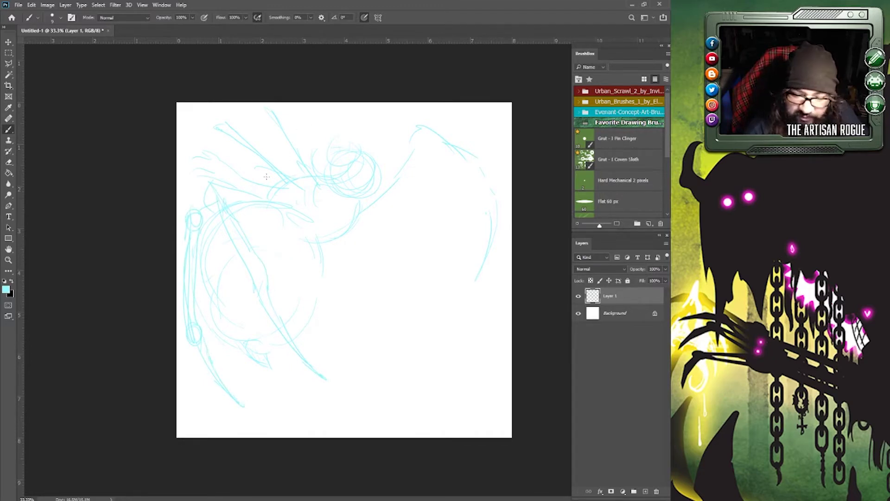
Add joint circles to the raised rear legs and rough in another leg segment crossing the thorax.
drag(236, 136, 231, 140)
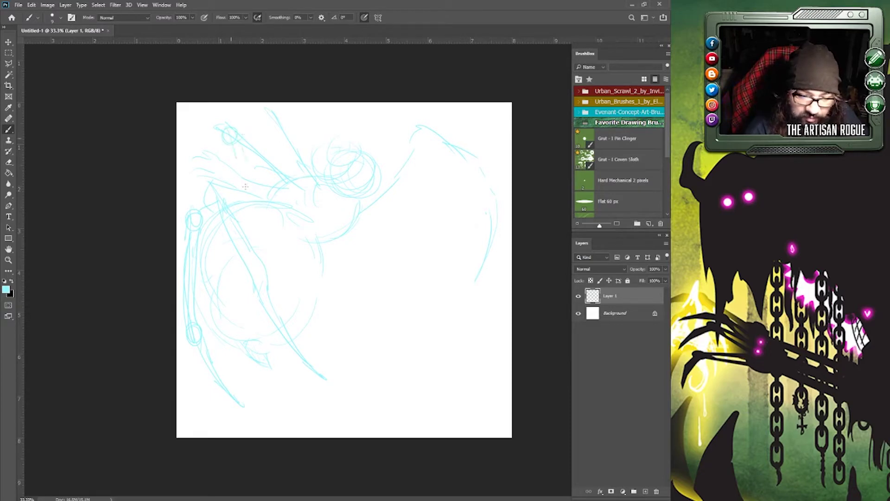
drag(264, 217, 338, 267)
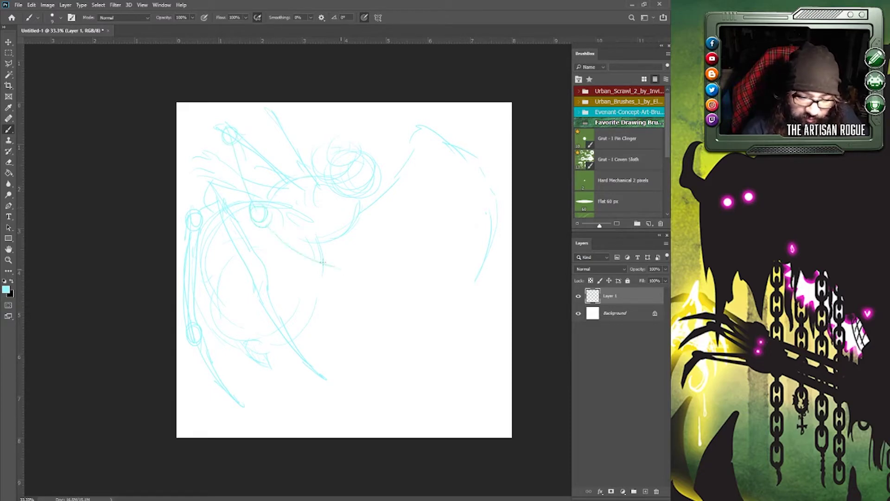
drag(281, 131, 264, 119)
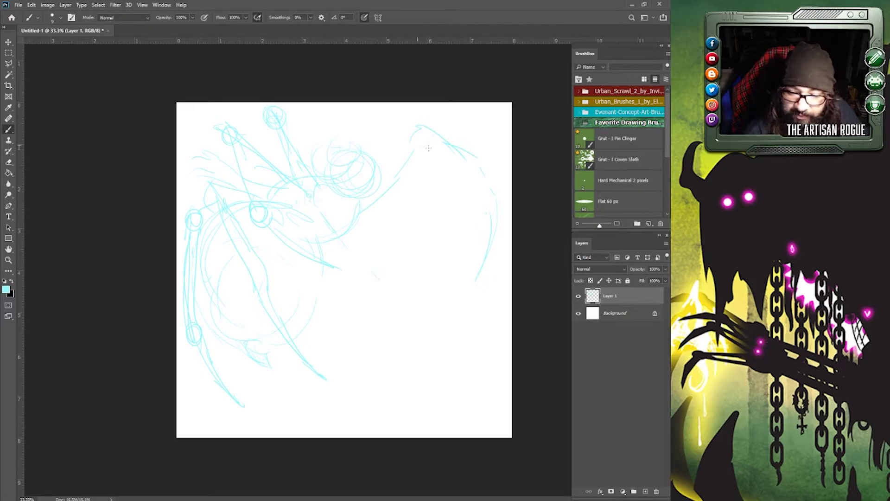
Add joint circles to the arched front leg and sketch a shorter bent leg beneath it.
drag(428, 147, 418, 143)
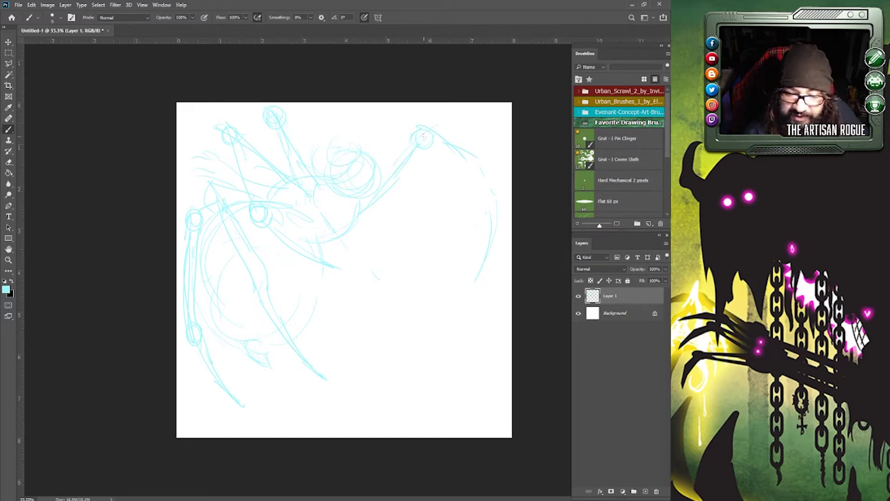
drag(491, 182, 484, 278)
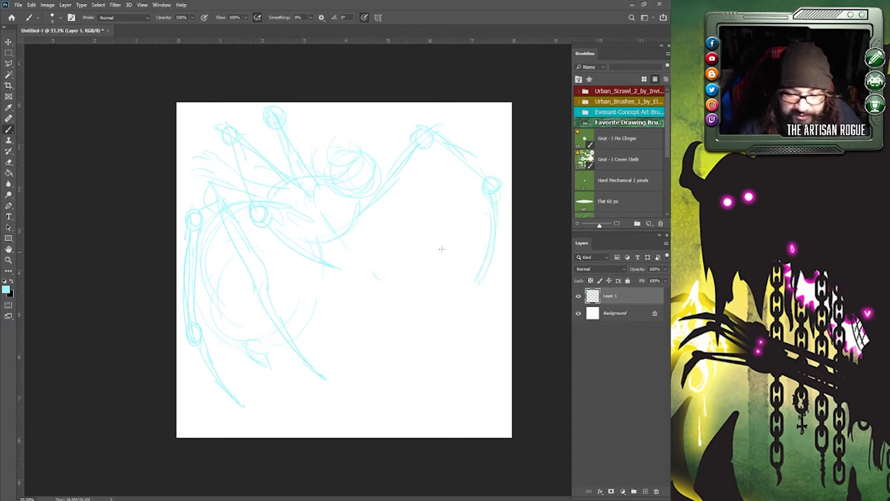
mouse_move(346, 231)
mouse_down()
mouse_move(372, 208)
mouse_move(458, 238)
mouse_up()
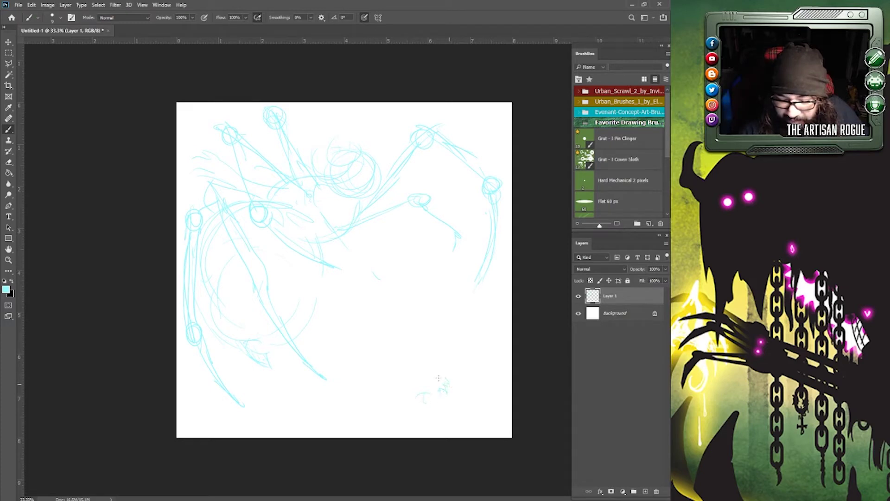
Rough in a small curled form near the lower-right corner of the canvas and a tiny figure's head and torso above it.
mouse_move(438, 378)
mouse_down()
mouse_move(459, 375)
mouse_move(451, 368)
mouse_move(468, 376)
mouse_move(438, 403)
mouse_move(467, 389)
mouse_move(452, 393)
mouse_up()
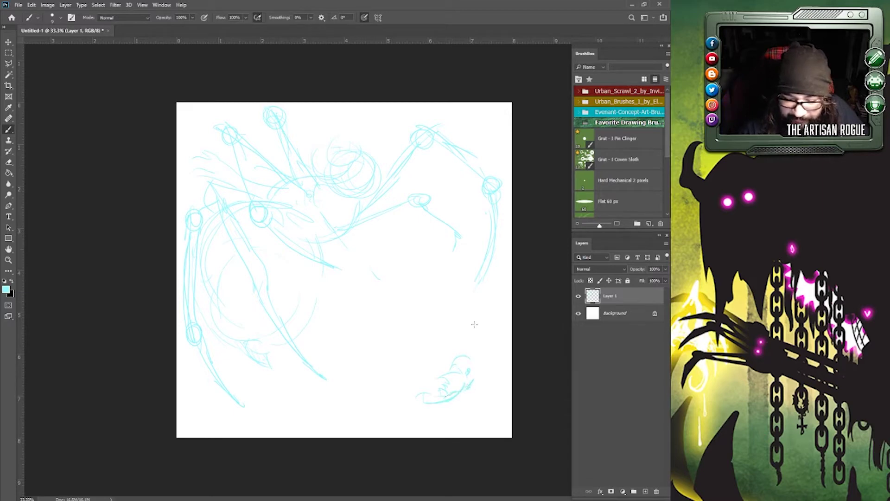
right_click(447, 305)
click(411, 301)
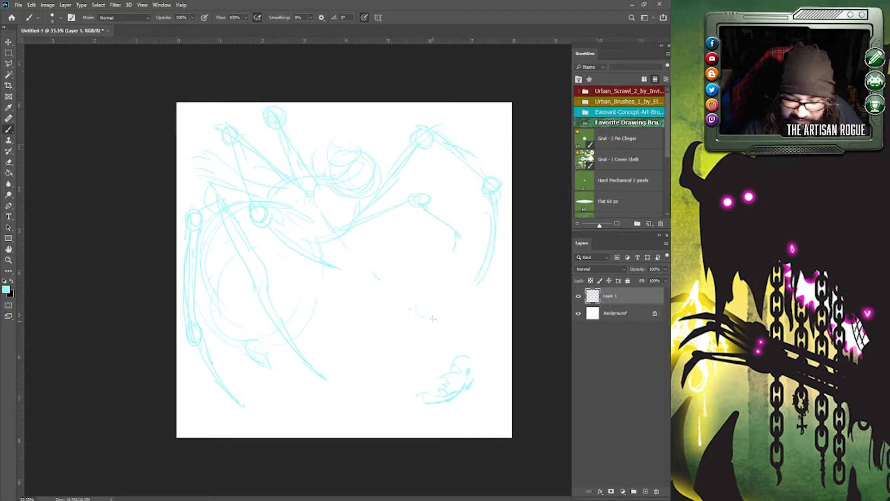
mouse_move(432, 319)
mouse_down()
mouse_move(412, 333)
mouse_move(429, 330)
mouse_move(418, 341)
mouse_move(432, 332)
mouse_move(423, 354)
mouse_up()
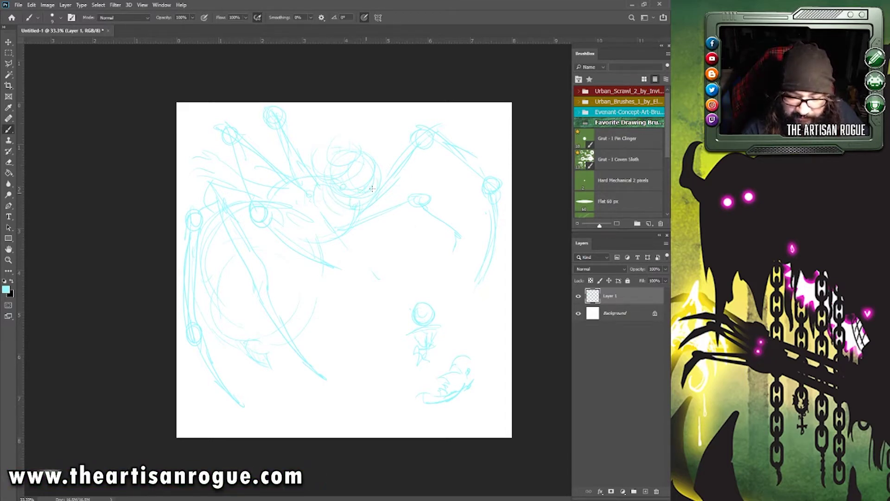
Sketch facial details on the spider's head and diagonal lines running from the creature down toward the small figure.
drag(360, 189, 373, 172)
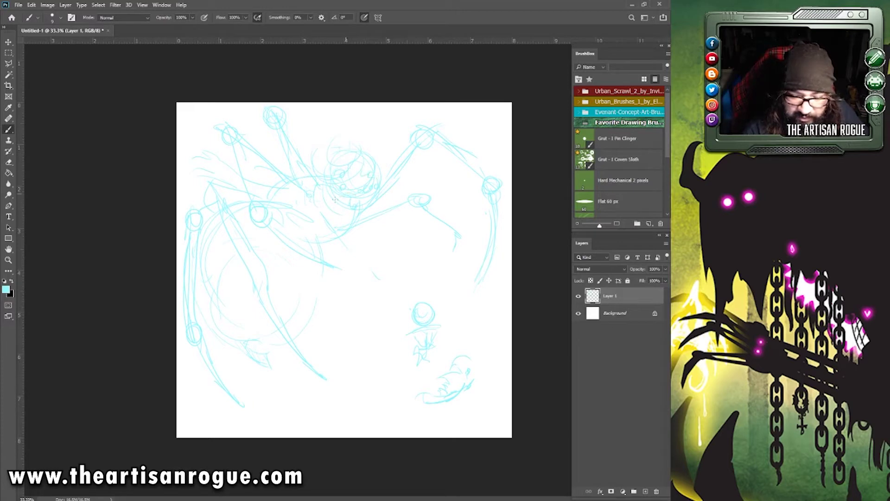
drag(384, 249, 405, 278)
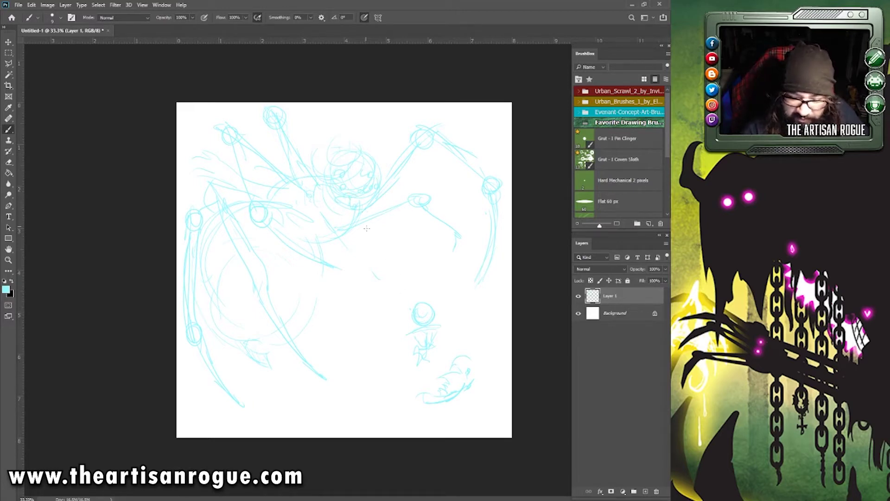
drag(378, 241, 414, 294)
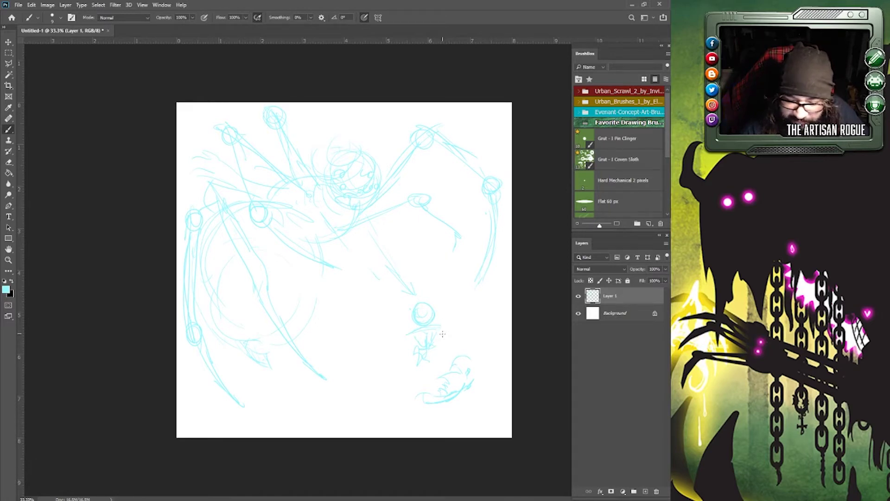
Sketch the small figure's torso, legs and outstretched arm, with a burst of radiating strokes in front of its hand.
mouse_move(425, 341)
mouse_down()
mouse_move(418, 350)
mouse_move(432, 348)
mouse_move(429, 358)
mouse_move(409, 361)
mouse_move(404, 384)
mouse_up()
drag(432, 357, 431, 374)
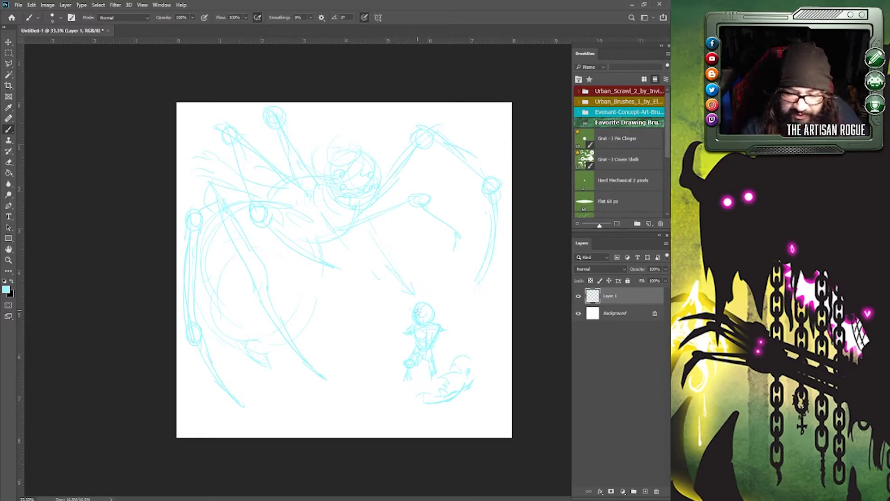
drag(402, 313, 411, 328)
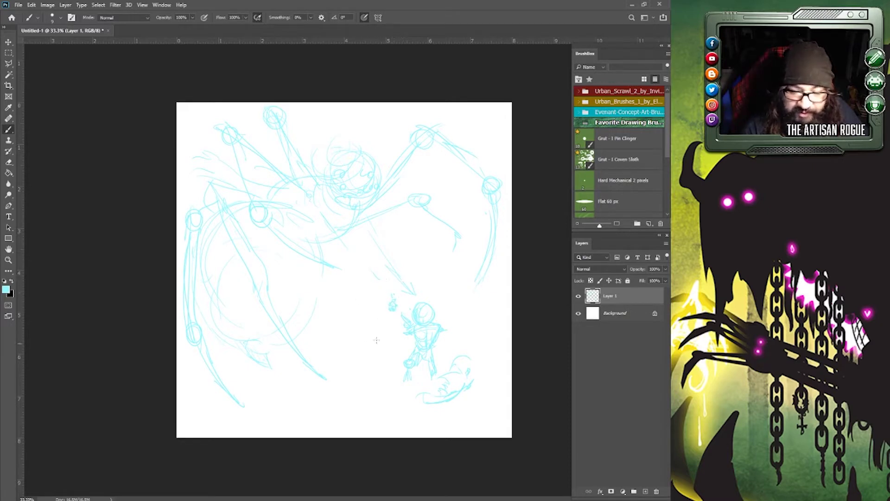
drag(360, 321, 359, 308)
mouse_move(370, 268)
mouse_down()
mouse_move(382, 238)
mouse_move(392, 273)
mouse_move(427, 245)
mouse_move(403, 290)
mouse_move(410, 318)
mouse_move(393, 337)
mouse_move(382, 342)
mouse_move(366, 315)
mouse_up()
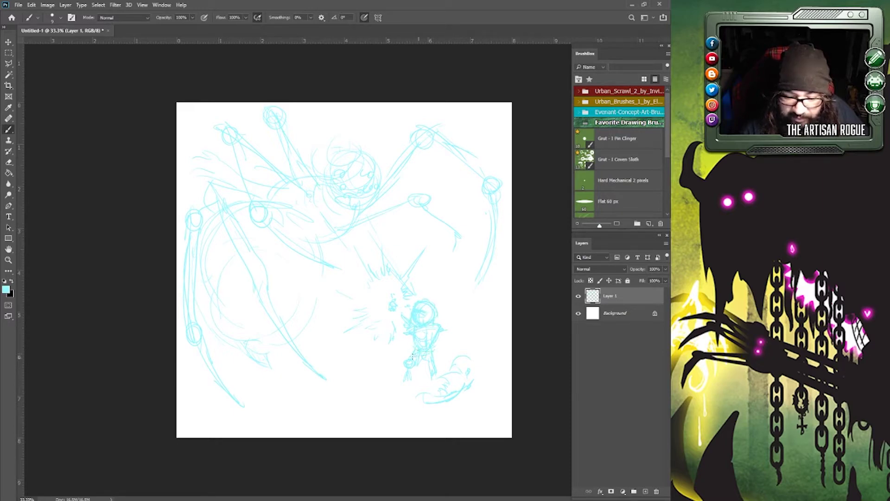
Build up the figure's boots, legs and torso, and draw a raised sword in its other hand.
mouse_move(406, 366)
mouse_down()
mouse_move(402, 388)
mouse_move(415, 391)
mouse_move(410, 385)
mouse_move(400, 395)
mouse_move(410, 396)
mouse_up()
drag(427, 366, 433, 379)
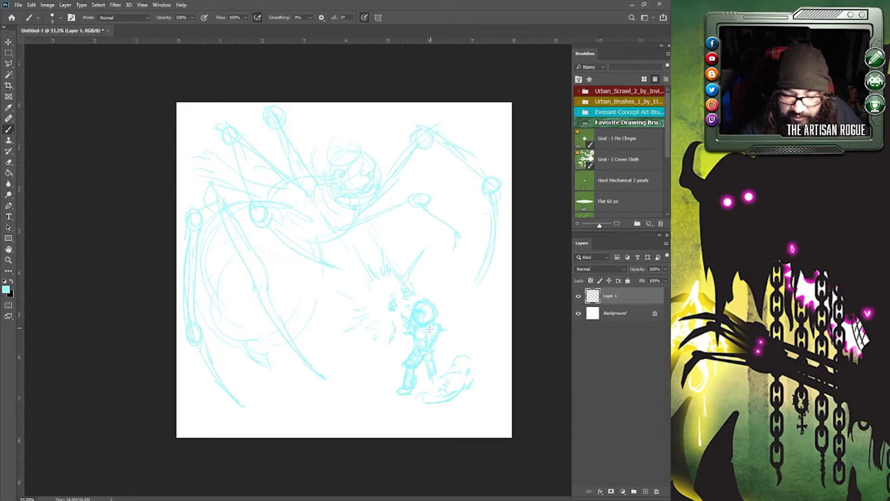
mouse_move(436, 331)
mouse_down()
mouse_move(422, 327)
mouse_move(443, 339)
mouse_move(438, 364)
mouse_move(426, 365)
mouse_up()
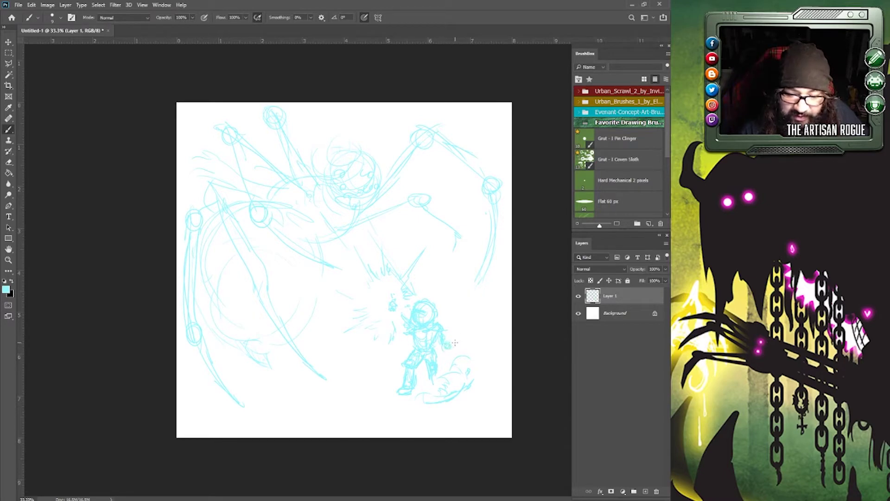
mouse_move(455, 342)
mouse_down()
mouse_move(446, 297)
mouse_move(451, 335)
mouse_move(447, 300)
mouse_move(457, 323)
mouse_up()
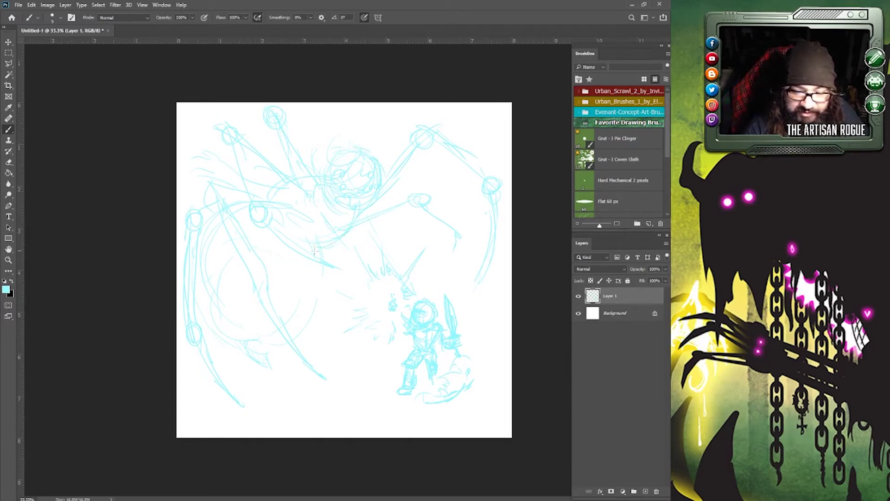
Reinforce the outline of the spider's round abdomen down to its pointed tip.
drag(323, 280, 282, 340)
mouse_move(197, 295)
mouse_down()
mouse_move(257, 362)
mouse_move(213, 331)
mouse_move(277, 374)
mouse_move(270, 353)
mouse_move(256, 351)
mouse_move(266, 346)
mouse_move(281, 363)
mouse_move(276, 348)
mouse_move(301, 332)
mouse_move(327, 301)
mouse_up()
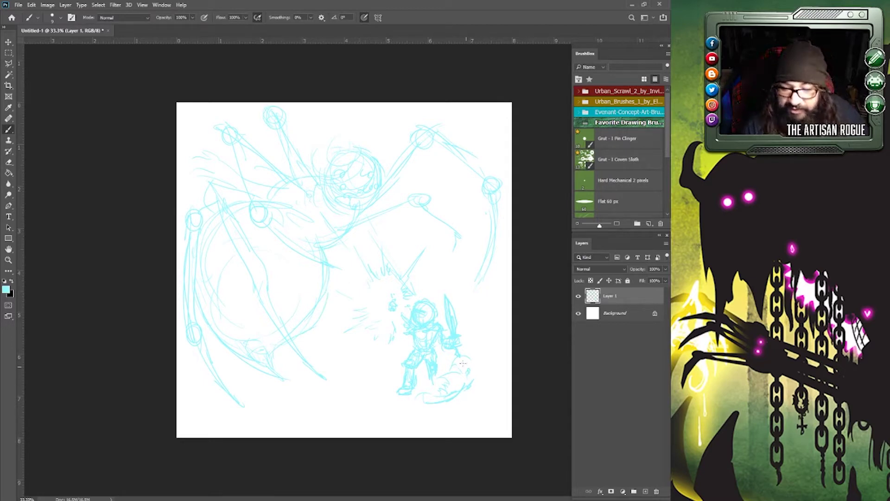
Define the segmented curved form behind the figure's feet and hatch the ground across the bottom of the canvas.
mouse_move(452, 379)
mouse_down()
mouse_move(455, 392)
mouse_move(428, 398)
mouse_up()
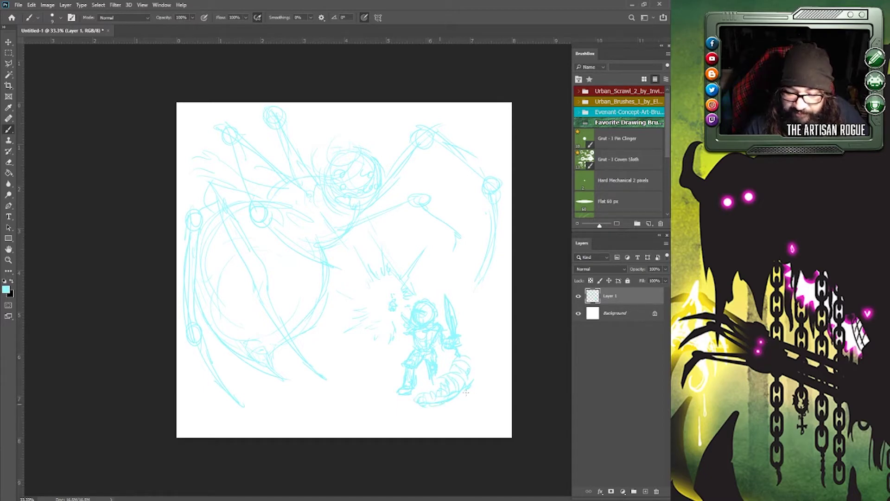
drag(465, 391, 476, 388)
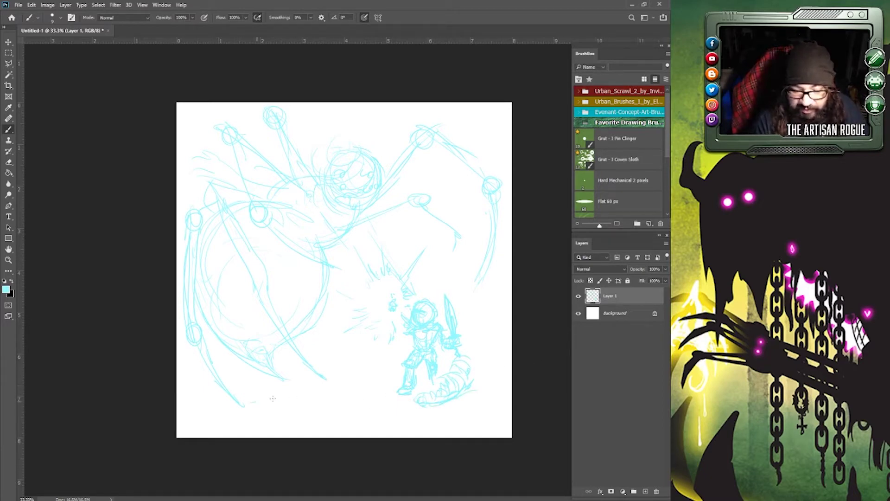
drag(253, 401, 282, 398)
mouse_move(307, 397)
mouse_down()
mouse_move(325, 398)
mouse_move(302, 409)
mouse_move(344, 411)
mouse_move(341, 418)
mouse_move(489, 412)
mouse_move(438, 405)
mouse_move(463, 400)
mouse_move(466, 382)
mouse_move(498, 377)
mouse_move(478, 366)
mouse_move(490, 349)
mouse_move(472, 346)
mouse_move(523, 325)
mouse_move(492, 340)
mouse_move(509, 335)
mouse_move(503, 349)
mouse_move(518, 357)
mouse_move(489, 368)
mouse_move(526, 375)
mouse_move(462, 406)
mouse_move(526, 409)
mouse_move(516, 425)
mouse_move(523, 433)
mouse_move(426, 418)
mouse_move(336, 433)
mouse_move(347, 423)
mouse_move(183, 399)
mouse_up()
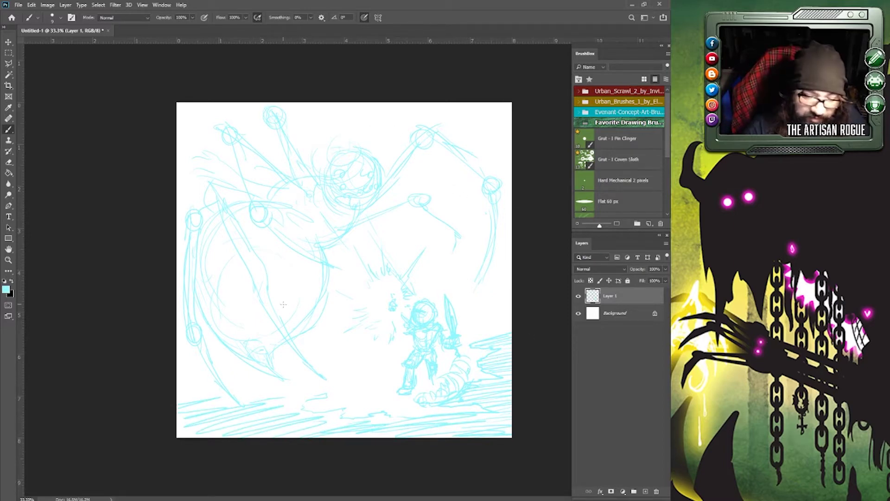
Sketch curved and jagged markings on the spider's abdomen.
mouse_move(266, 369)
mouse_down()
mouse_move(238, 290)
mouse_move(246, 269)
mouse_move(226, 261)
mouse_move(271, 235)
mouse_up()
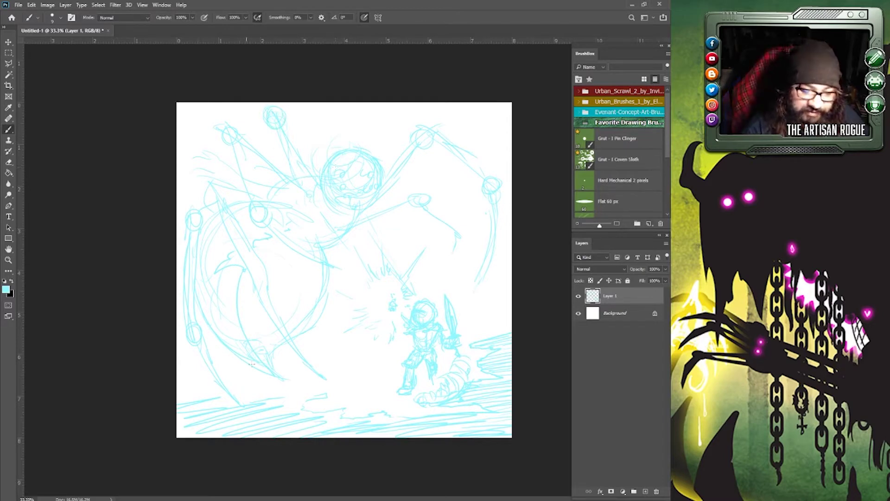
Darken the abdomen's pointed tip and build up the spider's lowest left leg with doubled strokes and round joints.
drag(277, 369, 282, 371)
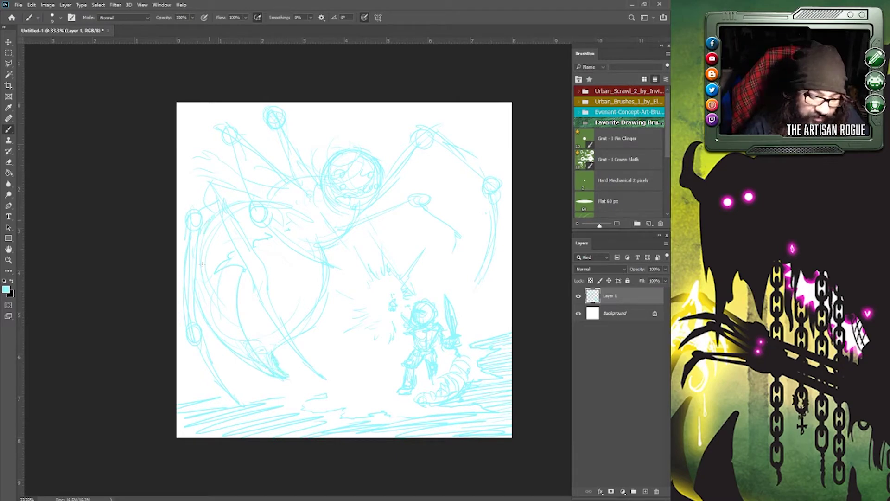
mouse_move(201, 220)
mouse_down()
mouse_move(187, 280)
mouse_move(190, 330)
mouse_up()
mouse_move(195, 264)
mouse_down()
mouse_move(199, 340)
mouse_move(191, 324)
mouse_move(199, 320)
mouse_move(194, 334)
mouse_move(218, 377)
mouse_move(248, 401)
mouse_up()
drag(210, 353, 251, 405)
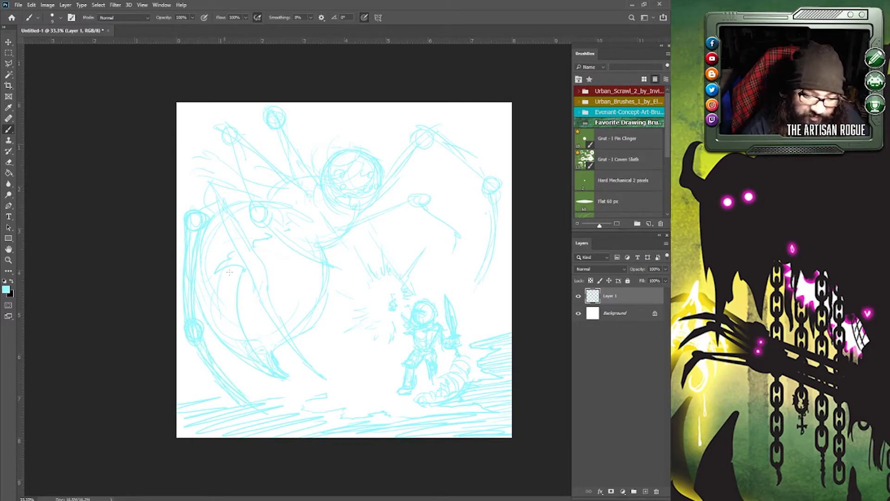
Reinforce the spider's two upper left legs, adding round joints to the middle one and extending its lower segment to a point.
mouse_move(202, 181)
mouse_down()
mouse_move(209, 167)
mouse_move(202, 180)
mouse_move(238, 264)
mouse_move(232, 254)
mouse_up()
mouse_move(217, 199)
mouse_down()
mouse_move(246, 266)
mouse_move(236, 271)
mouse_move(248, 273)
mouse_move(319, 373)
mouse_up()
drag(248, 266, 325, 383)
mouse_move(237, 180)
mouse_down()
mouse_move(217, 185)
mouse_move(279, 195)
mouse_up()
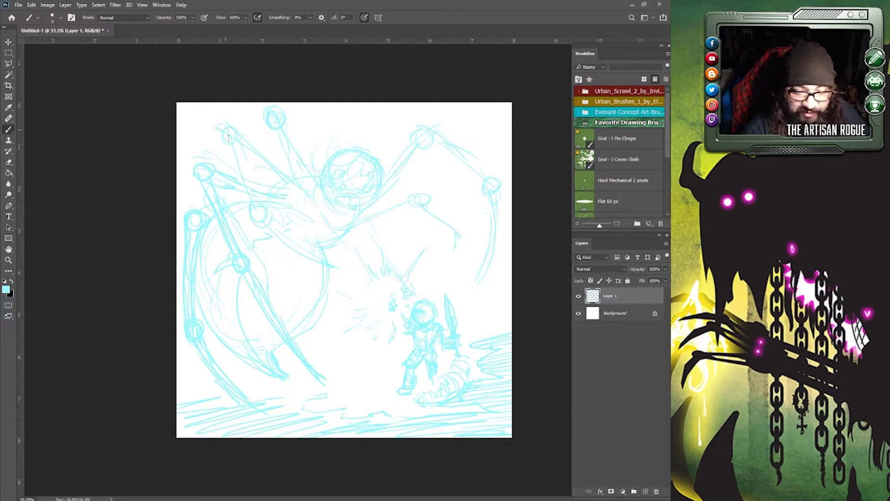
mouse_move(228, 137)
mouse_down()
mouse_move(243, 215)
mouse_move(229, 158)
mouse_up()
drag(237, 184, 247, 221)
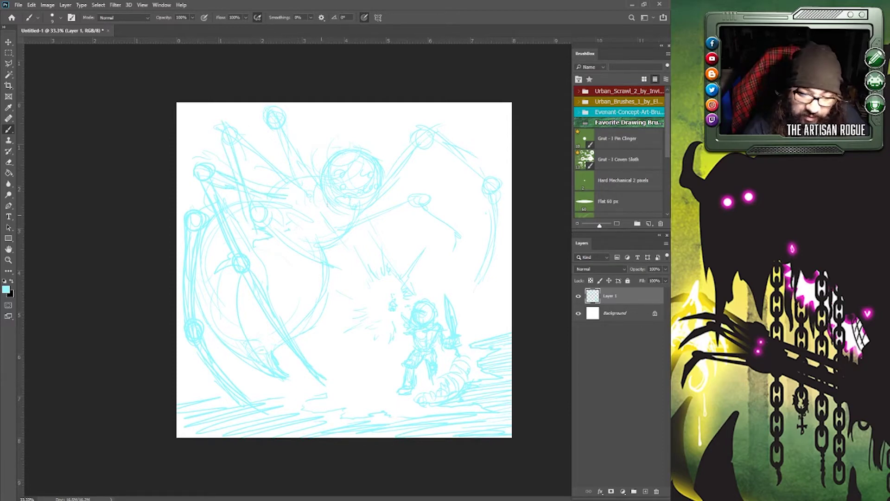
Thicken the spider's raised upper right leg with layered strokes from the head to its curved pointed tip.
mouse_move(399, 158)
mouse_down()
mouse_move(429, 124)
mouse_move(468, 150)
mouse_move(449, 140)
mouse_move(496, 186)
mouse_move(497, 241)
mouse_up()
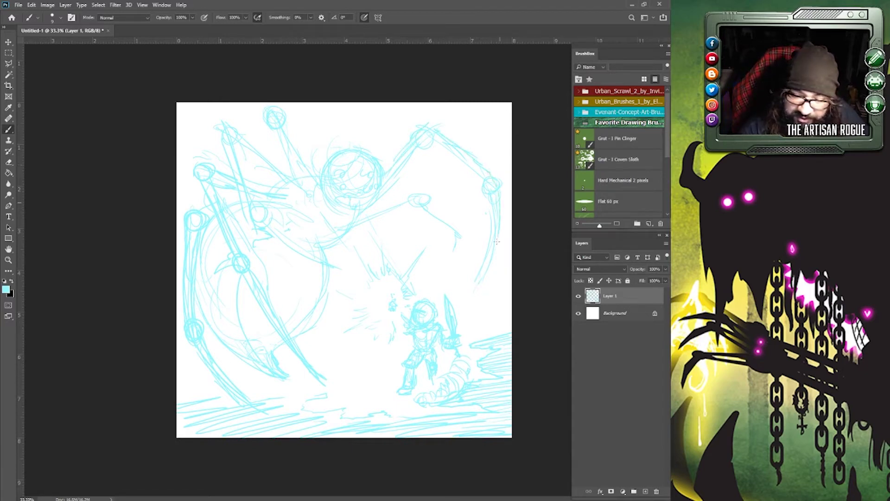
mouse_move(495, 179)
mouse_down()
mouse_move(502, 182)
mouse_move(475, 301)
mouse_up()
mouse_move(489, 221)
mouse_down()
mouse_move(481, 279)
mouse_move(491, 202)
mouse_up()
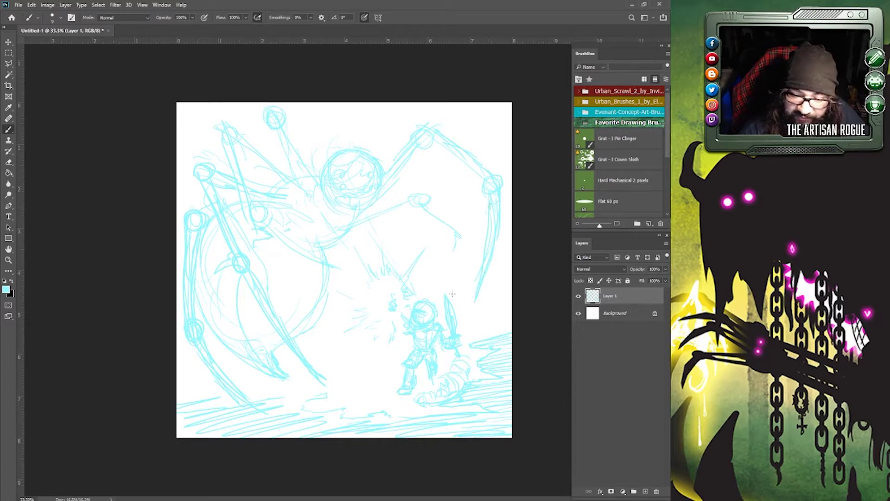
drag(486, 254, 482, 277)
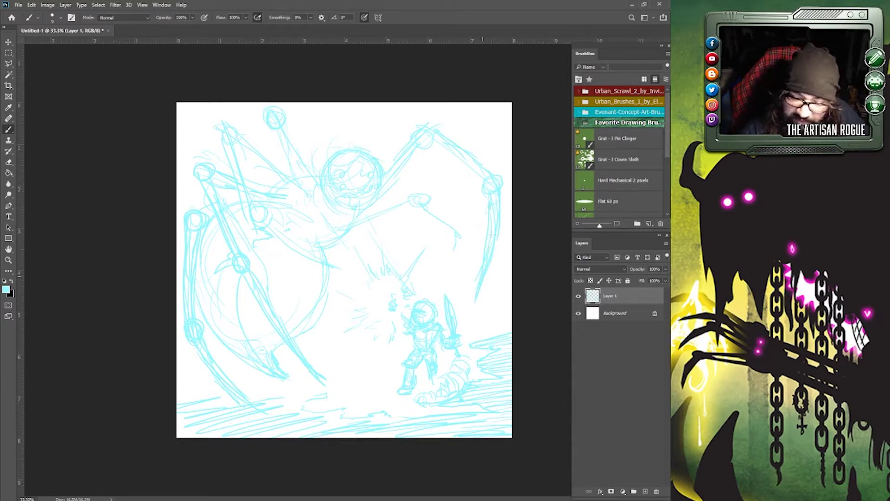
mouse_move(495, 195)
mouse_down()
mouse_move(491, 249)
mouse_move(498, 202)
mouse_move(488, 181)
mouse_move(486, 197)
mouse_move(434, 149)
mouse_move(360, 214)
mouse_move(422, 142)
mouse_up()
mouse_move(387, 178)
mouse_down()
mouse_move(429, 131)
mouse_move(422, 142)
mouse_move(426, 135)
mouse_move(492, 179)
mouse_up()
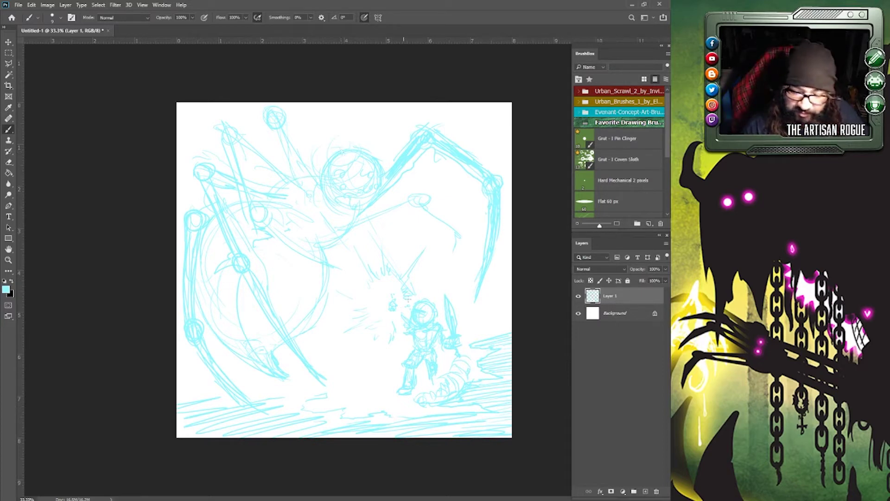
Define the warrior's hair and strengthen the outlines of the legs and boots.
drag(417, 299, 435, 307)
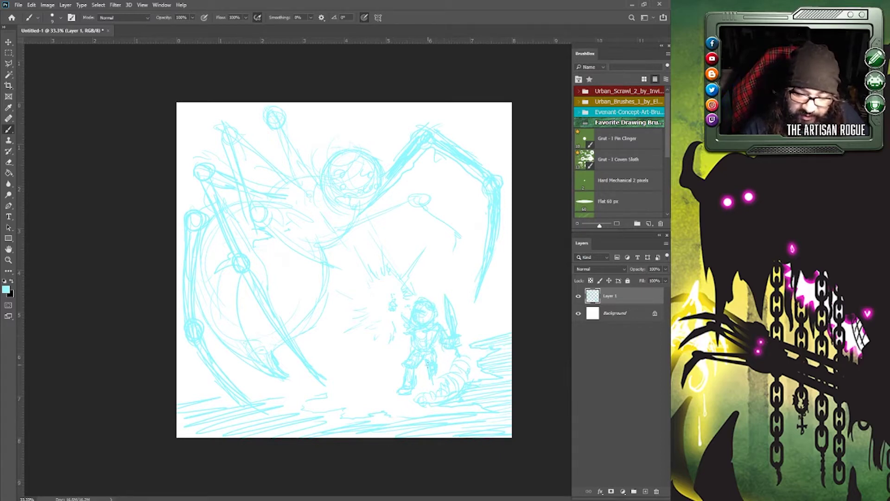
drag(431, 383, 406, 393)
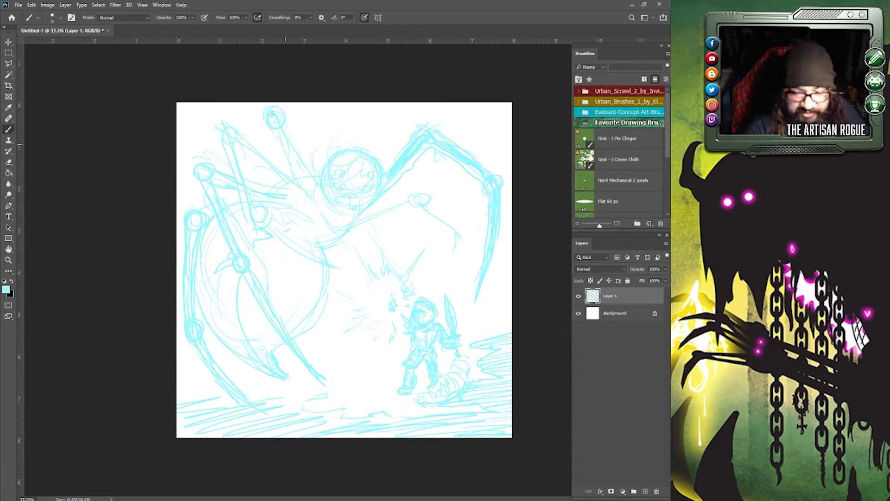
Extend the spider's tallest leg down in front of the body with a round joint and a curved lower segment.
drag(272, 113, 288, 211)
drag(292, 212, 319, 239)
drag(296, 212, 322, 246)
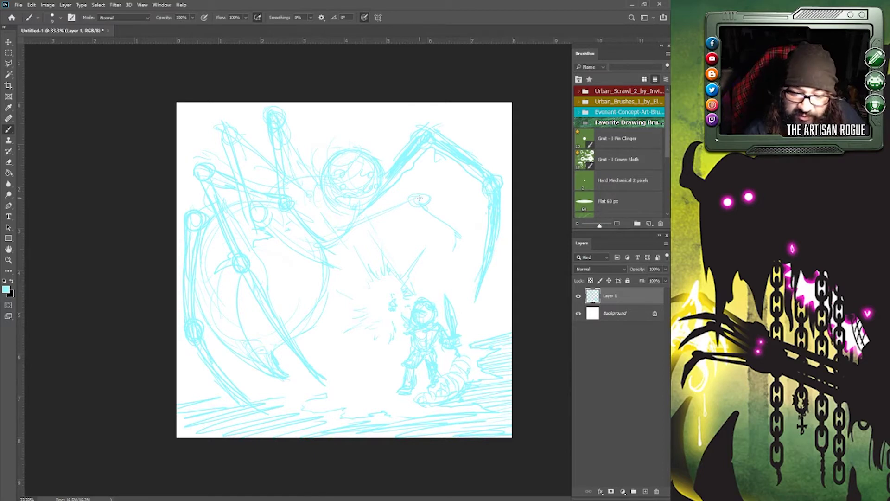
Build up the spider's lower right leg with a joint and curved claw, and hatch the ground at the canvas's lower-left edge.
drag(347, 236, 417, 210)
mouse_move(366, 222)
mouse_down()
mouse_move(435, 196)
mouse_move(461, 229)
mouse_up()
mouse_move(431, 201)
mouse_down()
mouse_move(468, 236)
mouse_move(446, 288)
mouse_up()
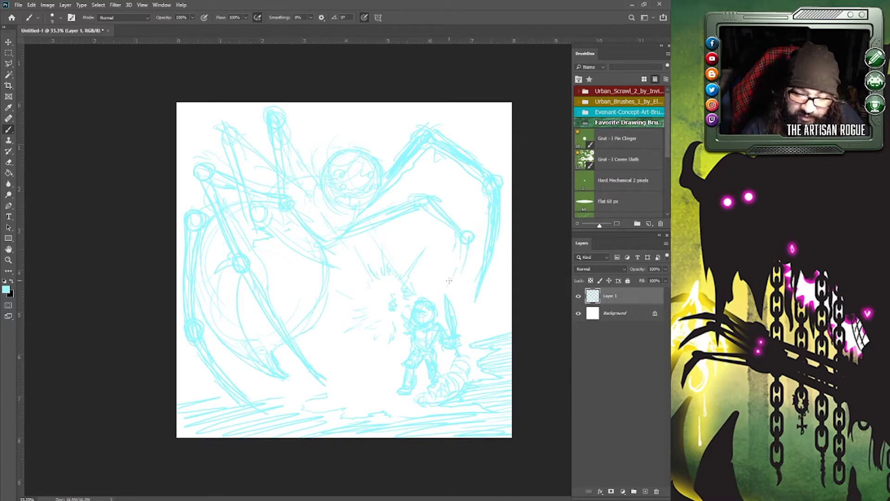
mouse_move(463, 250)
mouse_down()
mouse_move(446, 283)
mouse_move(455, 284)
mouse_up()
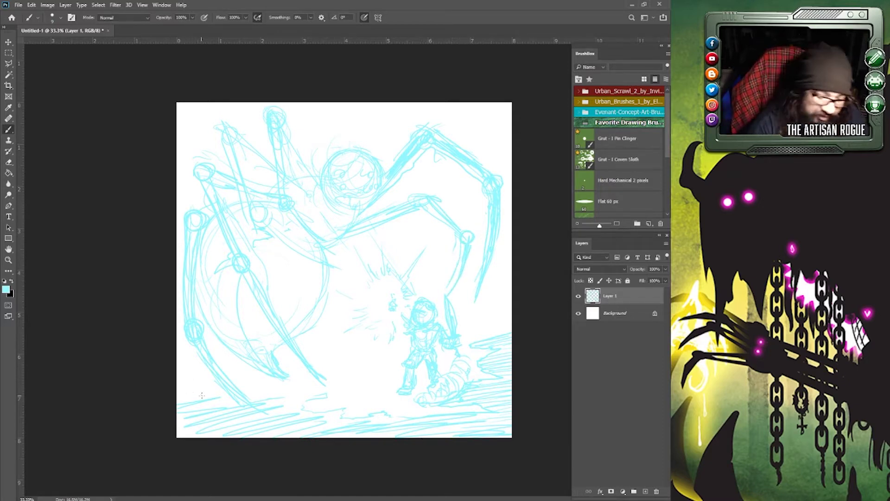
mouse_move(210, 397)
mouse_down()
mouse_move(181, 385)
mouse_move(181, 366)
mouse_move(199, 360)
mouse_up()
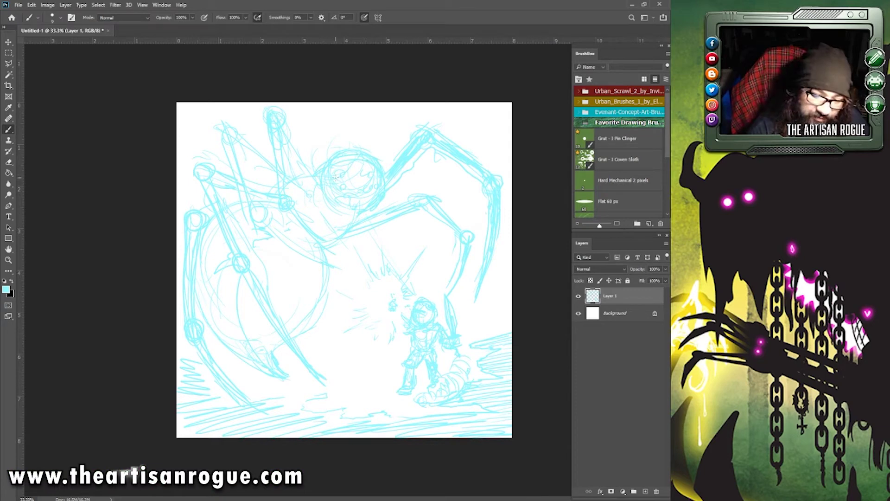
Add a new layer above the cyan sketch and save the document as shelob.psd.
click(666, 243)
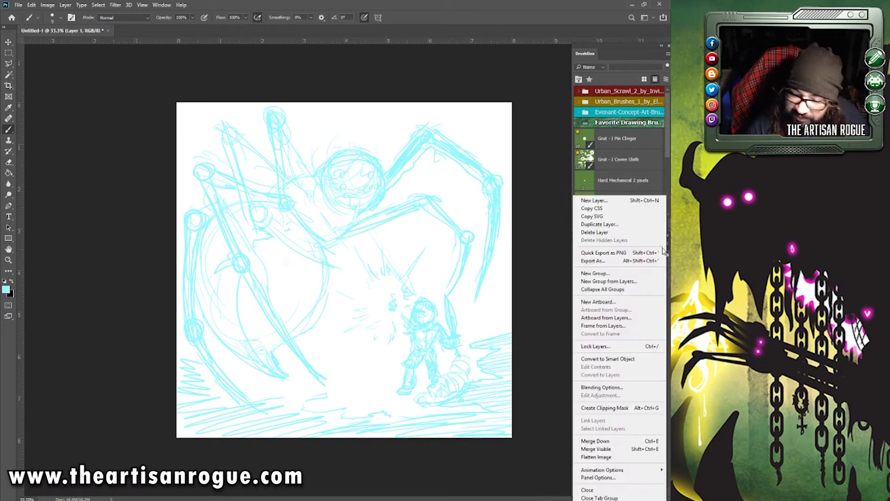
click(603, 201)
click(402, 150)
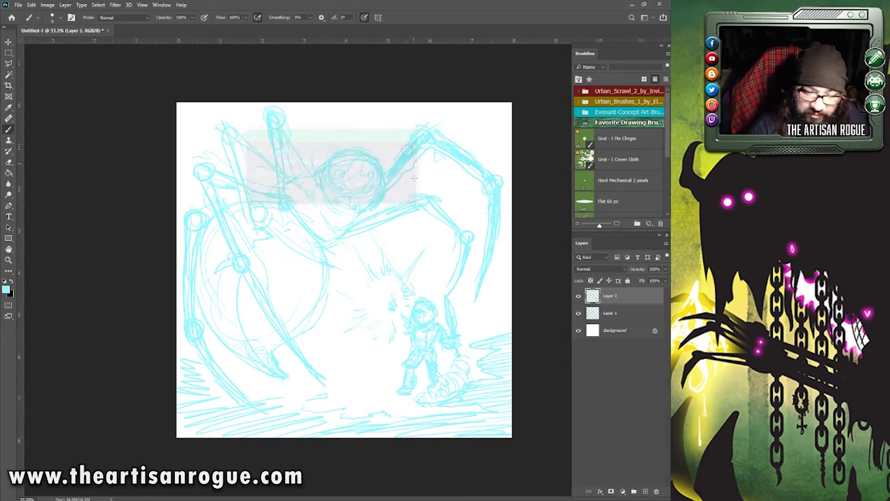
click(18, 5)
click(70, 99)
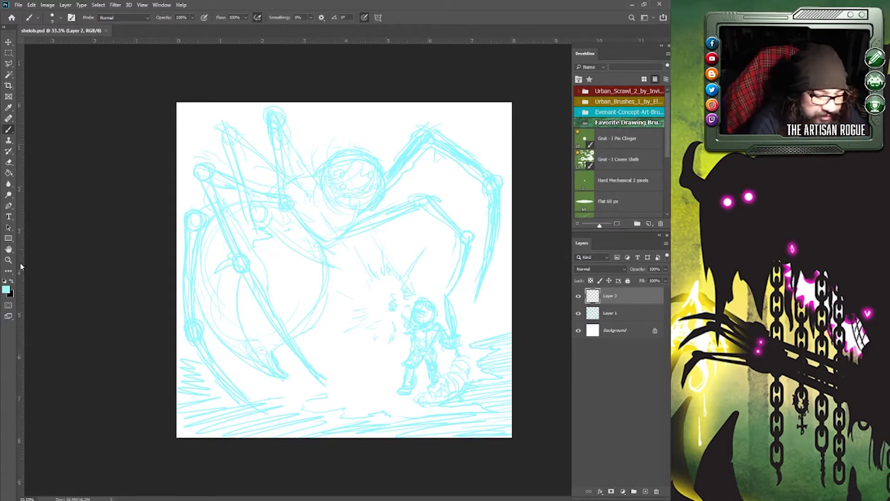
Set the foreground color to bright red, ff001e.
click(8, 289)
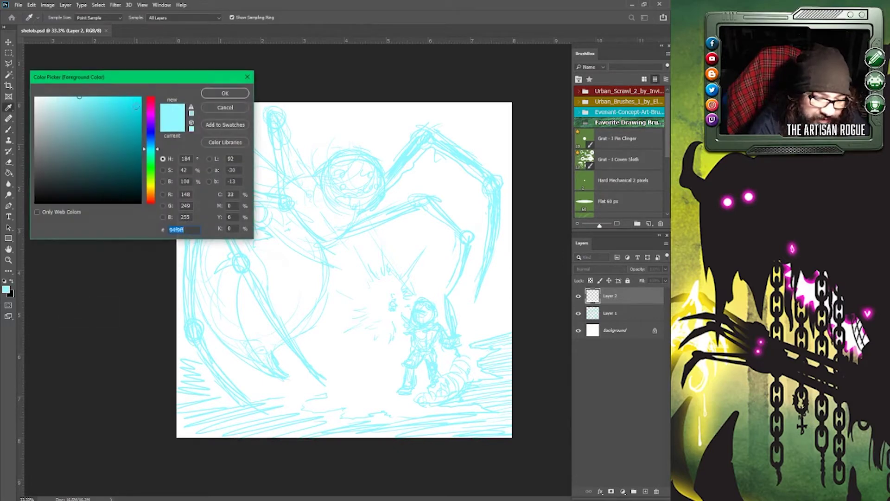
click(155, 98)
drag(132, 115, 141, 98)
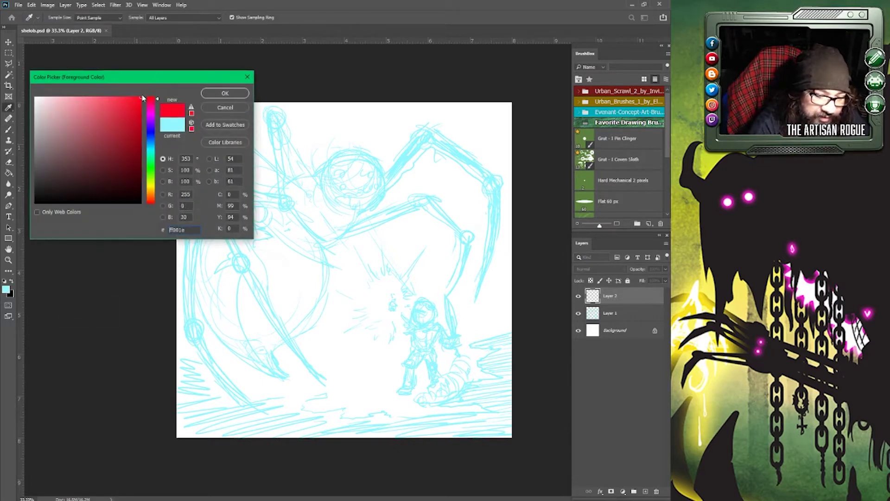
click(225, 93)
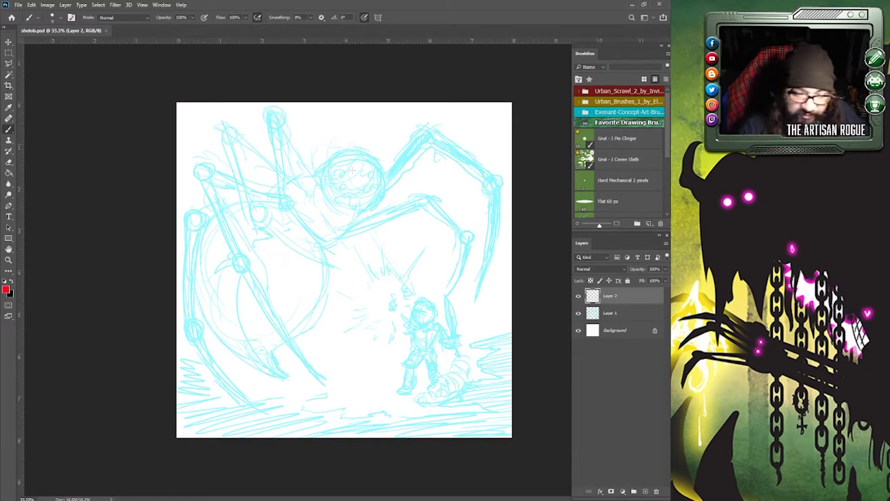
Outline the spider's upper left leg in red from the body over its peak down to the curved pointed tip.
drag(222, 124, 280, 174)
mouse_move(226, 128)
mouse_down()
mouse_move(267, 162)
mouse_move(220, 138)
mouse_move(251, 224)
mouse_move(223, 127)
mouse_move(253, 224)
mouse_move(293, 254)
mouse_move(332, 266)
mouse_up()
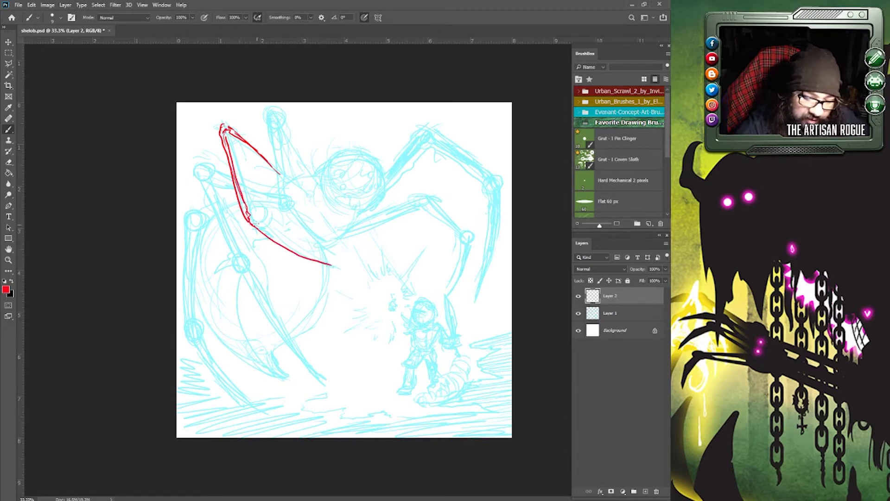
drag(250, 216, 330, 267)
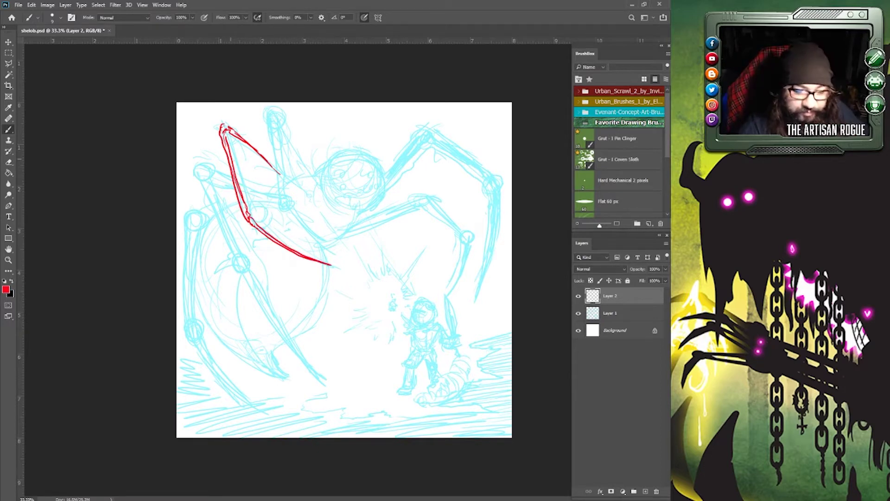
drag(225, 128, 277, 171)
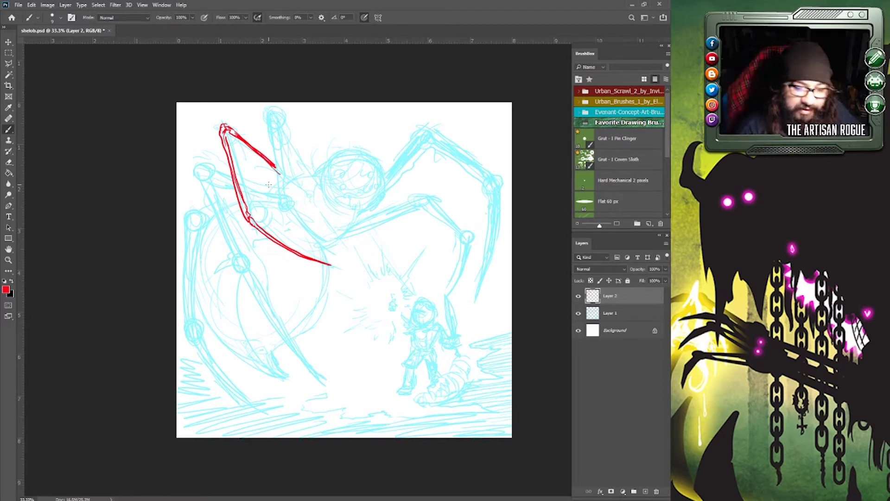
Outline the middle left leg in red down to its tip and start the upper segment of the lowest left leg.
mouse_move(199, 164)
mouse_down()
mouse_move(192, 170)
mouse_move(235, 267)
mouse_move(200, 165)
mouse_move(232, 183)
mouse_up()
mouse_move(218, 225)
mouse_down()
mouse_move(290, 351)
mouse_move(325, 384)
mouse_up()
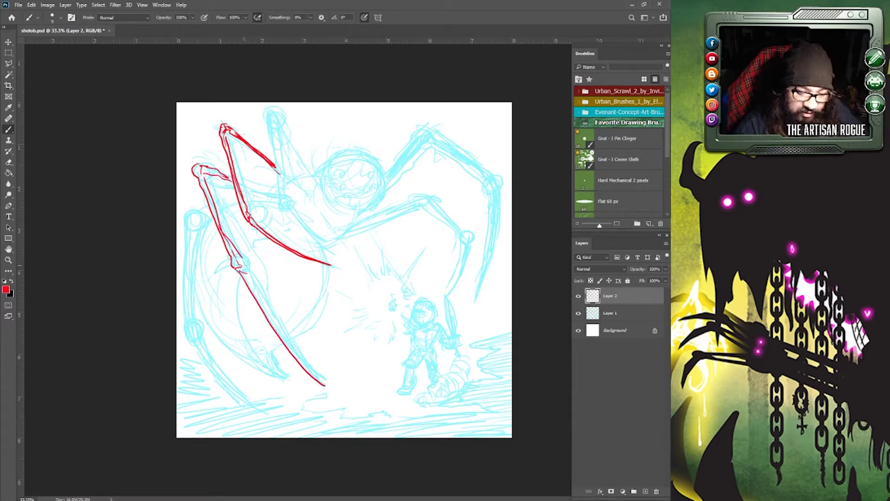
drag(241, 263, 327, 387)
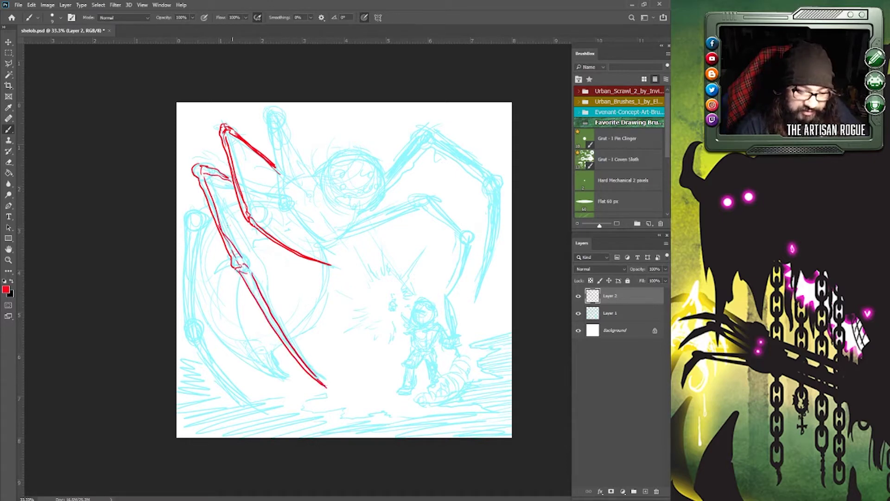
mouse_move(209, 207)
mouse_down()
mouse_move(182, 213)
mouse_move(235, 203)
mouse_up()
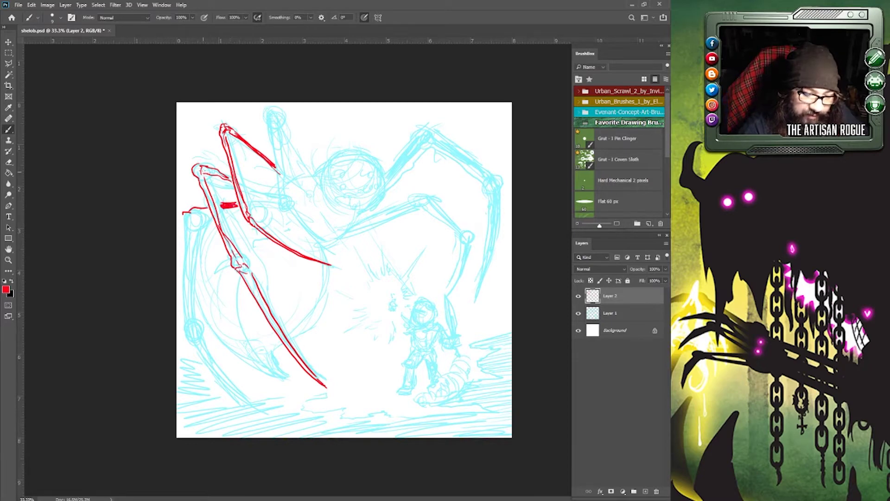
Enlarge the brush and fill in the middle left leg with thick red strokes from the knee to the tip.
mouse_move(196, 177)
mouse_down()
mouse_move(205, 166)
mouse_move(221, 169)
mouse_up()
mouse_move(201, 170)
mouse_down()
mouse_move(216, 167)
mouse_move(200, 188)
mouse_move(257, 294)
mouse_up()
key(bracketright)
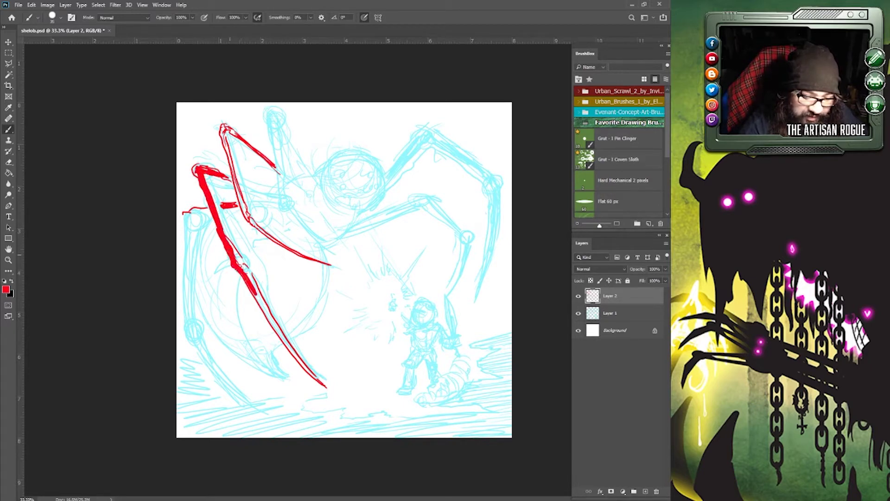
drag(232, 248, 324, 387)
Thicken the upper left leg in red and add a thin parallel line along the inner side of its segments.
mouse_move(223, 126)
mouse_down()
mouse_move(246, 217)
mouse_move(237, 183)
mouse_up()
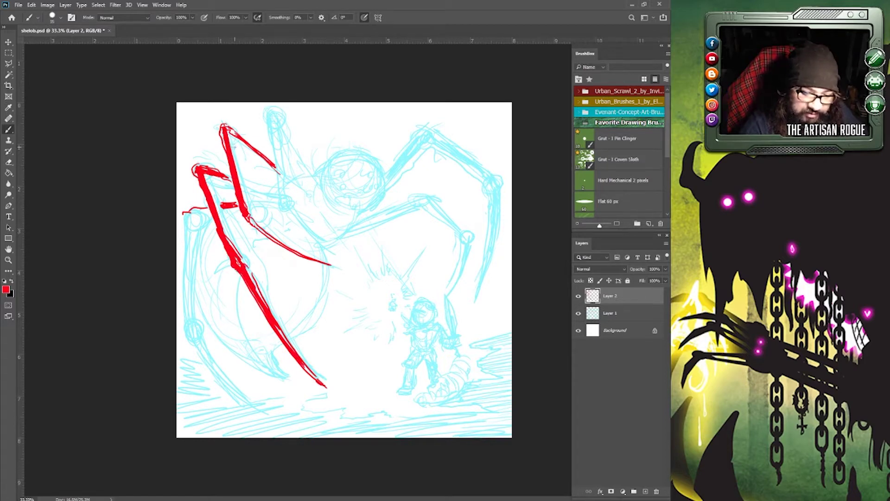
mouse_move(236, 147)
mouse_down()
mouse_move(257, 215)
mouse_move(299, 252)
mouse_up()
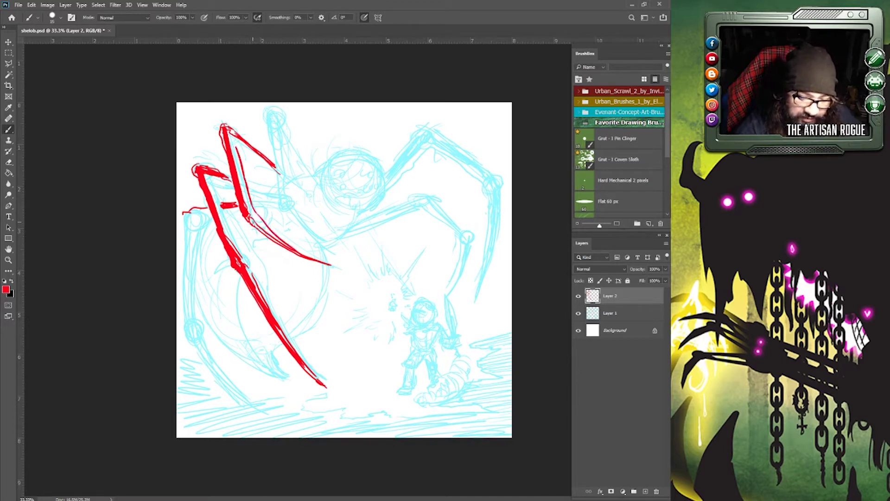
drag(249, 218, 330, 265)
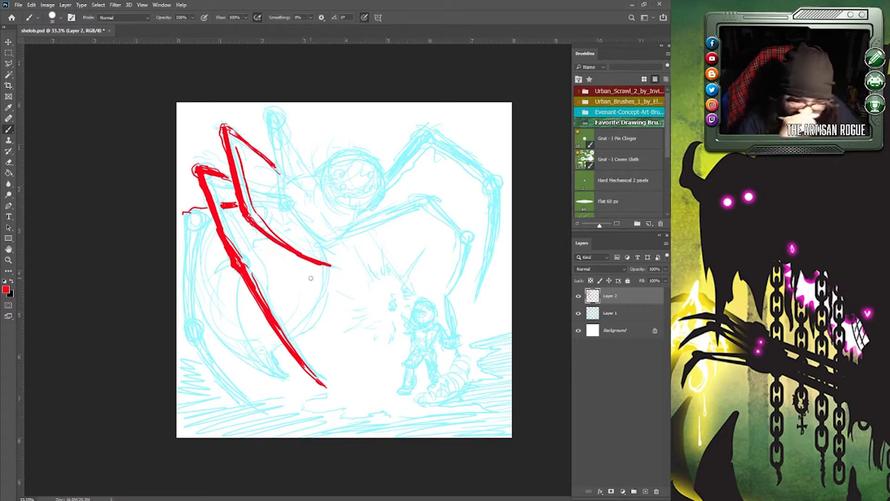
key(bracketleft)
drag(235, 147, 289, 191)
drag(221, 128, 224, 142)
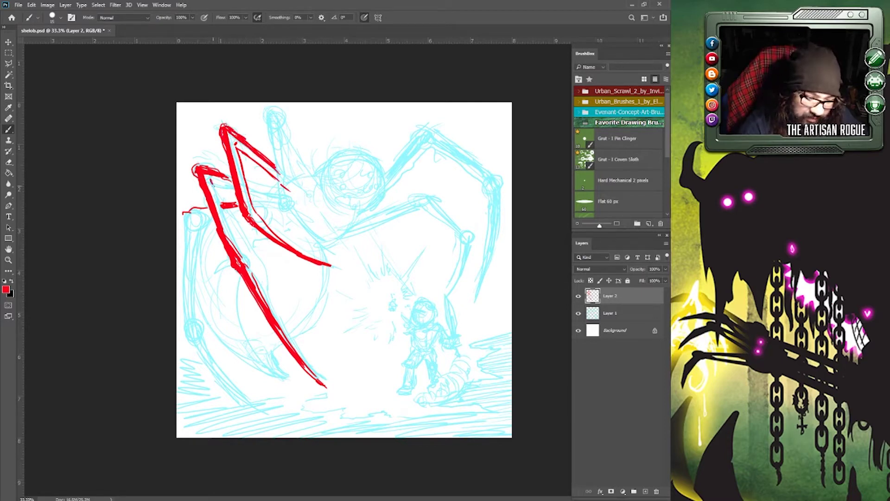
Add the middle left leg's inner contour and upper segment, and draw the lowest left leg in thick red to its tip.
drag(212, 185, 242, 263)
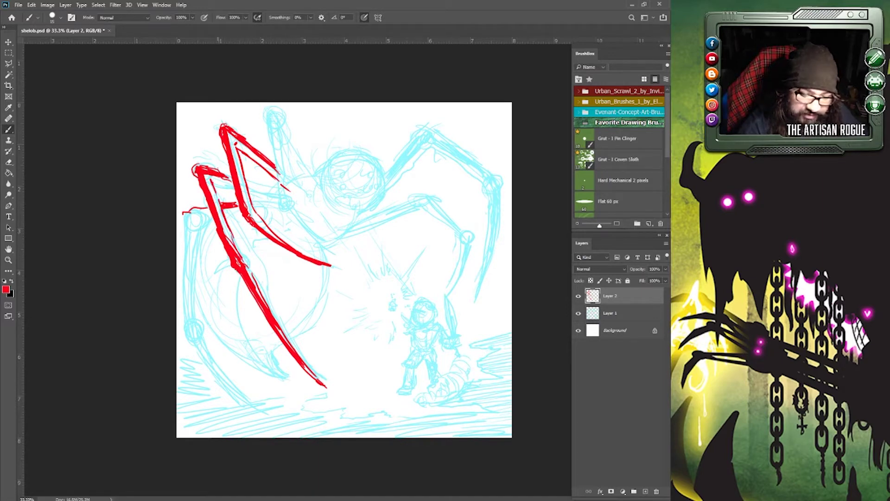
mouse_move(211, 182)
mouse_down()
mouse_move(267, 185)
mouse_move(281, 204)
mouse_up()
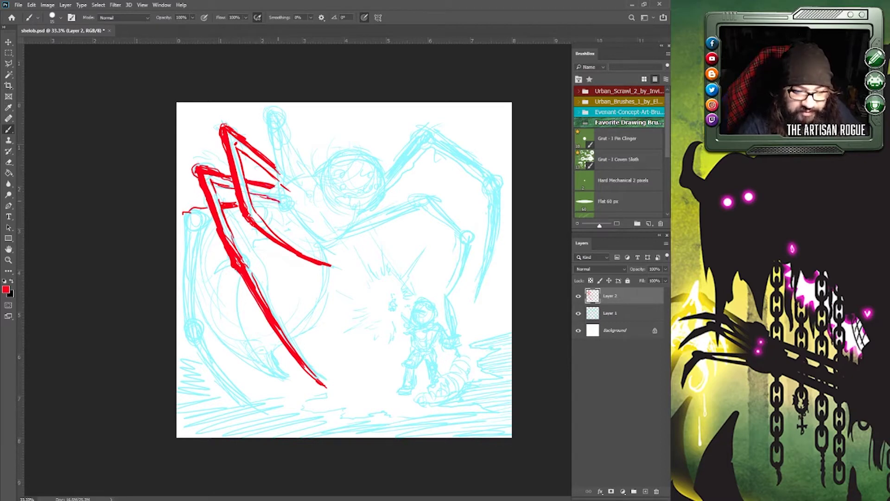
mouse_move(204, 207)
mouse_down()
mouse_move(186, 234)
mouse_move(183, 320)
mouse_move(244, 397)
mouse_up()
mouse_move(223, 378)
mouse_down()
mouse_move(184, 319)
mouse_move(188, 214)
mouse_move(203, 224)
mouse_move(195, 258)
mouse_move(201, 341)
mouse_move(224, 382)
mouse_move(258, 409)
mouse_up()
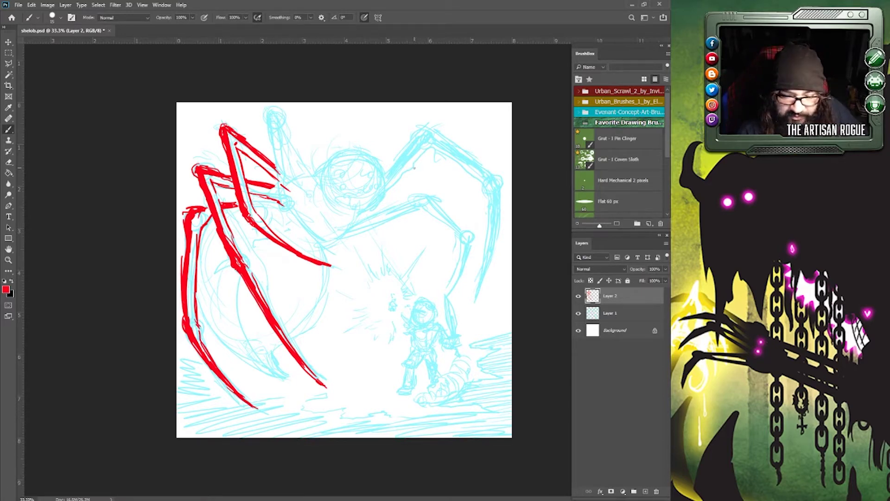
Outline the top of the spider's head with four small eyes and draw the raised front leg in thick red to its tip.
mouse_move(291, 180)
mouse_down()
mouse_move(339, 154)
mouse_move(360, 154)
mouse_move(384, 179)
mouse_up()
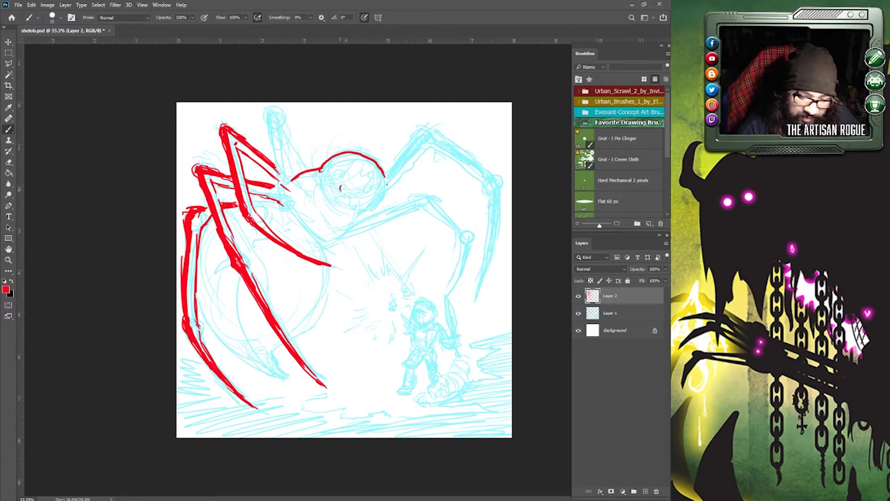
mouse_move(341, 188)
mouse_down()
mouse_move(340, 178)
mouse_move(381, 178)
mouse_move(371, 195)
mouse_up()
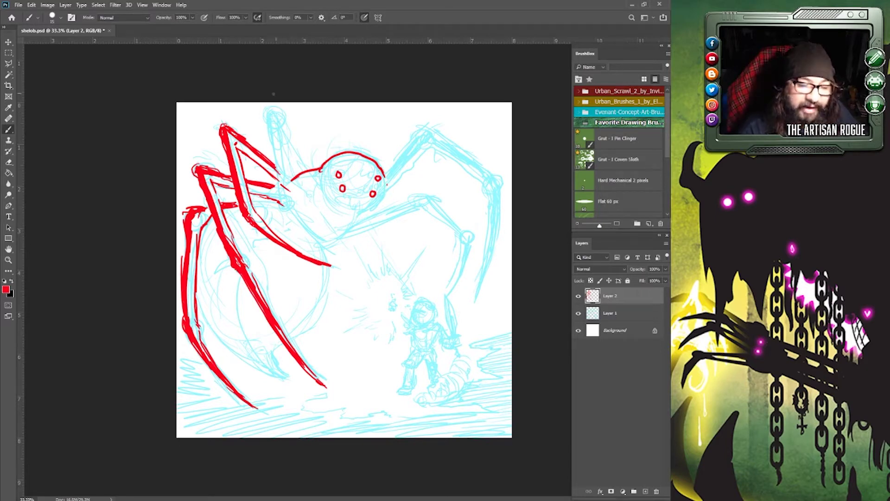
mouse_move(279, 111)
mouse_down()
mouse_move(267, 118)
mouse_move(270, 136)
mouse_move(301, 225)
mouse_move(361, 283)
mouse_move(305, 211)
mouse_move(276, 111)
mouse_move(300, 190)
mouse_up()
drag(288, 136, 308, 196)
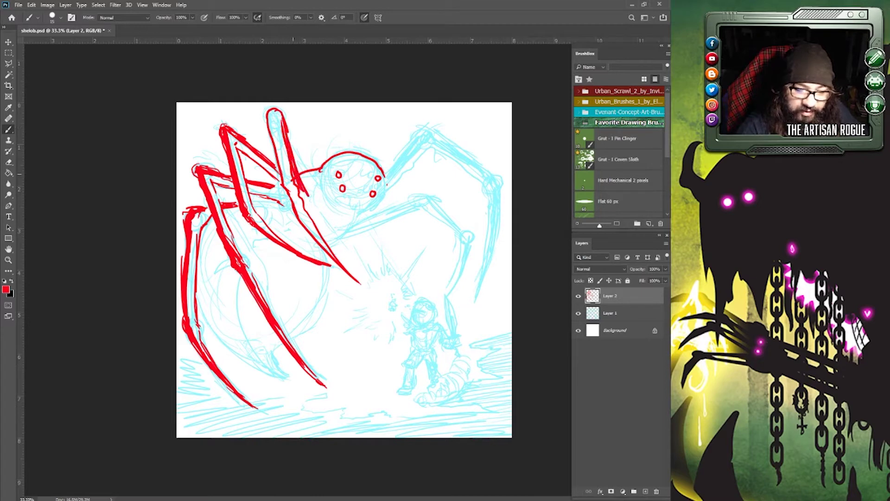
drag(276, 111, 270, 131)
mouse_move(272, 111)
mouse_down()
mouse_move(269, 126)
mouse_move(297, 210)
mouse_move(361, 287)
mouse_up()
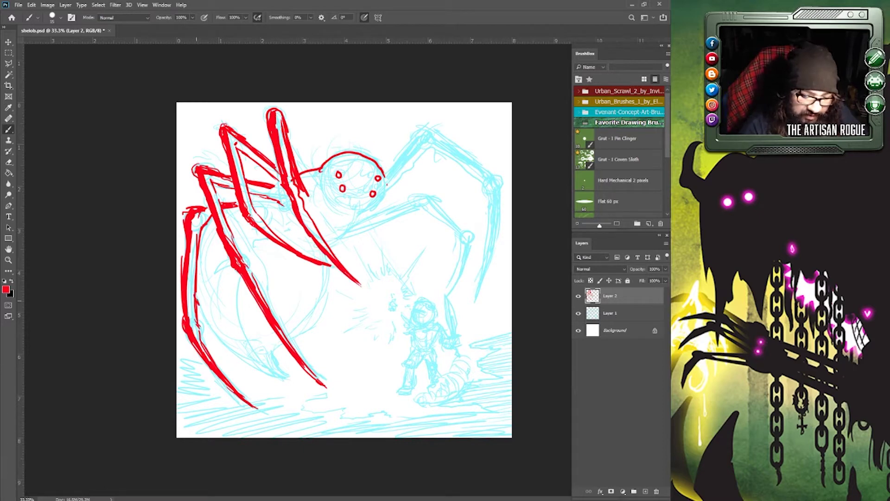
Outline the spider's abdomen in red with a jagged shadow edge, hatch its shaded side and back, and curve in the belly line.
drag(196, 299, 248, 358)
mouse_move(215, 332)
mouse_down()
mouse_move(274, 378)
mouse_move(291, 379)
mouse_move(235, 318)
mouse_move(239, 285)
mouse_move(223, 262)
mouse_up()
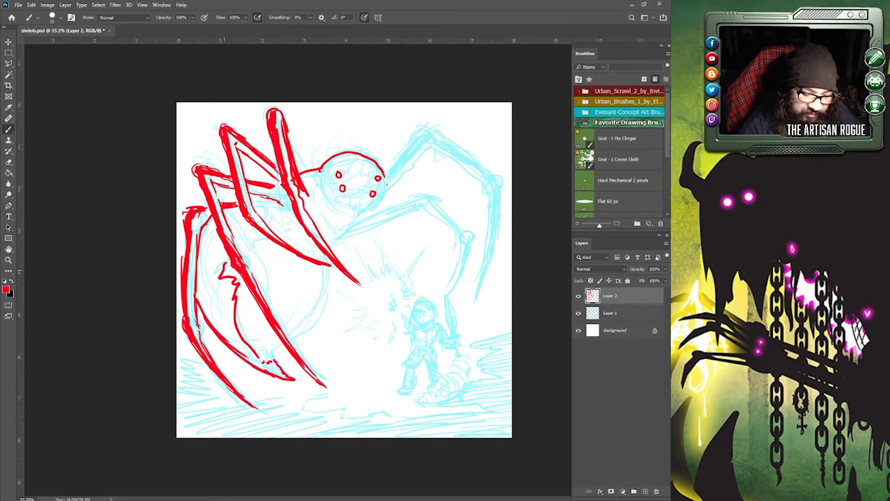
mouse_move(214, 222)
mouse_down()
mouse_move(198, 252)
mouse_move(210, 306)
mouse_move(222, 292)
mouse_move(240, 350)
mouse_move(273, 349)
mouse_up()
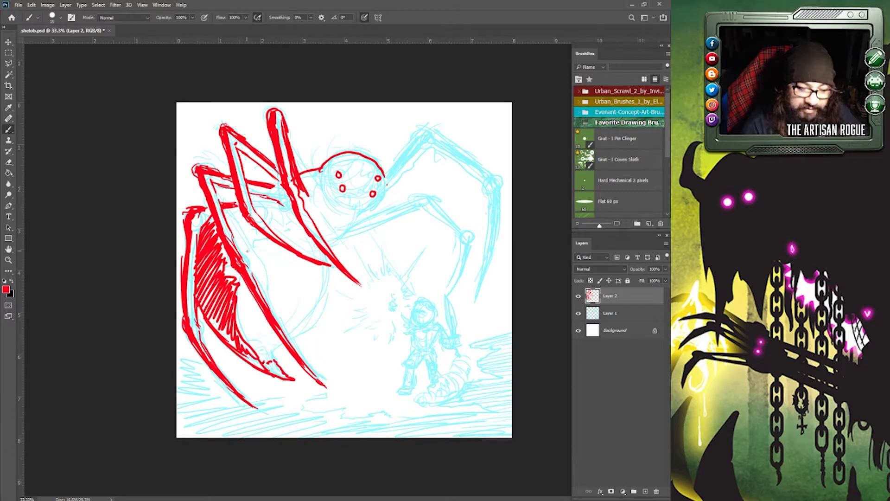
mouse_move(247, 250)
mouse_down()
mouse_move(253, 242)
mouse_move(231, 214)
mouse_move(251, 244)
mouse_move(241, 223)
mouse_move(264, 199)
mouse_move(257, 211)
mouse_move(267, 220)
mouse_move(288, 205)
mouse_move(269, 222)
mouse_up()
mouse_move(275, 358)
mouse_down()
mouse_move(312, 324)
mouse_move(328, 297)
mouse_move(324, 275)
mouse_up()
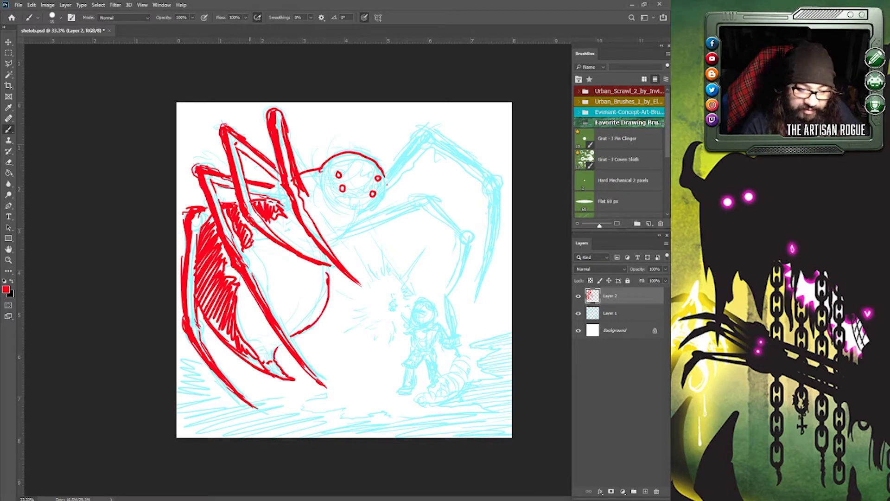
Complete the spider's head and jaw outline, add the fangs, and hatch the neck and top of the head in red.
mouse_move(291, 225)
mouse_down()
mouse_move(307, 235)
mouse_move(346, 232)
mouse_move(382, 198)
mouse_move(385, 175)
mouse_up()
drag(321, 175, 340, 204)
mouse_move(285, 187)
mouse_down()
mouse_move(257, 219)
mouse_move(274, 216)
mouse_up()
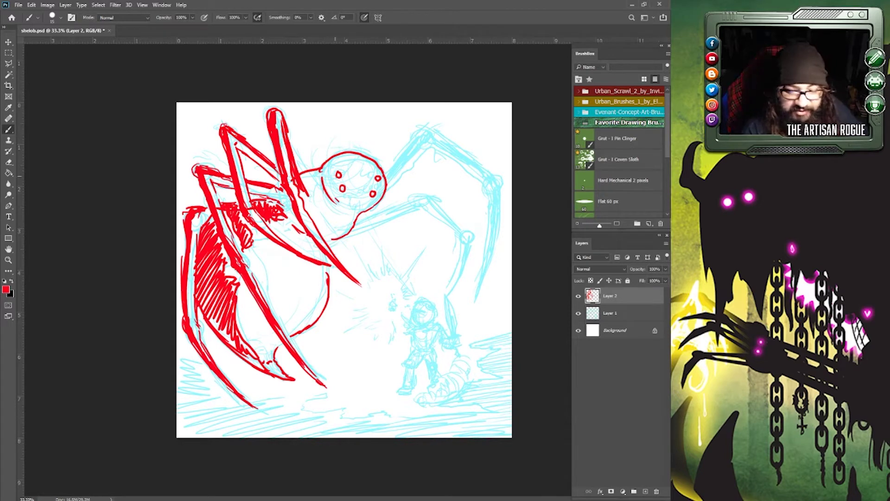
mouse_move(290, 218)
mouse_down()
mouse_move(313, 173)
mouse_move(316, 193)
mouse_move(331, 200)
mouse_move(321, 205)
mouse_move(332, 201)
mouse_move(297, 231)
mouse_move(314, 245)
mouse_up()
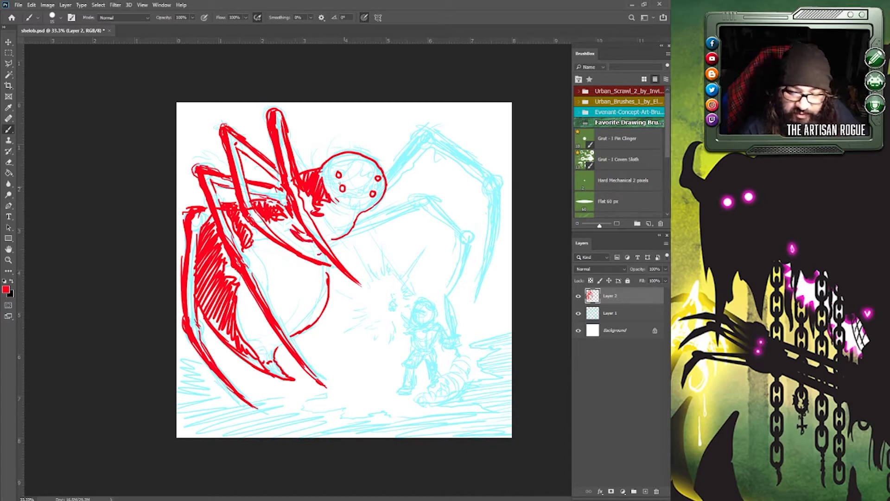
mouse_move(323, 182)
mouse_down()
mouse_move(343, 160)
mouse_move(371, 194)
mouse_move(376, 166)
mouse_move(383, 184)
mouse_move(337, 198)
mouse_move(330, 177)
mouse_move(347, 219)
mouse_move(353, 204)
mouse_move(364, 208)
mouse_up()
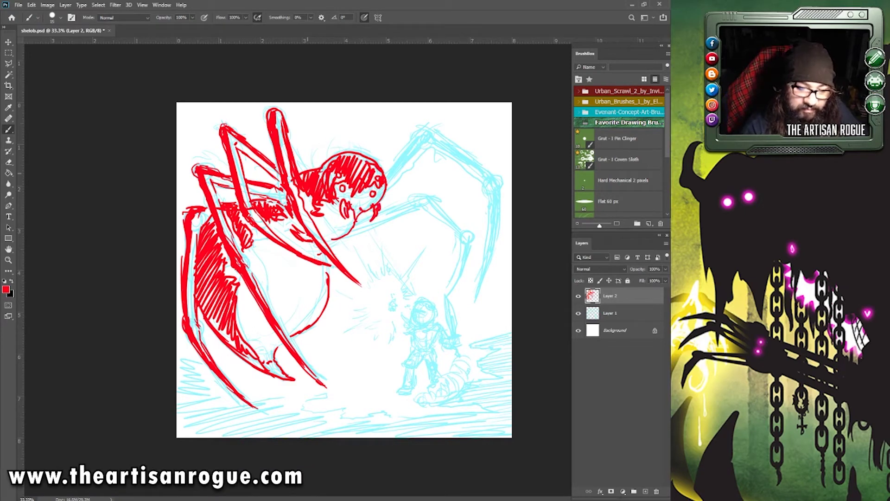
Add short red bristles along the spider's head and neck and beside the left legs.
drag(301, 170, 323, 163)
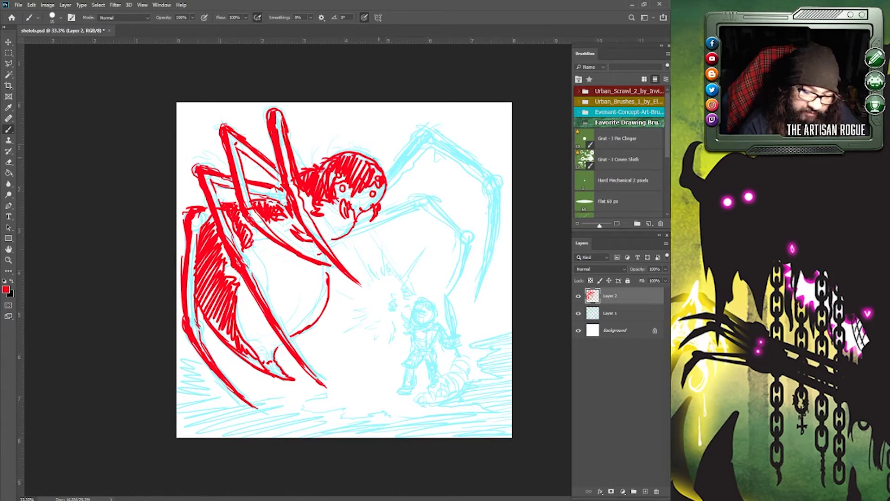
mouse_move(356, 154)
mouse_down()
mouse_move(385, 158)
mouse_move(392, 180)
mouse_up()
drag(313, 162, 328, 159)
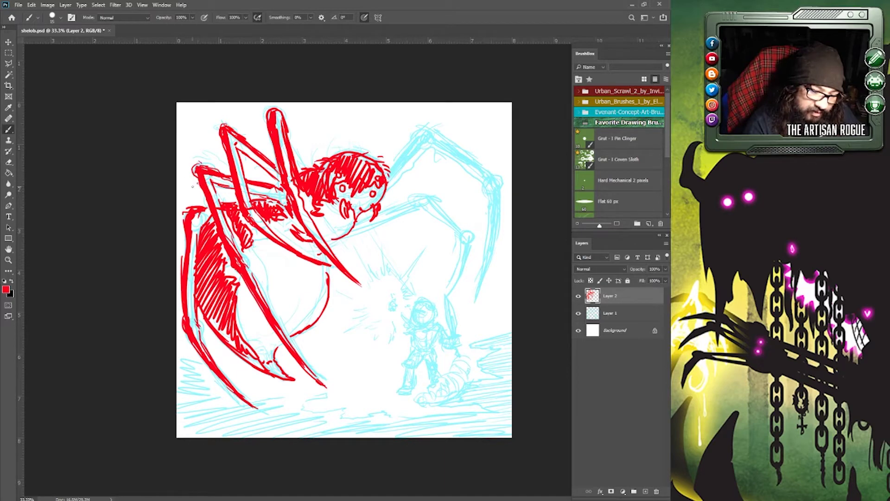
drag(193, 186, 203, 200)
drag(236, 122, 240, 133)
drag(245, 133, 266, 162)
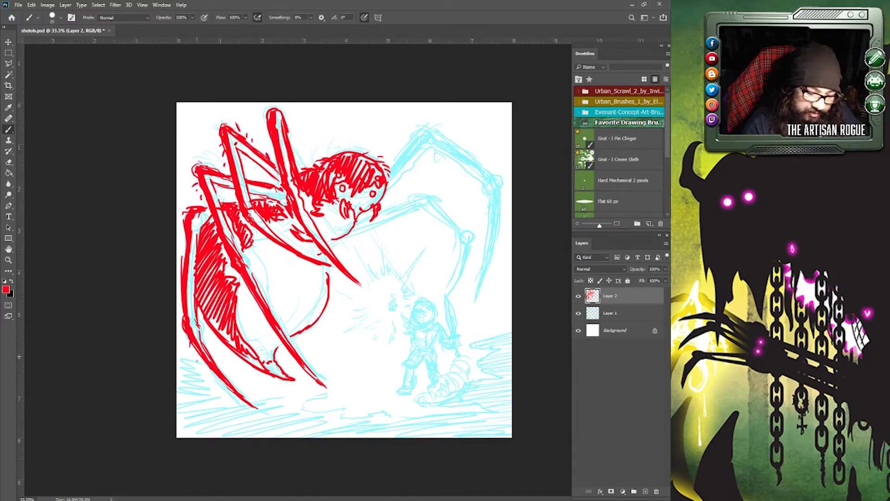
drag(196, 356, 204, 380)
Draw the spider's two right legs in thick red from the head to their tips, with thinner inner contour lines.
mouse_move(389, 168)
mouse_down()
mouse_move(422, 132)
mouse_move(442, 129)
mouse_up()
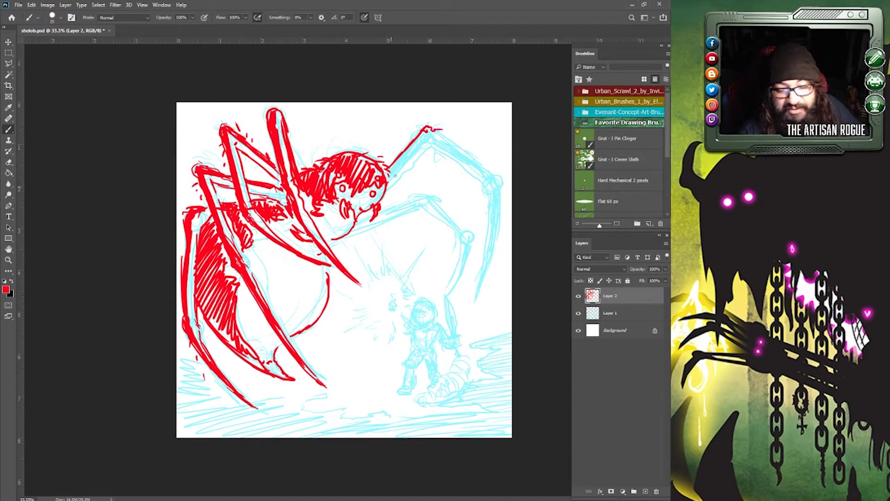
drag(388, 187, 416, 152)
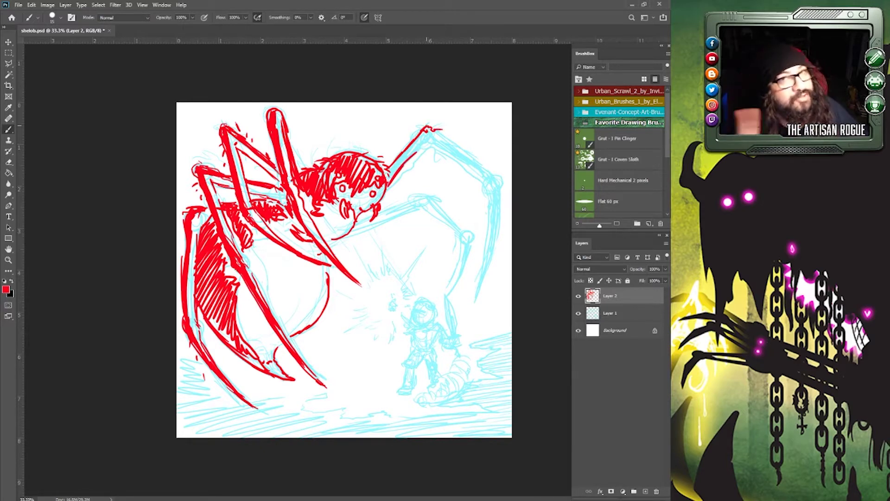
mouse_move(384, 178)
mouse_down()
mouse_move(425, 131)
mouse_move(440, 129)
mouse_move(495, 170)
mouse_up()
mouse_move(445, 140)
mouse_down()
mouse_move(501, 181)
mouse_move(499, 227)
mouse_move(477, 304)
mouse_up()
mouse_move(489, 260)
mouse_down()
mouse_move(481, 291)
mouse_move(485, 267)
mouse_up()
mouse_move(495, 188)
mouse_down()
mouse_move(485, 286)
mouse_move(484, 184)
mouse_up()
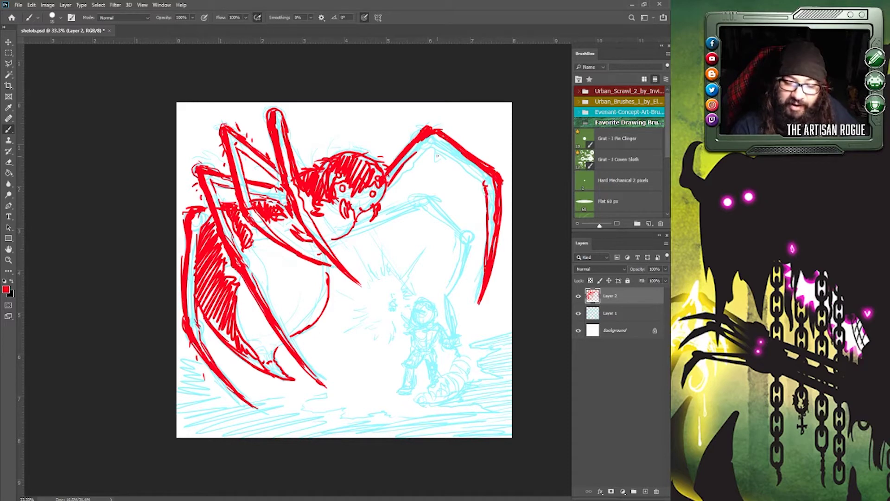
mouse_move(398, 175)
mouse_down()
mouse_move(440, 139)
mouse_move(492, 182)
mouse_up()
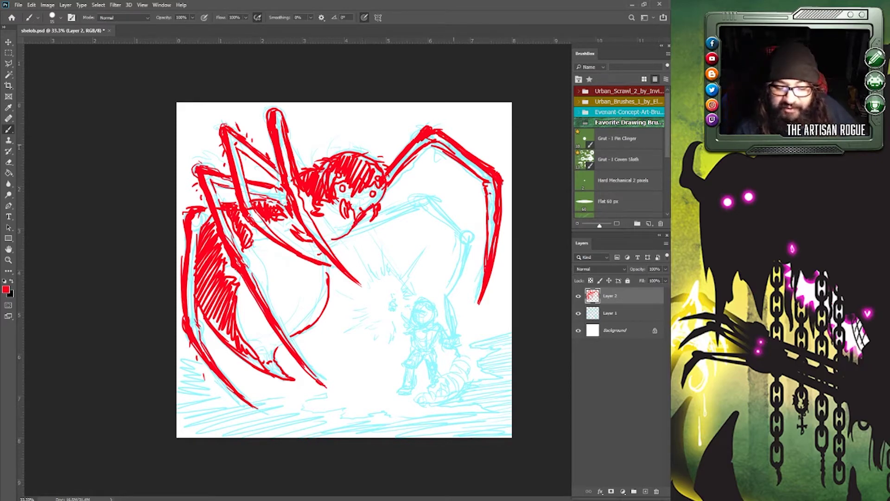
mouse_move(375, 209)
mouse_down()
mouse_move(439, 195)
mouse_move(471, 230)
mouse_move(459, 284)
mouse_move(471, 251)
mouse_move(463, 227)
mouse_move(432, 203)
mouse_move(441, 209)
mouse_move(381, 209)
mouse_move(427, 192)
mouse_move(415, 194)
mouse_up()
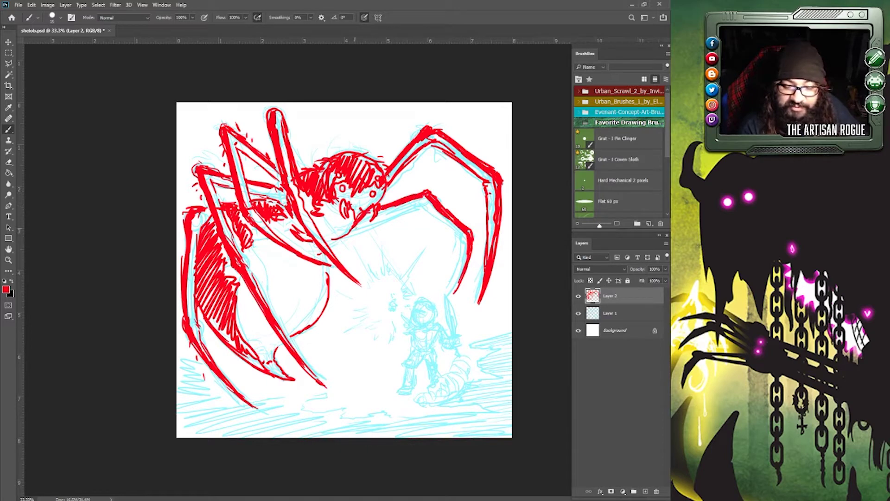
mouse_move(354, 226)
mouse_down()
mouse_move(425, 209)
mouse_move(463, 240)
mouse_move(452, 282)
mouse_up()
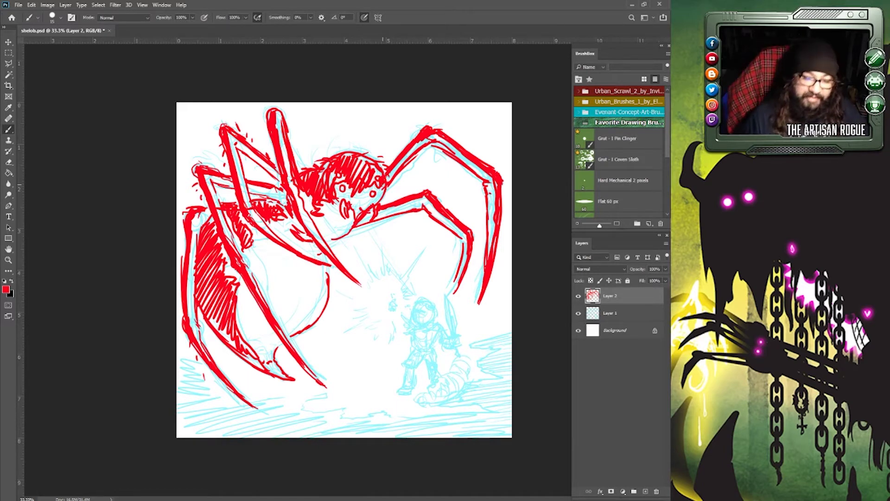
Draw the jagged light burst around the warrior's raised hand in thin red spikes and rays with a smaller brush.
key(bracketleft)
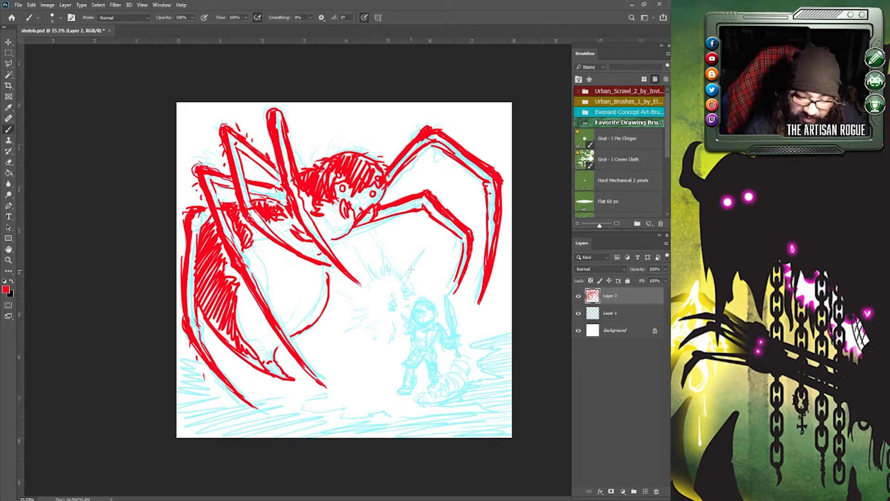
mouse_move(402, 277)
mouse_down()
mouse_move(416, 260)
mouse_move(401, 290)
mouse_move(411, 296)
mouse_up()
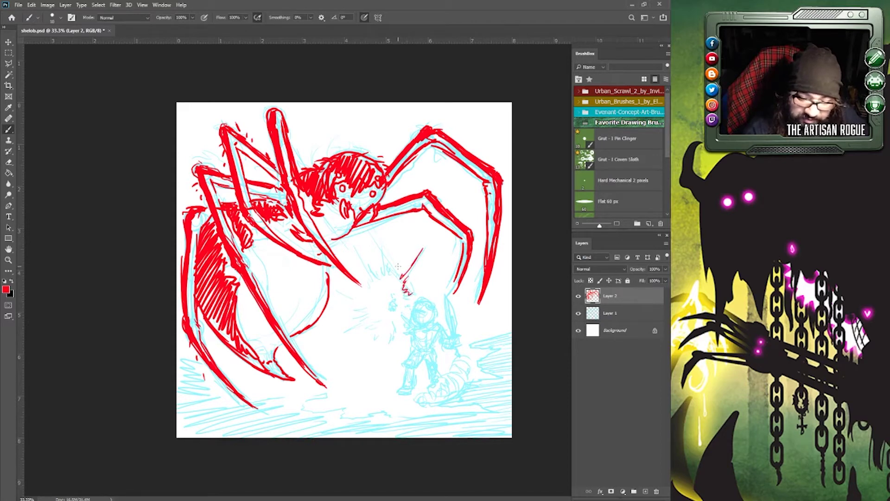
mouse_move(398, 266)
mouse_down()
mouse_move(391, 274)
mouse_move(384, 257)
mouse_up()
mouse_move(374, 226)
mouse_down()
mouse_move(384, 265)
mouse_move(370, 272)
mouse_up()
mouse_move(353, 305)
mouse_down()
mouse_move(363, 309)
mouse_move(341, 325)
mouse_move(360, 327)
mouse_move(366, 341)
mouse_move(394, 343)
mouse_up()
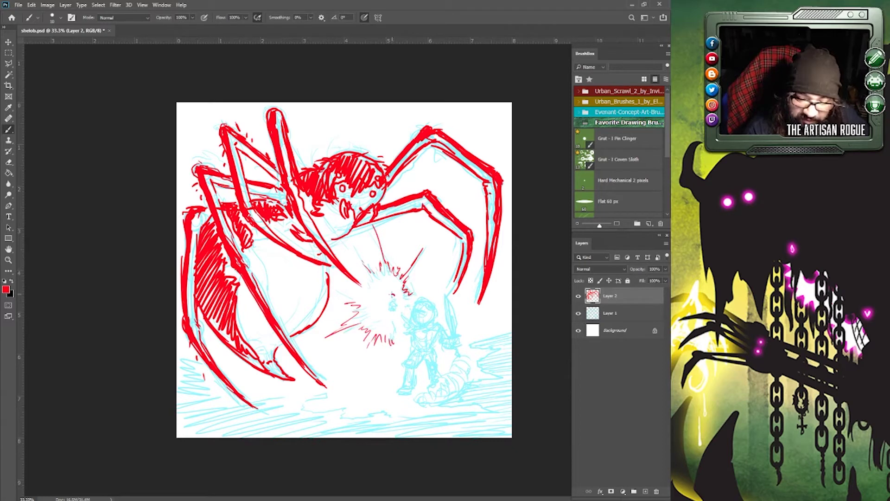
Draw the warrior's raised hand and forearm in dense red and add the edge of the face down to the chin.
mouse_move(391, 310)
mouse_down()
mouse_move(398, 286)
mouse_move(403, 320)
mouse_up()
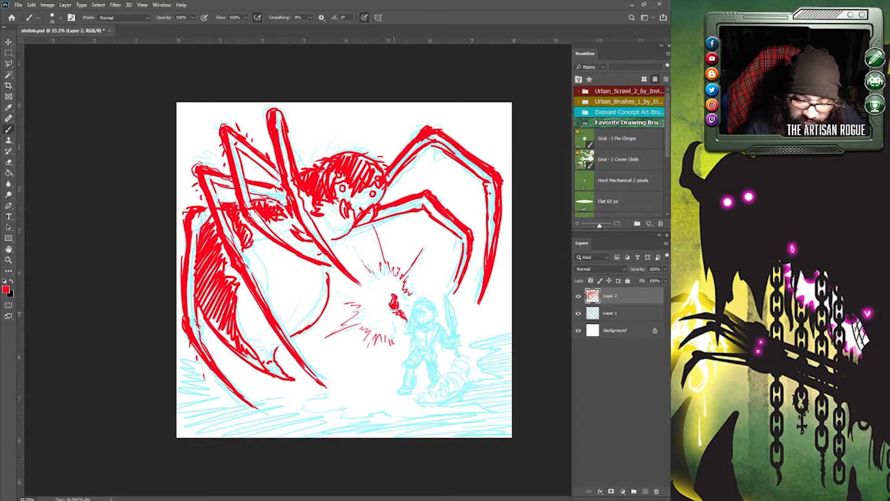
drag(398, 307, 411, 319)
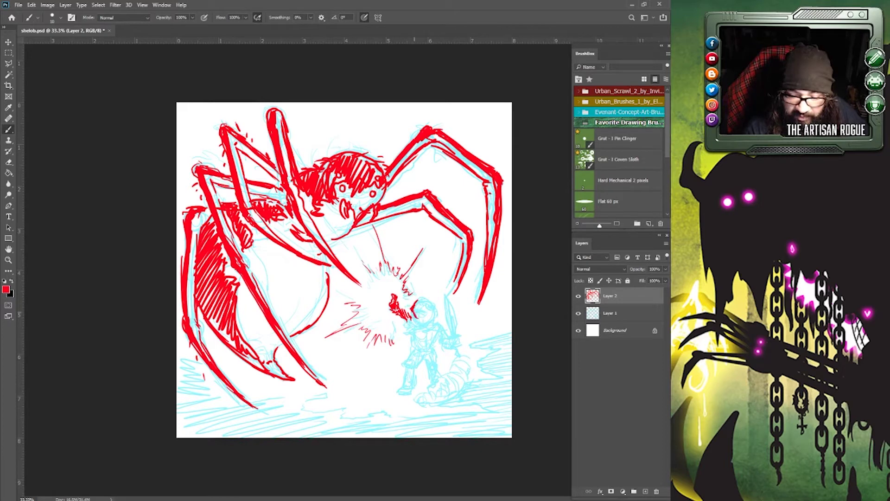
drag(412, 316, 428, 325)
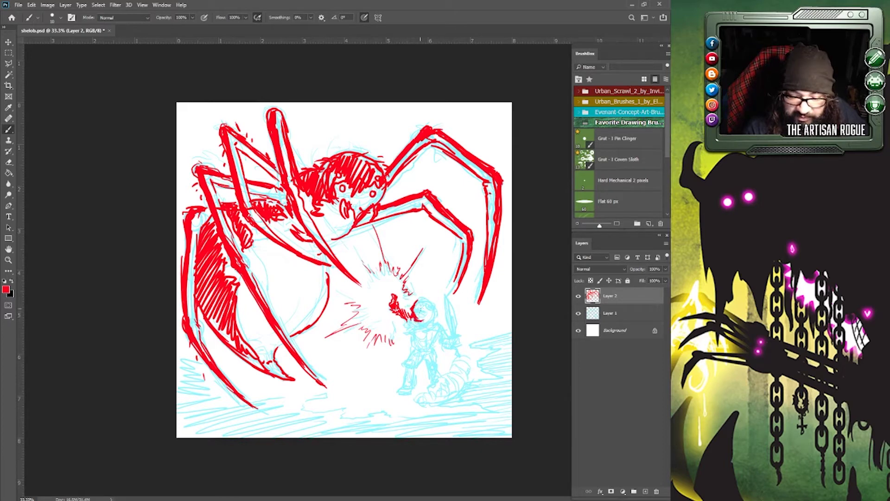
Erase the red face and chin lines beside the warrior's raised arm with an enlarged eraser.
click(9, 162)
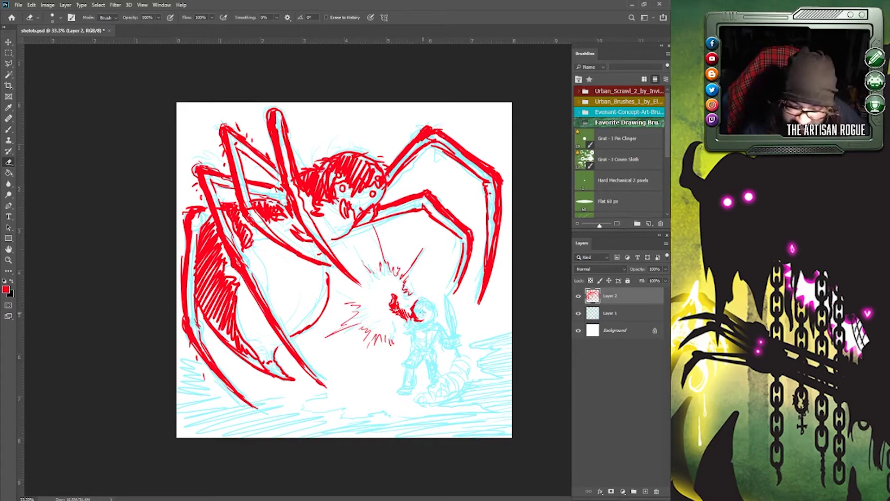
key(bracketright)
key(bracketright)
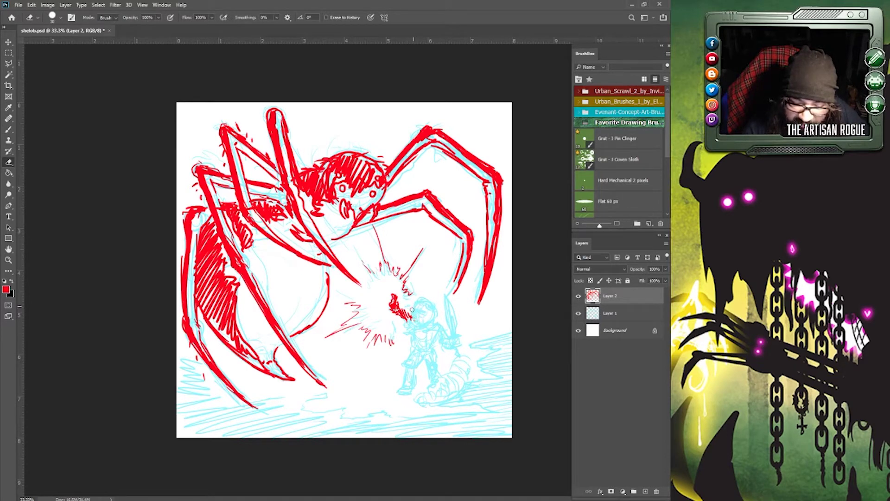
key(b)
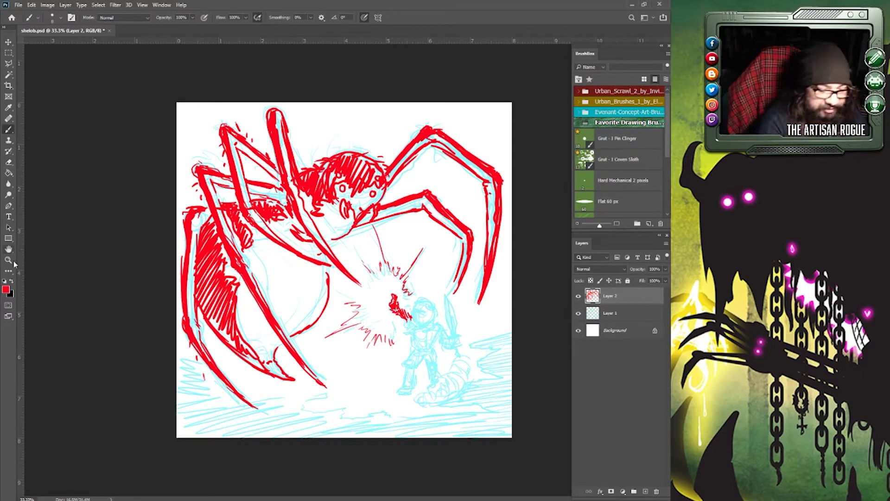
Draw the warrior's face outline, eye and front hairline in red over the cyan head.
key(z)
click(436, 301)
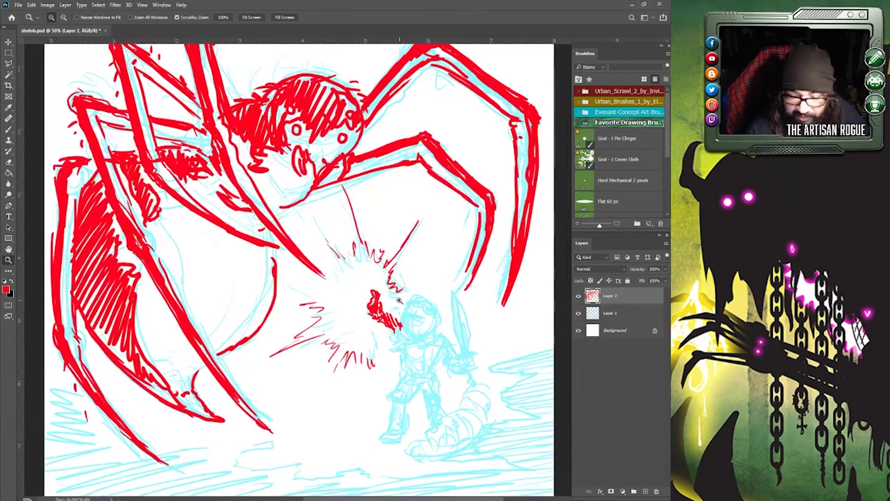
click(461, 288)
scroll(450, 445, down, 4)
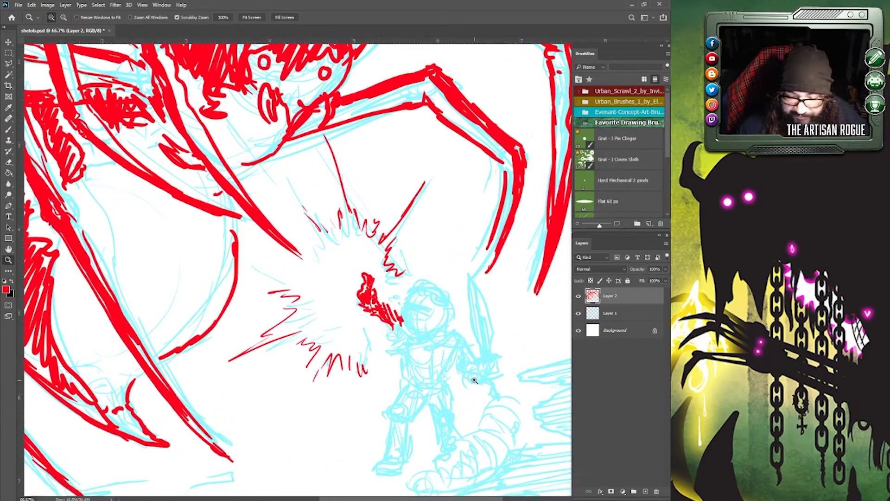
click(8, 129)
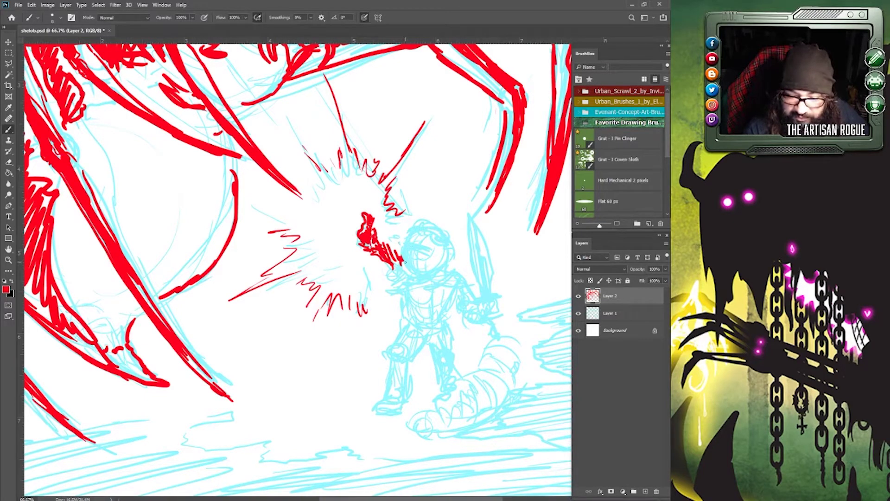
mouse_move(404, 260)
mouse_down()
mouse_move(408, 273)
mouse_move(401, 253)
mouse_move(430, 223)
mouse_move(404, 267)
mouse_move(430, 267)
mouse_move(426, 273)
mouse_up()
mouse_move(427, 230)
mouse_down()
mouse_move(433, 255)
mouse_move(430, 229)
mouse_move(434, 253)
mouse_move(438, 229)
mouse_move(447, 230)
mouse_move(423, 220)
mouse_up()
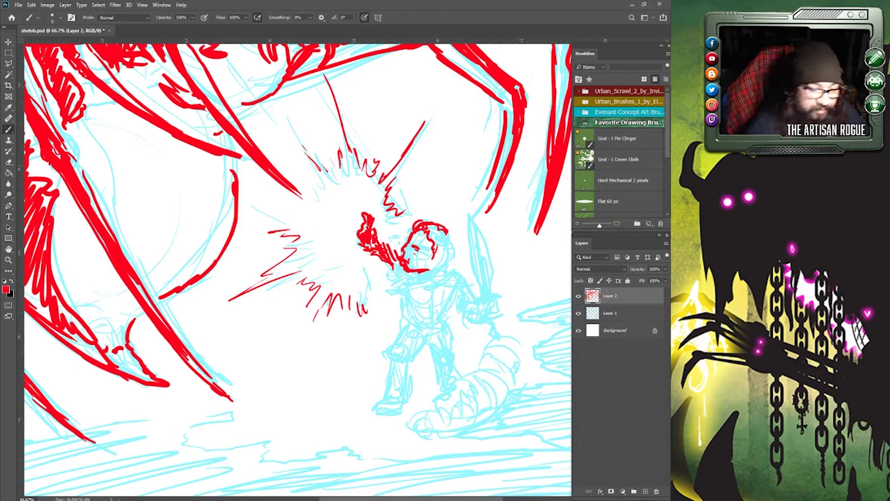
Clean up the red hairline at the top of the warrior's head with a smaller eraser.
key(e)
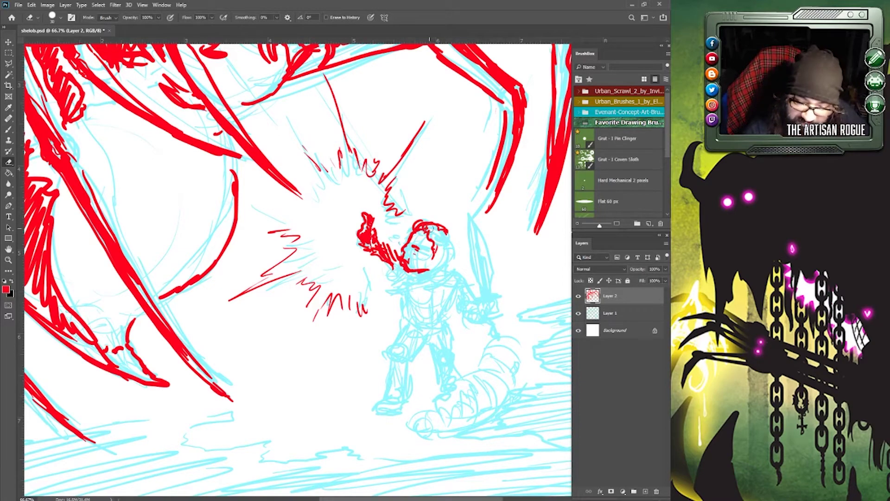
key(bracketleft)
key(bracketleft)
key(bracketleft)
mouse_move(427, 226)
mouse_down()
mouse_move(419, 227)
mouse_move(431, 234)
mouse_up()
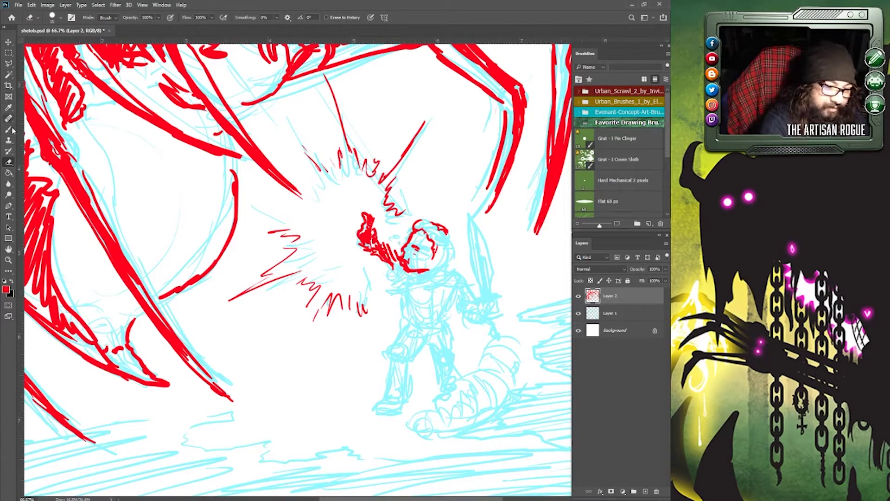
key(b)
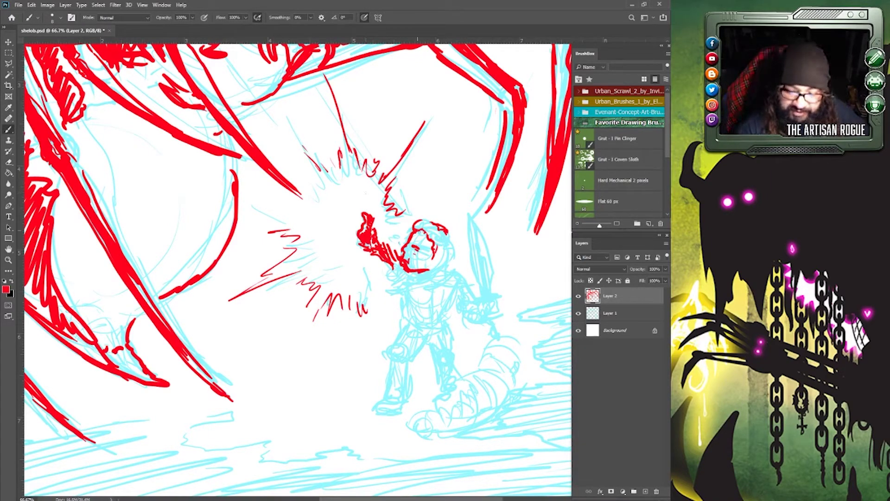
Outline the warrior's torso, cloak, both legs and feet in red over the cyan sketch.
mouse_move(398, 273)
mouse_down()
mouse_move(412, 323)
mouse_move(410, 305)
mouse_move(419, 319)
mouse_move(401, 333)
mouse_move(446, 339)
mouse_move(431, 340)
mouse_move(423, 328)
mouse_move(424, 272)
mouse_move(411, 265)
mouse_move(415, 232)
mouse_move(425, 225)
mouse_move(436, 254)
mouse_move(445, 227)
mouse_move(450, 267)
mouse_move(477, 298)
mouse_move(444, 322)
mouse_up()
mouse_move(457, 292)
mouse_down()
mouse_move(448, 319)
mouse_move(398, 339)
mouse_move(386, 369)
mouse_move(410, 373)
mouse_move(422, 342)
mouse_up()
mouse_move(391, 375)
mouse_down()
mouse_move(390, 394)
mouse_move(372, 407)
mouse_move(397, 415)
mouse_move(402, 392)
mouse_move(403, 402)
mouse_up()
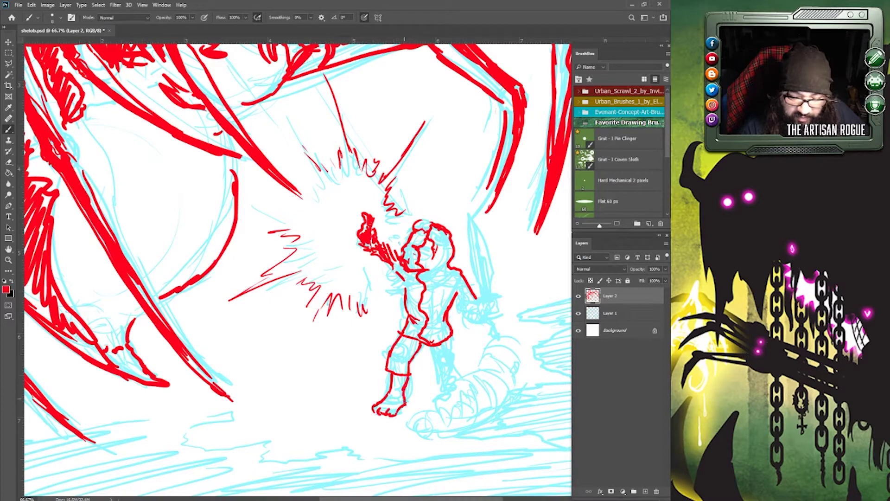
mouse_move(431, 347)
mouse_down()
mouse_move(439, 367)
mouse_move(449, 375)
mouse_move(454, 359)
mouse_move(458, 370)
mouse_move(441, 379)
mouse_move(445, 388)
mouse_move(460, 376)
mouse_up()
mouse_move(454, 376)
mouse_down()
mouse_move(436, 381)
mouse_move(445, 385)
mouse_up()
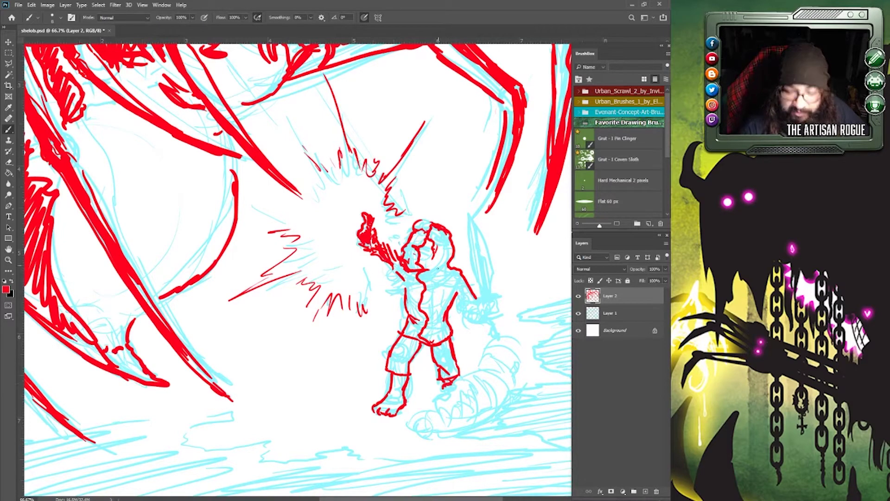
Shade the inside of the warrior's front leg and fill the hair and back with dense red.
drag(401, 365, 415, 343)
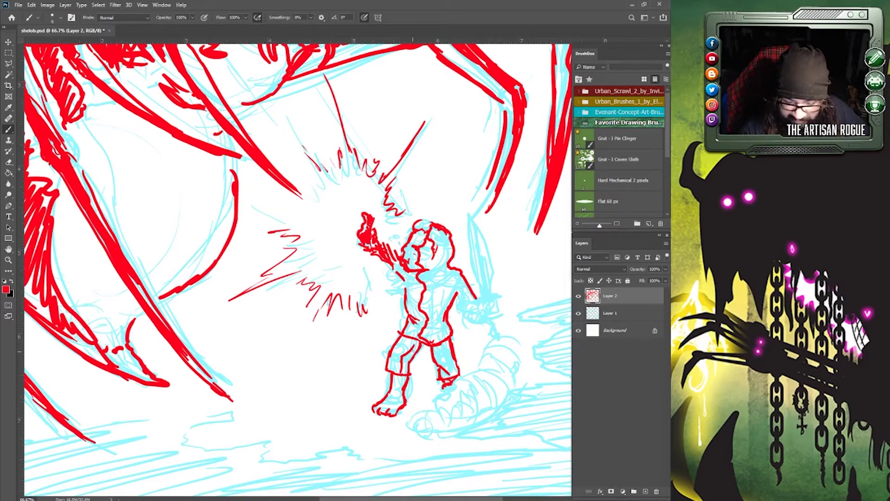
mouse_move(402, 374)
mouse_down()
mouse_move(417, 331)
mouse_move(430, 328)
mouse_move(437, 299)
mouse_move(441, 309)
mouse_move(421, 273)
mouse_move(431, 238)
mouse_move(438, 254)
mouse_up()
mouse_move(431, 301)
mouse_down()
mouse_move(439, 256)
mouse_move(457, 271)
mouse_move(446, 311)
mouse_move(416, 276)
mouse_up()
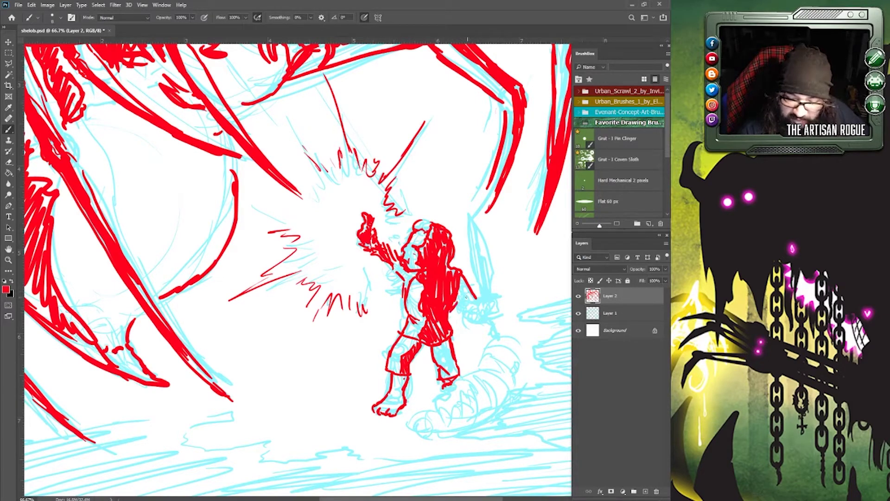
Draw the warrior's sword arm, gripping hand, and the sword's blade, crossguard and pommel in red.
mouse_move(461, 283)
mouse_down()
mouse_move(467, 313)
mouse_move(480, 293)
mouse_move(480, 311)
mouse_move(468, 210)
mouse_move(488, 266)
mouse_move(490, 289)
mouse_up()
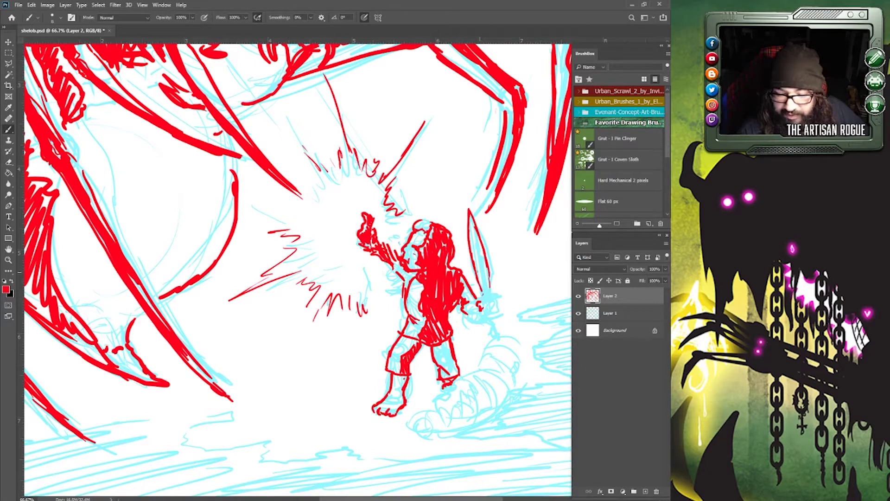
mouse_move(476, 306)
mouse_down()
mouse_move(471, 312)
mouse_move(482, 291)
mouse_move(502, 293)
mouse_move(493, 292)
mouse_up()
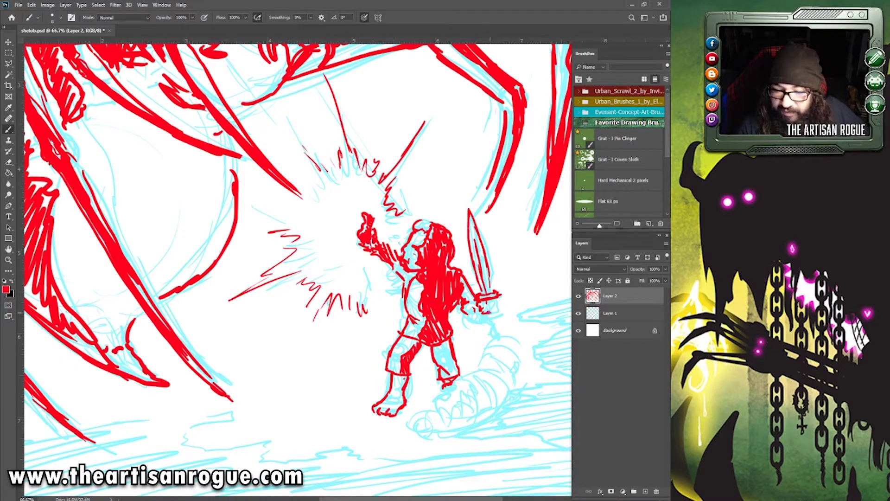
drag(489, 301, 482, 315)
mouse_move(488, 307)
mouse_down()
mouse_move(484, 318)
mouse_move(493, 314)
mouse_up()
mouse_move(497, 305)
mouse_down()
mouse_move(490, 317)
mouse_move(466, 321)
mouse_move(474, 320)
mouse_up()
drag(473, 318, 484, 318)
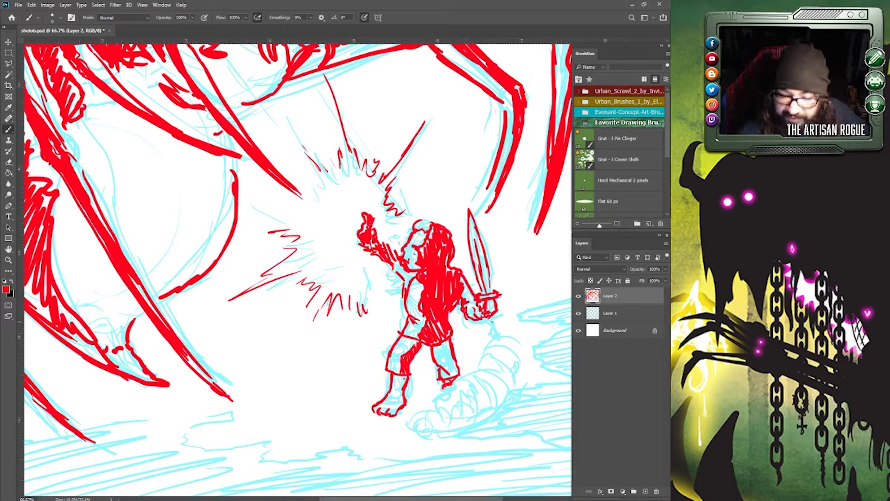
drag(491, 316, 495, 328)
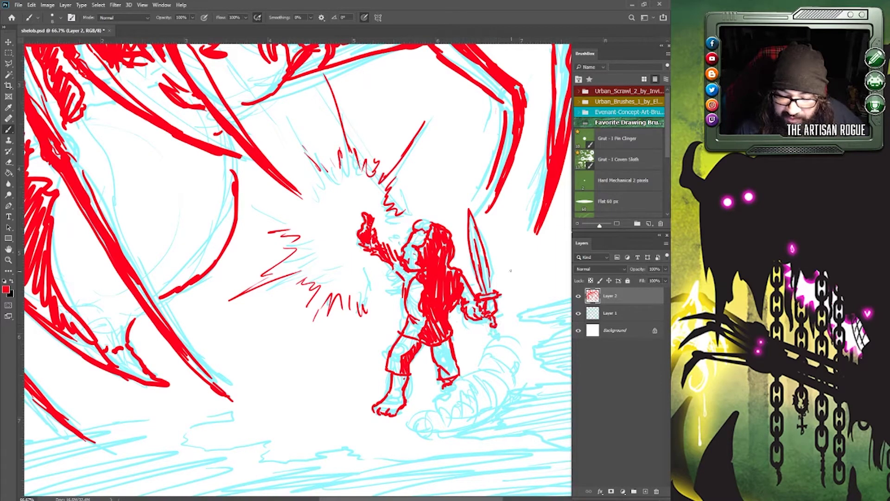
Fill the warrior's rear leg with red shading and save the document.
mouse_move(436, 345)
mouse_down()
mouse_move(455, 376)
mouse_move(438, 339)
mouse_up()
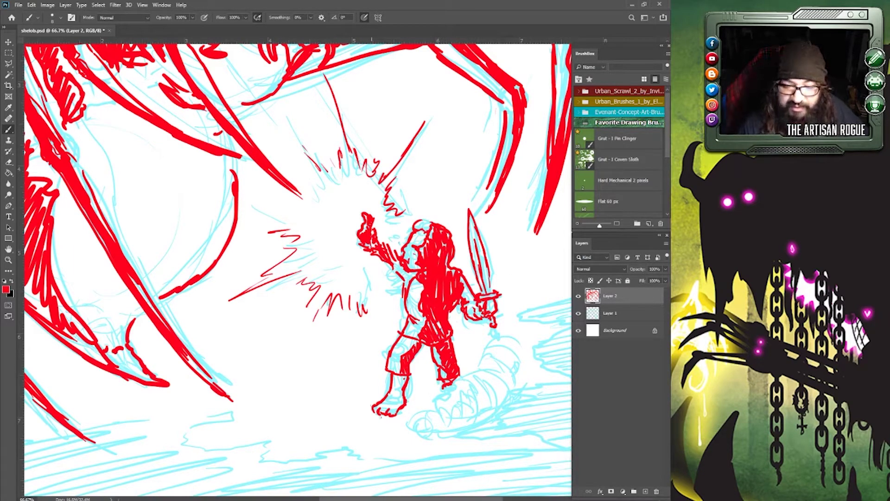
click(18, 5)
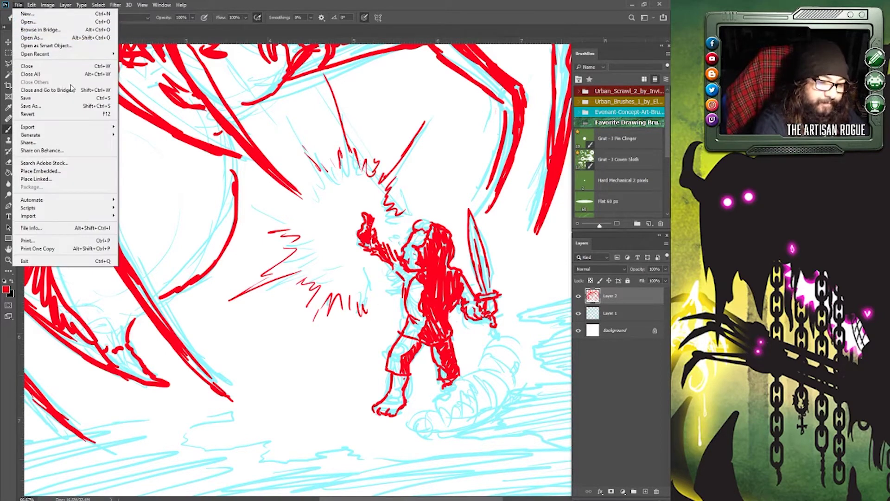
click(51, 106)
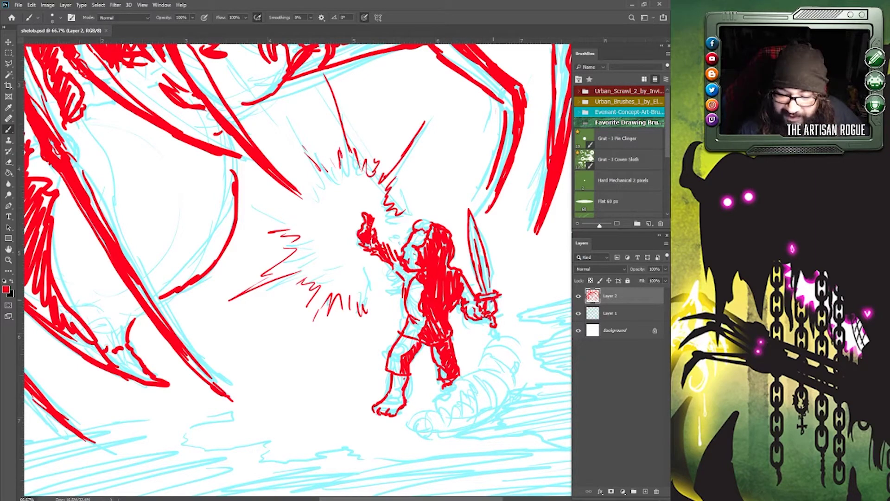
Outline the wrapped cocoon at the warrior's feet with its segment folds and darken its near end.
click(491, 303)
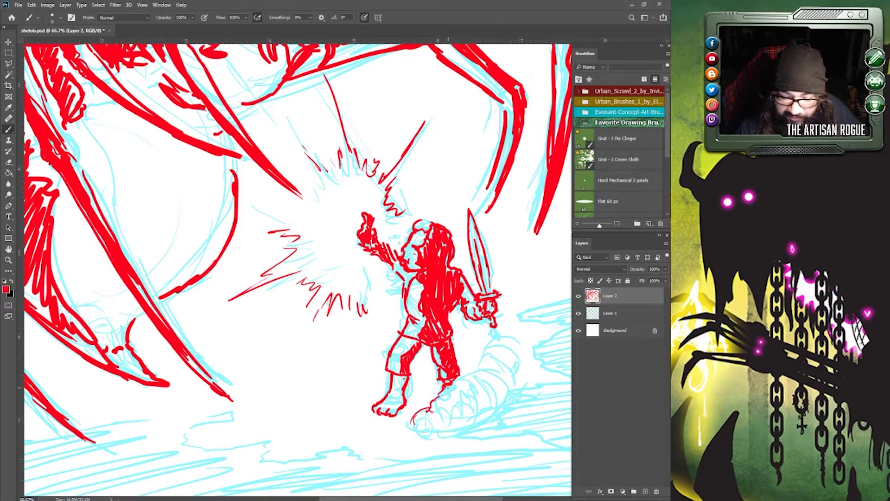
mouse_move(451, 387)
mouse_down()
mouse_move(478, 387)
mouse_move(495, 378)
mouse_move(492, 345)
mouse_move(522, 346)
mouse_move(526, 377)
mouse_up()
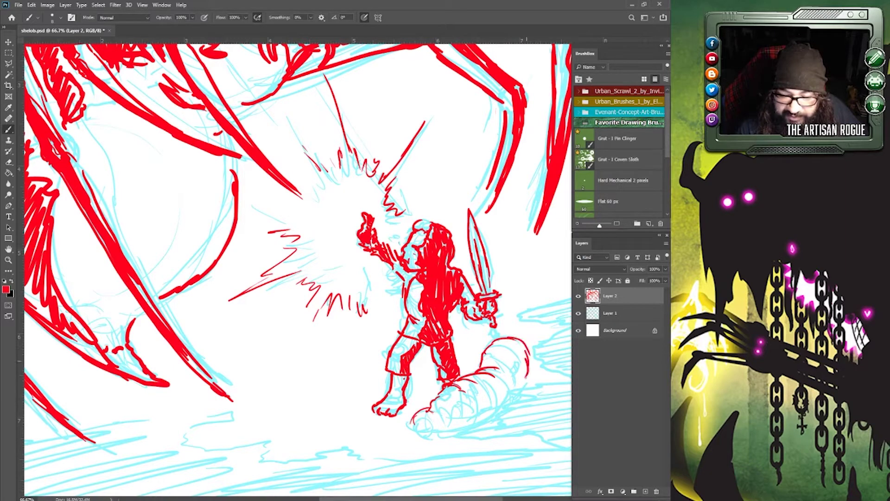
mouse_move(477, 423)
mouse_down()
mouse_move(435, 437)
mouse_move(411, 433)
mouse_move(447, 422)
mouse_up()
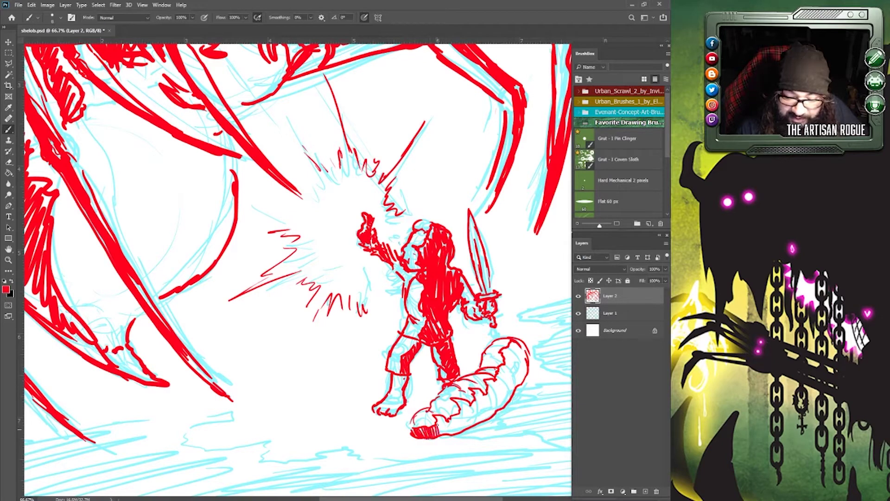
Hatch the cocoon's shadowed underside in dense red along its whole length and add contour lines across its upper side.
drag(436, 420, 454, 434)
mouse_move(471, 398)
mouse_down()
mouse_move(455, 427)
mouse_move(477, 417)
mouse_up()
drag(495, 388, 483, 413)
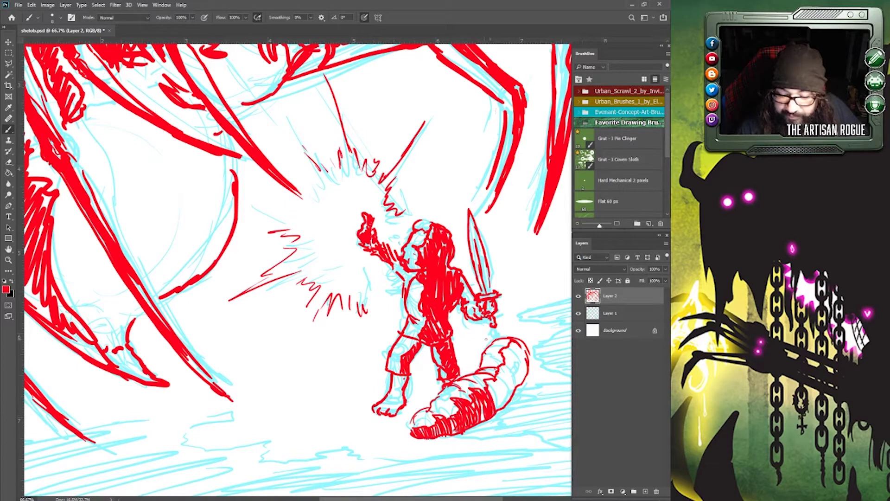
mouse_move(500, 381)
mouse_down()
mouse_move(486, 407)
mouse_move(498, 400)
mouse_up()
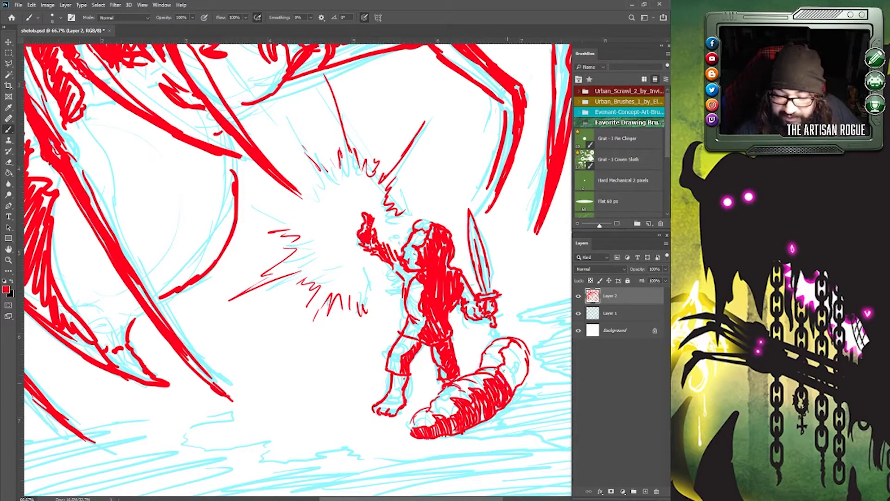
drag(515, 364, 508, 390)
drag(520, 354, 503, 387)
mouse_move(523, 350)
mouse_down()
mouse_move(505, 374)
mouse_move(505, 363)
mouse_up()
mouse_move(526, 343)
mouse_down()
mouse_move(508, 371)
mouse_move(508, 357)
mouse_up()
mouse_move(527, 339)
mouse_down()
mouse_move(512, 354)
mouse_move(522, 360)
mouse_up()
drag(529, 358, 522, 380)
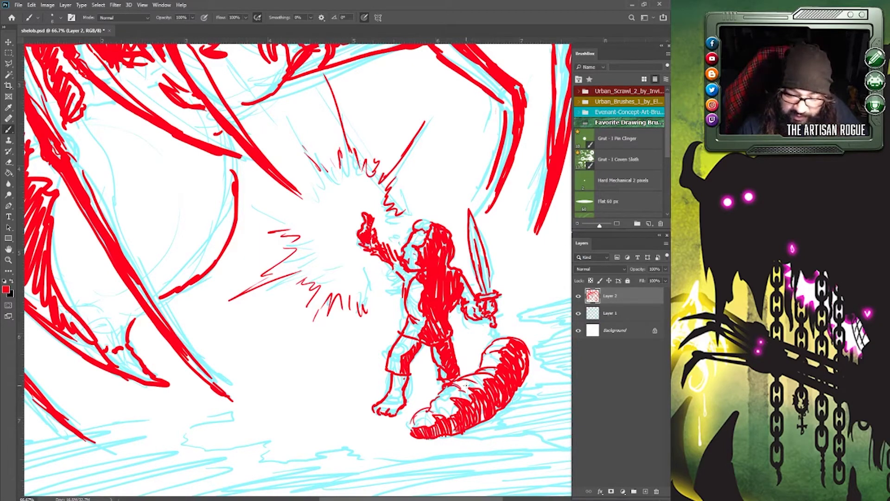
drag(459, 387, 485, 382)
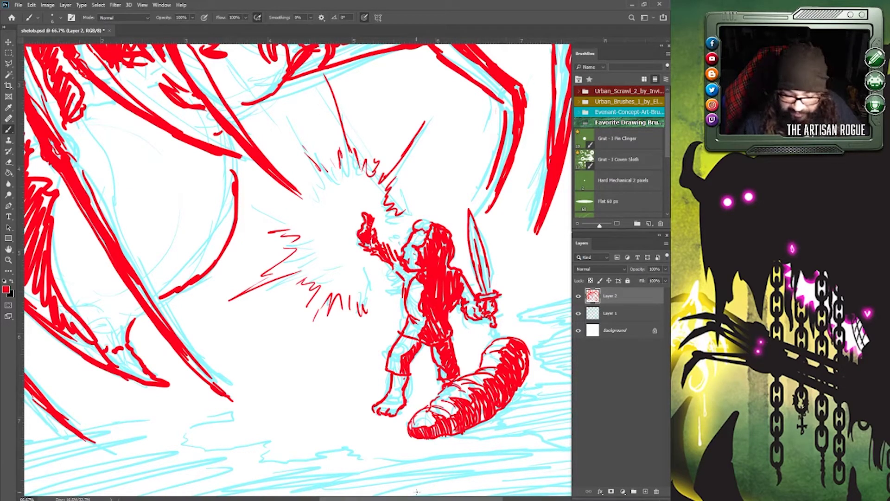
Draw a jagged red shadow edge behind the warrior, from the cocoon up to the canvas's right edge.
drag(420, 498, 440, 490)
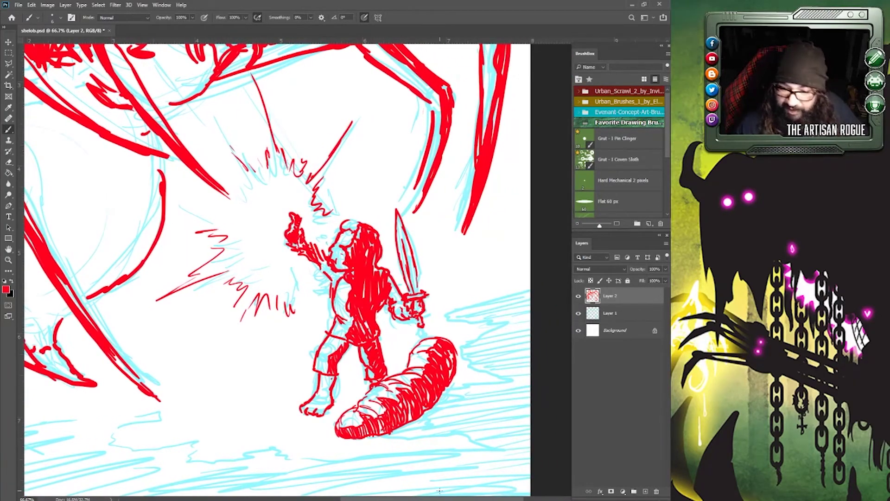
scroll(440, 490, down, 3)
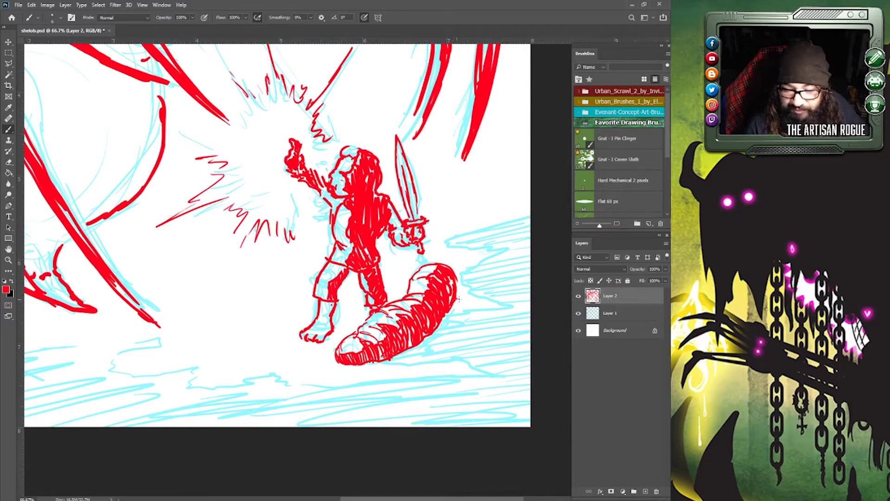
drag(474, 267, 509, 249)
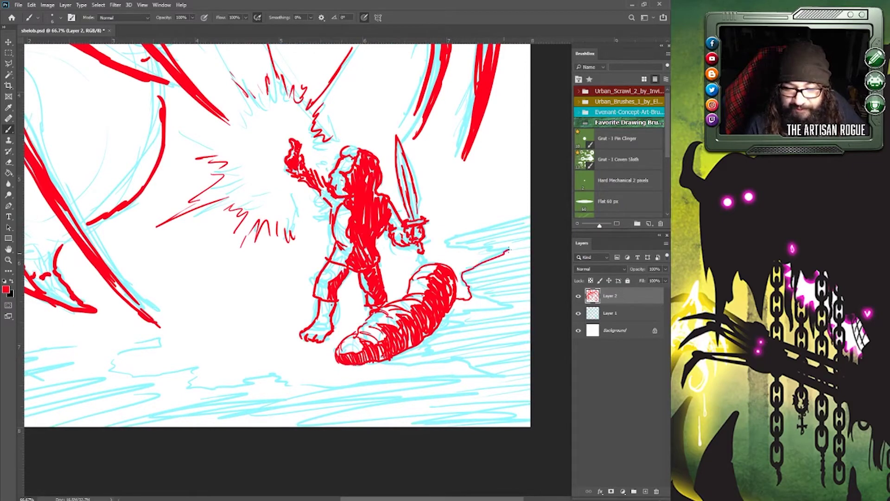
mouse_move(452, 240)
mouse_down()
mouse_move(504, 212)
mouse_move(505, 201)
mouse_move(473, 190)
mouse_move(476, 179)
mouse_move(527, 153)
mouse_up()
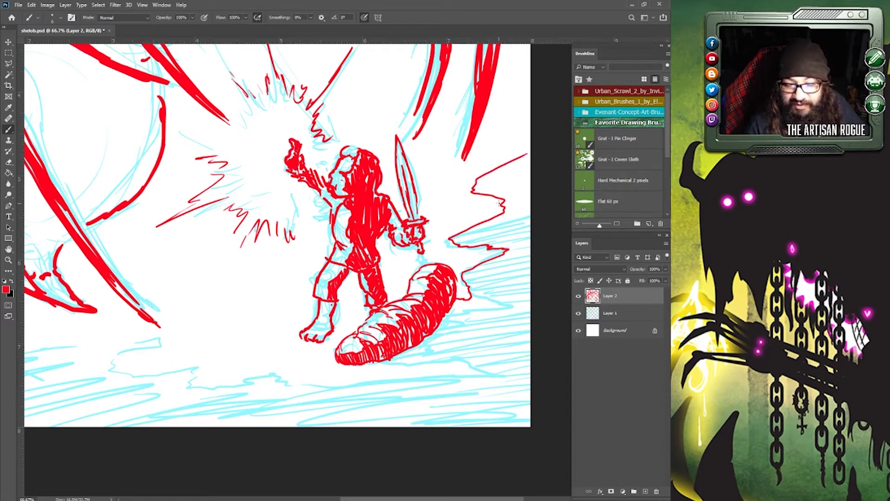
Fill the jagged shadow area behind the warrior with bold red strokes using an enlarged brush.
key(bracketright)
key(bracketright)
key(bracketright)
key(bracketright)
key(bracketright)
drag(479, 181, 530, 152)
mouse_move(485, 178)
mouse_down()
mouse_move(531, 158)
mouse_move(482, 185)
mouse_move(537, 181)
mouse_move(505, 202)
mouse_move(508, 213)
mouse_move(464, 230)
mouse_move(529, 239)
mouse_move(482, 246)
mouse_move(511, 256)
mouse_move(473, 272)
mouse_move(473, 296)
mouse_move(458, 304)
mouse_move(491, 313)
mouse_move(435, 334)
mouse_move(520, 352)
mouse_up()
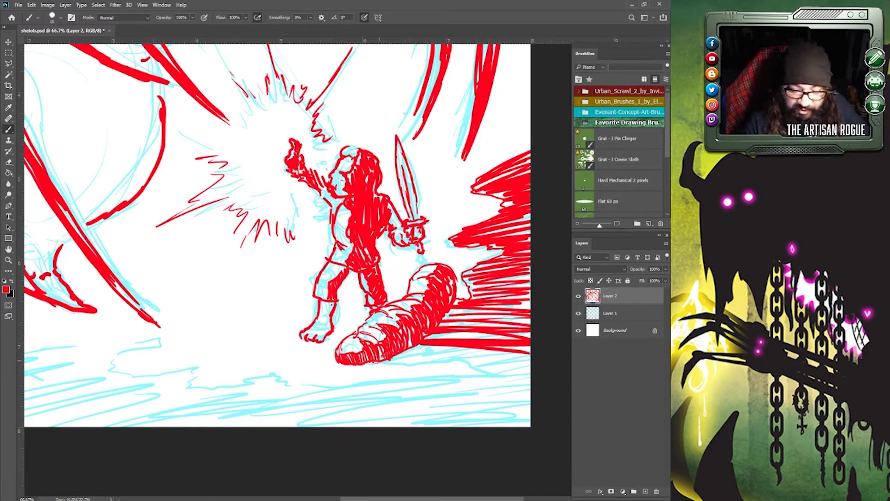
Draw the ragged ground edge below the figures and hatch the foreground red across to the canvas's lower-left corner.
mouse_move(359, 366)
mouse_down()
mouse_move(424, 367)
mouse_move(415, 381)
mouse_move(329, 392)
mouse_move(270, 395)
mouse_move(240, 383)
mouse_move(188, 393)
mouse_move(187, 371)
mouse_move(151, 383)
mouse_move(121, 379)
mouse_move(118, 356)
mouse_move(135, 342)
mouse_move(30, 352)
mouse_up()
mouse_move(423, 358)
mouse_down()
mouse_move(530, 350)
mouse_move(546, 326)
mouse_move(535, 305)
mouse_move(540, 297)
mouse_move(467, 370)
mouse_move(536, 365)
mouse_move(430, 387)
mouse_move(544, 395)
mouse_move(374, 418)
mouse_move(541, 411)
mouse_move(395, 436)
mouse_move(556, 404)
mouse_move(347, 425)
mouse_move(383, 411)
mouse_move(328, 414)
mouse_move(395, 398)
mouse_move(328, 397)
mouse_move(266, 419)
mouse_move(318, 402)
mouse_move(261, 400)
mouse_move(245, 387)
mouse_move(207, 397)
mouse_move(164, 387)
mouse_move(114, 399)
mouse_up()
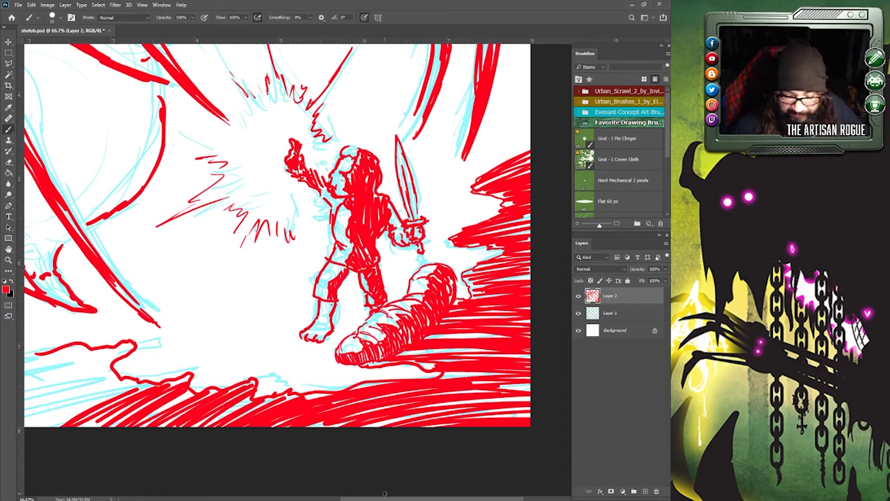
drag(170, 431, 407, 431)
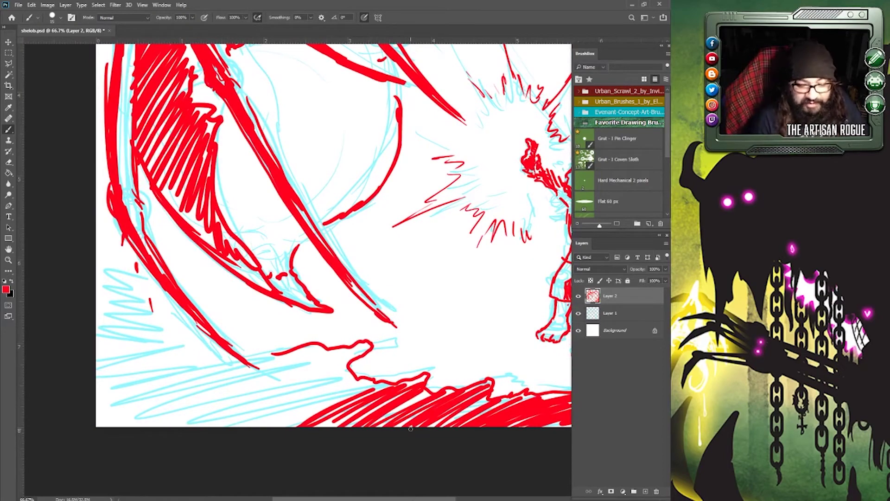
mouse_move(114, 372)
mouse_down()
mouse_move(179, 371)
mouse_move(97, 405)
mouse_move(201, 379)
mouse_move(210, 390)
mouse_move(334, 345)
mouse_move(148, 424)
mouse_move(336, 369)
mouse_move(225, 419)
mouse_move(226, 433)
mouse_move(314, 397)
mouse_move(333, 400)
mouse_move(208, 444)
mouse_move(183, 358)
mouse_move(118, 341)
mouse_move(138, 317)
mouse_move(122, 275)
mouse_move(91, 267)
mouse_up()
Draw a ragged red contour around the spider's raised legs in the canvas's upper-left area.
click(142, 5)
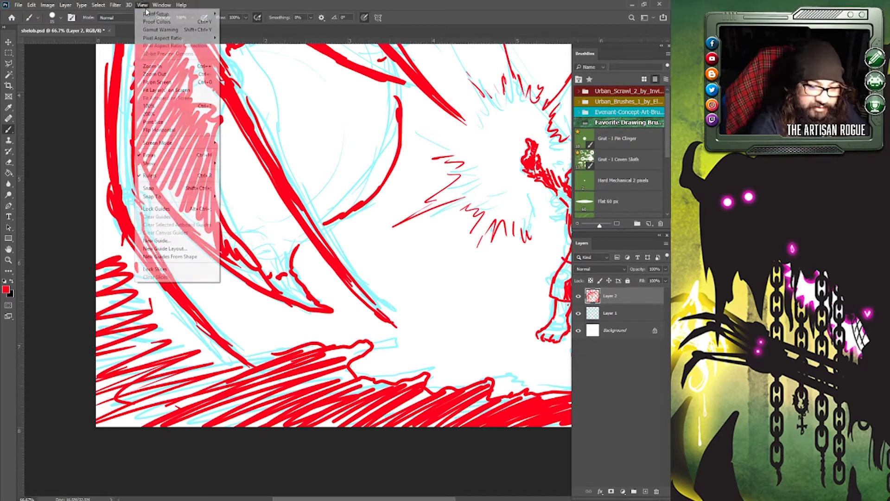
click(180, 83)
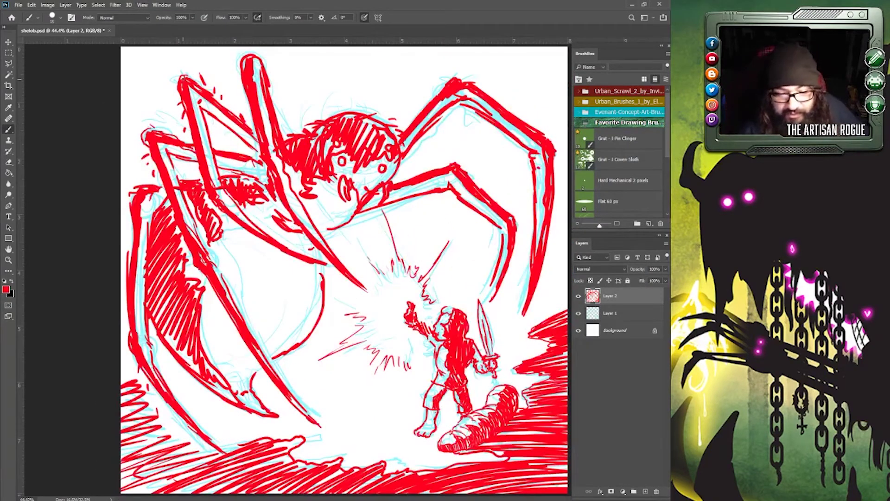
click(142, 5)
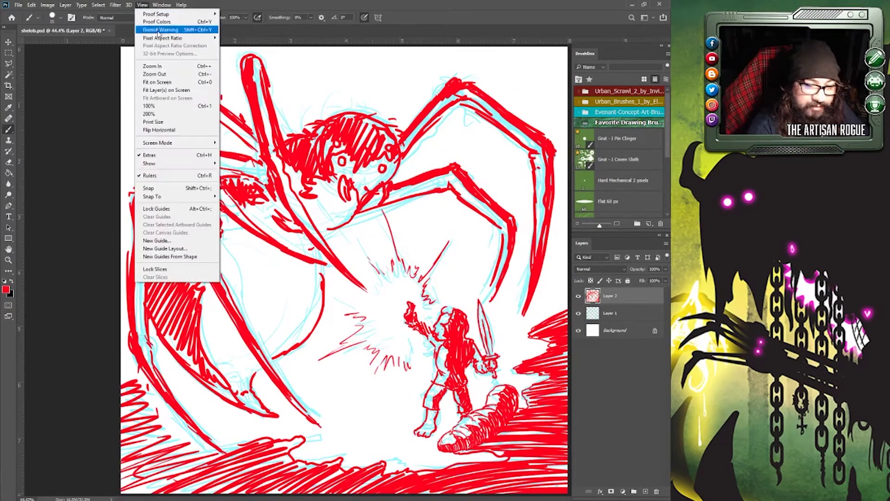
click(179, 75)
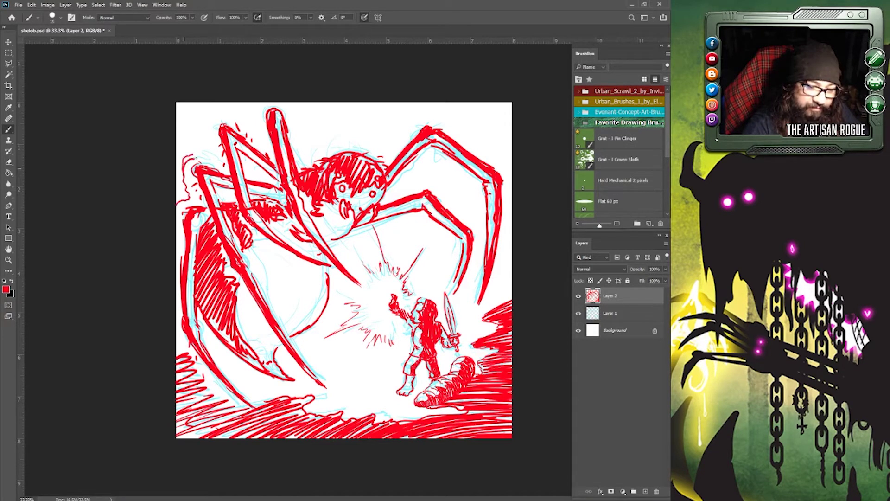
mouse_move(216, 160)
mouse_down()
mouse_move(215, 115)
mouse_move(251, 124)
mouse_move(261, 138)
mouse_move(265, 102)
mouse_up()
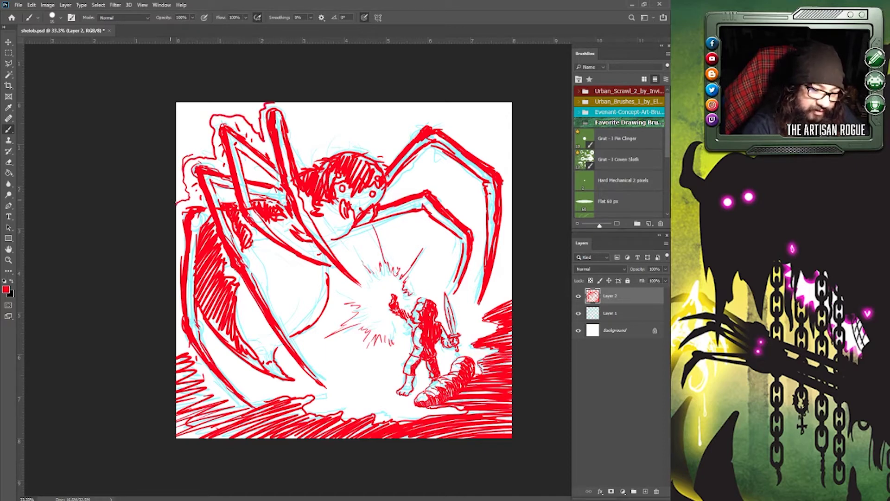
Fill the background above and around the spider's head and raised legs with solid red up to the canvas's top edge.
mouse_move(177, 194)
mouse_down()
mouse_move(173, 164)
mouse_move(181, 158)
mouse_move(174, 142)
mouse_move(195, 140)
mouse_move(175, 136)
mouse_move(179, 115)
mouse_move(208, 148)
mouse_move(185, 105)
mouse_move(192, 100)
mouse_move(214, 105)
mouse_move(207, 111)
mouse_move(230, 105)
mouse_move(240, 117)
mouse_move(258, 107)
mouse_move(256, 122)
mouse_move(248, 118)
mouse_move(288, 120)
mouse_move(310, 160)
mouse_move(343, 148)
mouse_move(389, 153)
mouse_move(433, 102)
mouse_up()
mouse_move(401, 139)
mouse_down()
mouse_move(431, 101)
mouse_move(389, 150)
mouse_up()
mouse_move(406, 102)
mouse_down()
mouse_move(382, 153)
mouse_move(374, 148)
mouse_up()
drag(375, 102, 348, 142)
drag(340, 101, 336, 142)
drag(329, 101, 317, 139)
drag(315, 102, 312, 144)
mouse_move(310, 106)
mouse_down()
mouse_move(296, 137)
mouse_move(278, 115)
mouse_up()
drag(299, 114, 306, 160)
drag(310, 101, 306, 129)
drag(321, 101, 320, 149)
mouse_move(341, 101)
mouse_down()
mouse_move(330, 150)
mouse_move(338, 146)
mouse_up()
mouse_move(367, 101)
mouse_down()
mouse_move(346, 143)
mouse_move(355, 146)
mouse_up()
mouse_move(387, 101)
mouse_down()
mouse_move(368, 149)
mouse_move(380, 142)
mouse_up()
mouse_move(416, 102)
mouse_down()
mouse_move(387, 151)
mouse_move(394, 148)
mouse_up()
mouse_move(426, 102)
mouse_down()
mouse_move(410, 118)
mouse_move(431, 111)
mouse_move(426, 119)
mouse_move(507, 162)
mouse_move(510, 126)
mouse_move(478, 104)
mouse_move(426, 104)
mouse_up()
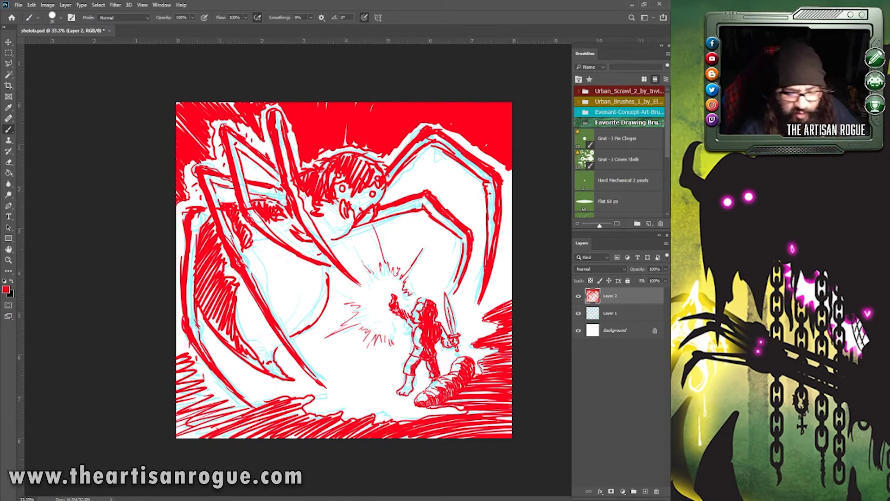
Fill the lower-left corner and bottom edge of the ground solid red and darken the right edge beside the spider's leg.
mouse_move(181, 399)
mouse_down()
mouse_move(199, 440)
mouse_move(204, 424)
mouse_move(192, 394)
mouse_up()
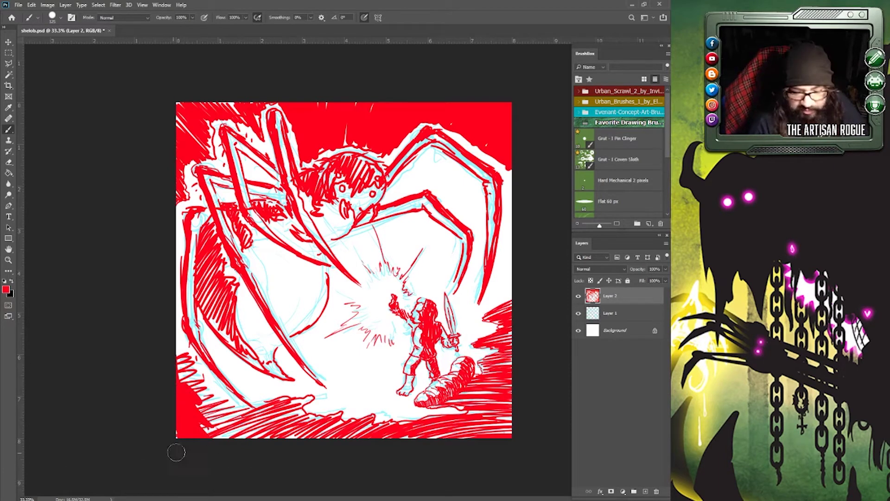
drag(216, 444, 232, 446)
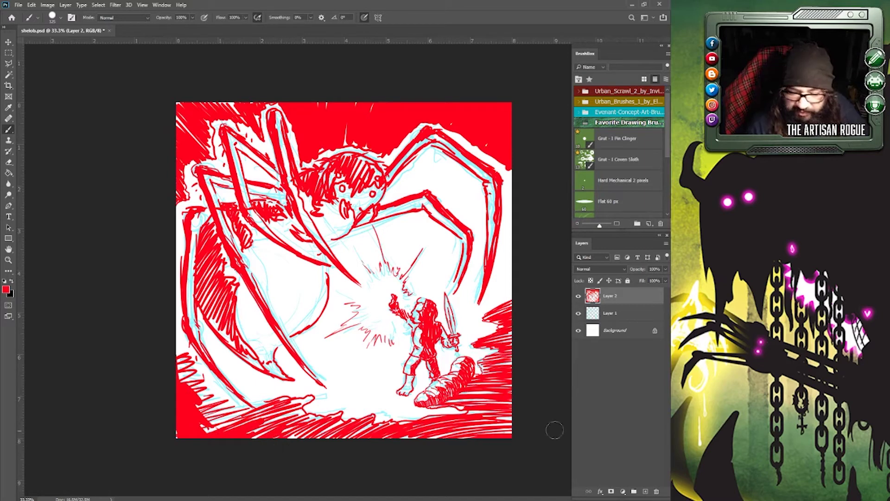
mouse_move(516, 242)
mouse_down()
mouse_move(497, 292)
mouse_move(512, 278)
mouse_up()
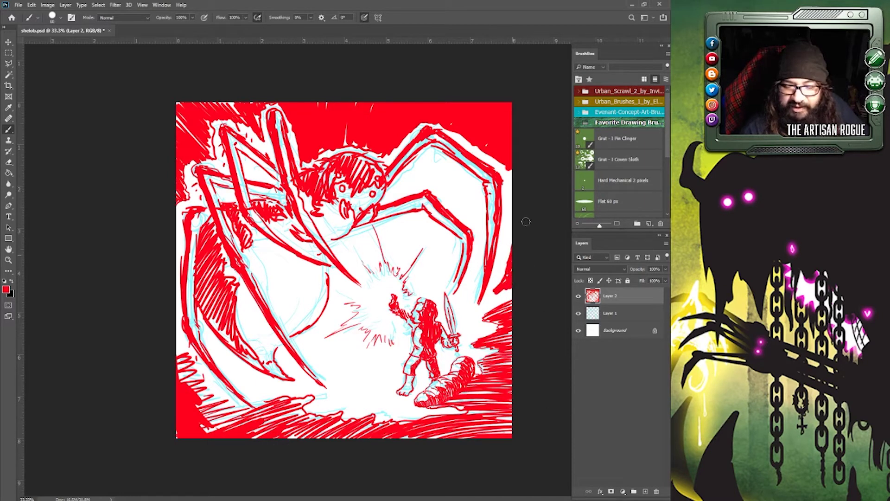
Fill the background gaps between the spider's legs, around the light burst and beside the abdomen with red.
mouse_move(399, 187)
mouse_down()
mouse_move(391, 191)
mouse_move(417, 162)
mouse_move(452, 173)
mouse_move(470, 217)
mouse_move(478, 190)
mouse_move(441, 167)
mouse_move(482, 234)
mouse_up()
mouse_move(345, 247)
mouse_down()
mouse_move(344, 256)
mouse_move(371, 233)
mouse_move(392, 248)
mouse_move(400, 227)
mouse_move(415, 257)
mouse_move(425, 239)
mouse_move(419, 273)
mouse_move(445, 250)
mouse_move(440, 287)
mouse_move(455, 266)
mouse_up()
mouse_move(332, 281)
mouse_down()
mouse_move(298, 343)
mouse_move(322, 374)
mouse_move(308, 344)
mouse_move(334, 318)
mouse_move(342, 296)
mouse_move(327, 341)
mouse_move(348, 371)
mouse_up()
mouse_move(221, 361)
mouse_down()
mouse_move(250, 387)
mouse_move(208, 341)
mouse_move(271, 385)
mouse_move(258, 398)
mouse_up()
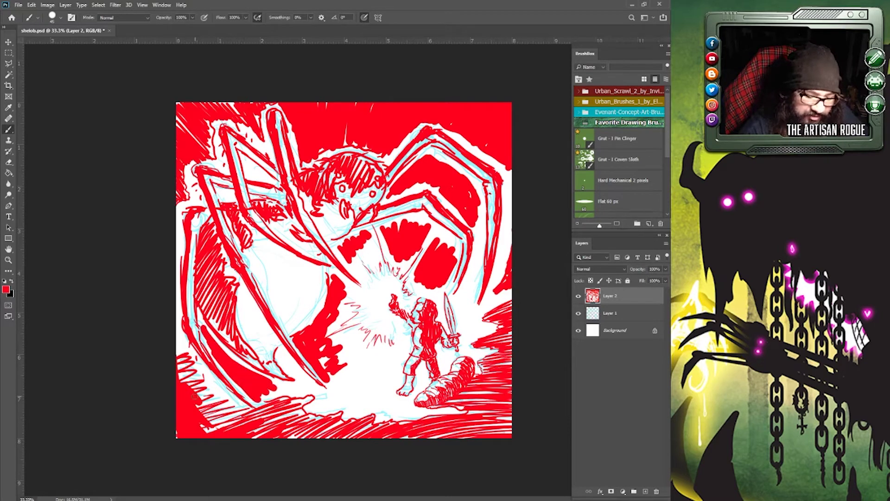
Fill the remaining white gaps along the canvas's lower-left edge with red strokes.
mouse_move(178, 364)
mouse_down()
mouse_move(183, 377)
mouse_move(188, 368)
mouse_move(224, 400)
mouse_move(197, 409)
mouse_move(208, 432)
mouse_up()
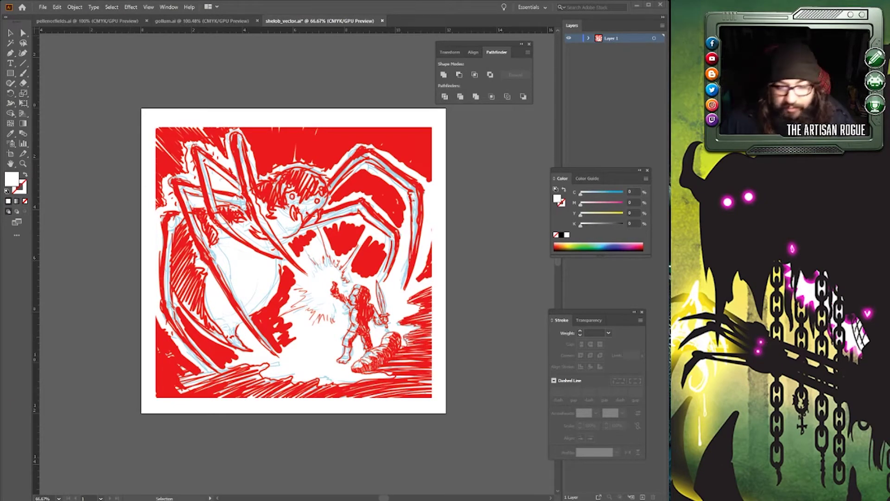
Switch to shelob_vector.ai in Illustrator and add a new layer named Layer 2 with Dim Images set to 50%.
click(661, 26)
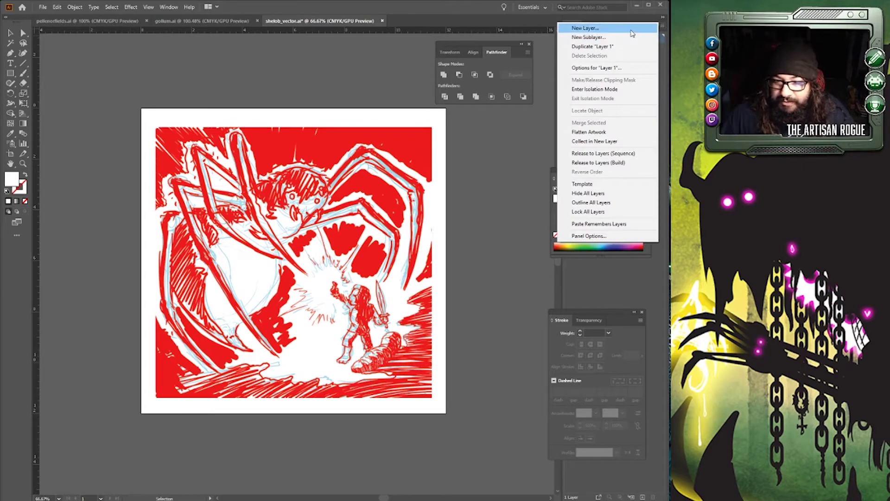
click(630, 28)
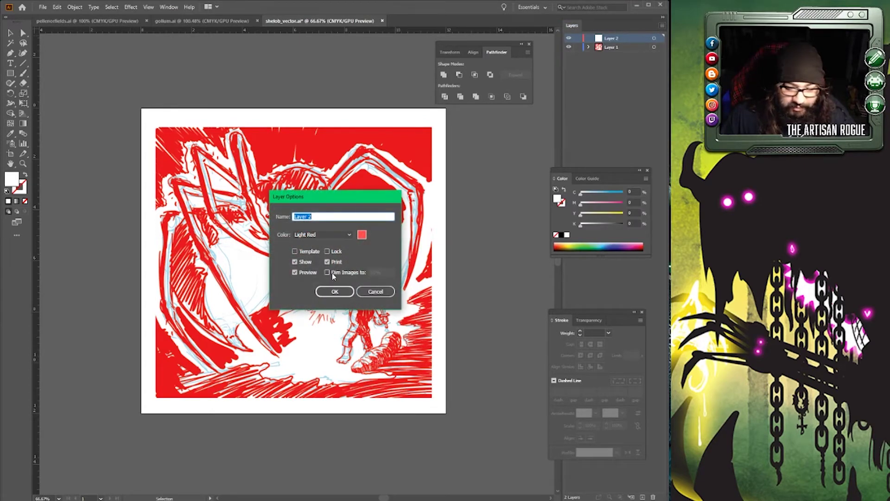
click(328, 273)
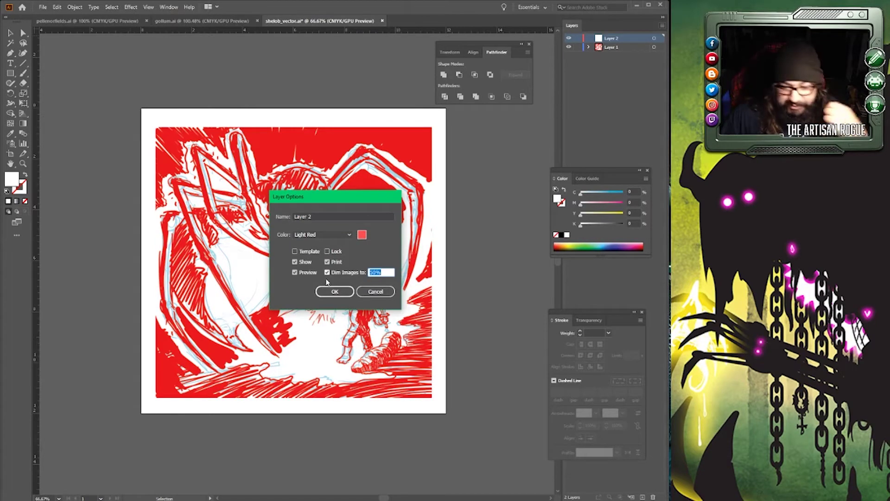
click(335, 291)
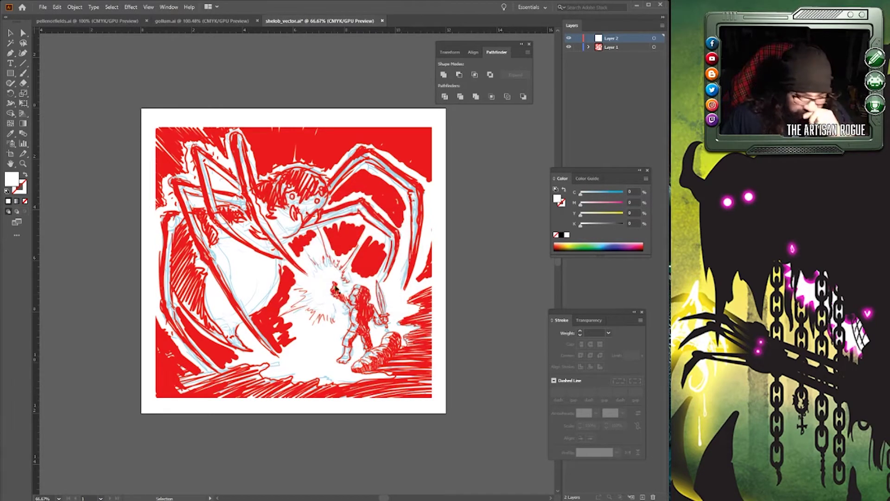
Dim the placed sketch on Layer 1 to 50% in its layer options.
click(621, 49)
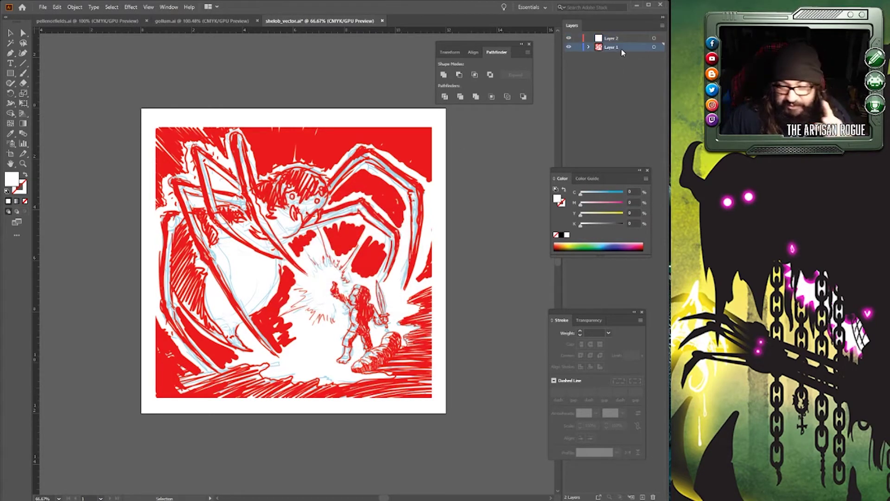
double_click(621, 50)
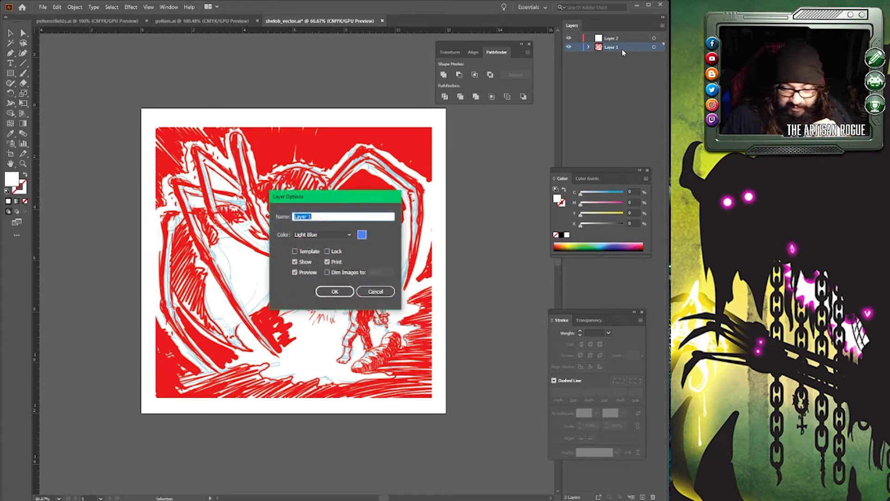
click(327, 272)
click(335, 291)
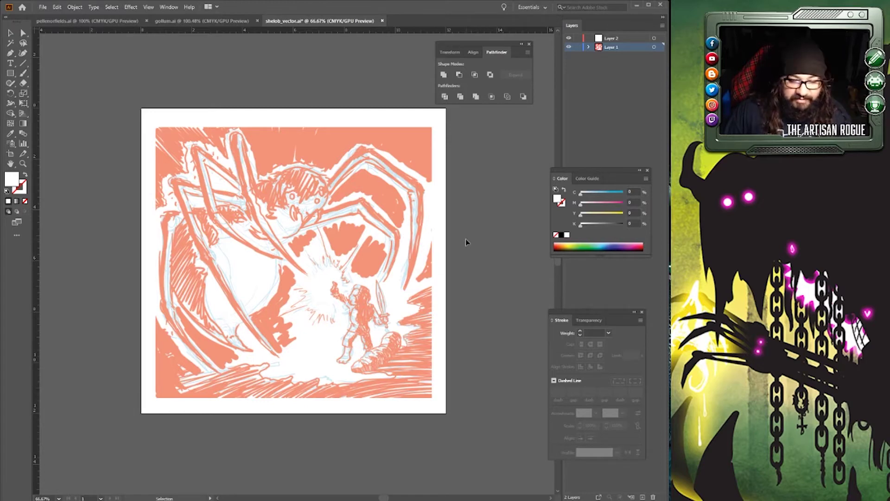
Make Layer 2 the active layer and set a black fill with no stroke.
click(630, 39)
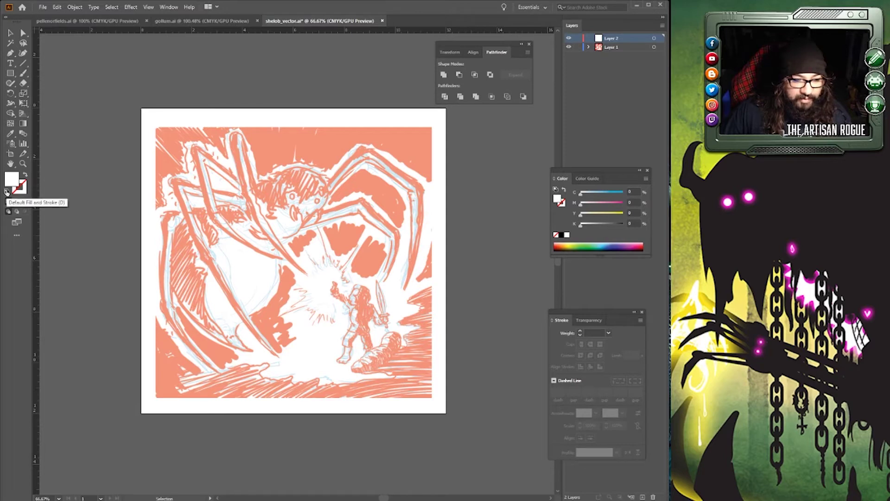
click(7, 192)
click(25, 175)
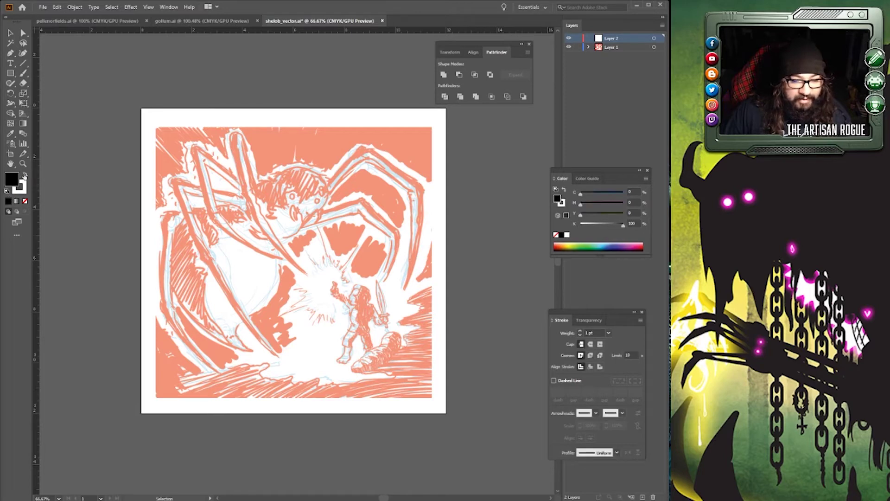
click(25, 201)
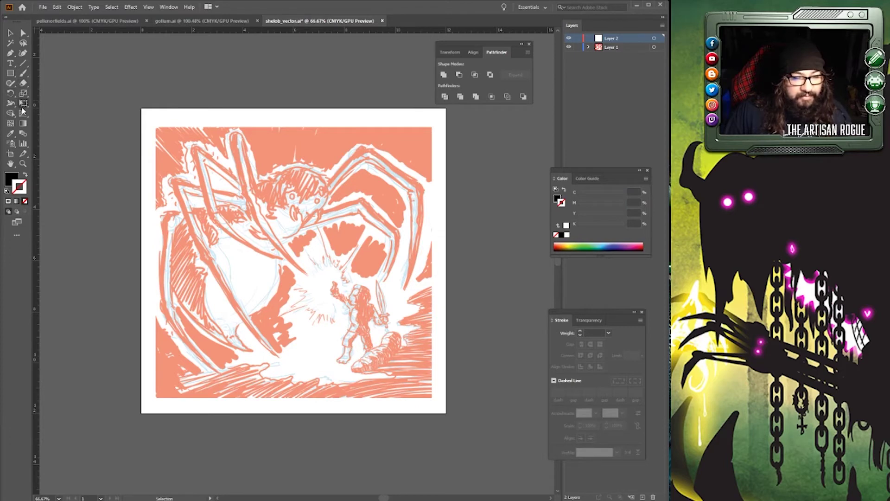
Activate the Pencil tool for tracing the spider's raised legs on Layer 2.
click(25, 74)
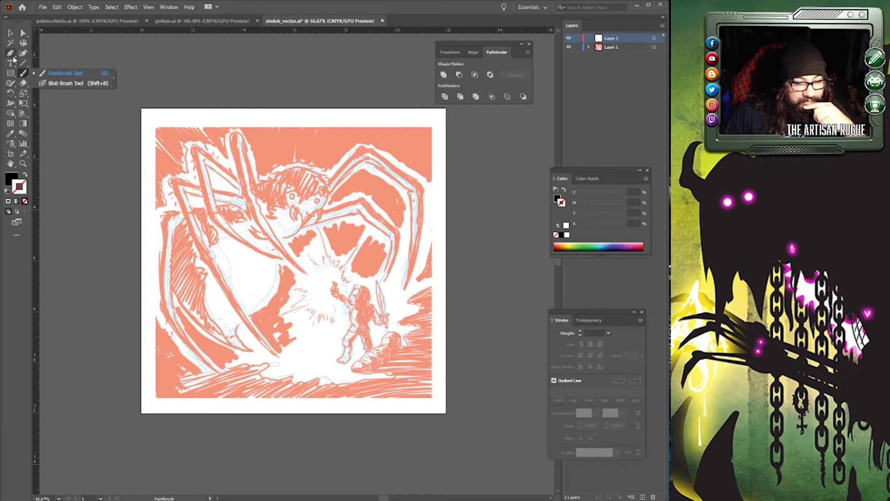
click(13, 54)
click(13, 56)
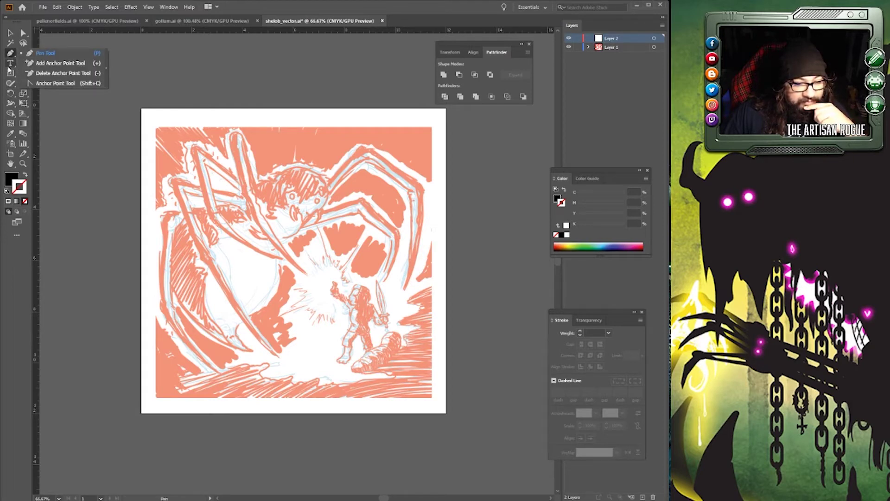
drag(8, 85, 42, 95)
key(n)
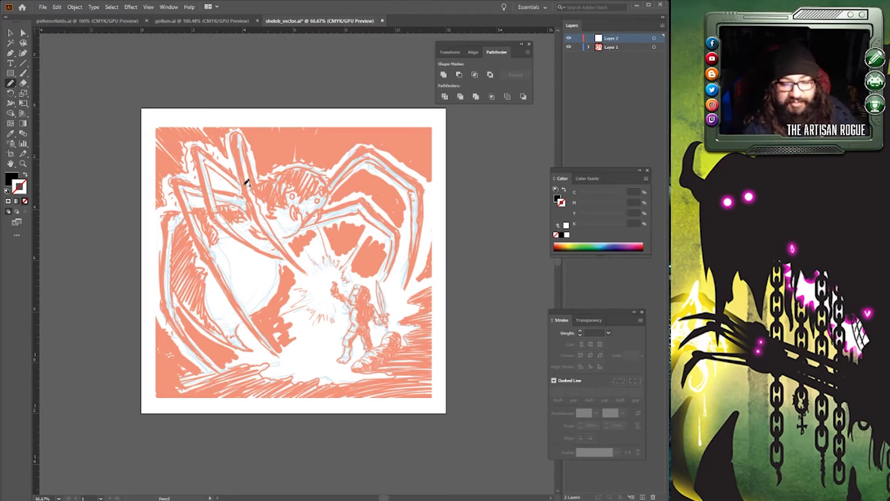
key(v)
click(23, 163)
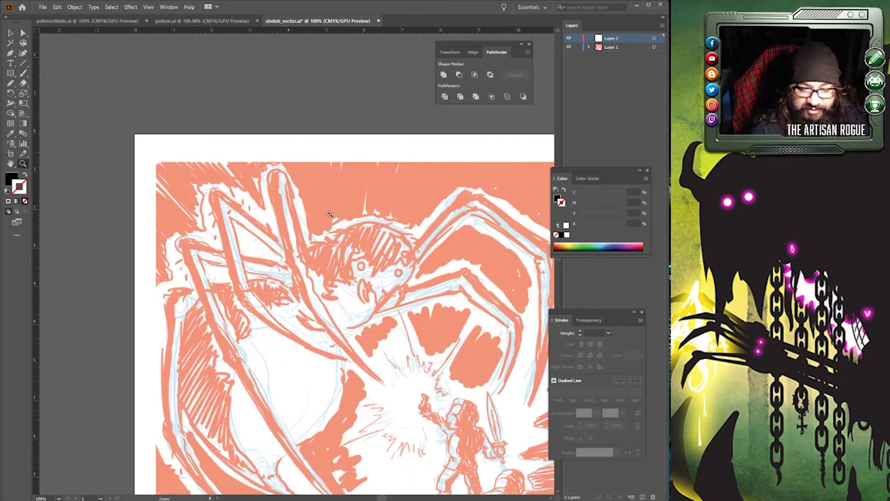
click(247, 193)
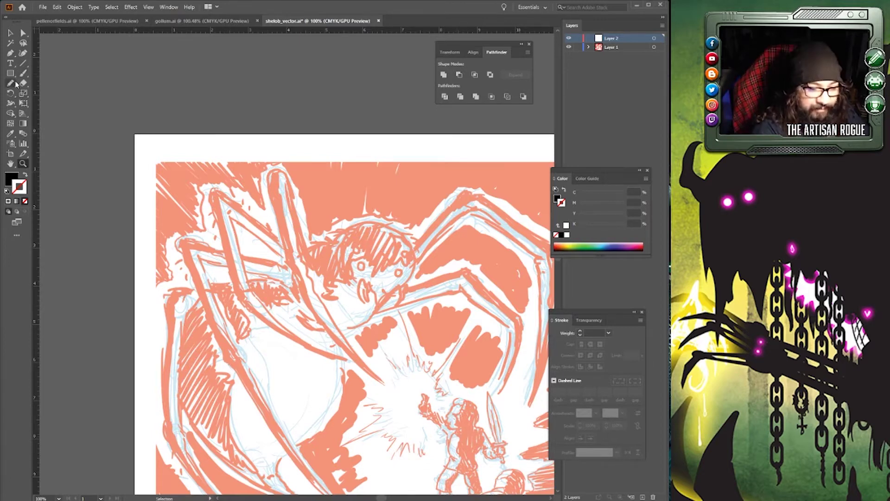
click(12, 85)
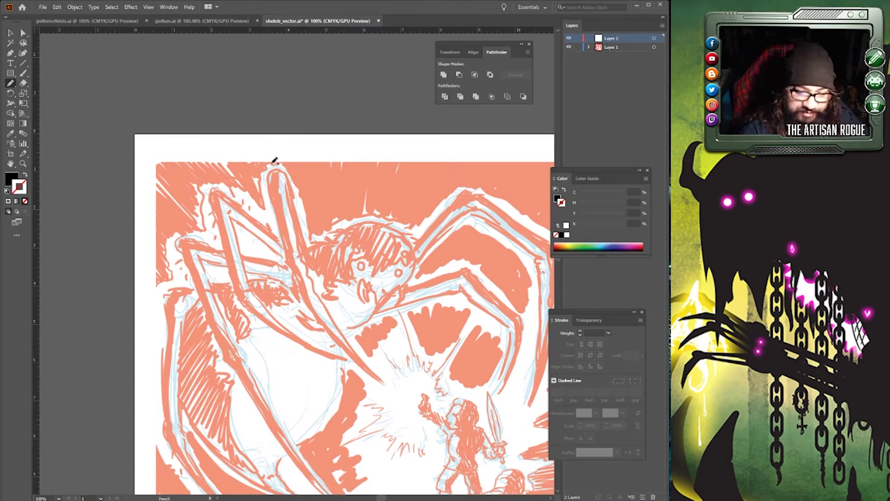
Lower the Dim Images value of Layer 1 to 25%.
double_click(618, 48)
double_click(643, 47)
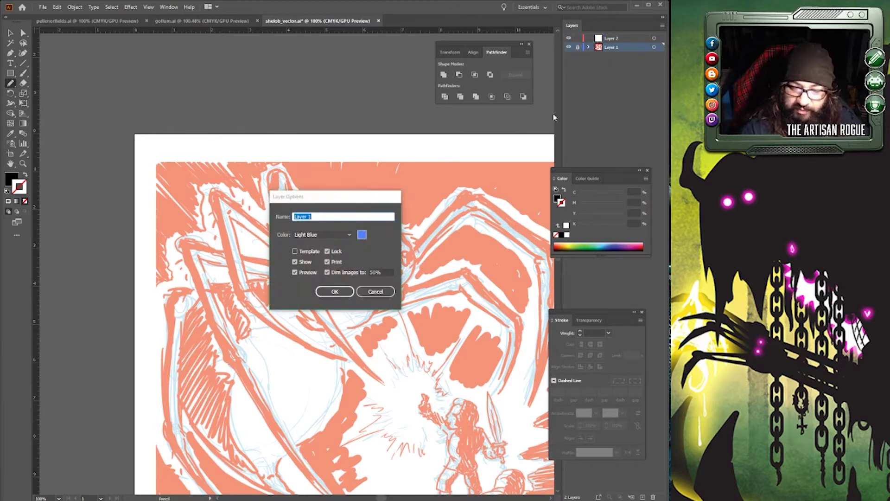
click(376, 272)
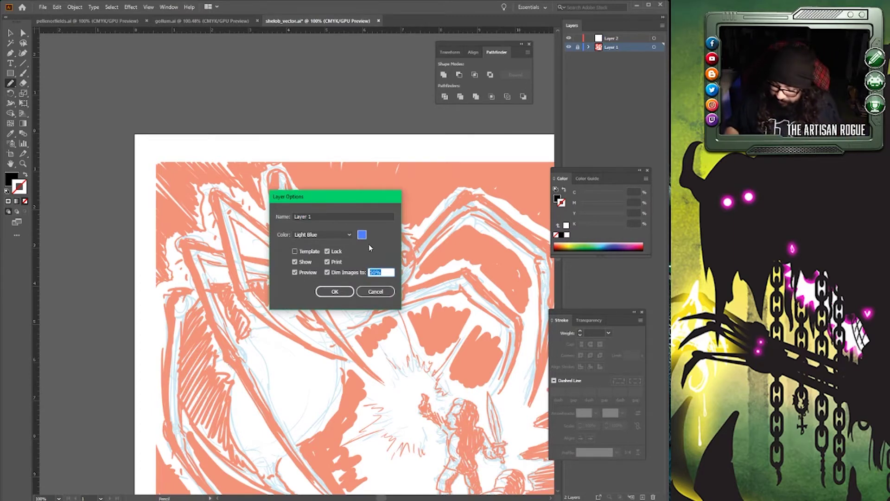
text(25)
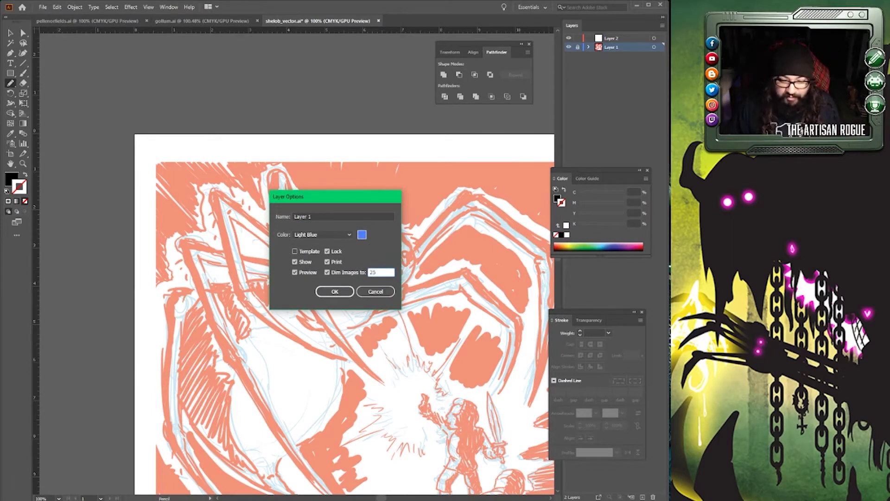
key(Return)
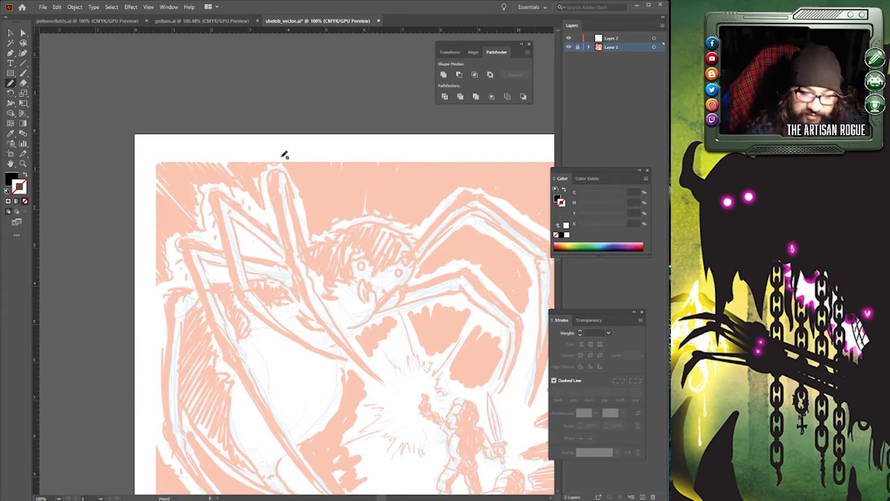
Trace the spider's tallest raised leg down to its tip as a closed Pencil shape on Layer 2 and fill it black.
click(624, 38)
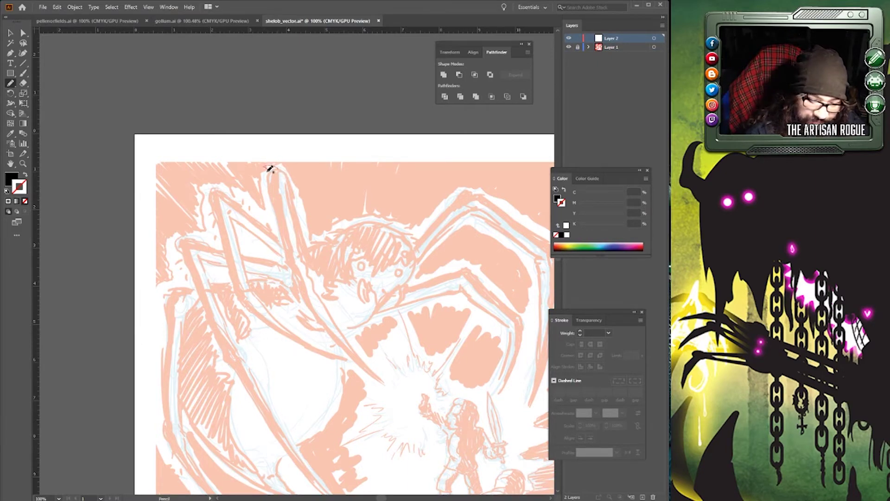
mouse_move(269, 181)
mouse_down()
mouse_move(283, 270)
mouse_move(303, 305)
mouse_move(343, 356)
mouse_move(381, 379)
mouse_move(311, 299)
mouse_move(283, 181)
mouse_up()
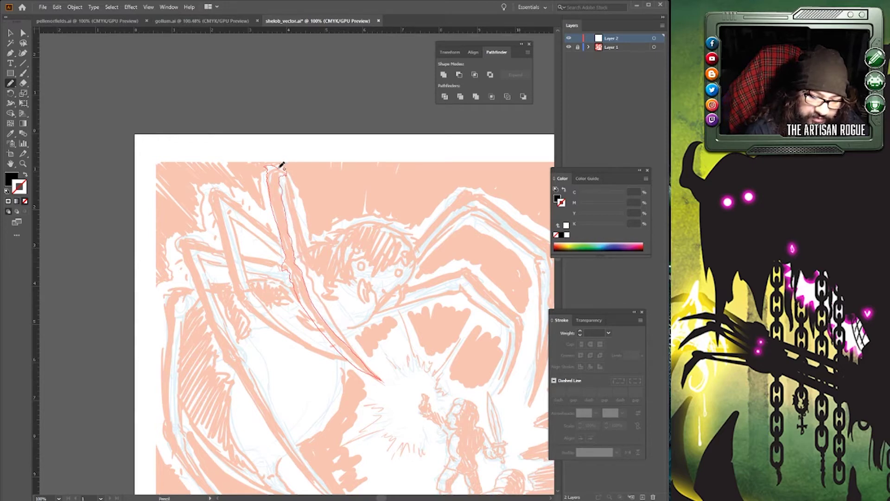
drag(282, 165, 282, 164)
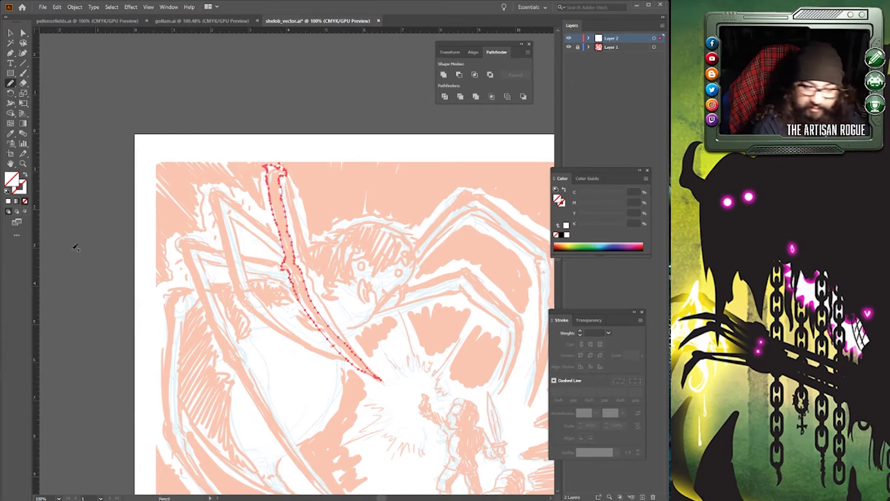
click(561, 235)
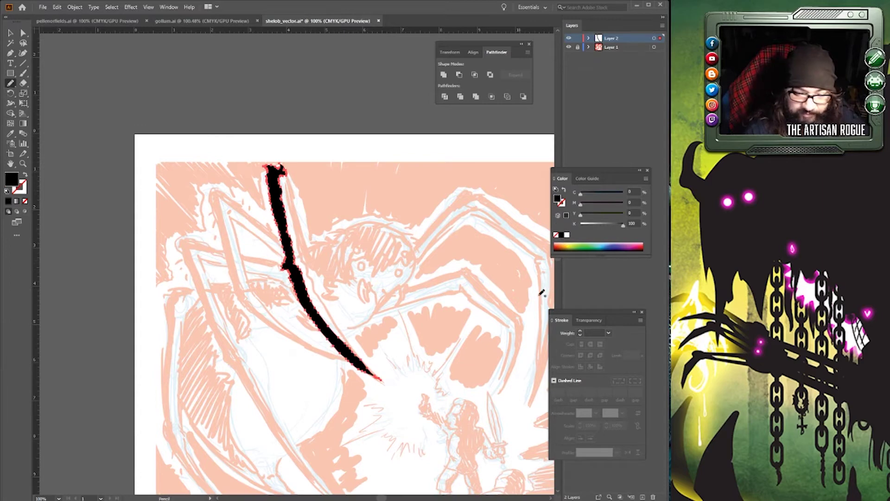
click(10, 33)
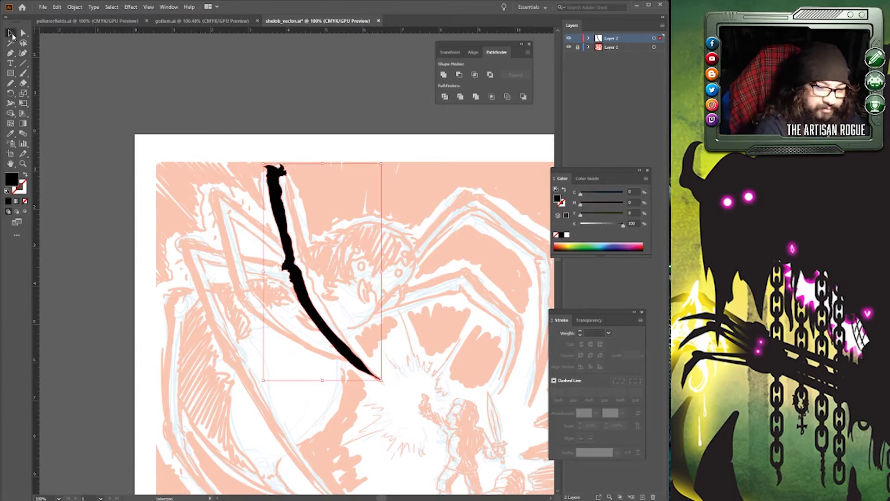
click(266, 104)
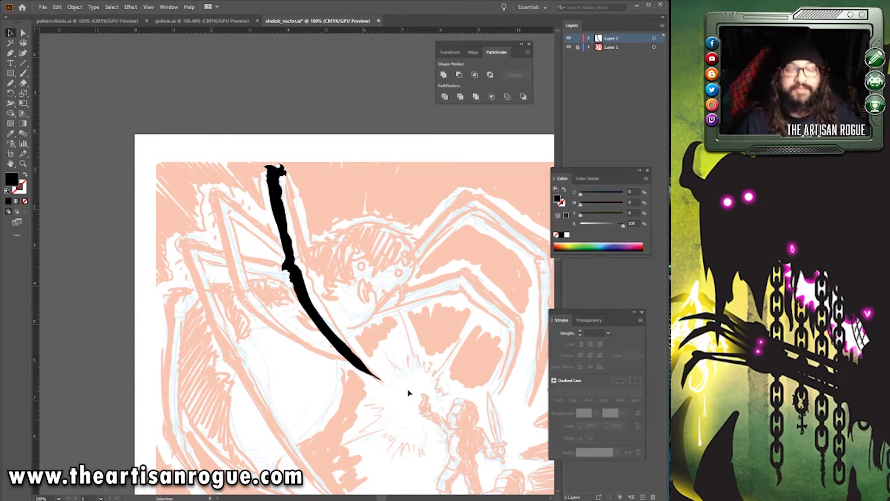
Trace the bent middle leg, including its thin upper segment, as a closed Pencil shape and fill it black.
click(10, 83)
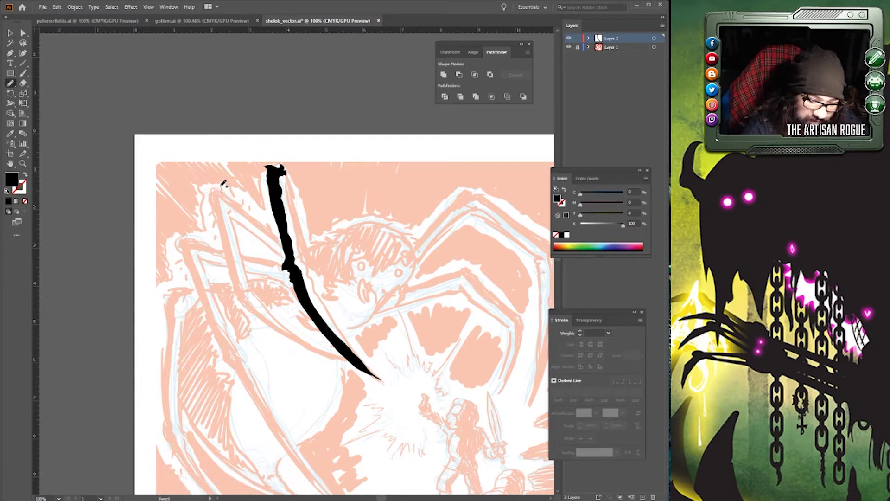
mouse_move(216, 187)
mouse_down()
mouse_move(202, 196)
mouse_move(236, 296)
mouse_move(287, 339)
mouse_move(336, 360)
mouse_move(249, 295)
mouse_move(224, 208)
mouse_move(229, 197)
mouse_move(270, 228)
mouse_move(226, 184)
mouse_up()
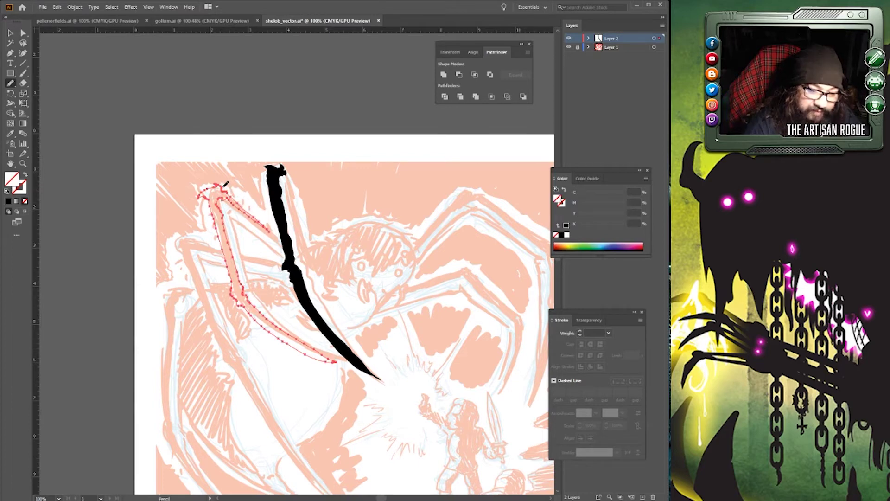
click(562, 235)
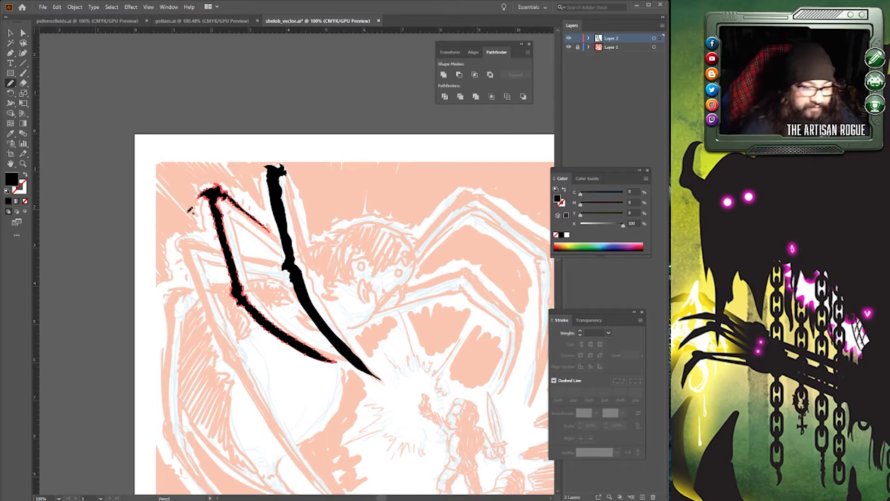
key(v)
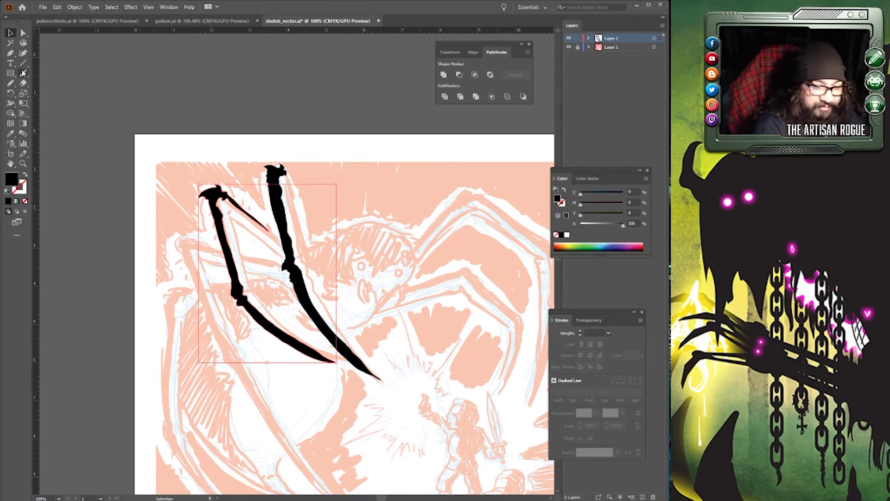
Trace the outer leg from its bent knee down past the abdomen as a closed Pencil shape and fill it black.
click(11, 83)
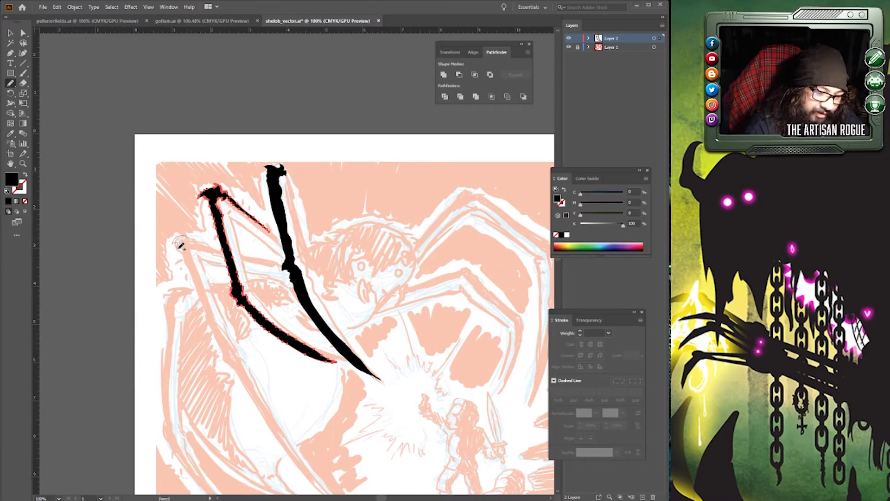
mouse_move(181, 246)
mouse_down()
mouse_move(224, 360)
mouse_move(291, 465)
mouse_move(323, 491)
mouse_move(240, 363)
mouse_move(194, 251)
mouse_move(223, 250)
mouse_move(191, 232)
mouse_up()
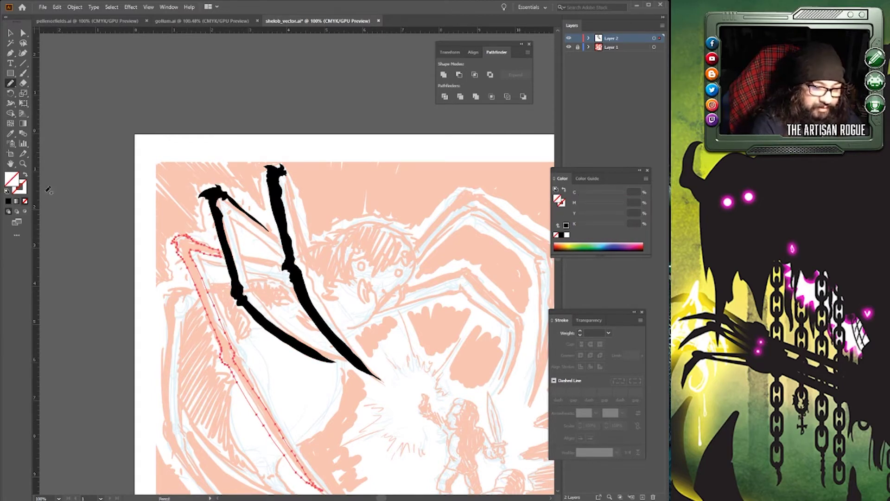
click(561, 234)
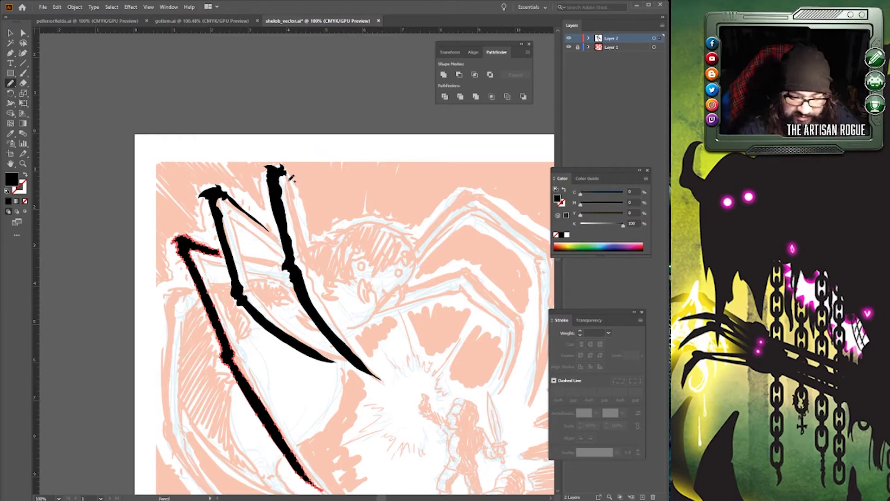
Trace the thin upper segment beside the spider's tallest raised leg as a closed Pencil shape and fill it black.
mouse_move(288, 178)
mouse_down()
mouse_move(312, 250)
mouse_move(289, 175)
mouse_up()
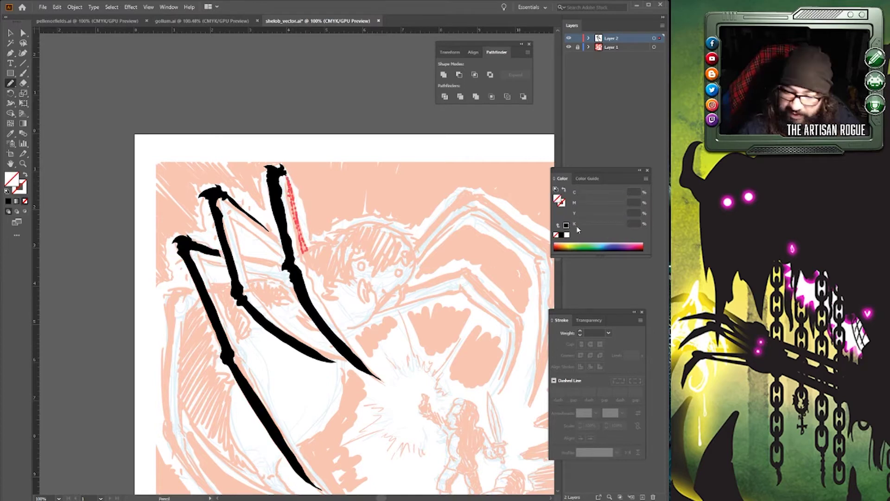
click(560, 236)
key(v)
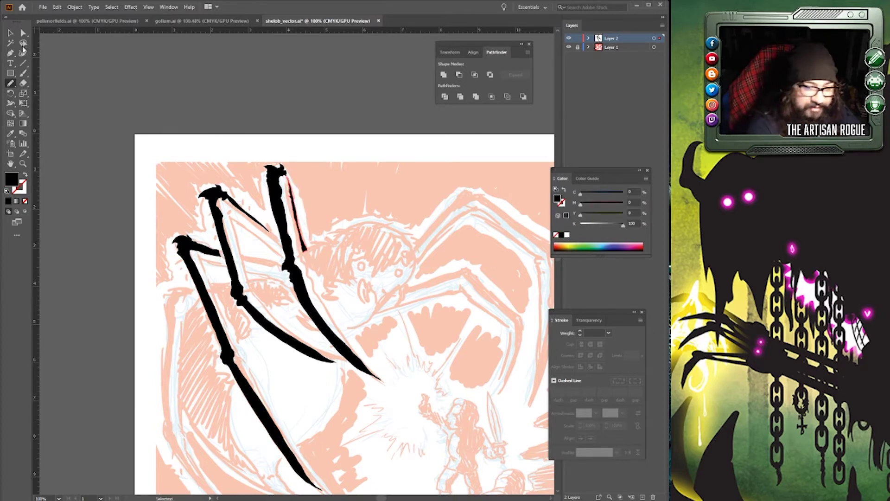
click(199, 73)
View the whole artboard with the Layer 1 sketch hidden to check the black legs, and show the sketch again.
click(148, 7)
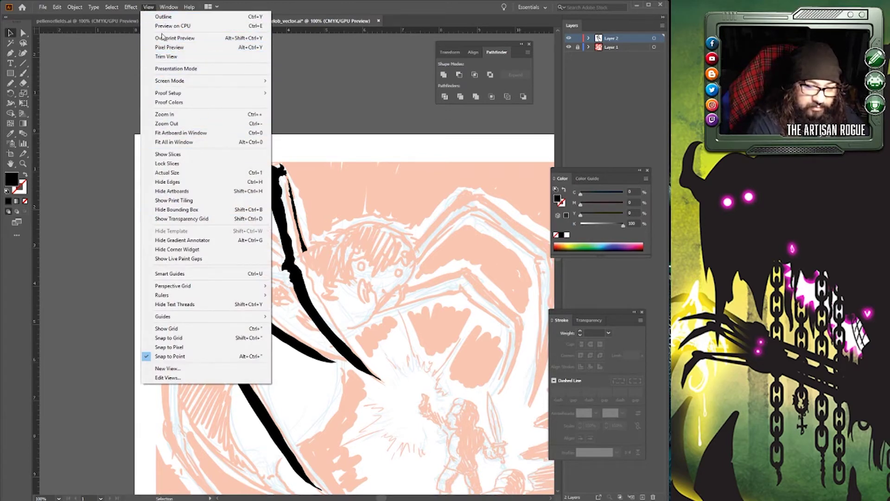
click(189, 123)
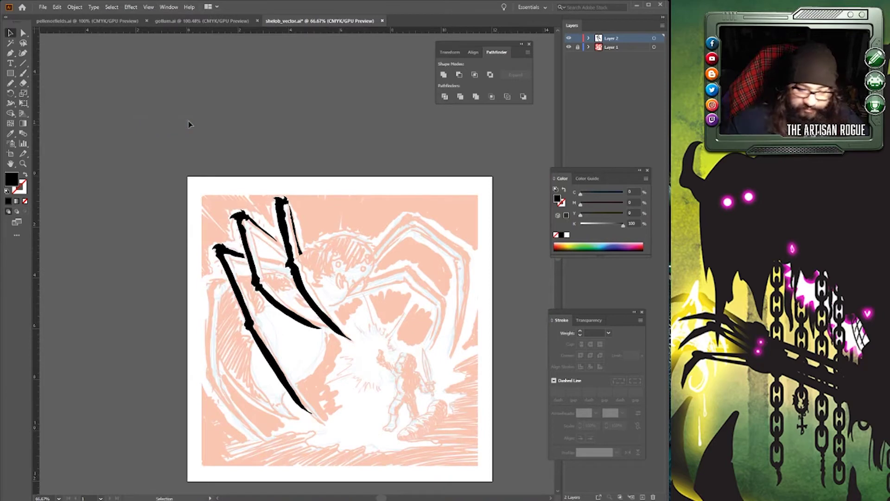
click(569, 48)
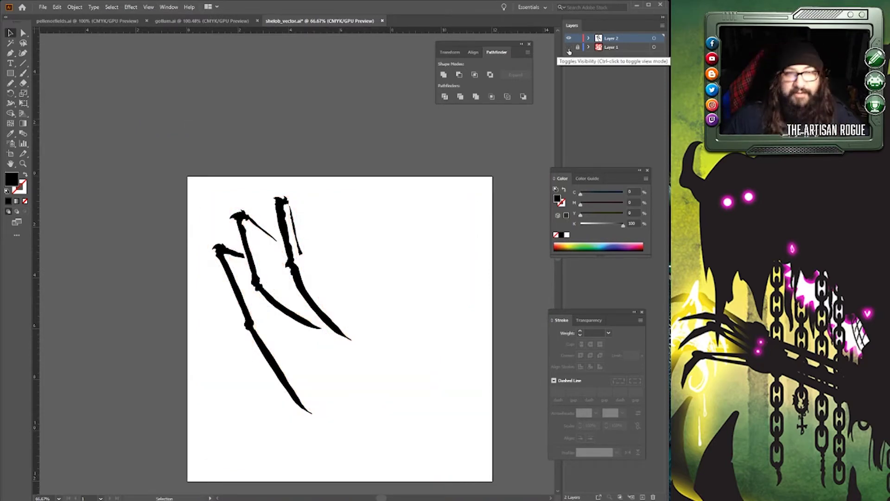
click(568, 48)
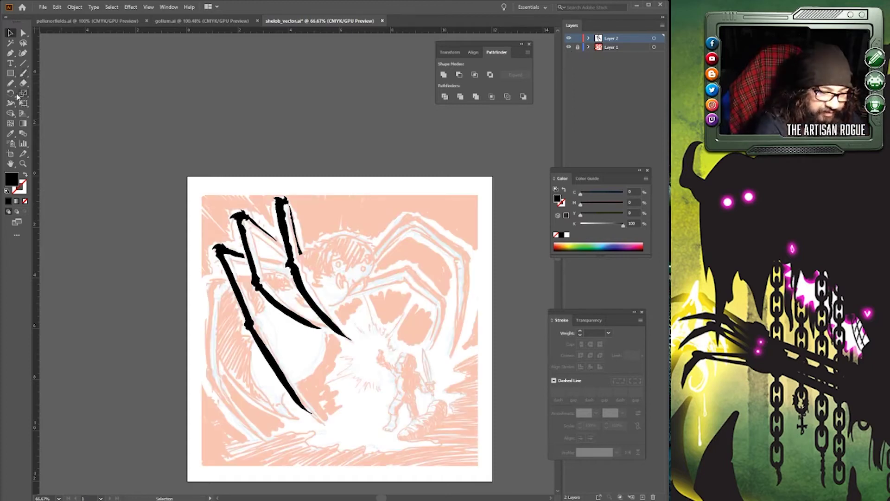
click(148, 7)
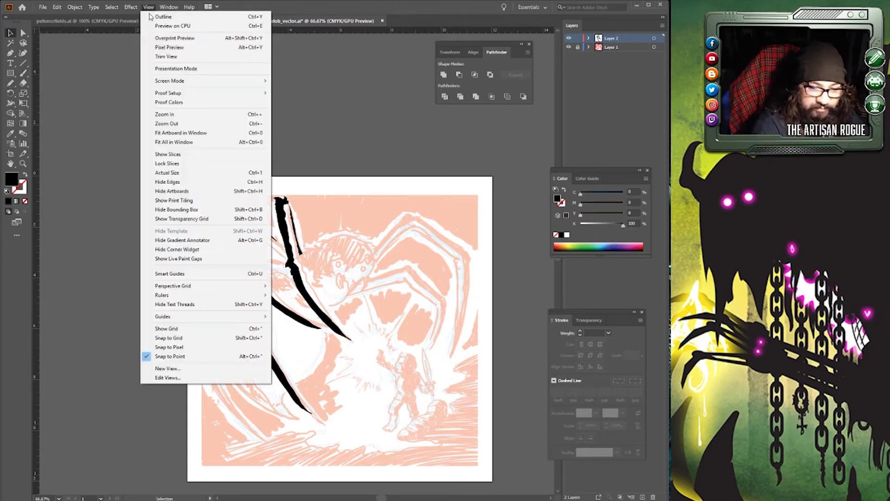
click(200, 115)
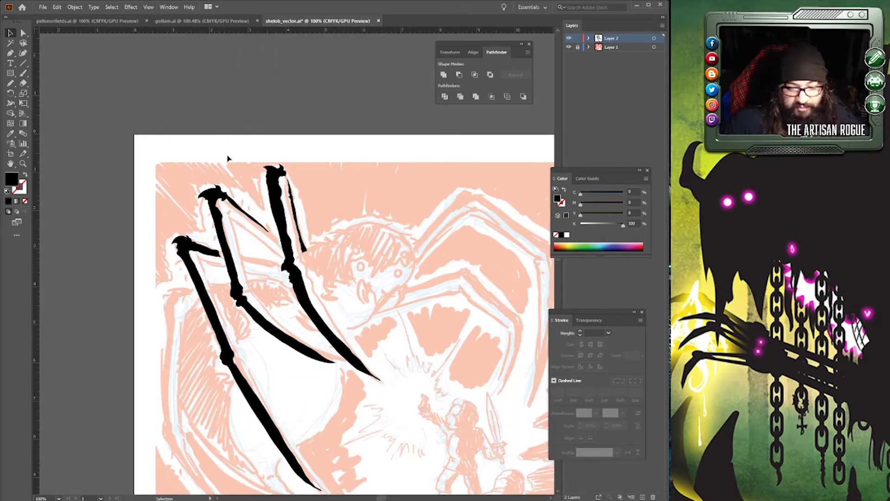
Trace the dark body patch between the bent middle leg and the outer leg as a closed black Pencil shape.
scroll(241, 158, down, 3)
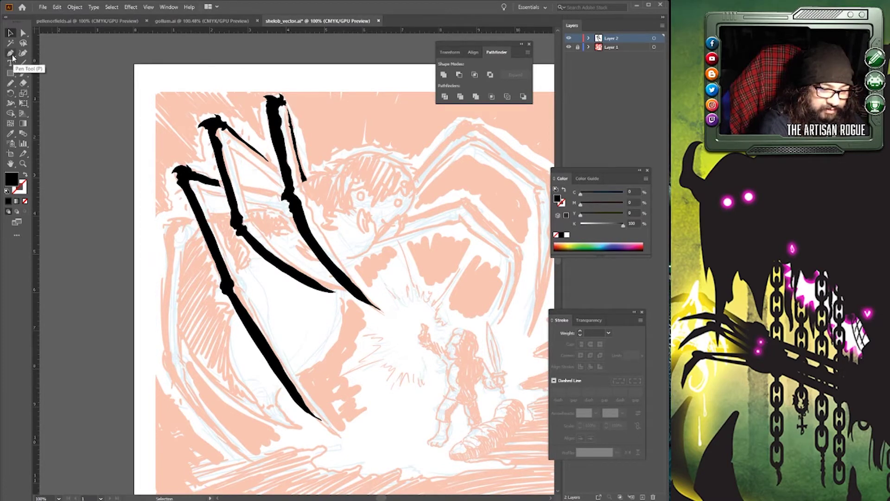
click(10, 83)
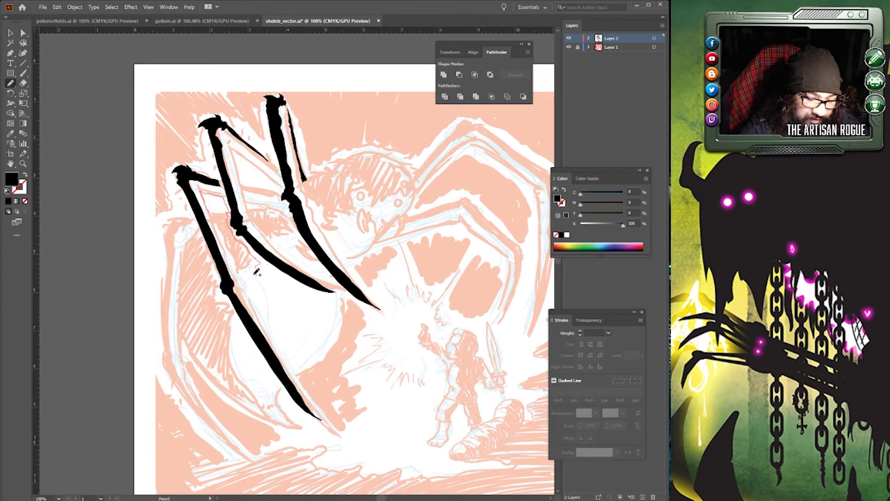
mouse_move(254, 277)
mouse_down()
mouse_move(234, 261)
mouse_move(204, 193)
mouse_up()
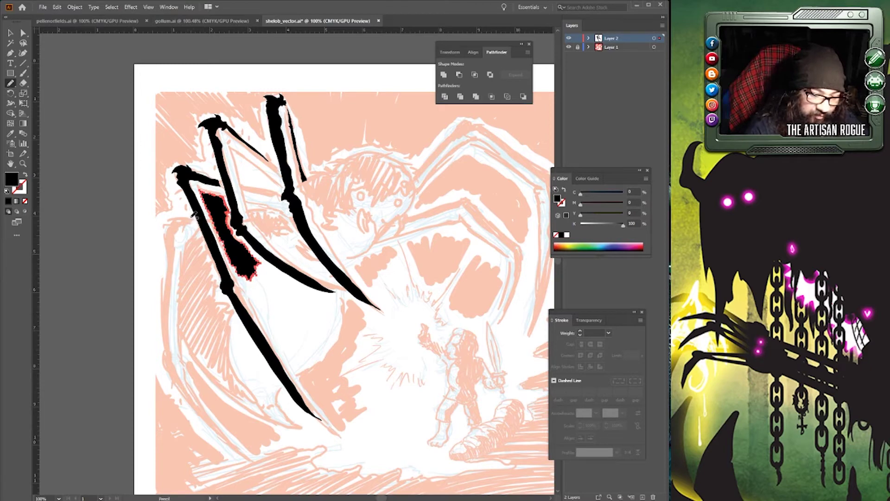
Trace the outermost leg along the sketch's edge and the large hatched shadow beside it on the abdomen as closed black Pencil shapes.
mouse_move(195, 215)
mouse_down()
mouse_move(164, 214)
mouse_move(156, 350)
mouse_move(206, 422)
mouse_move(253, 461)
mouse_up()
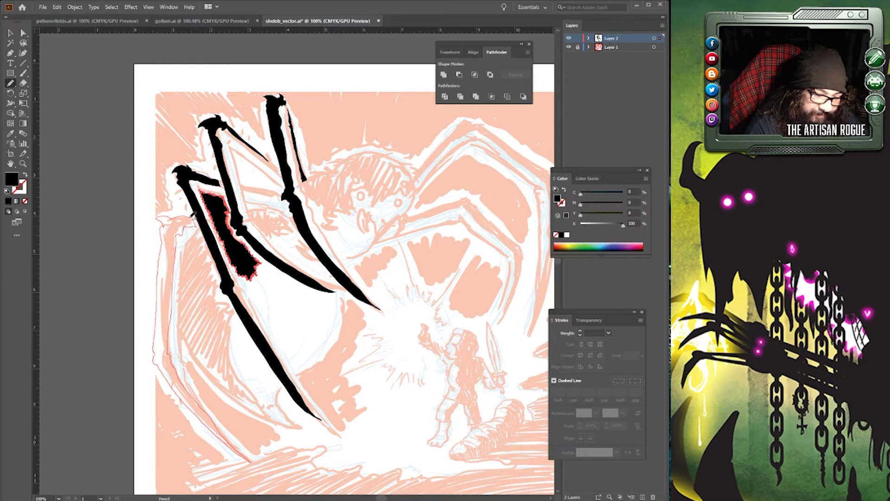
drag(194, 213, 194, 214)
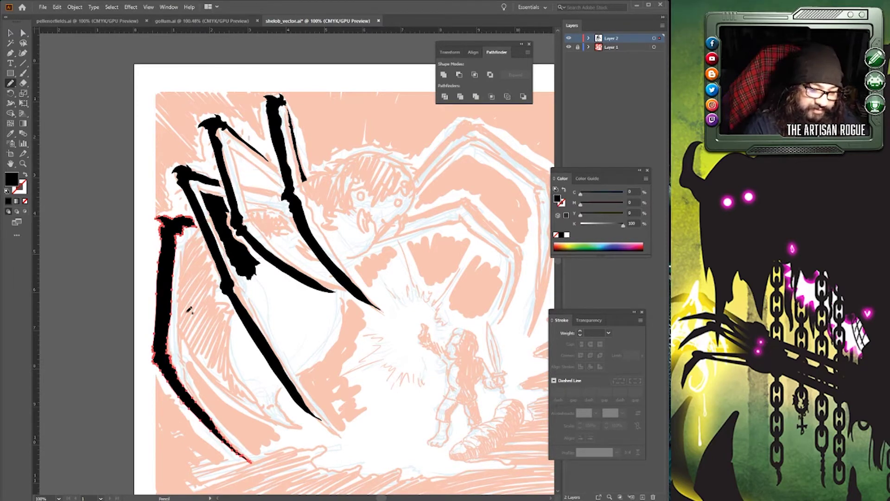
mouse_move(192, 342)
mouse_down()
mouse_move(184, 264)
mouse_move(199, 230)
mouse_move(233, 306)
mouse_move(231, 357)
mouse_move(279, 422)
mouse_move(235, 399)
mouse_move(189, 332)
mouse_up()
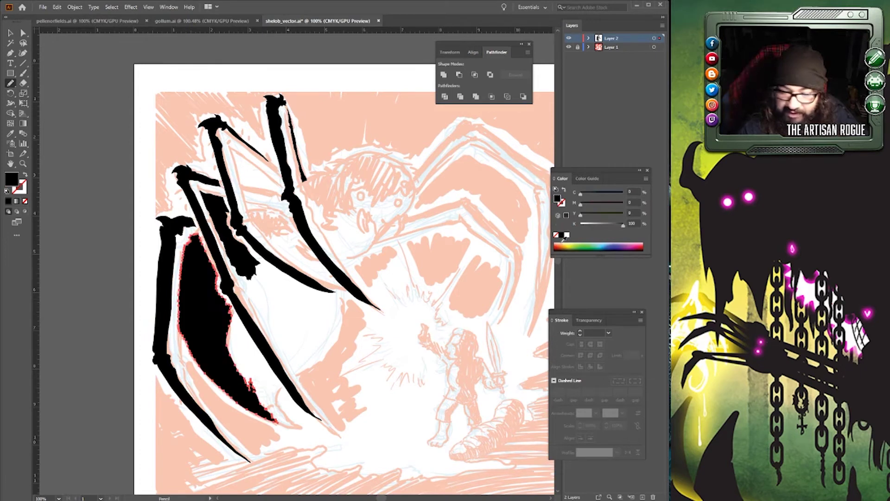
click(561, 235)
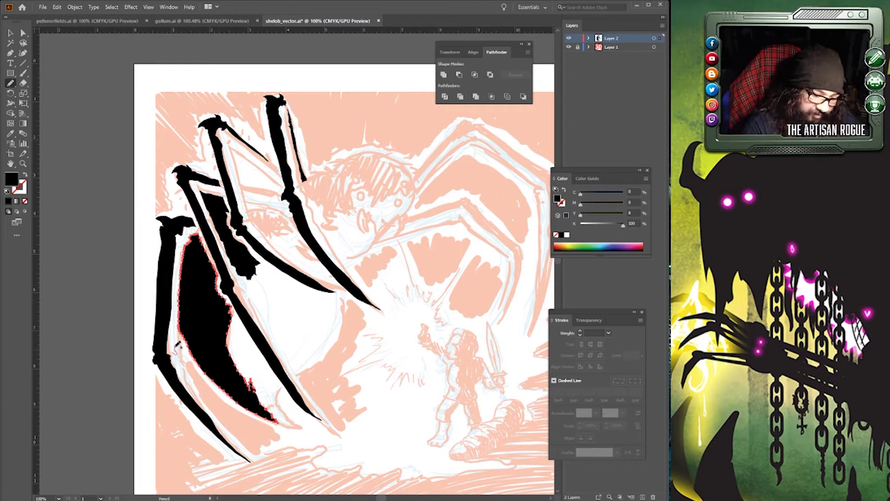
Add a small jagged Pencil shape beside the outermost leg's lower joint, fill it black and deselect it.
drag(174, 347, 172, 354)
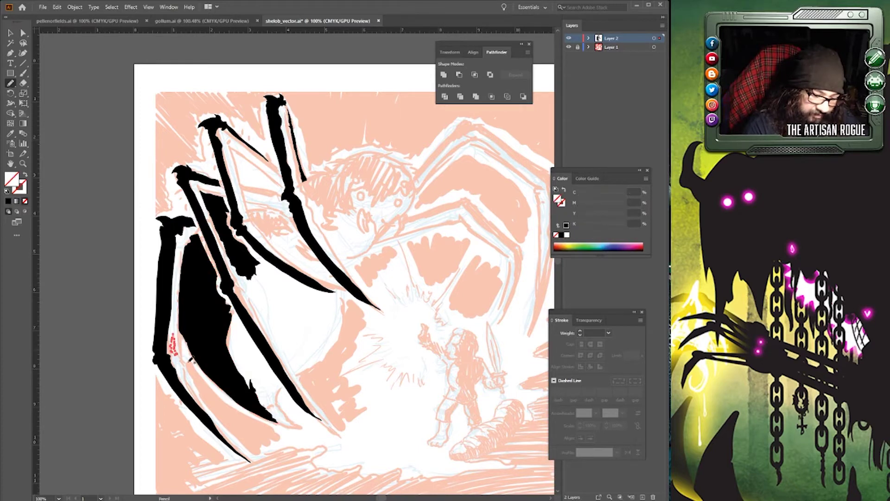
click(560, 236)
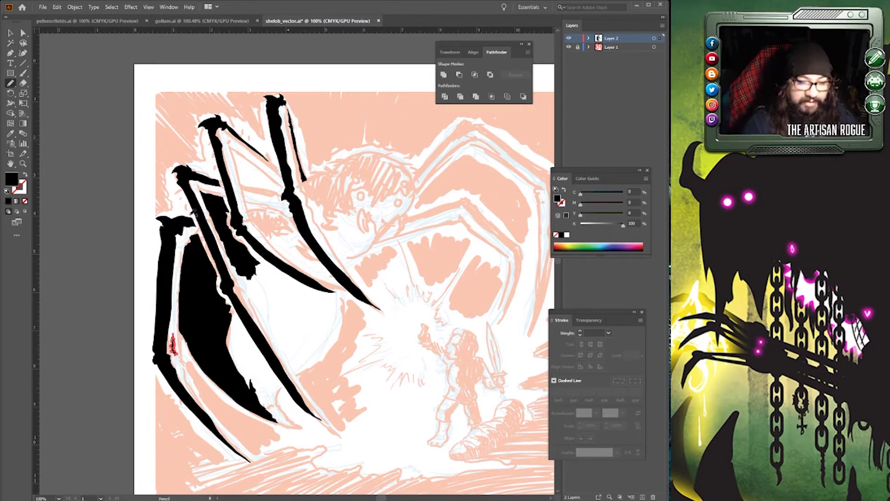
click(10, 34)
click(98, 147)
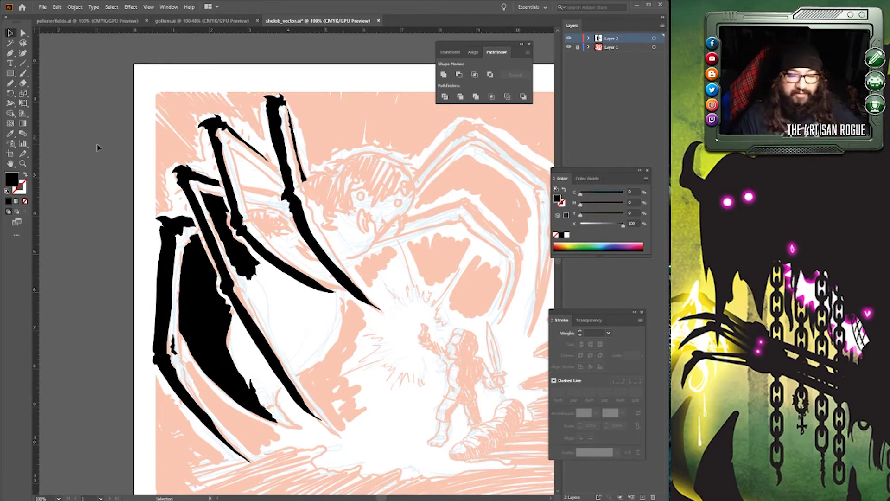
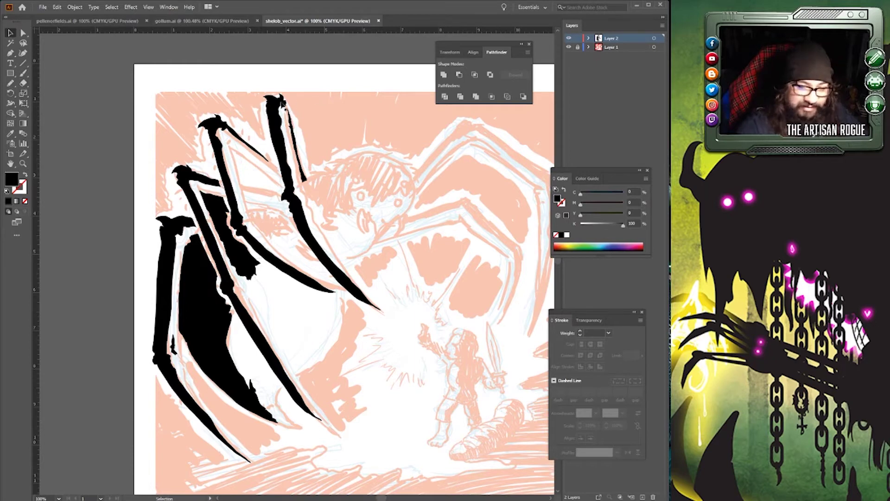
Trace the body shadow and the triangular background gap between the middle and tallest legs as closed Pencil shapes, filling both black.
click(15, 83)
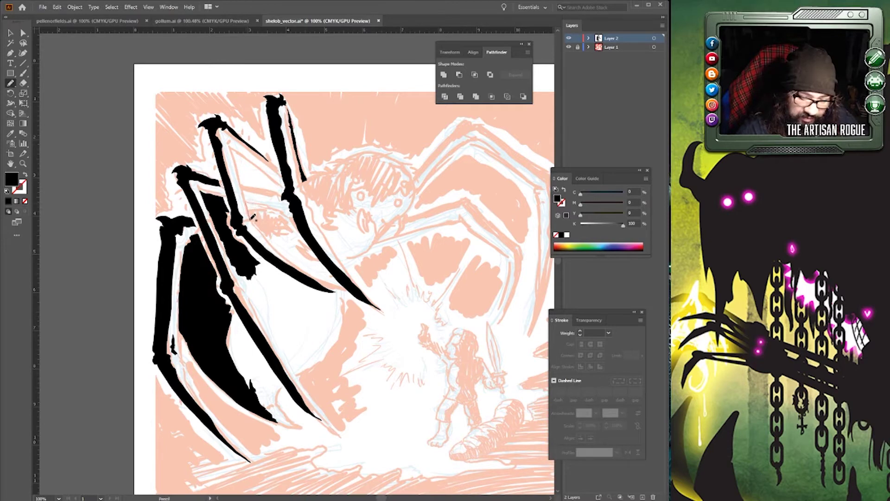
mouse_move(255, 221)
mouse_down()
mouse_move(277, 244)
mouse_move(298, 231)
mouse_move(285, 205)
mouse_move(250, 204)
mouse_up()
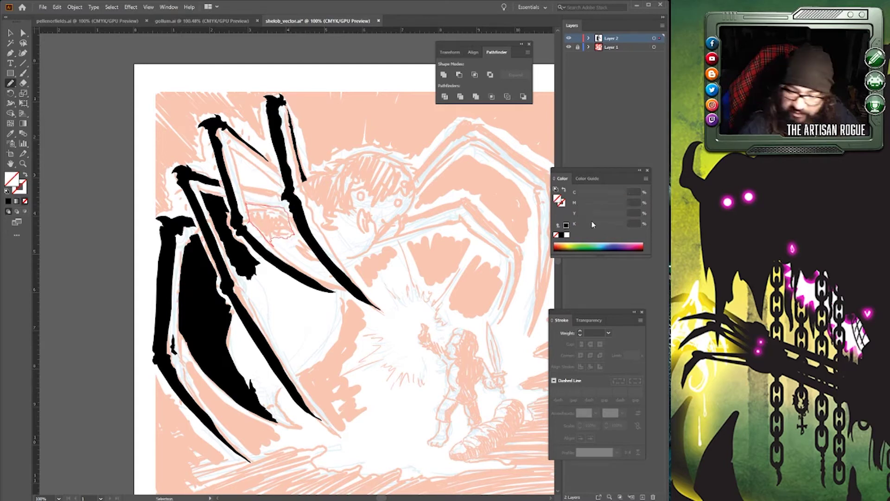
click(561, 234)
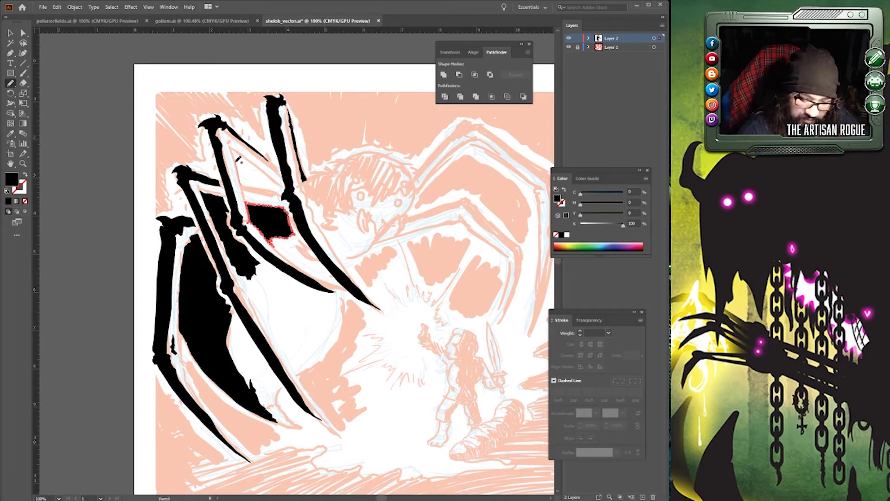
mouse_move(233, 148)
mouse_down()
mouse_move(283, 186)
mouse_move(242, 185)
mouse_up()
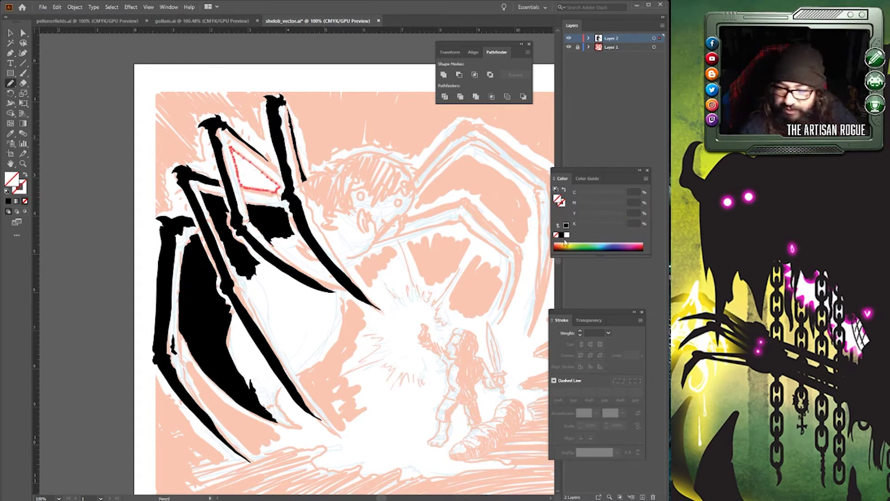
click(560, 236)
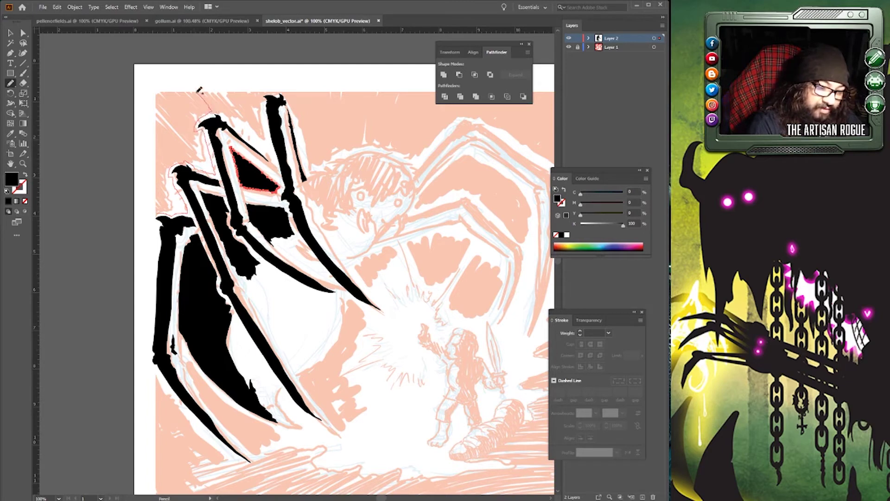
Trace the jagged background area in the sketch's upper corner, around the outer leg knees, with the Pencil and fill it black.
mouse_move(194, 89)
mouse_down()
mouse_move(159, 88)
mouse_move(165, 98)
mouse_move(156, 105)
mouse_move(177, 132)
mouse_move(159, 118)
mouse_move(160, 214)
mouse_up()
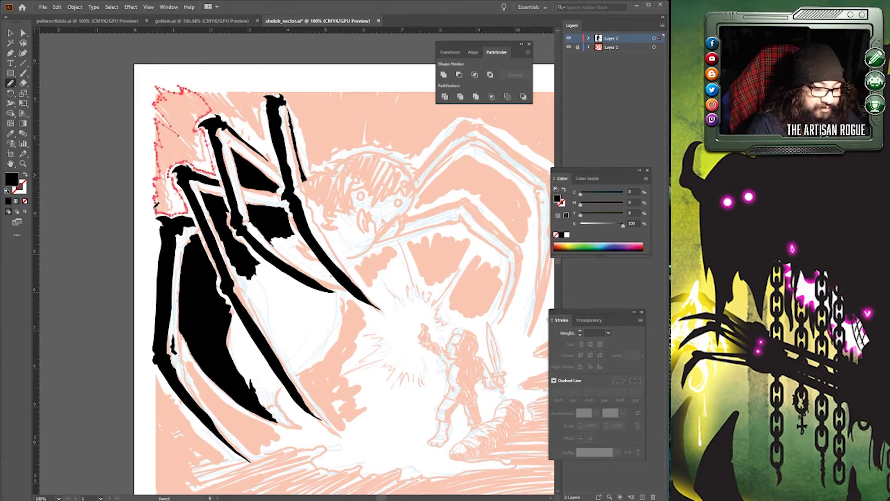
click(561, 235)
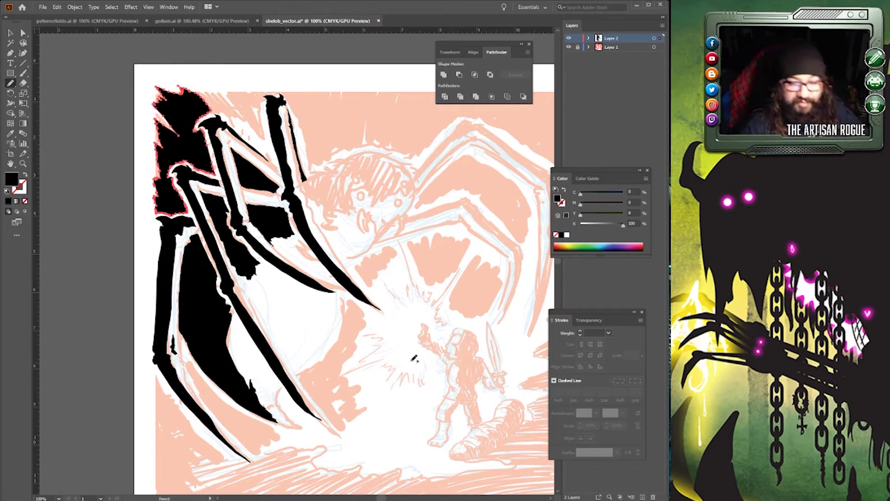
ctrl+click(95, 64)
key(ctrl+z)
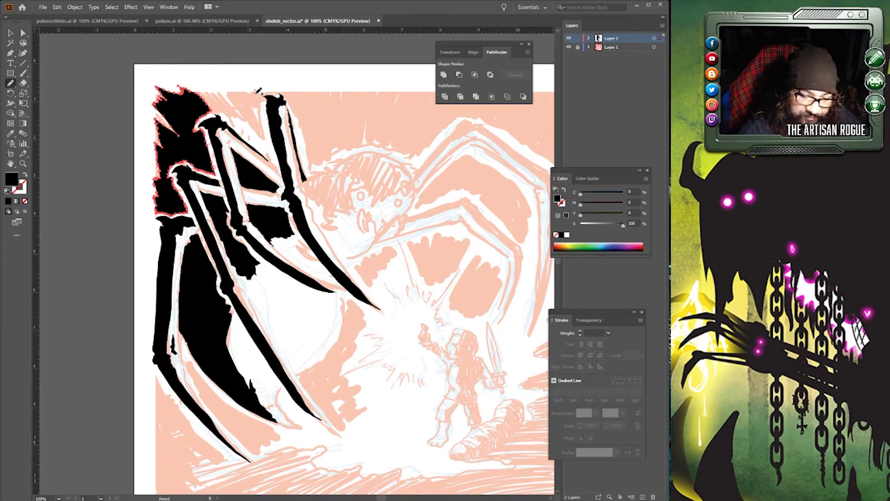
Trace the jagged background between the middle and tallest legs as a closed Pencil shape overlapping the corner area and fill it black.
mouse_move(258, 90)
mouse_down()
mouse_move(279, 164)
mouse_move(189, 88)
mouse_move(246, 87)
mouse_up()
drag(259, 88, 199, 100)
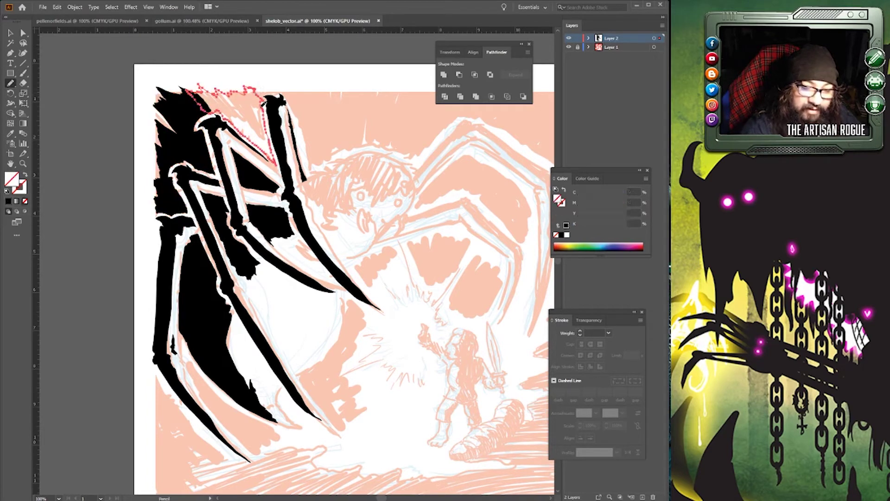
click(561, 234)
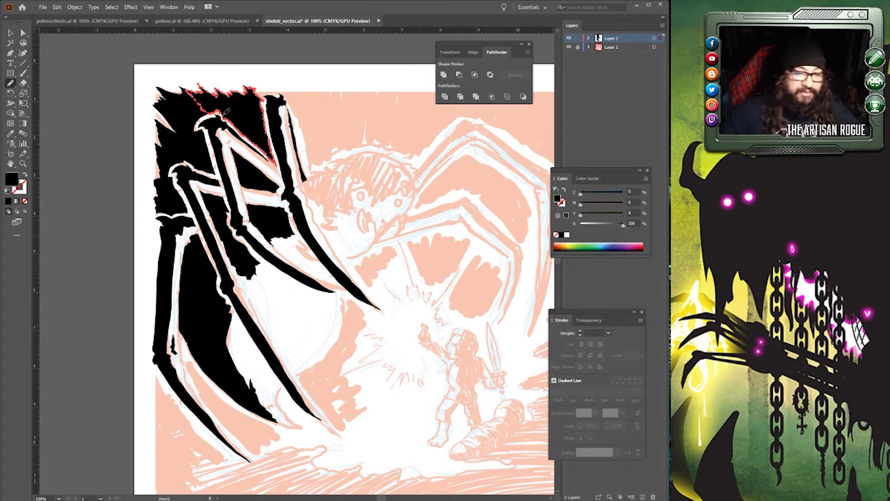
drag(225, 111, 214, 114)
key(v)
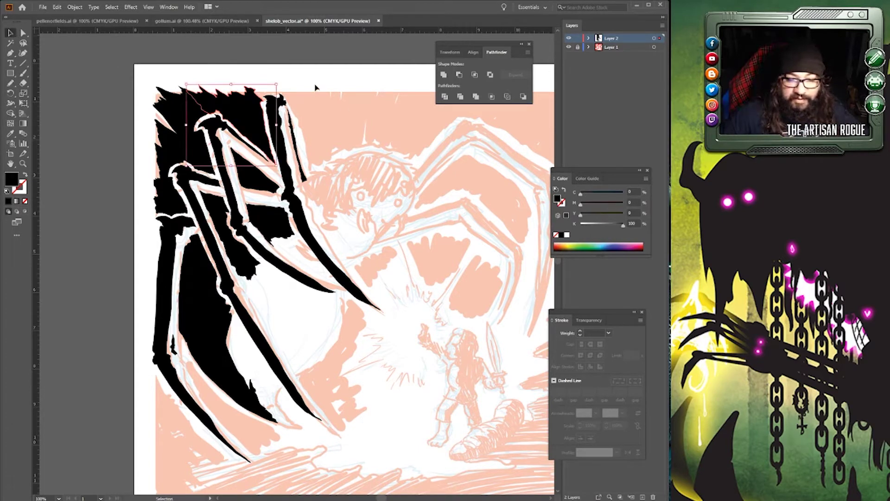
click(317, 79)
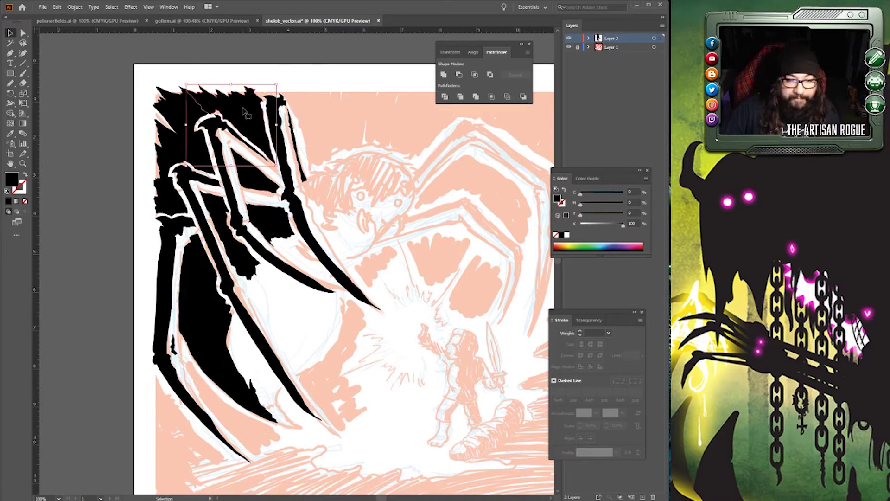
Check the overlapping background shapes by selecting both, hiding the Layer 1 sketch and viewing the artwork in Outline mode.
shift+click(176, 111)
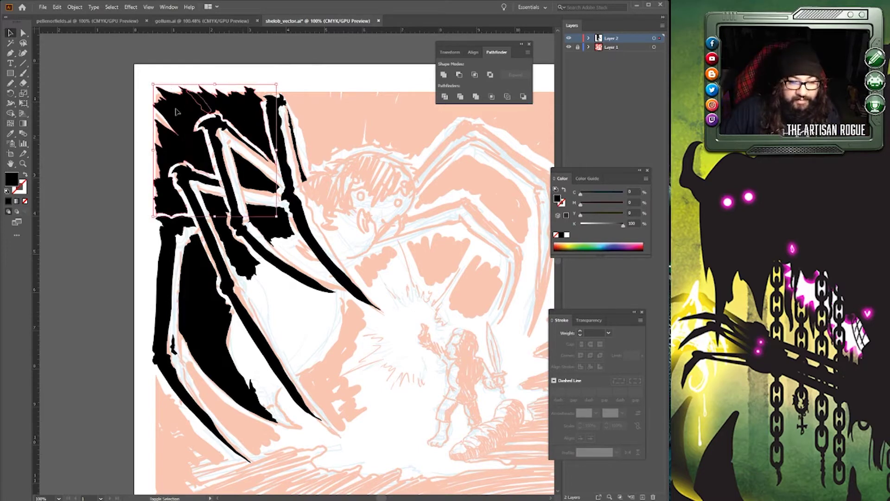
click(138, 117)
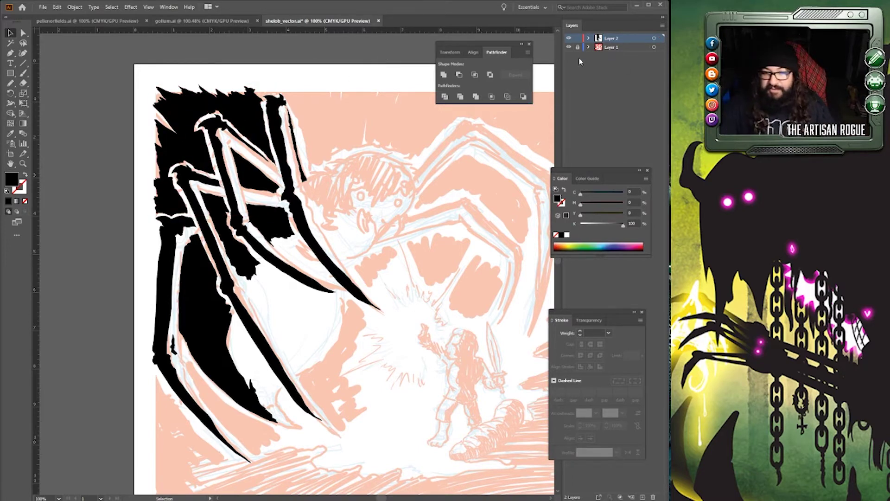
click(569, 48)
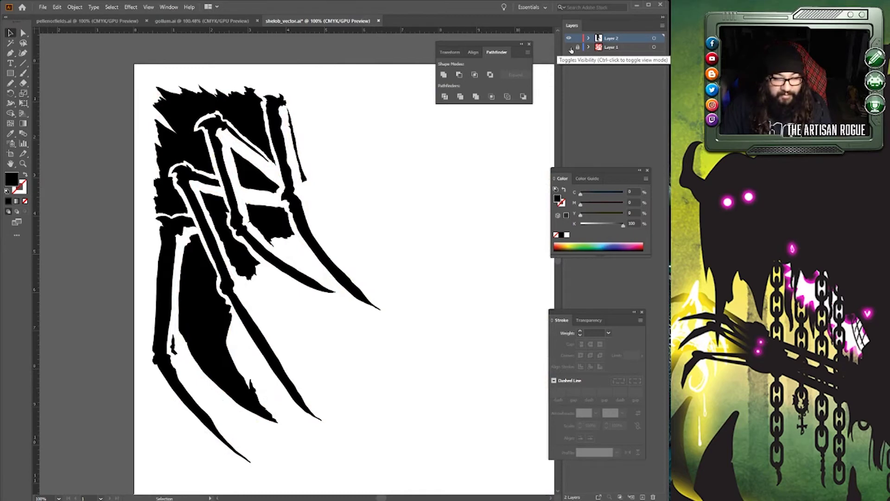
key(ctrl+y)
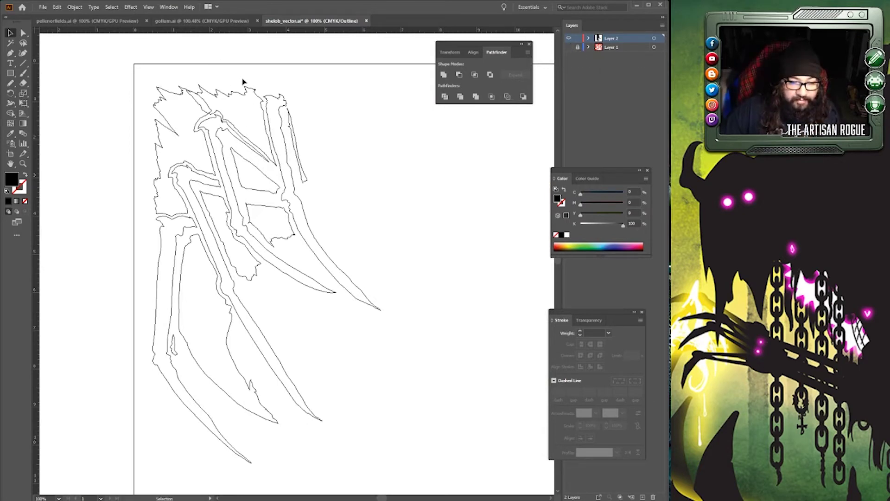
Inspect the two overlapping corner background shapes in Outline mode, return to the filled preview and try to unite them.
click(237, 98)
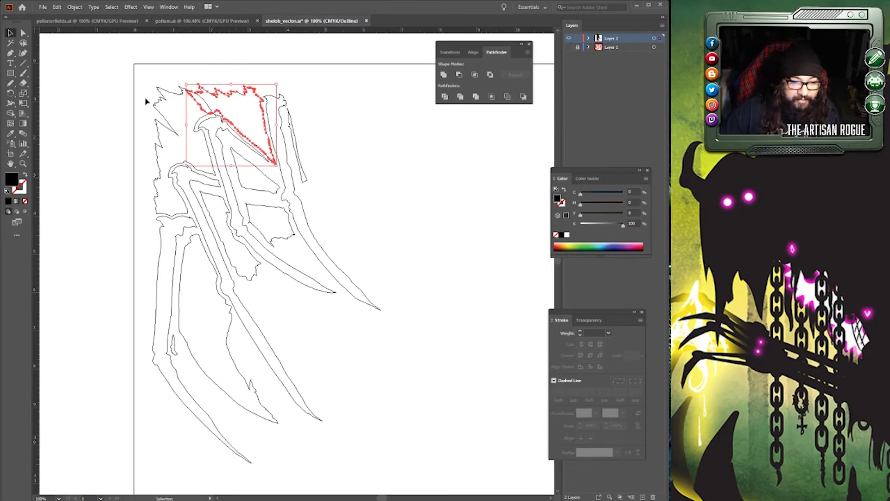
click(175, 118)
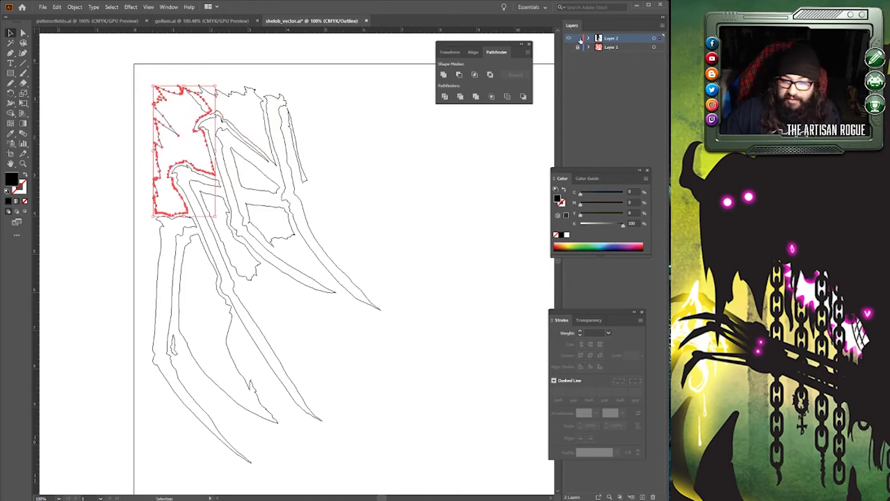
key(ctrl+y)
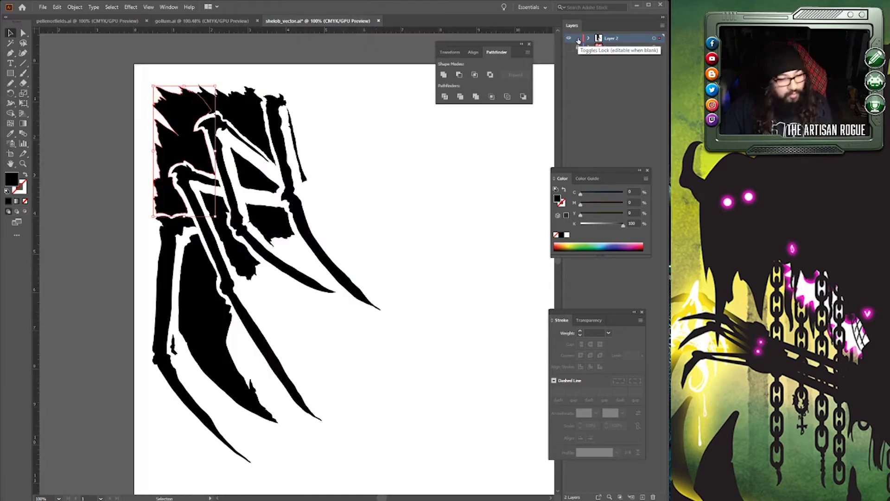
shift+click(251, 114)
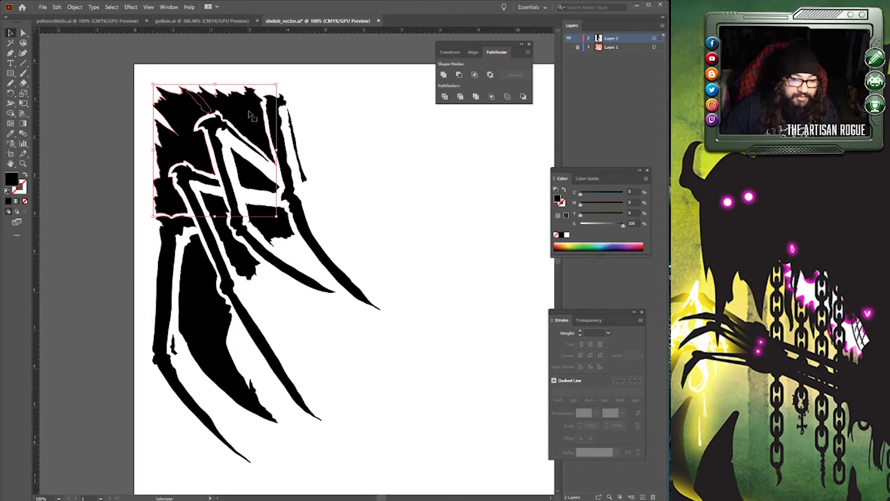
click(444, 75)
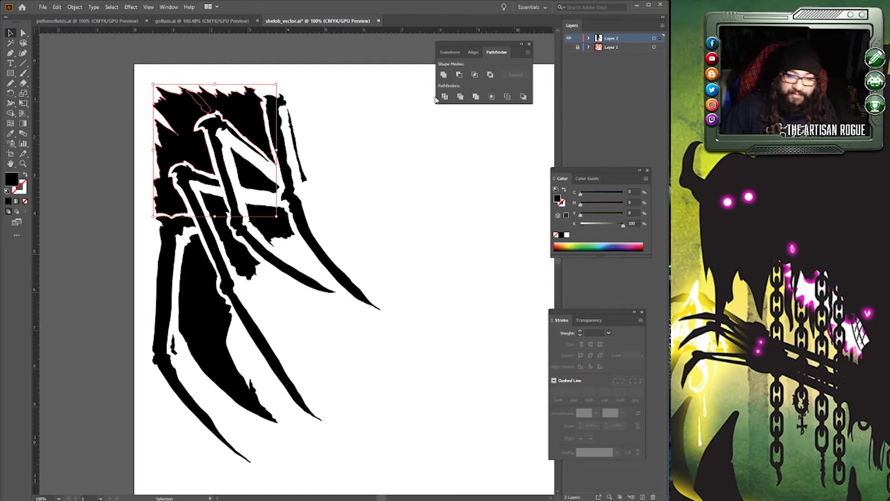
click(351, 148)
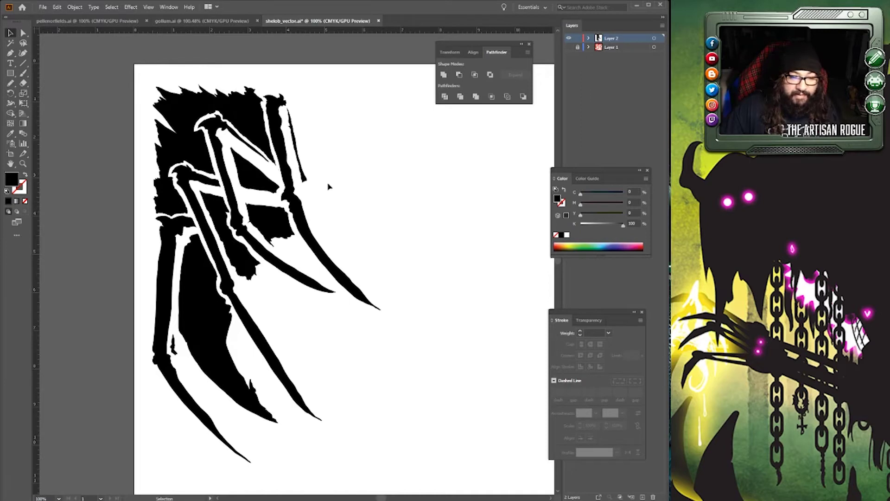
Compare the black artwork with the sketch by toggling the visibility of Layer 2 and Layer 1, leaving both layers shown.
click(568, 38)
click(568, 47)
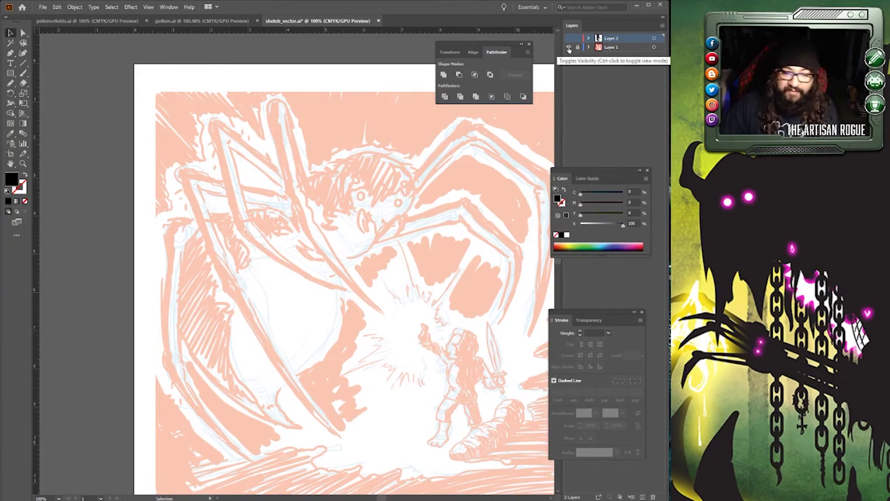
click(568, 38)
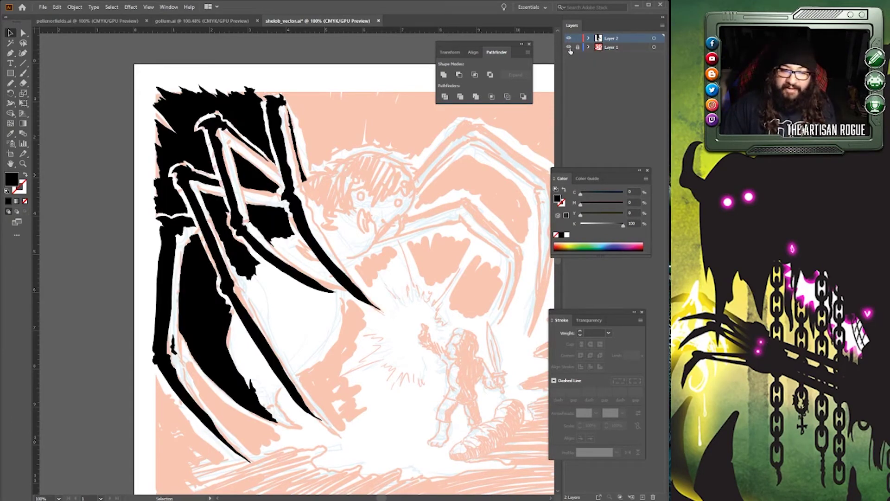
click(570, 47)
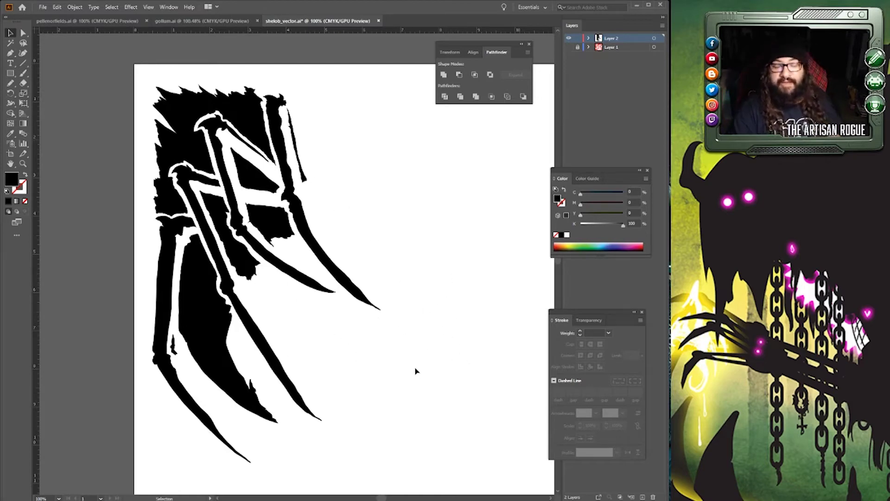
click(570, 48)
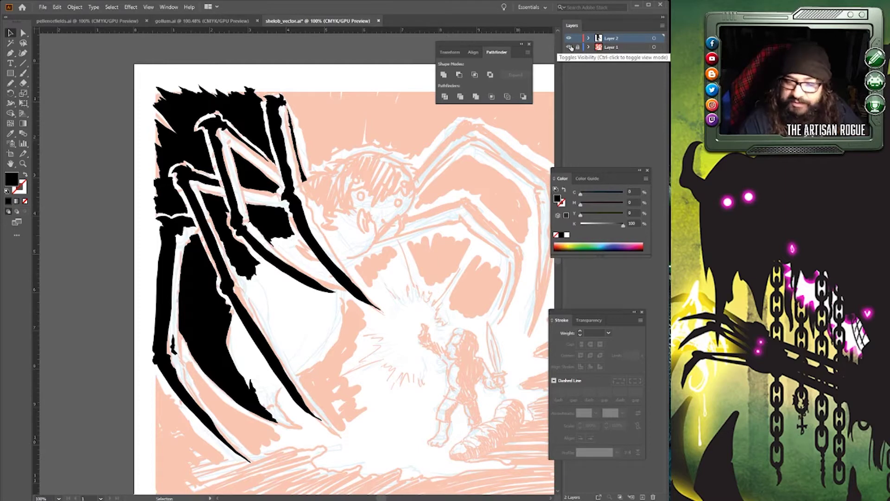
Trace the spider's shaggy head shadow as a closed Pencil shape ending around the eyes and fill it black.
click(12, 83)
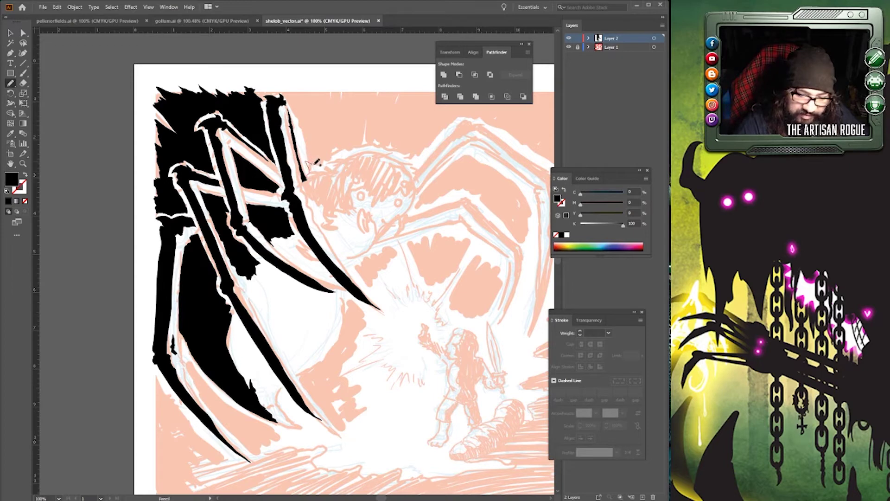
mouse_move(325, 162)
mouse_down()
mouse_move(316, 156)
mouse_move(335, 156)
mouse_move(347, 140)
mouse_move(388, 138)
mouse_move(411, 147)
mouse_move(421, 175)
mouse_move(418, 189)
mouse_move(381, 199)
mouse_move(354, 188)
mouse_move(355, 212)
mouse_move(316, 194)
mouse_move(309, 180)
mouse_up()
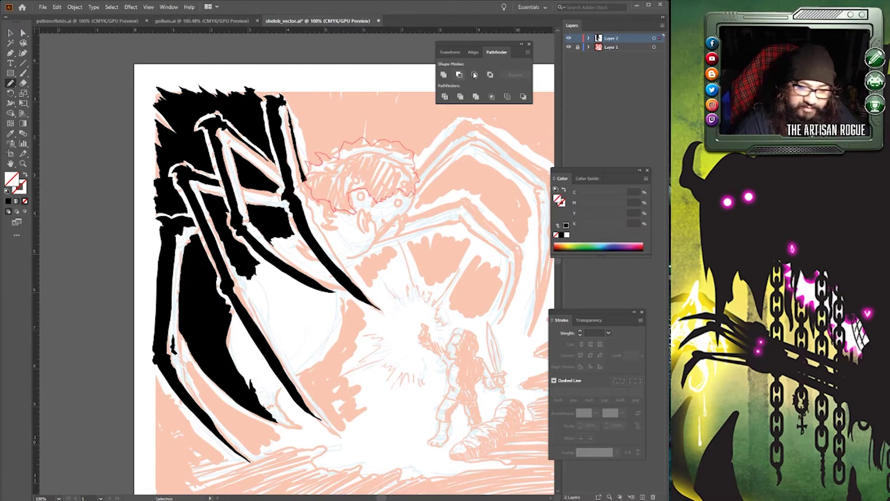
click(560, 236)
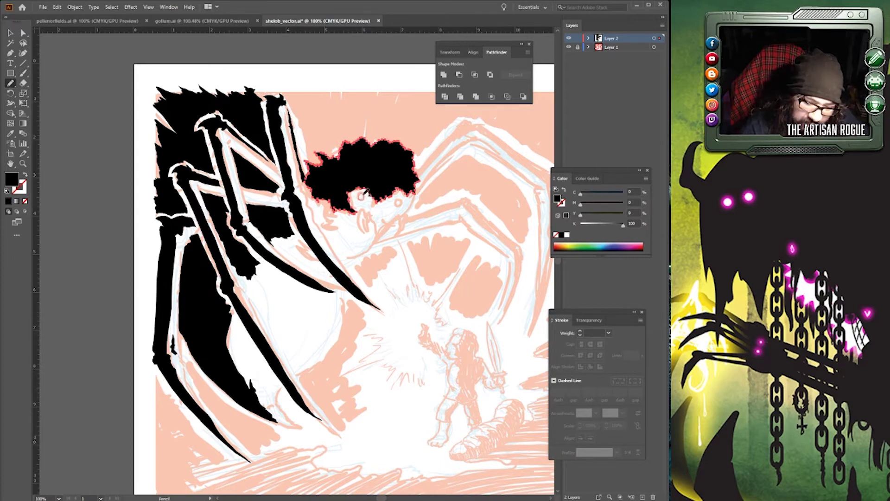
Draw the spider's two main pupils and two smaller outer eyes as small closed Pencil shapes, filling each black.
ctrl+click(361, 195)
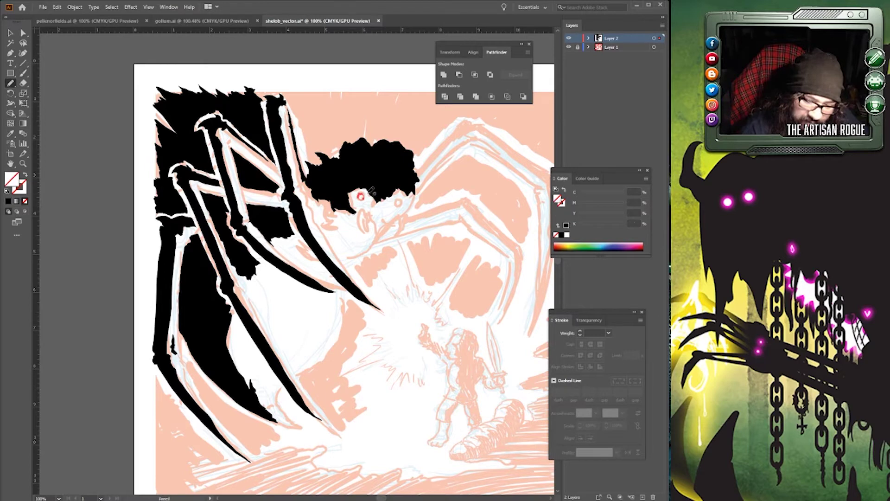
click(562, 235)
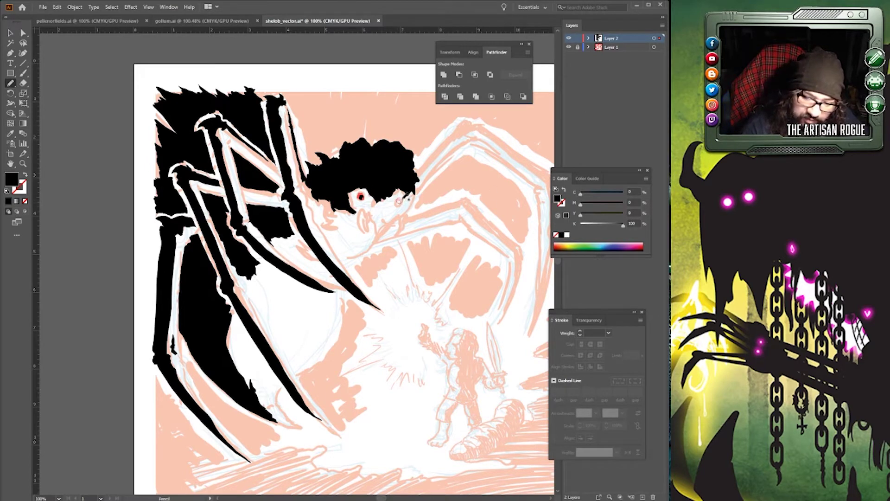
ctrl+click(399, 200)
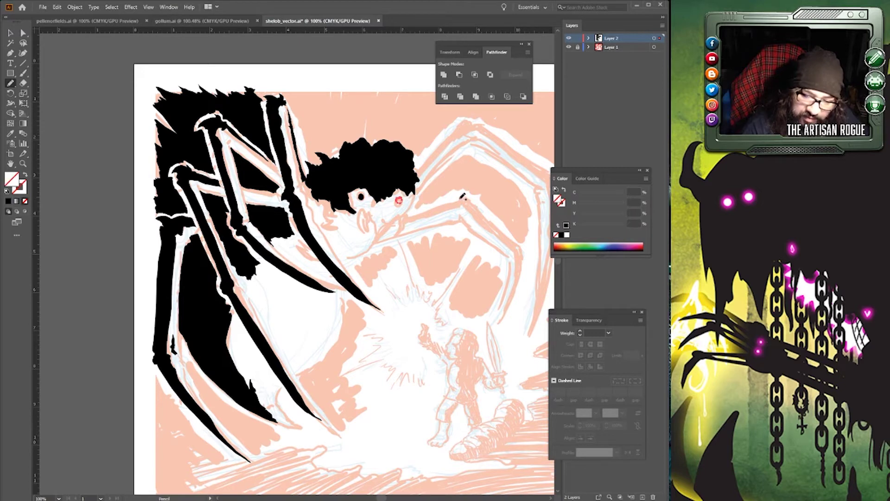
click(562, 235)
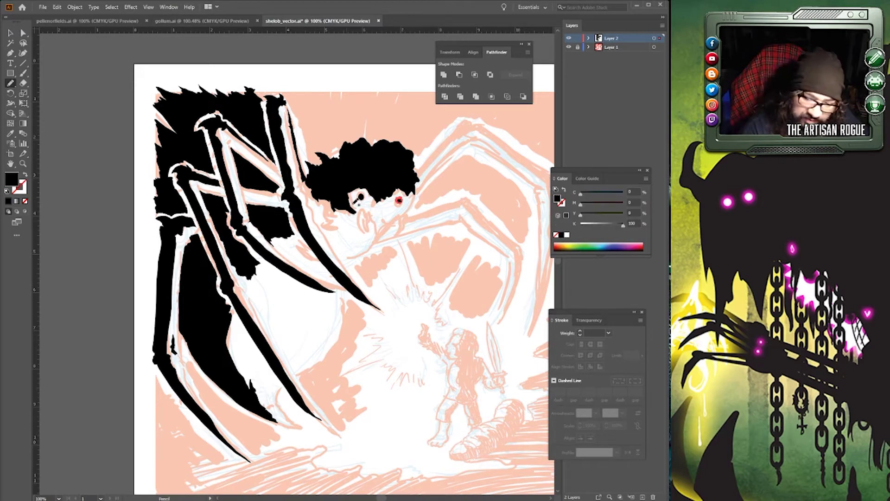
ctrl+click(358, 198)
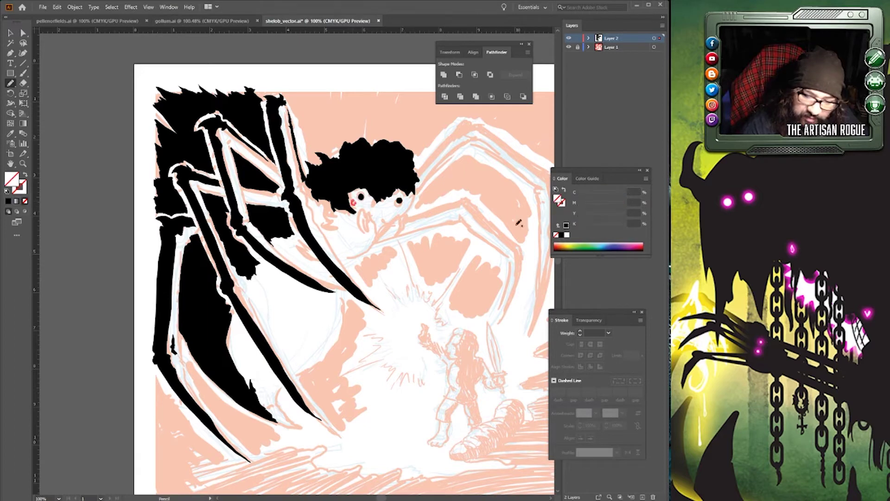
click(561, 236)
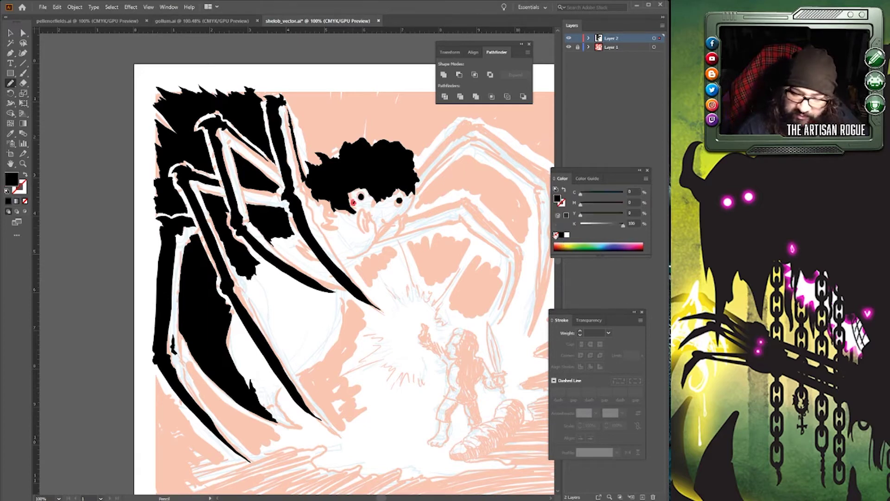
ctrl+click(407, 207)
click(563, 235)
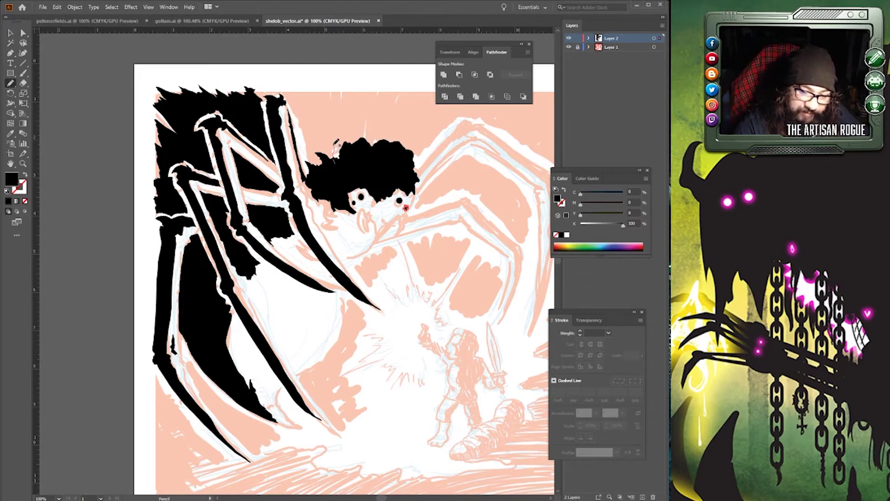
Add a spiky hair tuft and a rounded patch along the upper edge of the spider's head, both filled black.
mouse_move(337, 143)
mouse_down()
mouse_move(348, 155)
mouse_move(343, 166)
mouse_move(332, 140)
mouse_up()
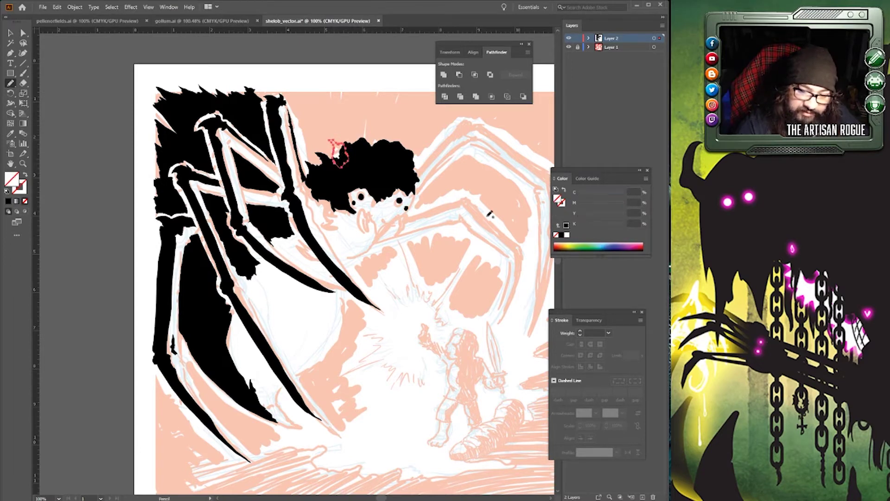
click(562, 235)
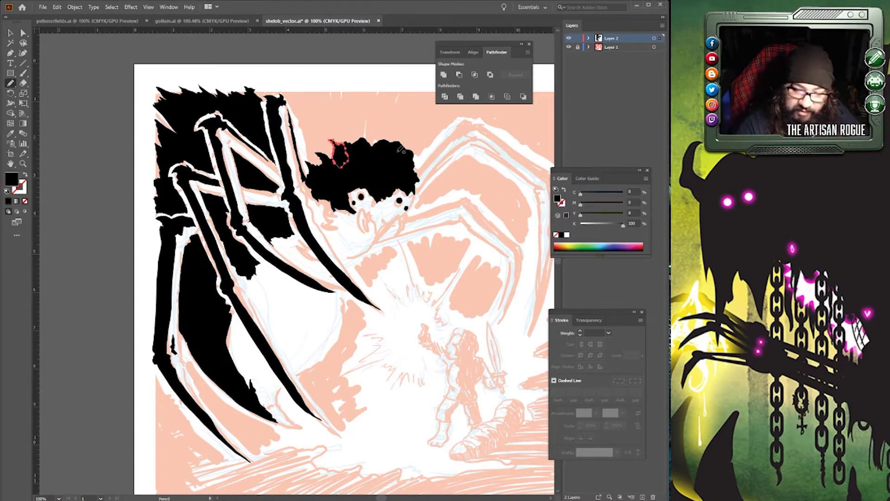
mouse_move(378, 145)
mouse_down()
mouse_move(360, 147)
mouse_move(366, 138)
mouse_move(393, 147)
mouse_move(387, 156)
mouse_move(362, 145)
mouse_up()
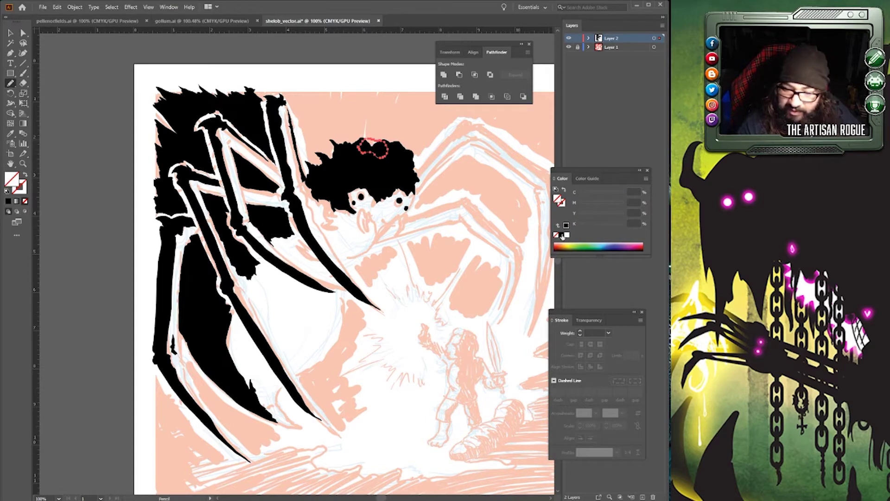
click(561, 235)
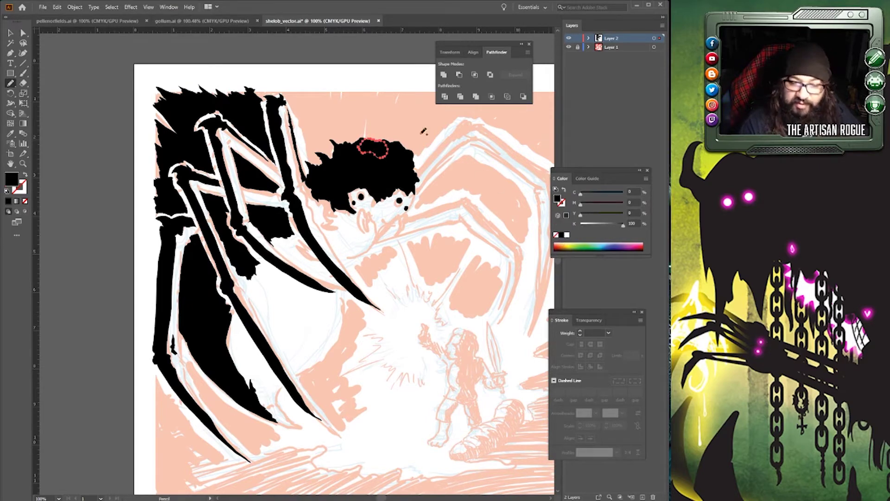
Save the document and deselect the patch on the spider's head.
click(15, 34)
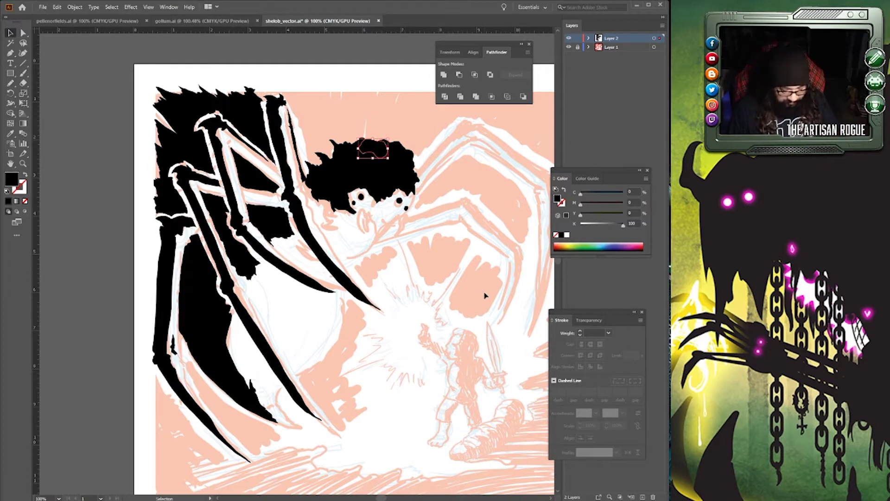
key(a)
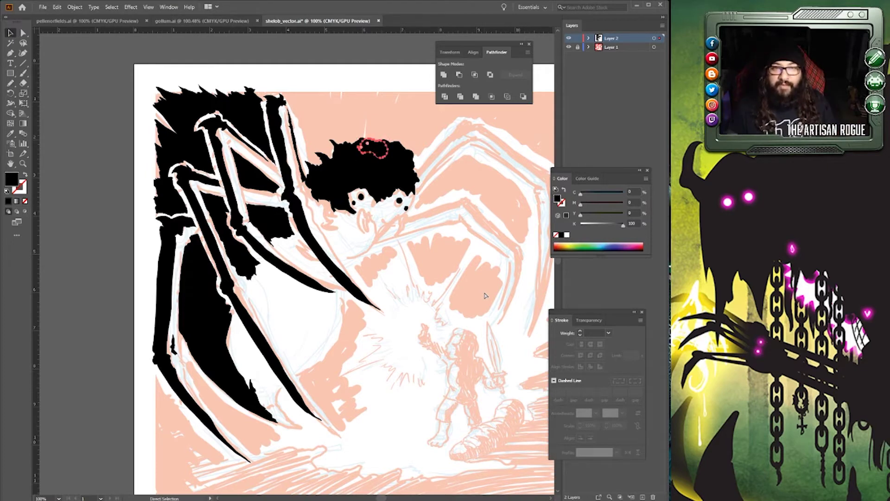
key(ctrl+s)
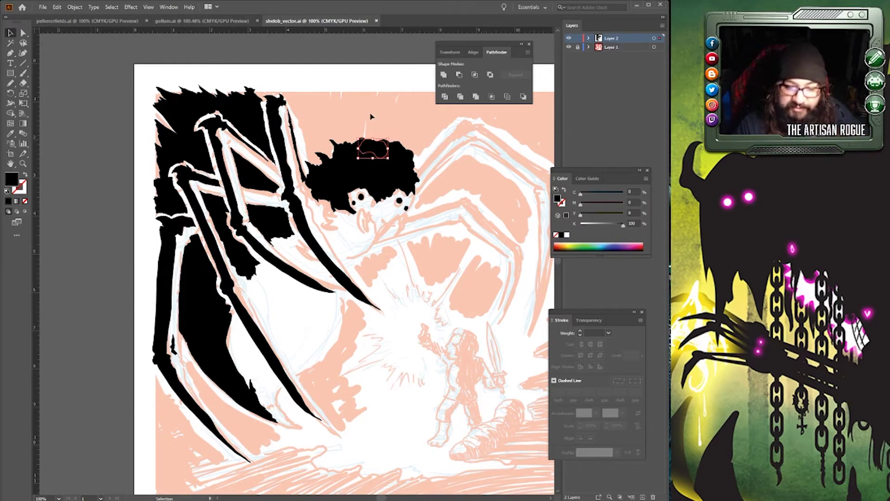
click(360, 72)
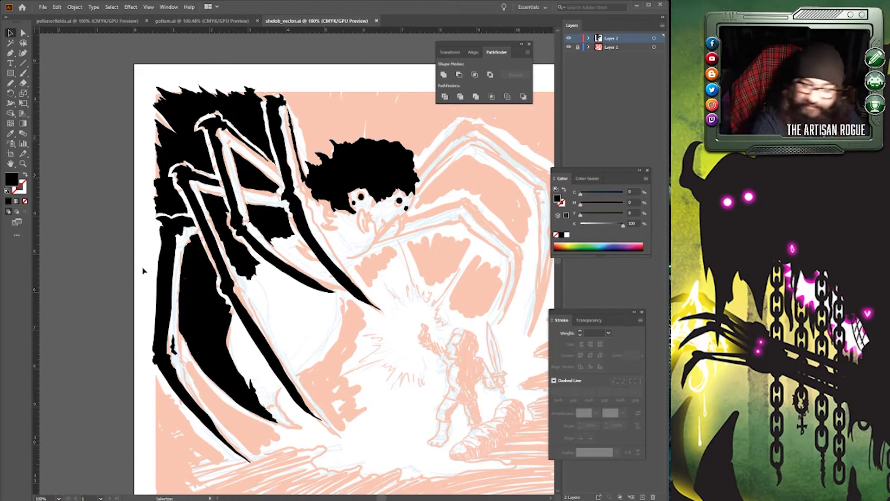
Draw two small eye shapes with the Pencil on the black head, above and between the main eyes, and fill them white.
click(566, 234)
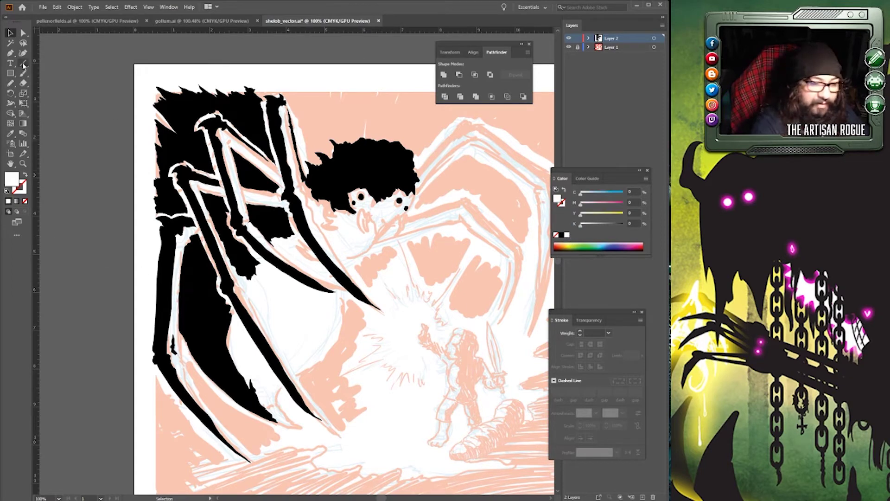
click(10, 83)
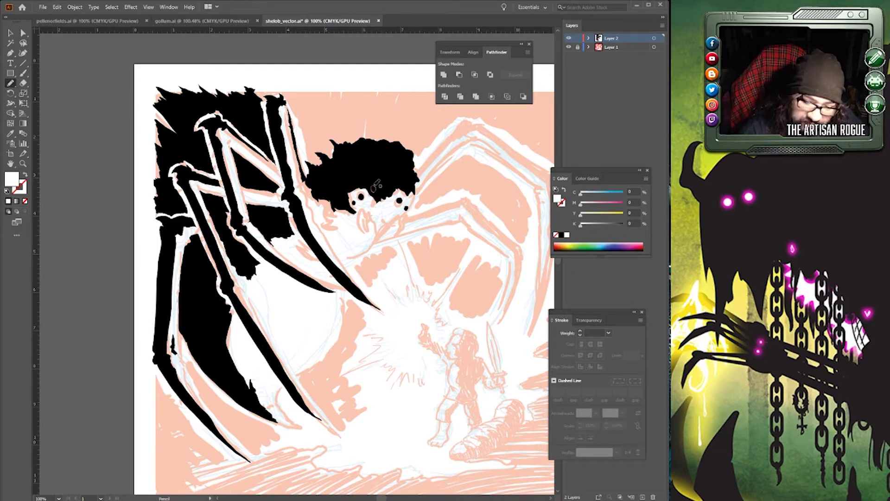
key(slash)
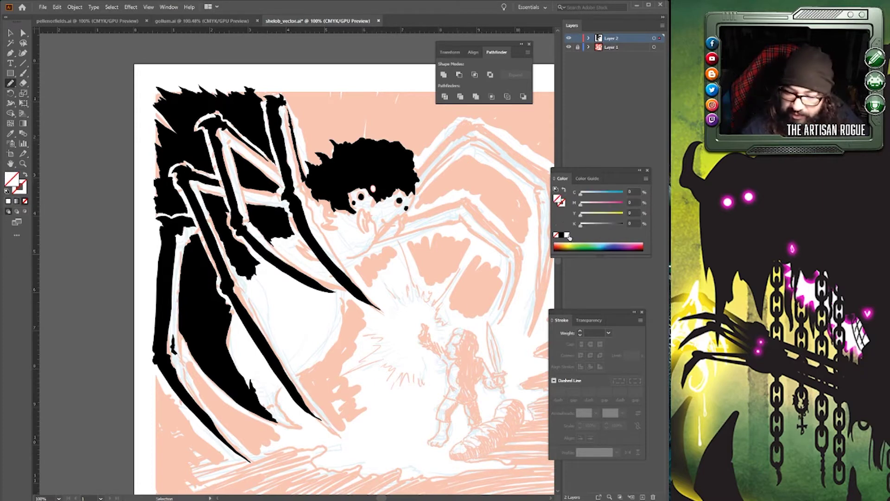
click(567, 235)
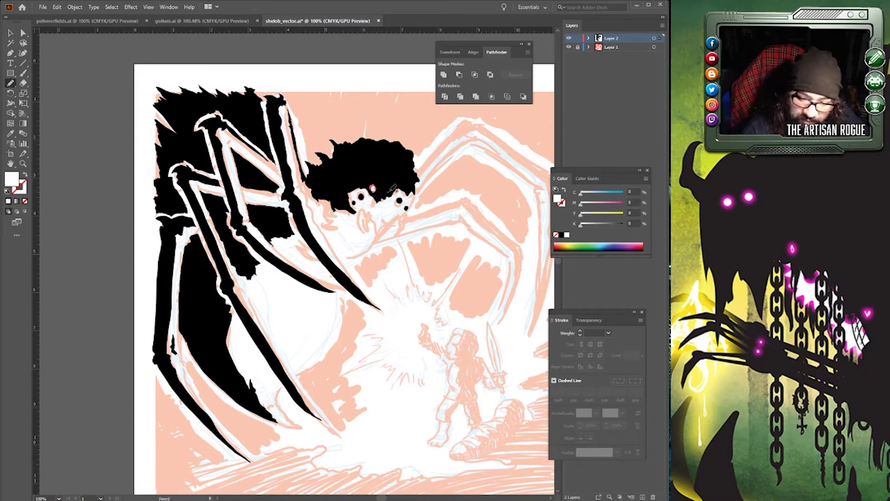
key(slash)
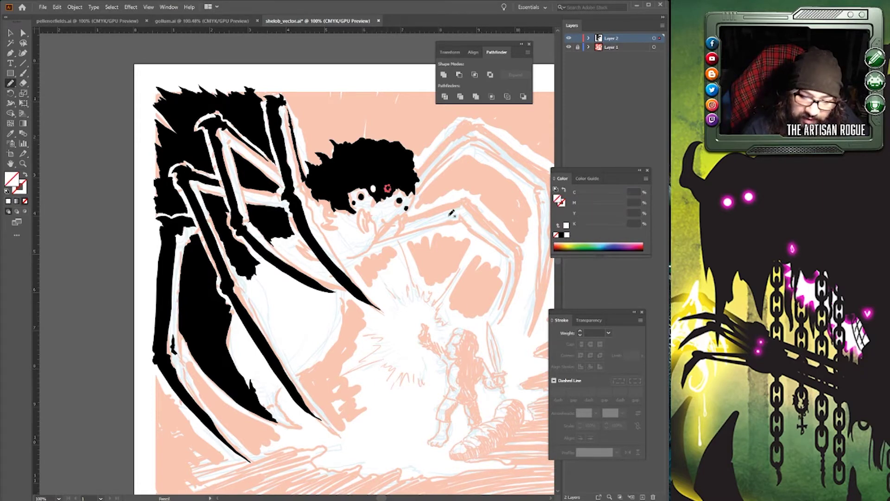
click(568, 235)
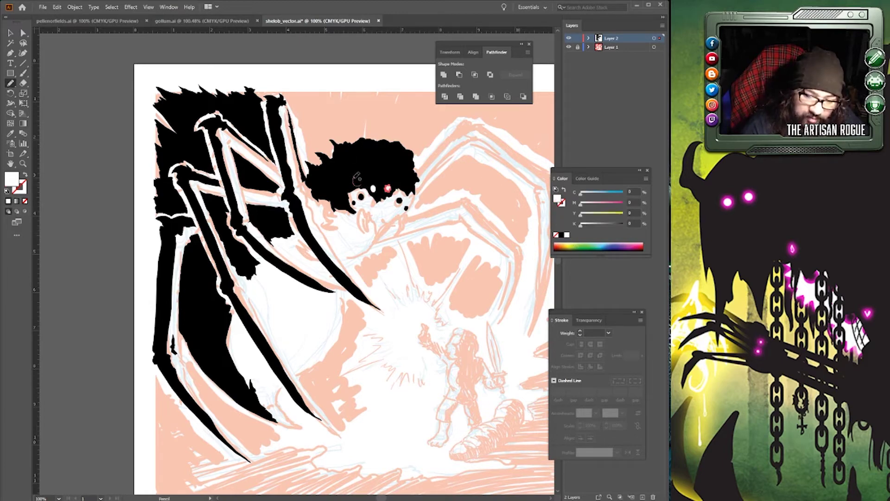
Fill the outlined eye on the spider's head with white, and draw a matching white eye on the head's opposite side.
key(slash)
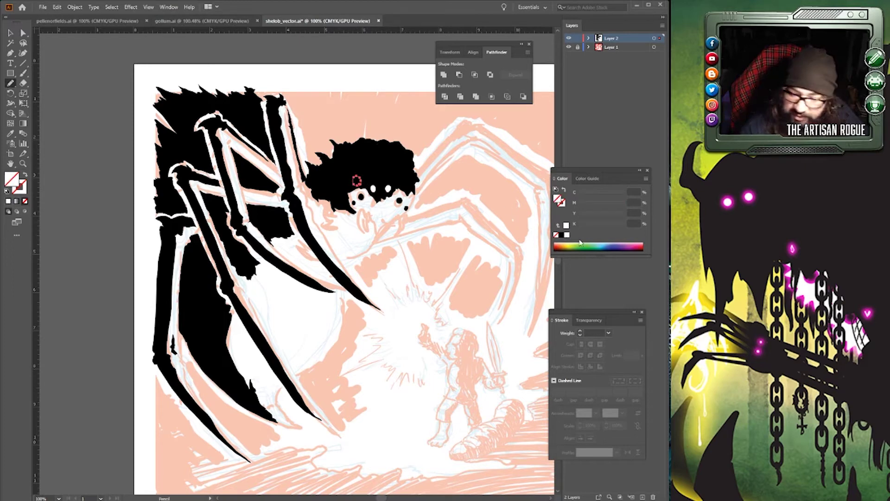
click(567, 234)
mouse_move(409, 183)
mouse_down()
mouse_move(402, 187)
mouse_move(404, 174)
mouse_move(410, 182)
mouse_up()
key(v)
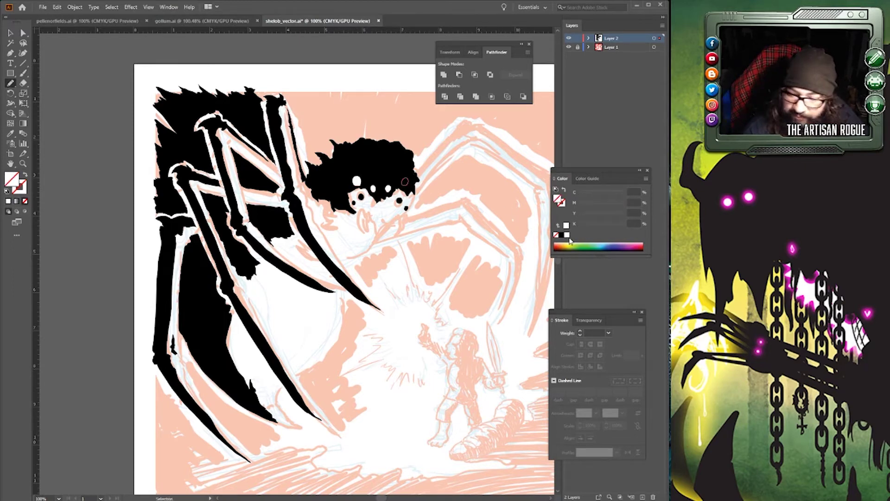
click(566, 234)
click(11, 35)
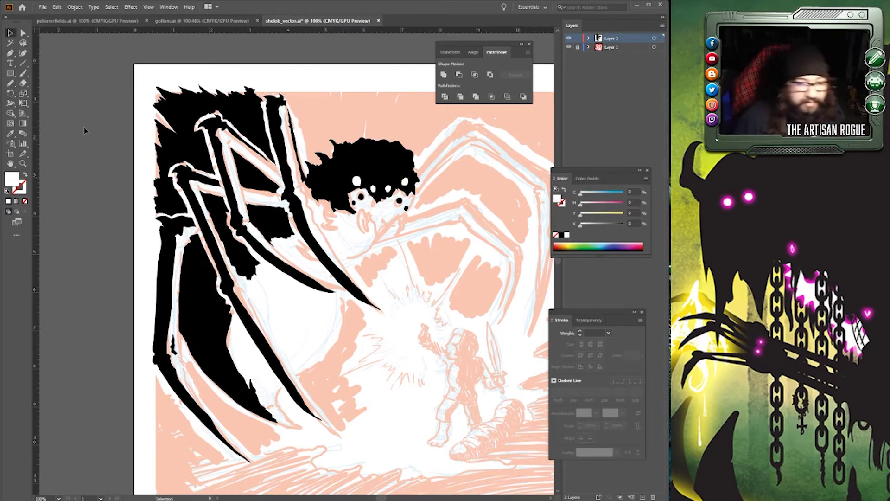
Draw the spider's two curved fangs below its eyes with black fill, and check them with the sketch layer briefly hidden.
click(561, 235)
click(10, 82)
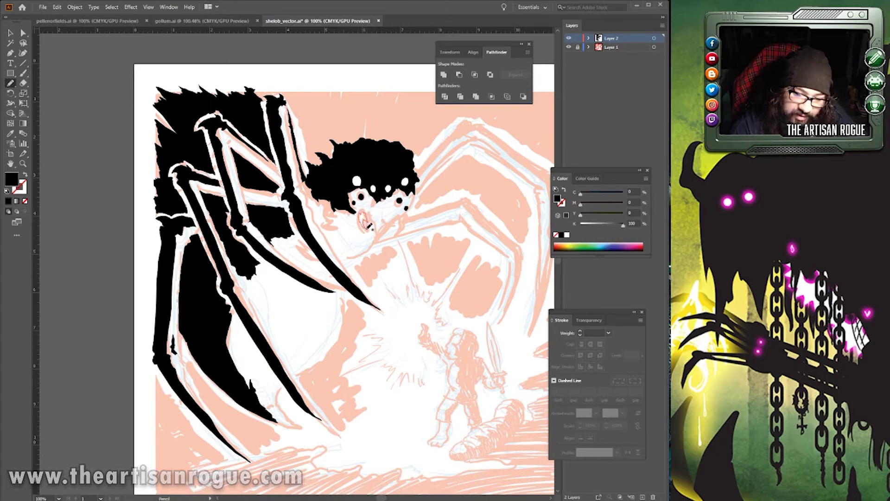
drag(368, 226, 364, 218)
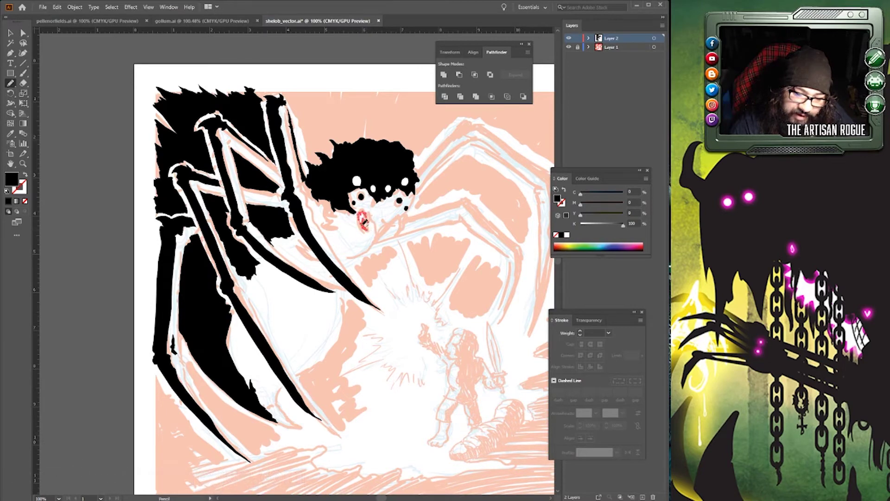
click(561, 235)
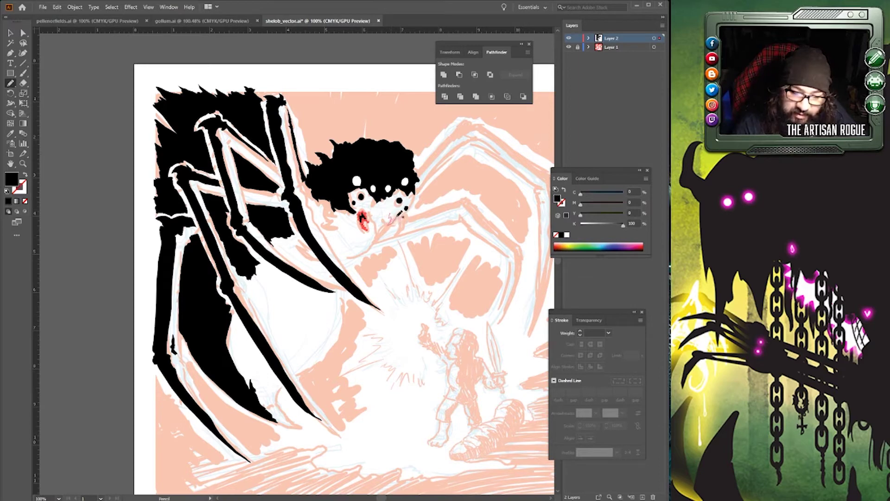
mouse_move(395, 209)
mouse_down()
mouse_move(388, 219)
mouse_move(397, 213)
mouse_up()
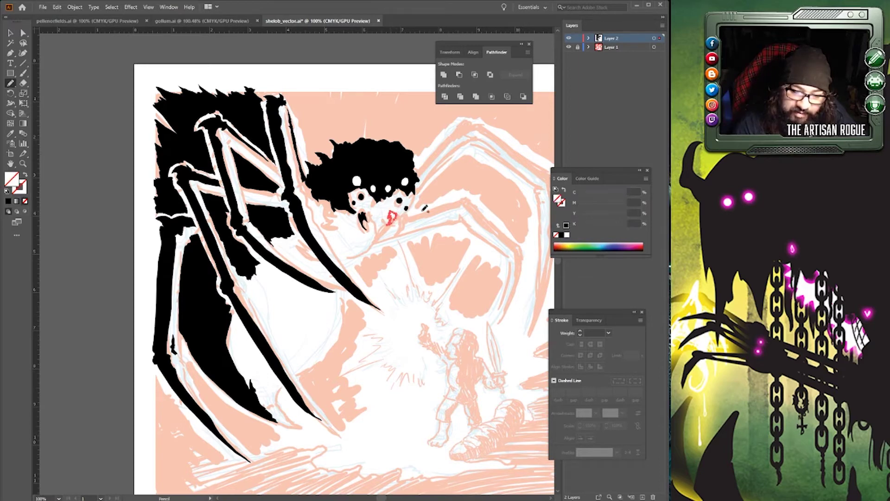
click(561, 235)
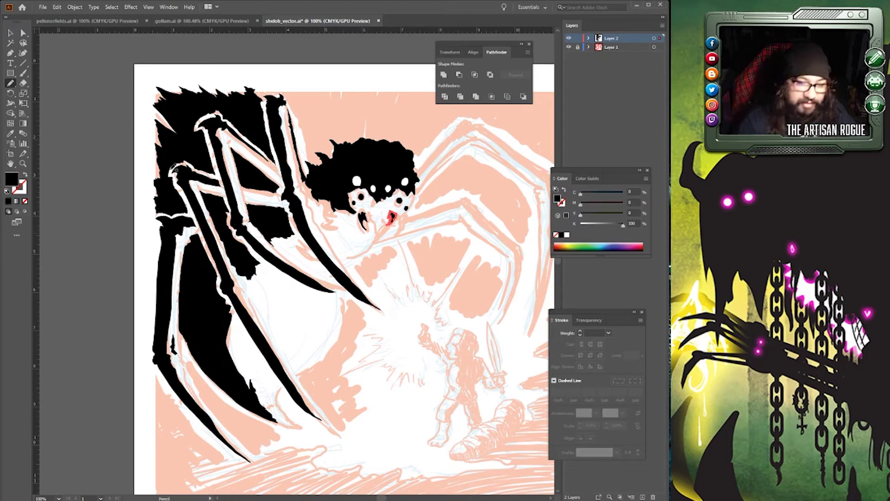
click(11, 33)
click(76, 114)
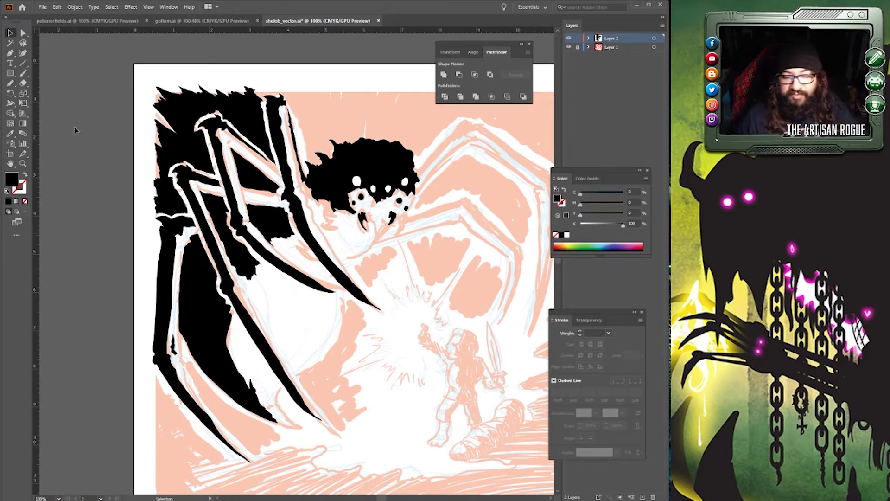
click(570, 48)
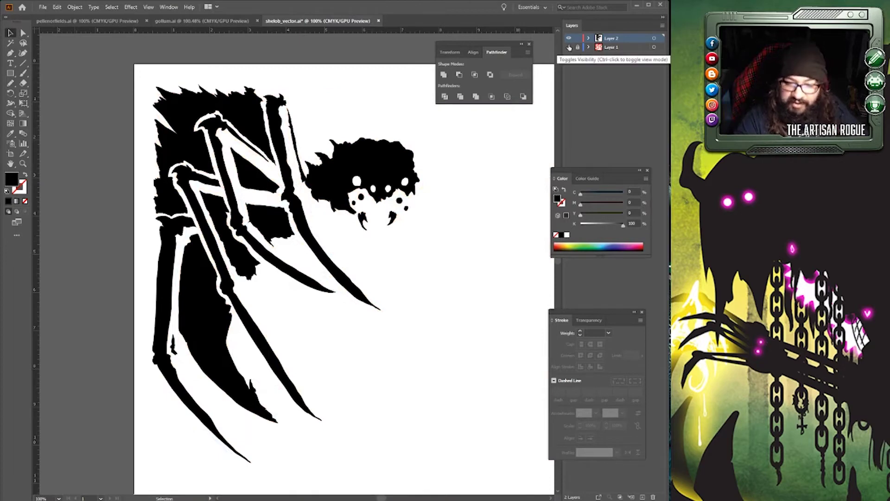
click(569, 48)
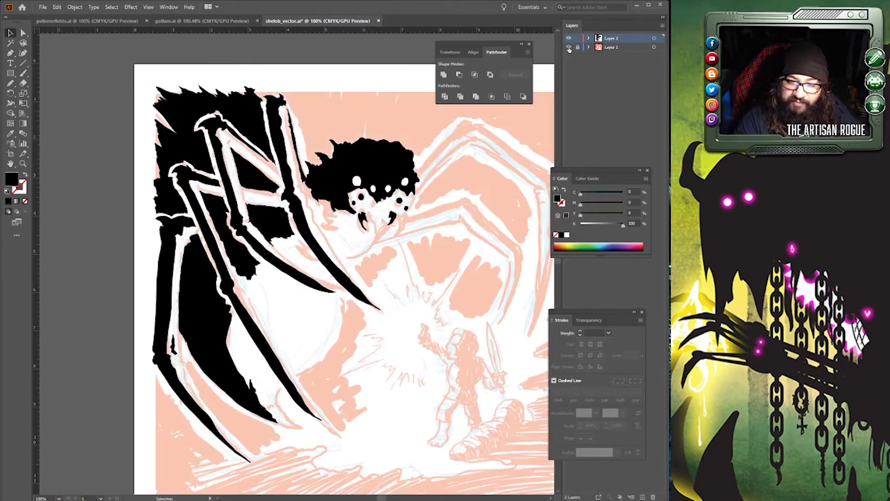
Draw the jagged mouth between the two fangs with black fill, and check it with the sketch layer briefly hidden.
click(11, 84)
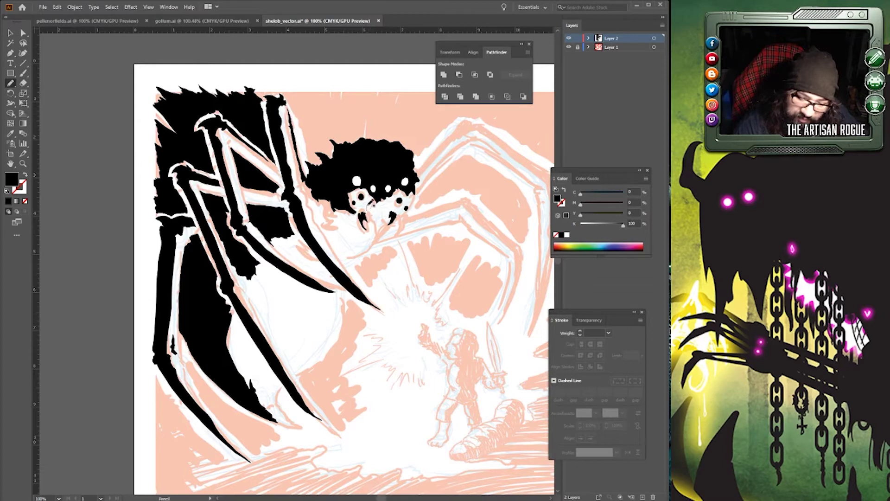
mouse_move(373, 212)
mouse_down()
mouse_move(395, 211)
mouse_move(368, 220)
mouse_move(372, 204)
mouse_up()
click(561, 235)
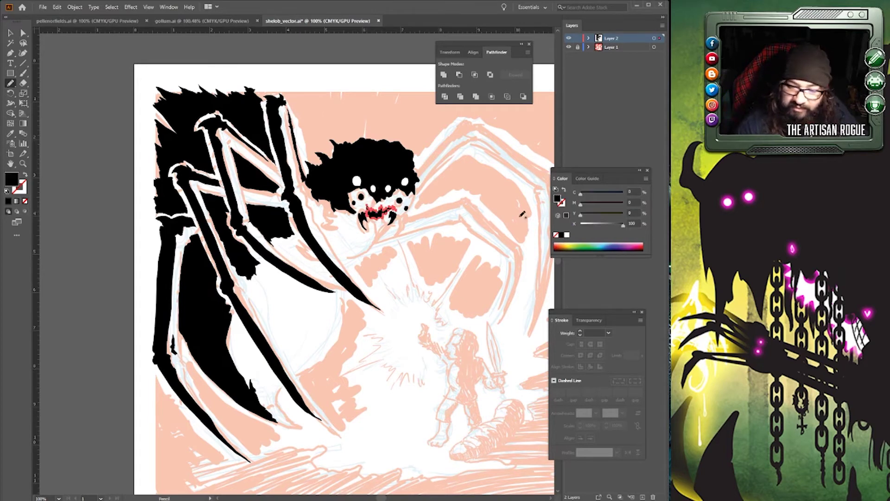
key(v)
key(ctrl+shift+a)
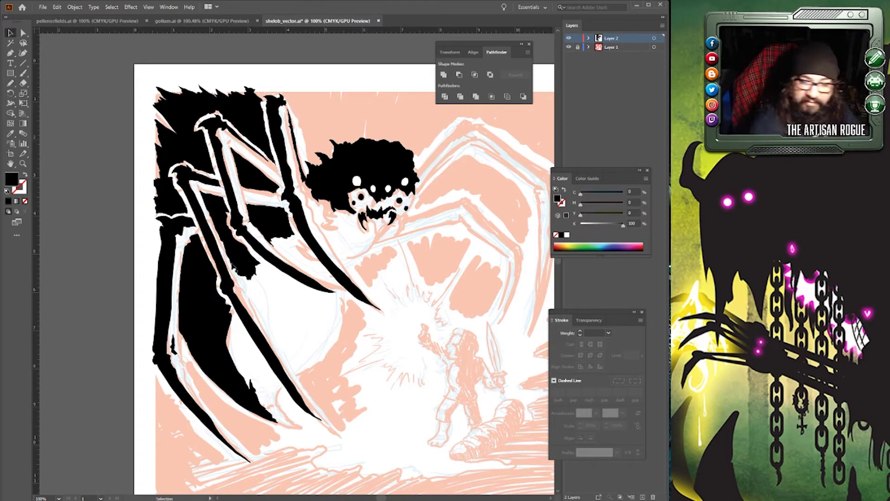
click(569, 47)
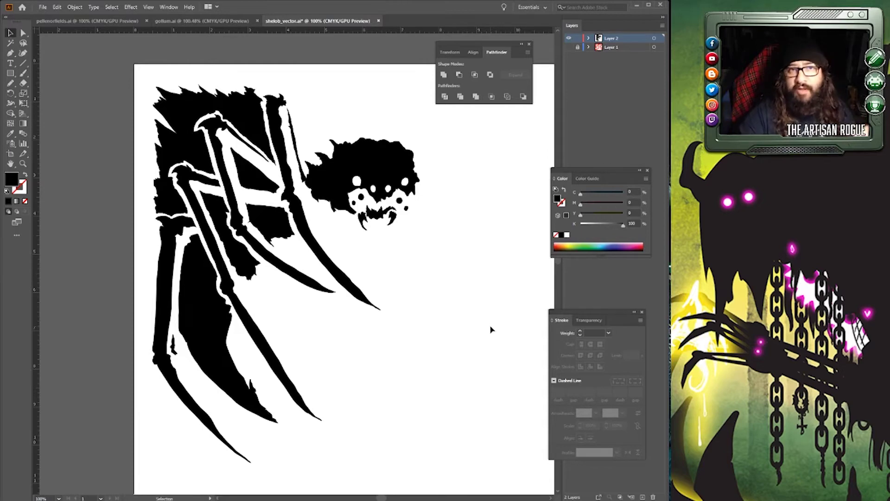
click(569, 47)
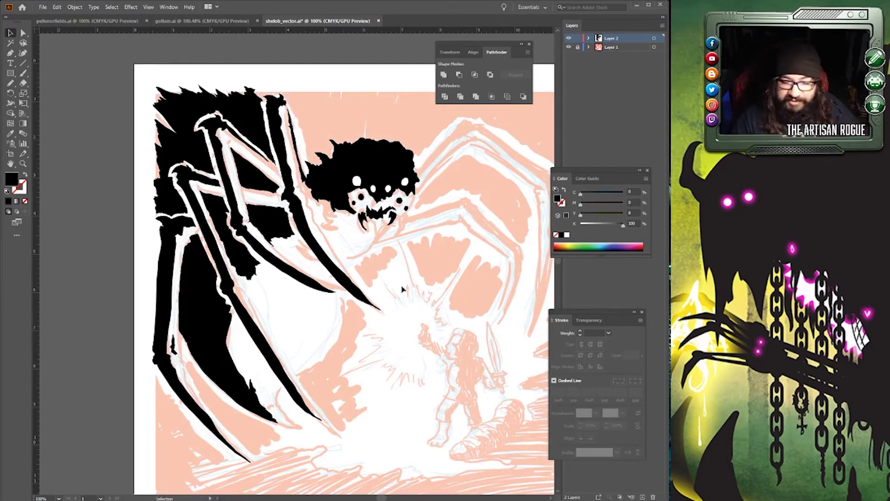
Draw a small jagged black tuft beside the lower tip of the large black leg shape, following the sketch.
click(11, 82)
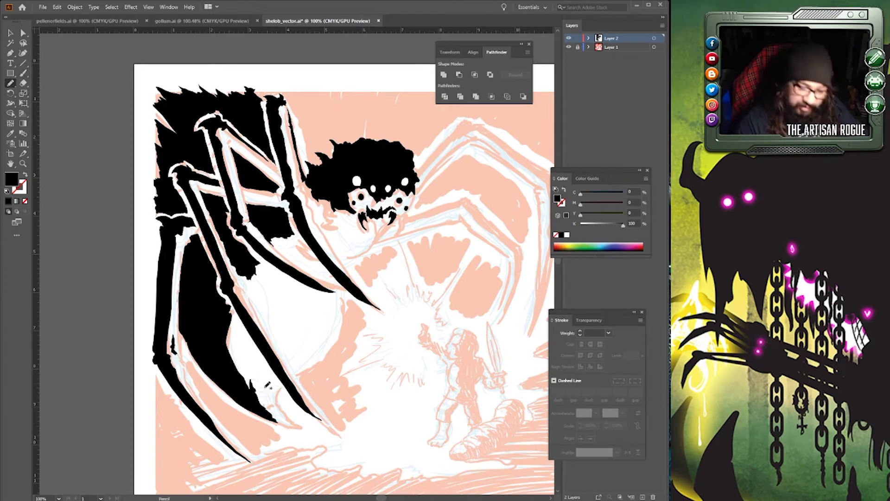
mouse_move(263, 395)
mouse_down()
mouse_move(279, 394)
mouse_move(264, 398)
mouse_move(264, 390)
mouse_up()
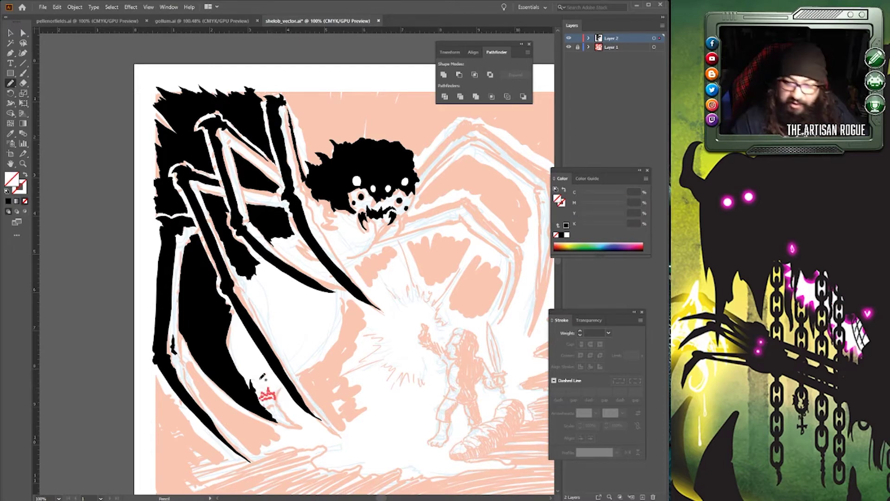
click(562, 234)
click(93, 127)
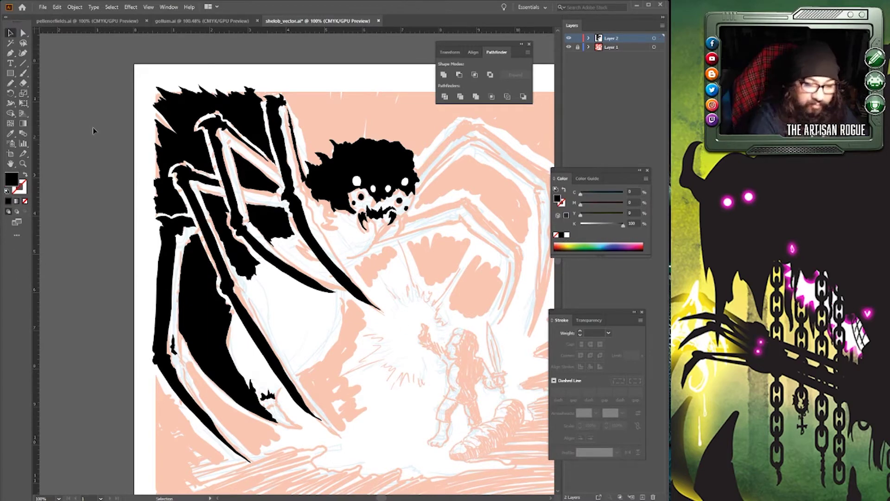
click(43, 8)
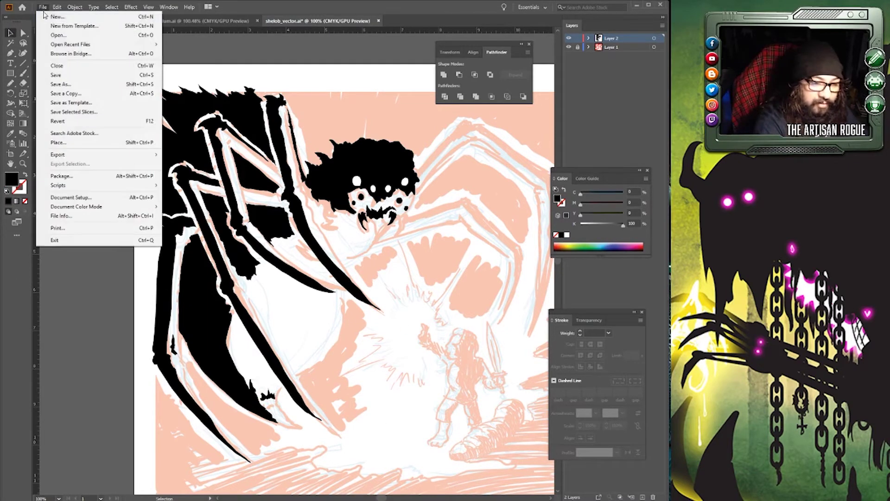
click(78, 87)
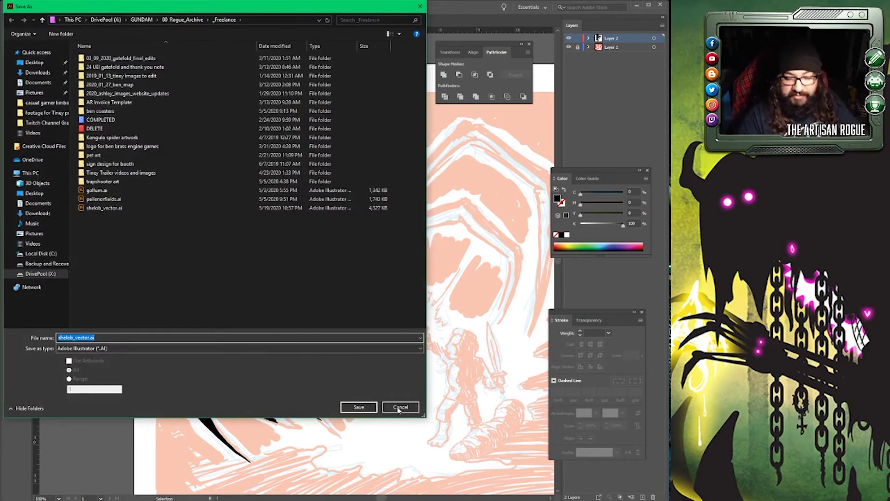
click(401, 408)
Save the shelob_vector.ai document under its existing name.
click(43, 7)
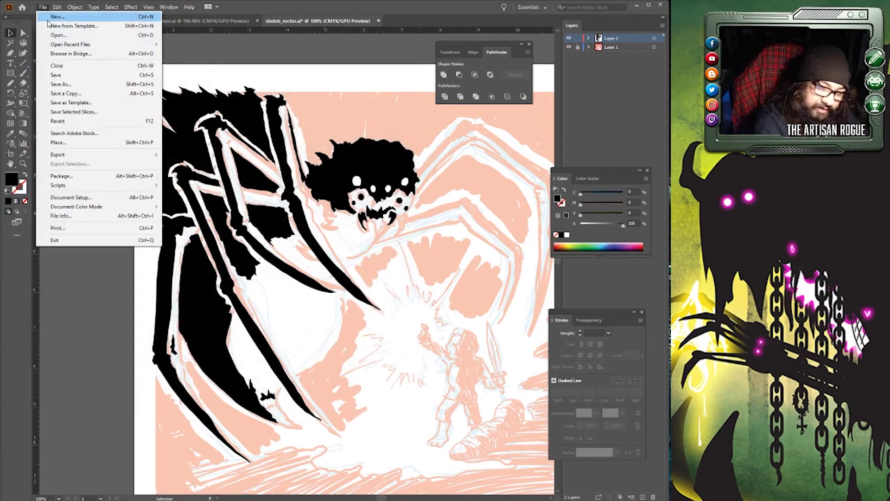
click(68, 77)
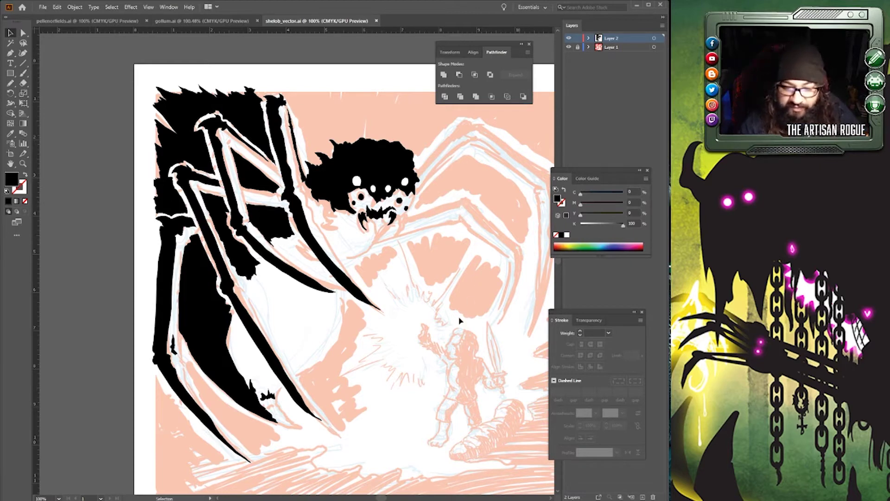
Trace the spider's upper right leg from head to pointed tip with black fill, and check it with the sketch layer briefly hidden.
scroll(382, 496, right, 5)
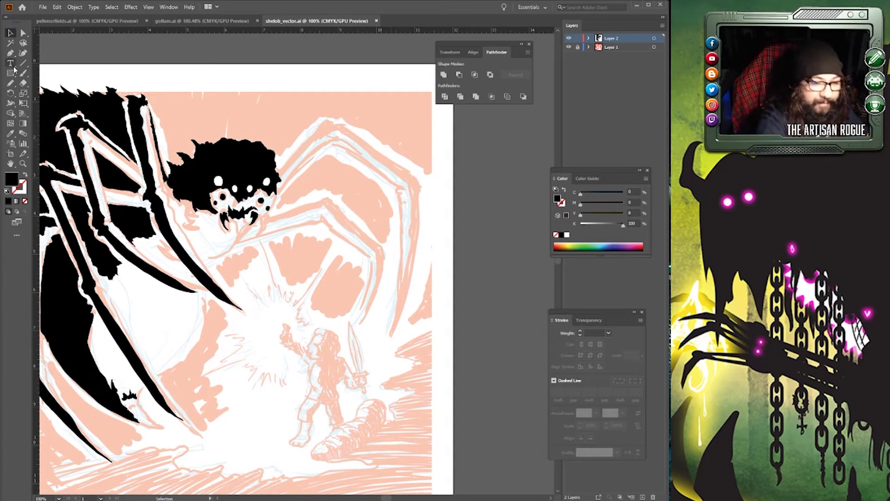
click(10, 83)
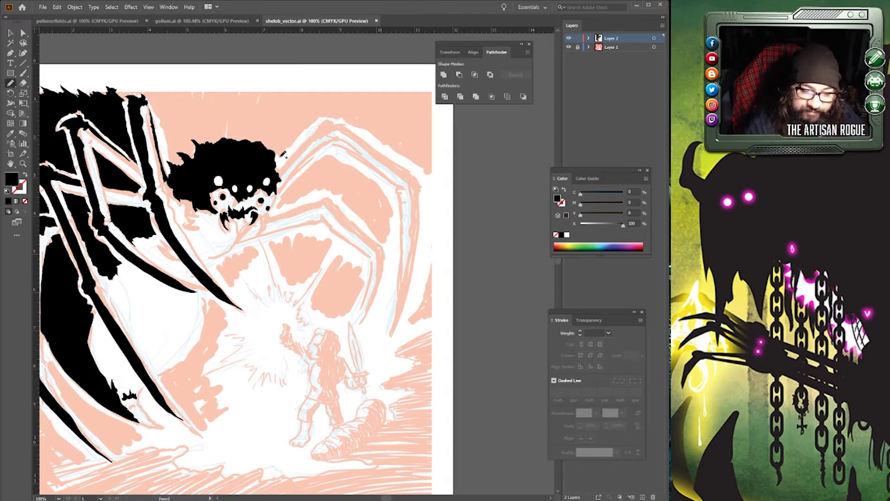
mouse_move(274, 160)
mouse_down()
mouse_move(326, 109)
mouse_move(362, 126)
mouse_move(429, 188)
mouse_move(411, 283)
mouse_move(384, 349)
mouse_move(412, 252)
mouse_move(408, 186)
mouse_move(338, 128)
mouse_move(312, 141)
mouse_move(277, 182)
mouse_move(271, 158)
mouse_up()
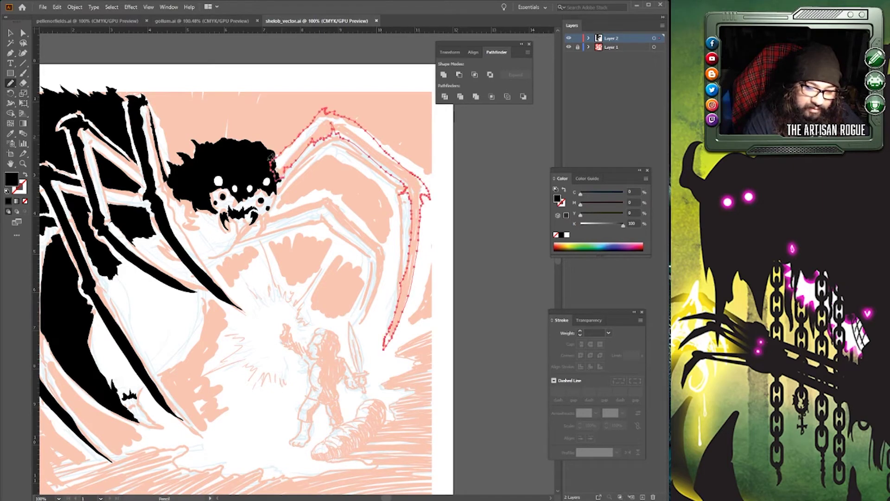
key(slash)
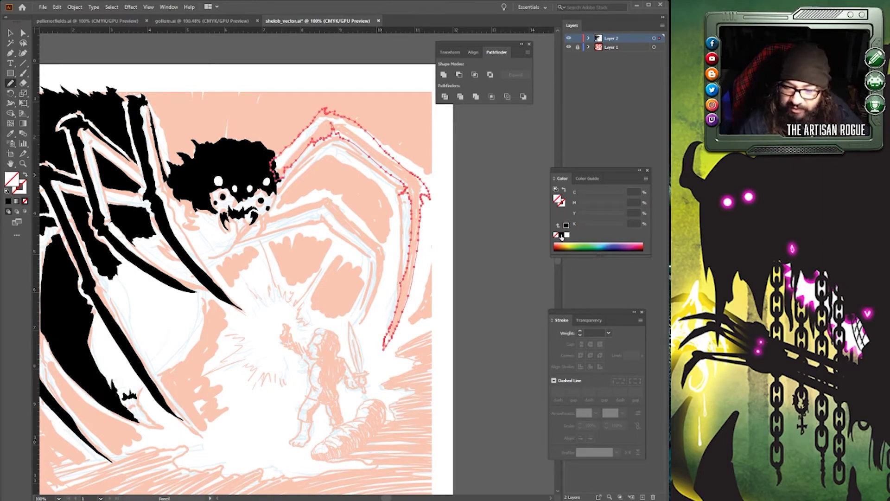
click(561, 235)
key(v)
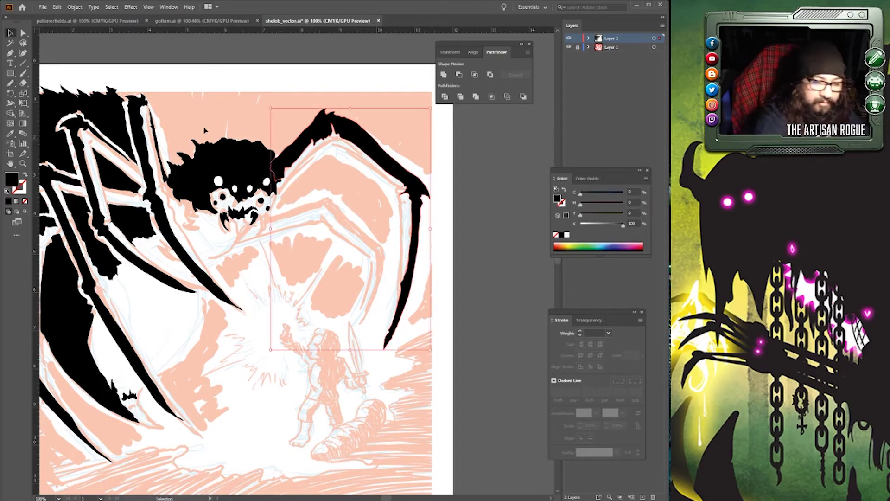
click(485, 193)
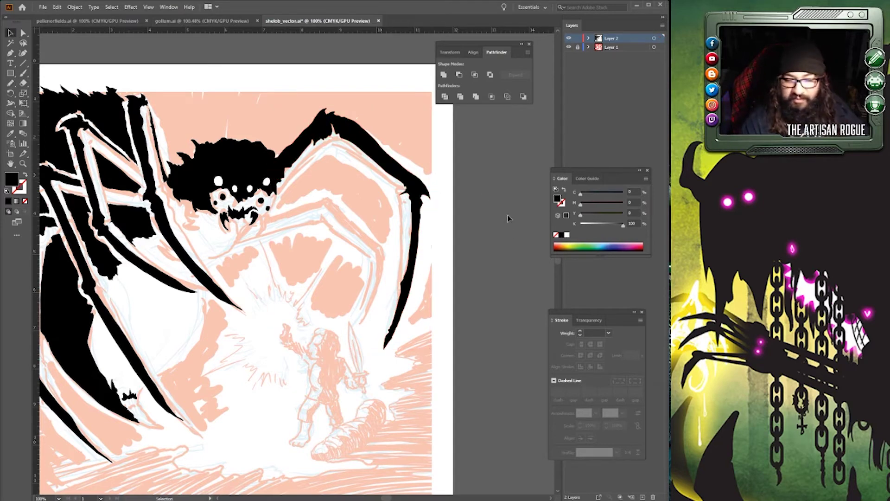
click(569, 47)
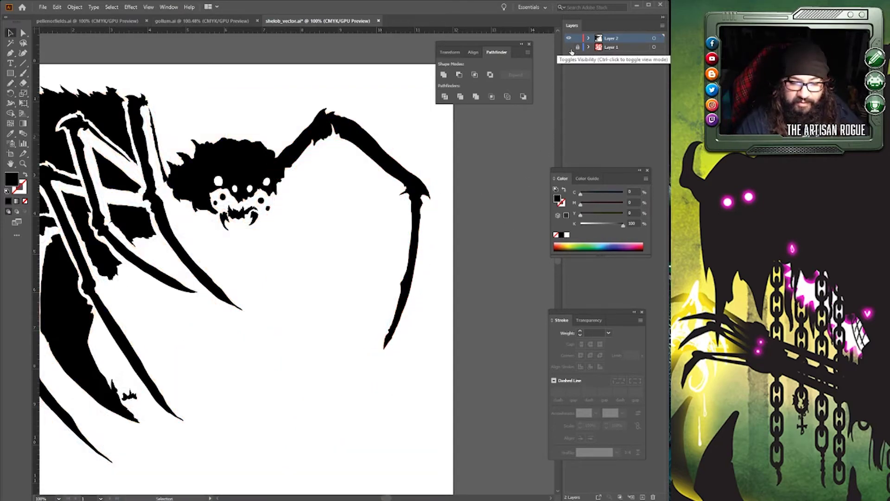
click(569, 47)
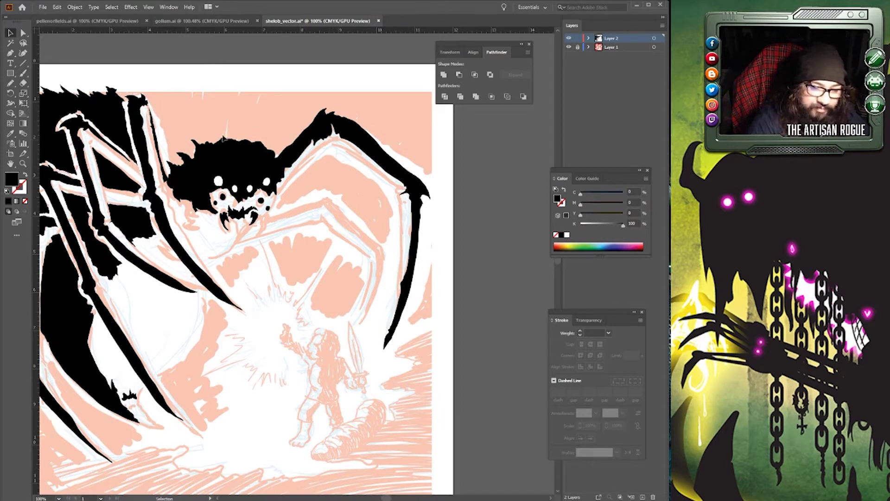
Trace the jagged dark area between the raised foreleg beside the body and the spider's head, filled with black.
click(11, 83)
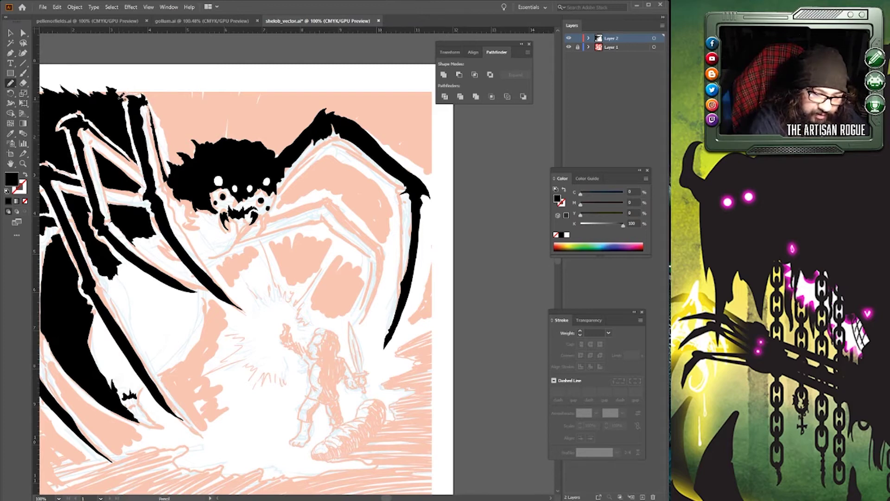
mouse_move(121, 97)
mouse_down()
mouse_move(153, 101)
mouse_move(170, 159)
mouse_move(178, 162)
mouse_move(173, 149)
mouse_move(193, 150)
mouse_move(189, 135)
mouse_move(203, 140)
mouse_move(197, 113)
mouse_move(173, 88)
mouse_move(118, 98)
mouse_up()
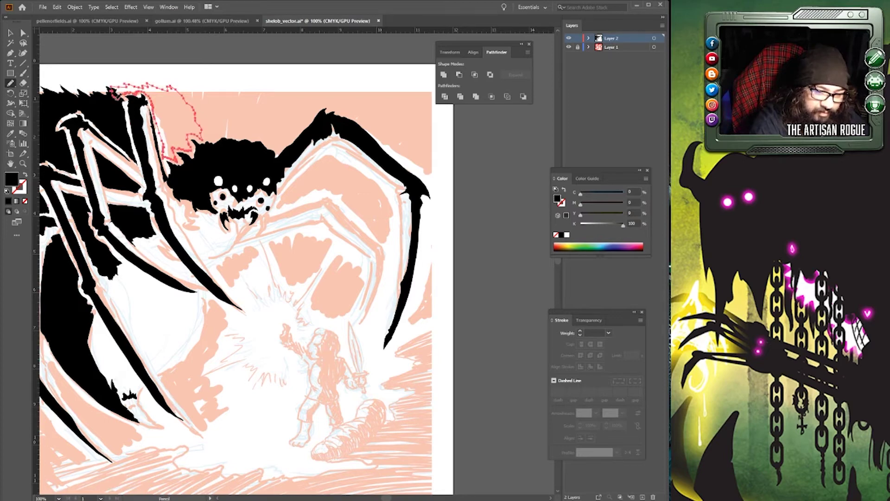
click(562, 235)
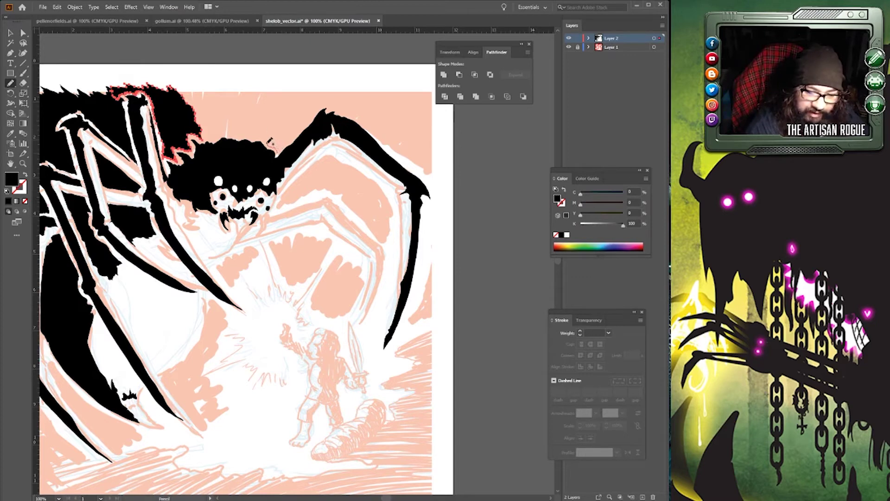
Trace the jagged dark background above the head, reaching over to the upper right leg, and fill it with black.
mouse_move(254, 123)
mouse_down()
mouse_move(203, 139)
mouse_move(178, 106)
mouse_move(178, 88)
mouse_move(194, 99)
mouse_move(195, 83)
mouse_move(213, 101)
mouse_move(218, 90)
mouse_move(237, 92)
mouse_move(258, 105)
mouse_move(254, 87)
mouse_move(268, 95)
mouse_move(283, 88)
mouse_move(284, 97)
mouse_move(327, 87)
mouse_move(282, 147)
mouse_up()
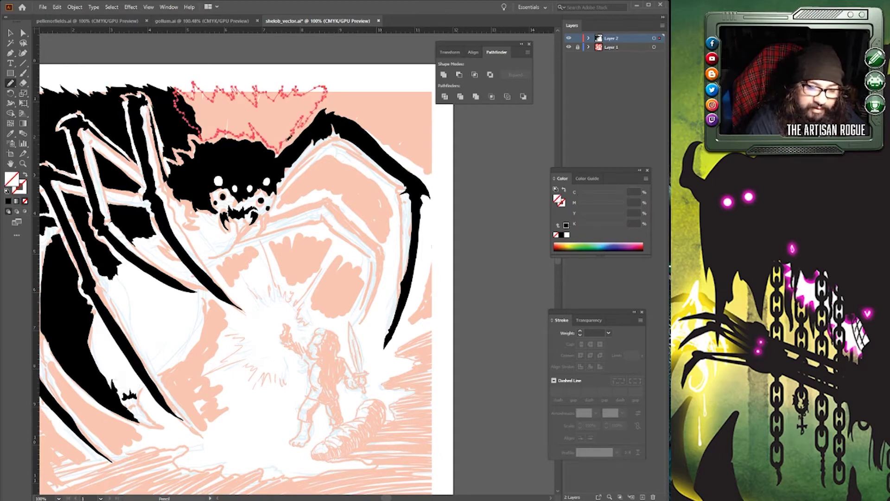
click(560, 235)
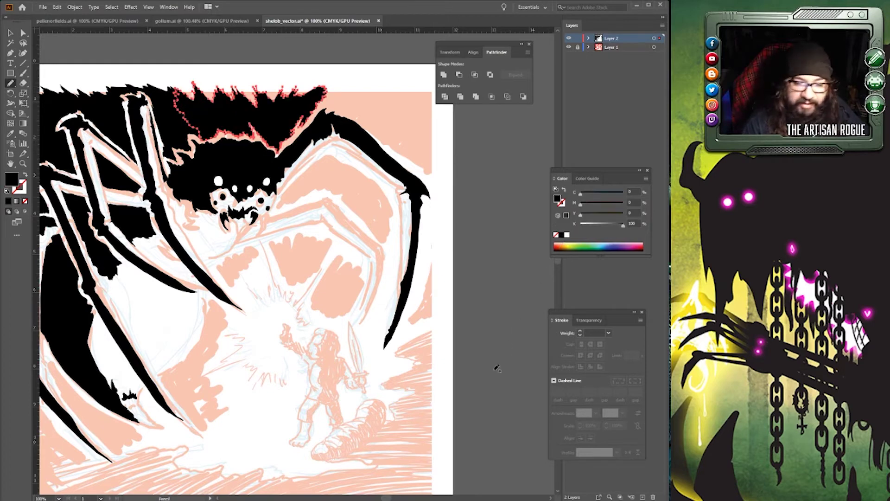
key(v)
click(287, 149)
click(474, 220)
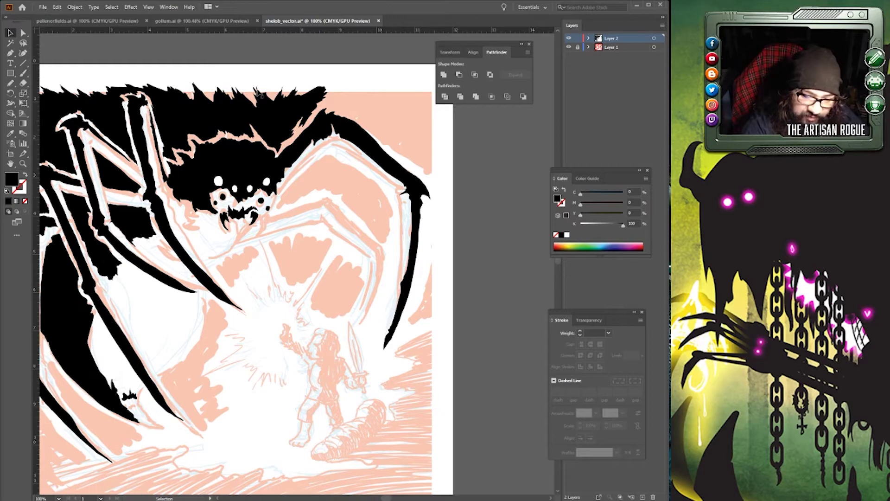
Draw a black jagged patch along the top edge of the dark background above the head to thicken its spikes.
key(n)
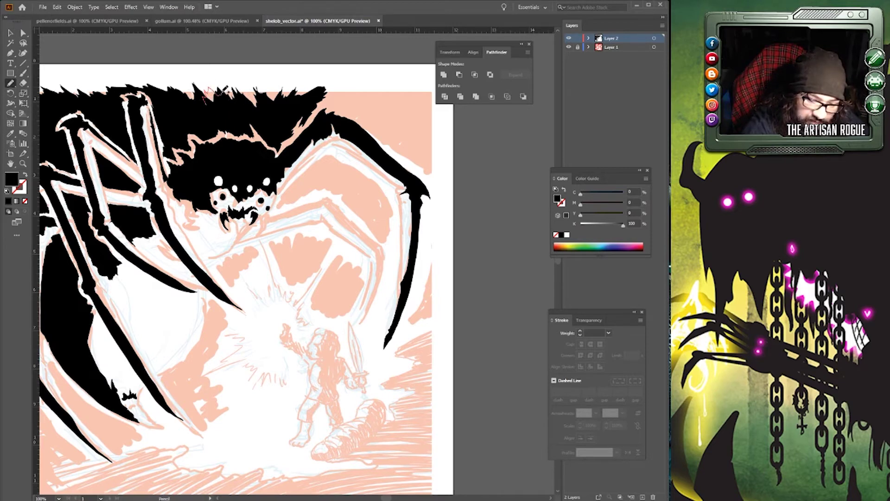
mouse_move(220, 93)
mouse_down()
mouse_move(279, 95)
mouse_move(267, 112)
mouse_move(217, 112)
mouse_move(204, 95)
mouse_up()
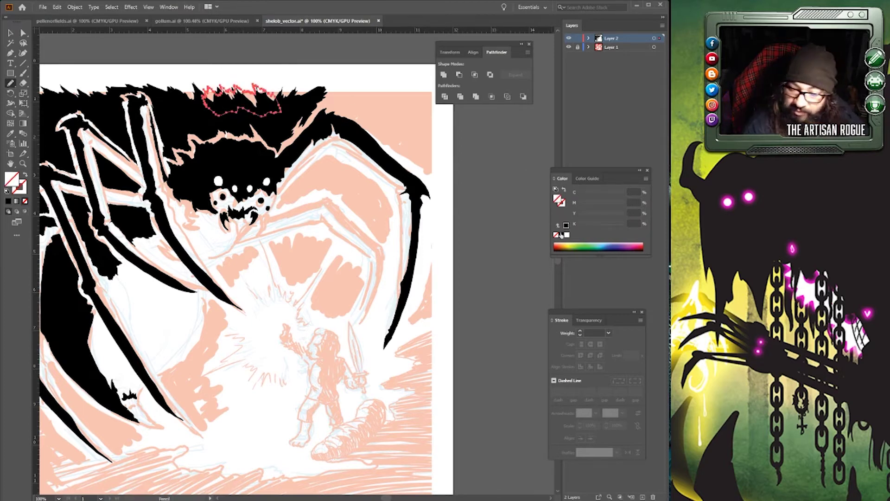
click(561, 235)
click(10, 32)
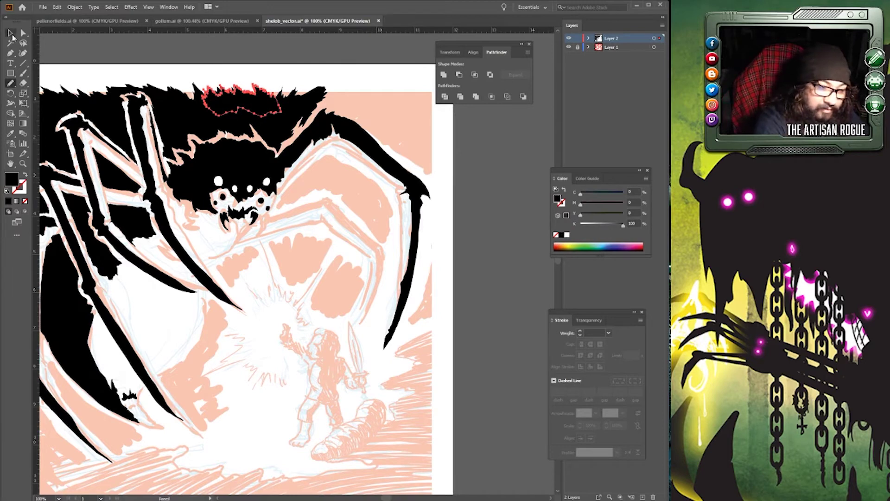
click(95, 51)
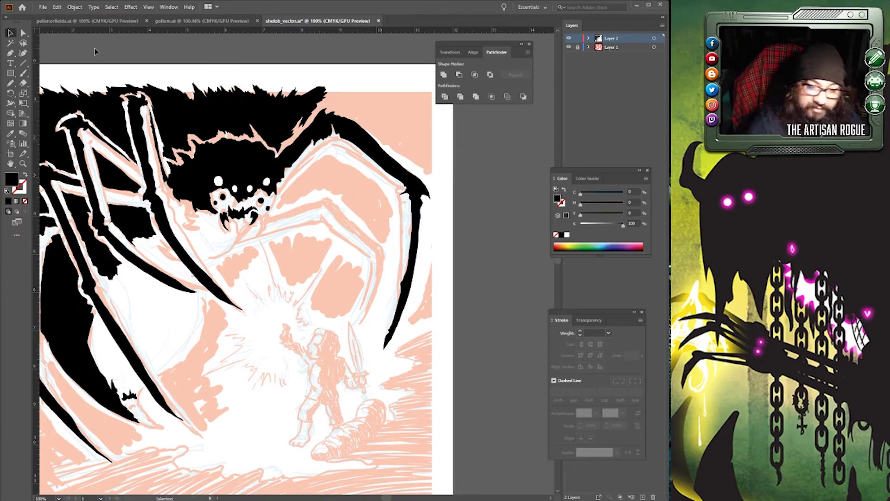
Add a second, smaller black jagged patch at the right end of the dark background's top edge.
click(10, 83)
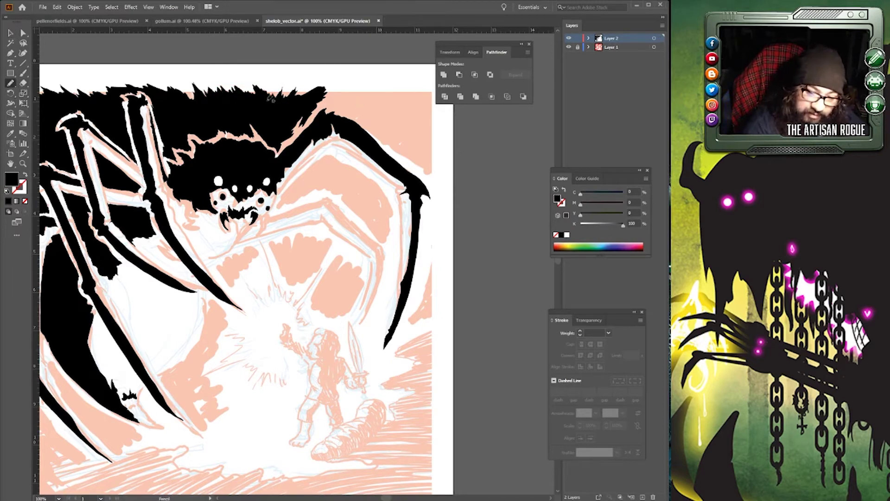
mouse_move(267, 102)
mouse_down()
mouse_move(280, 88)
mouse_move(310, 84)
mouse_move(297, 110)
mouse_move(262, 113)
mouse_up()
click(561, 235)
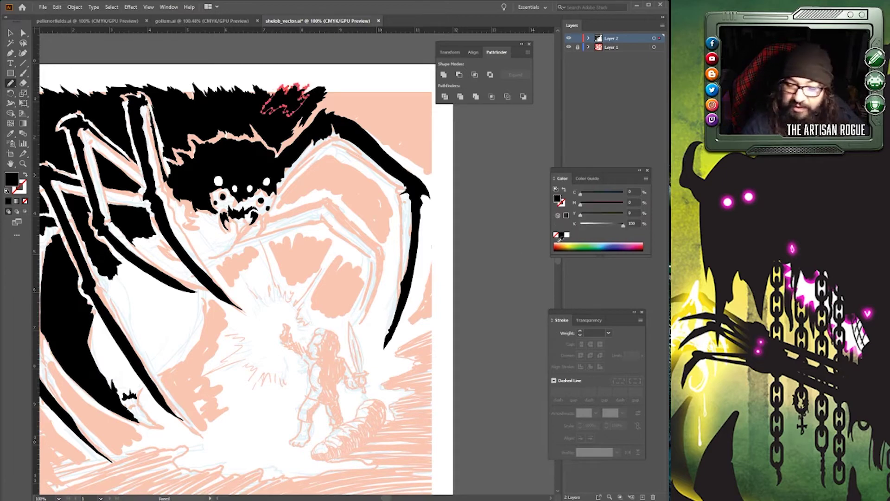
click(10, 32)
click(493, 182)
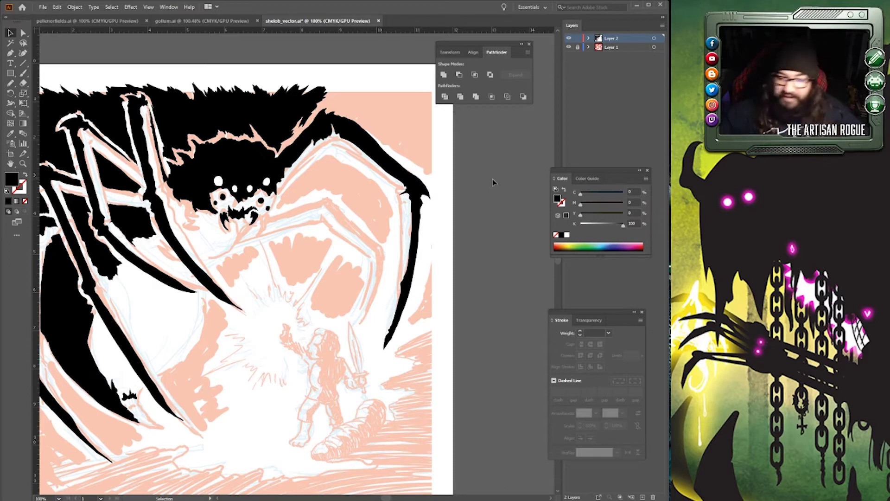
Look over the gollum.ai artwork and the castle battle artwork in the other open documents.
click(191, 21)
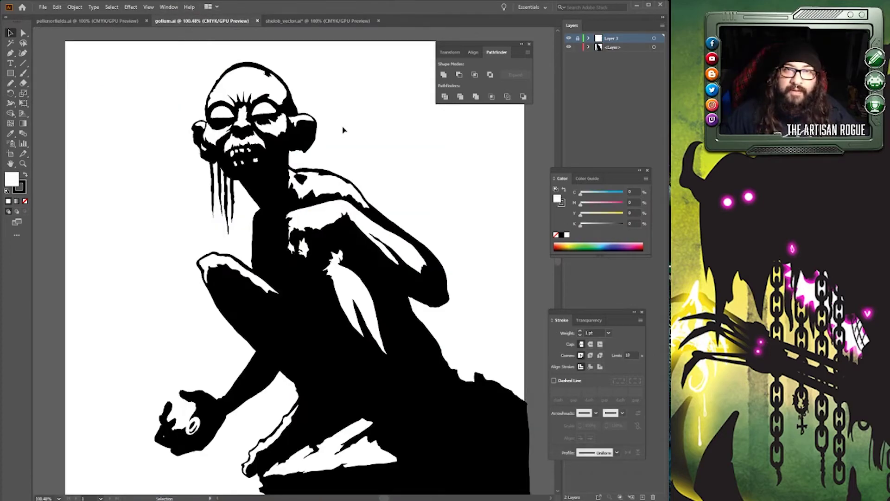
scroll(343, 130, down, 1)
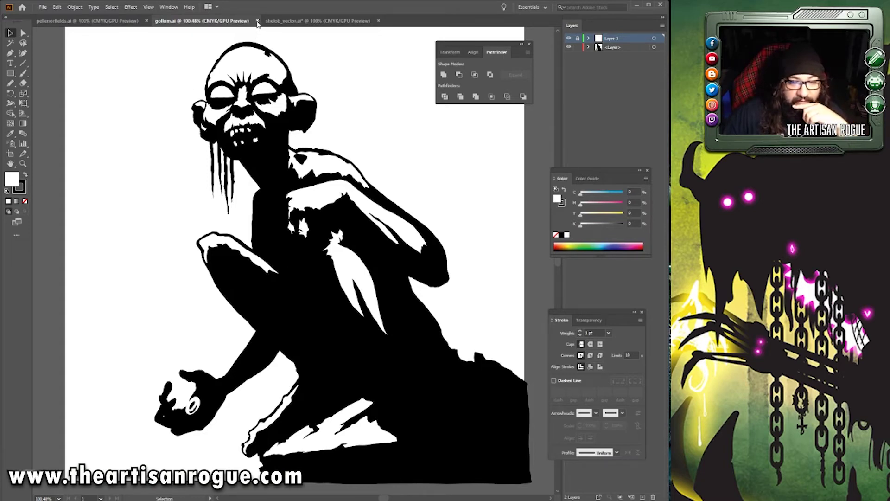
click(93, 21)
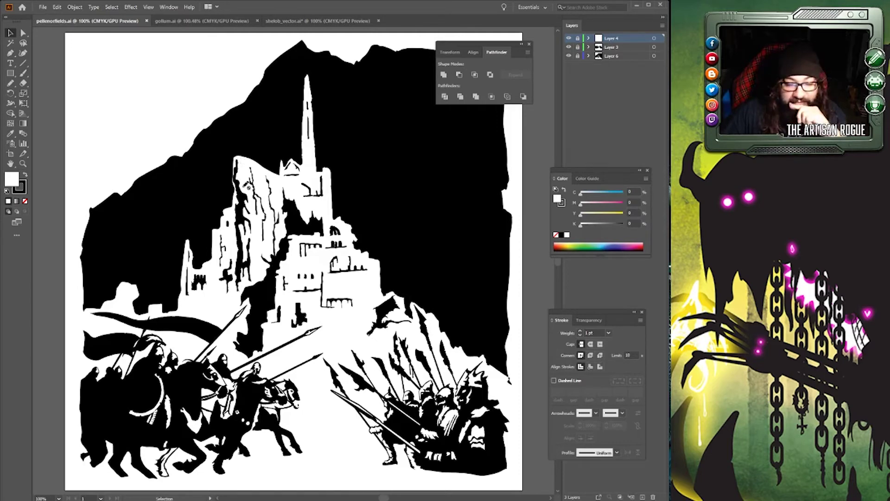
Return to the shelob_vector.ai document and save it under its existing name.
click(323, 21)
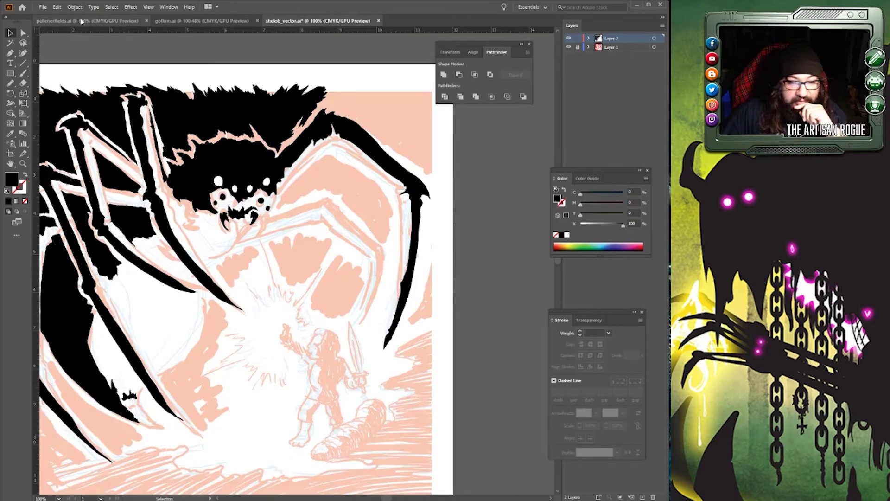
click(43, 7)
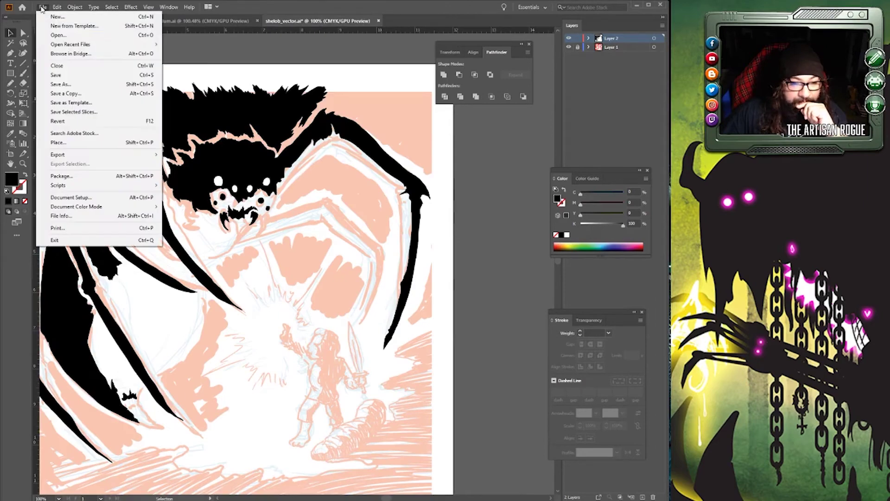
click(80, 75)
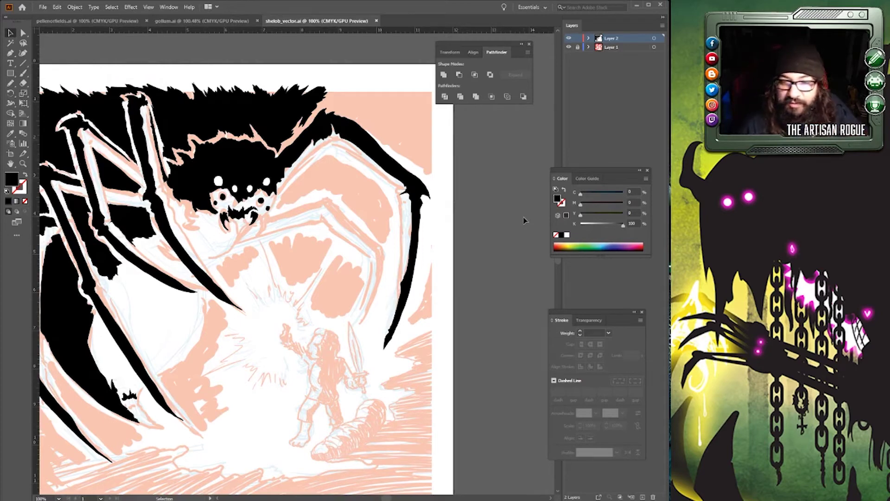
Trace the two thin curved pincers below the spider's mouth, one on each side, with black fill.
click(10, 83)
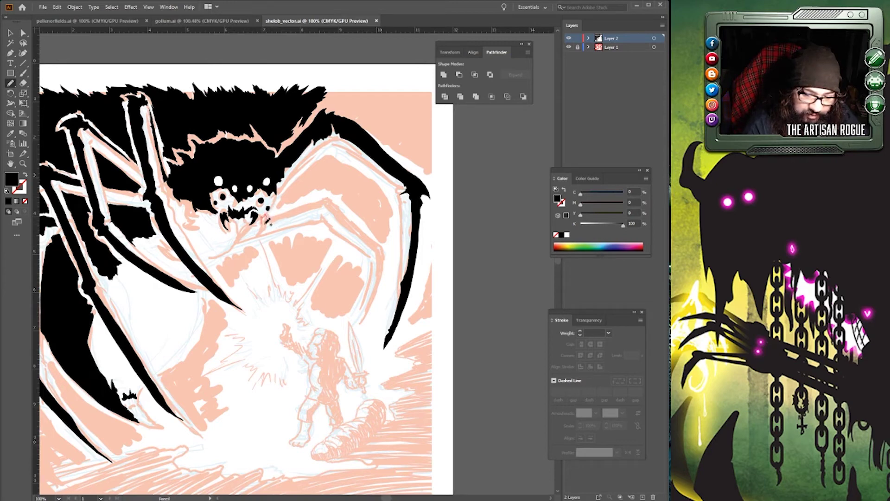
drag(265, 226, 254, 238)
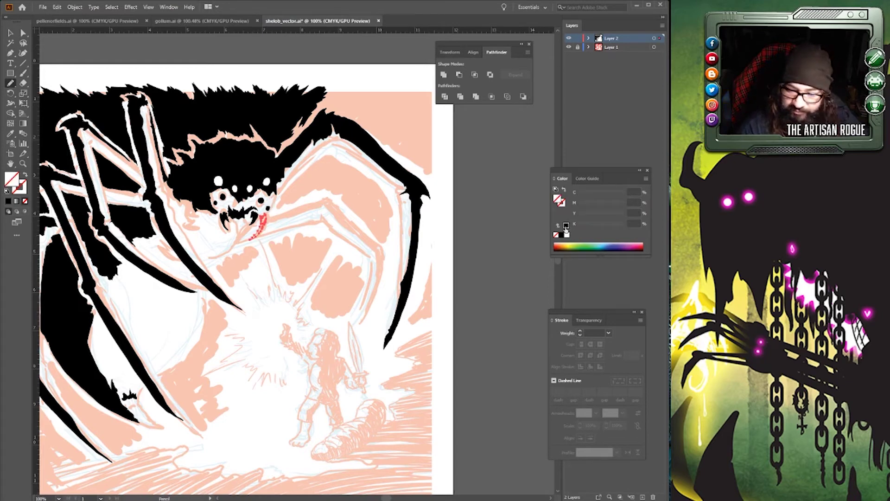
click(566, 226)
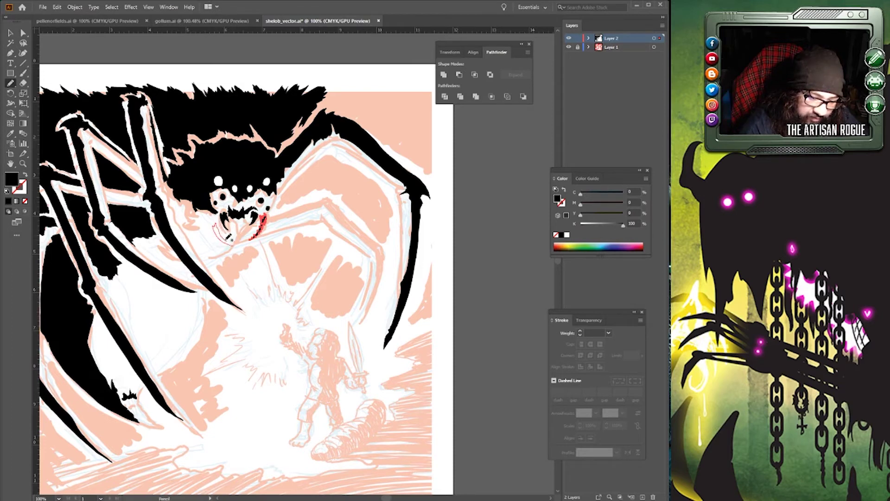
drag(228, 237, 237, 246)
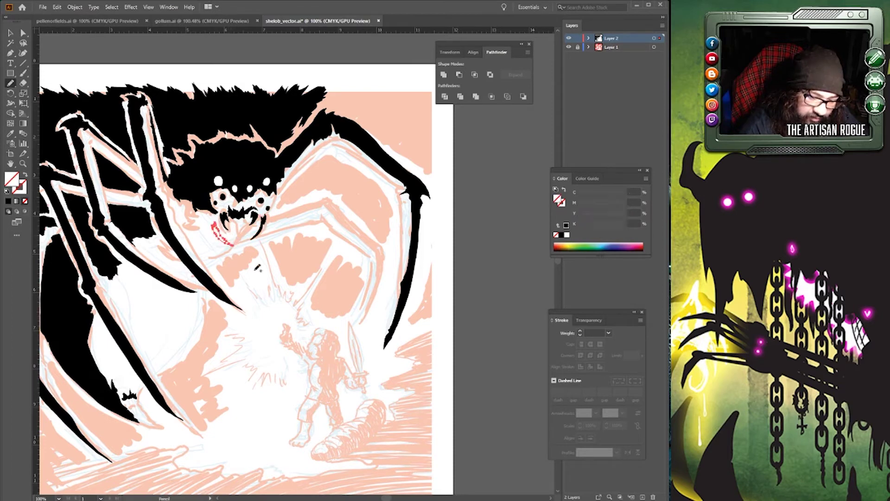
click(557, 250)
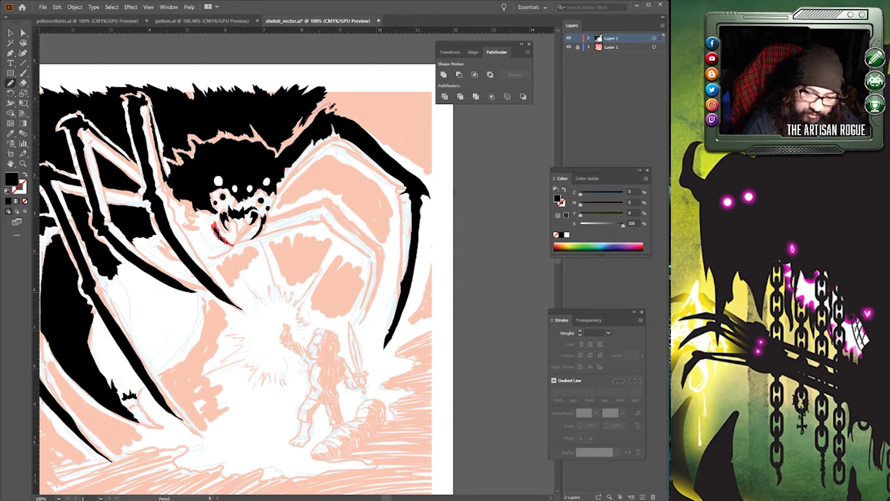
Trace the dark background above the upper right leg out to the artwork's edge in black, and check it with the sketch layer briefly hidden.
mouse_move(348, 111)
mouse_down()
mouse_move(431, 182)
mouse_move(431, 91)
mouse_move(326, 88)
mouse_move(304, 116)
mouse_up()
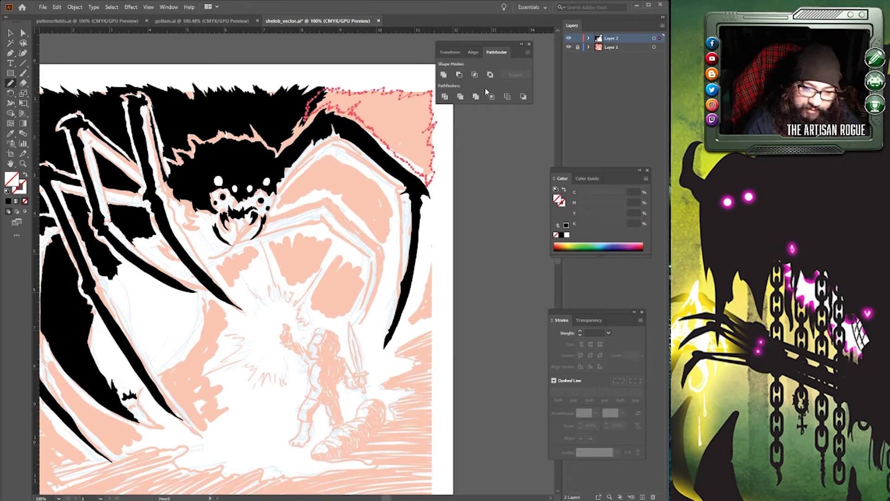
click(562, 235)
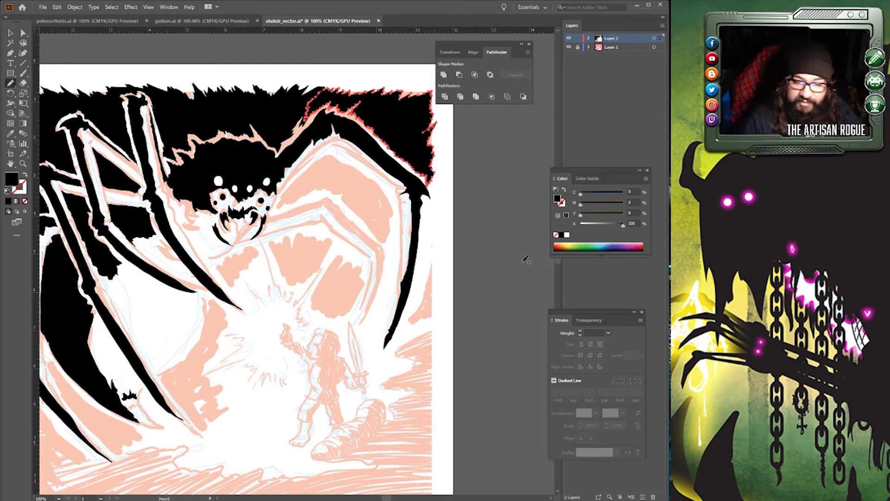
key(v)
click(494, 198)
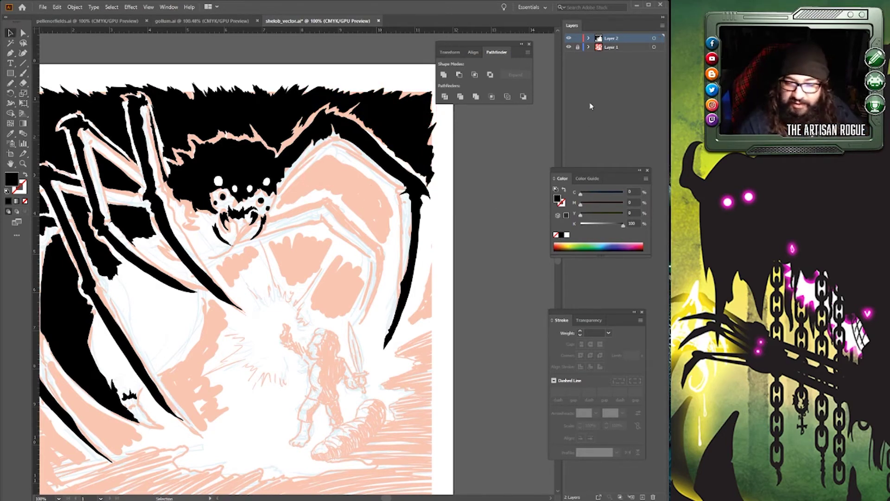
click(569, 48)
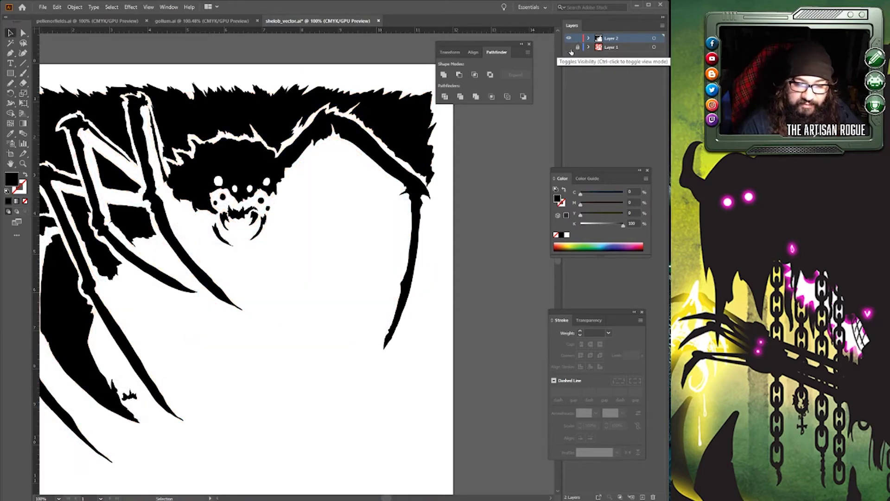
click(570, 47)
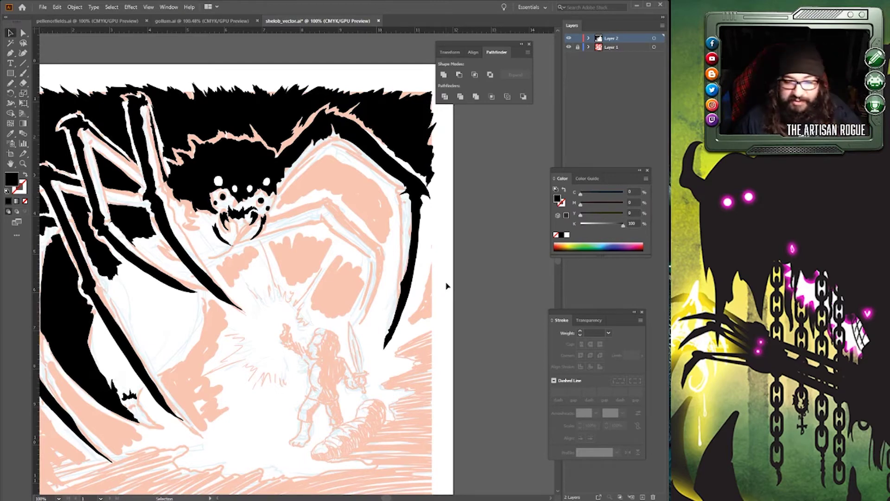
Trace the dark area enclosed between the upper right leg and the smaller leg beneath it, with black fill.
click(10, 83)
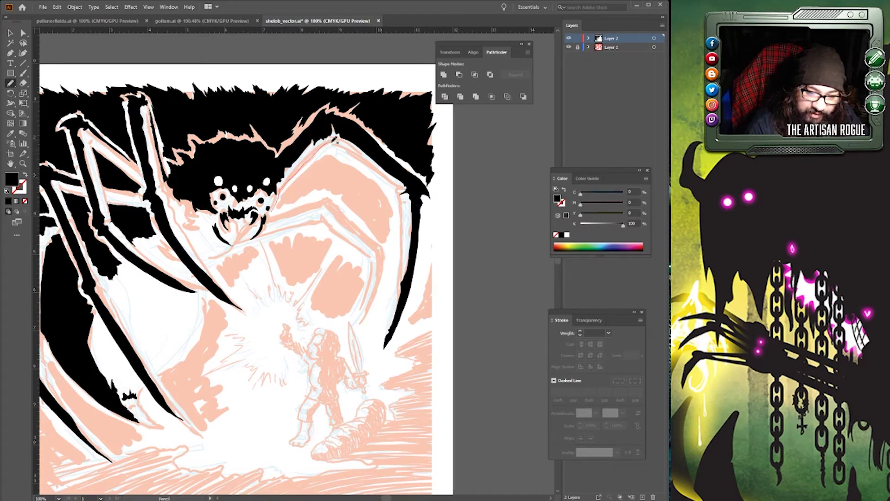
mouse_move(339, 143)
mouse_down()
mouse_move(397, 187)
mouse_move(394, 293)
mouse_move(386, 243)
mouse_up()
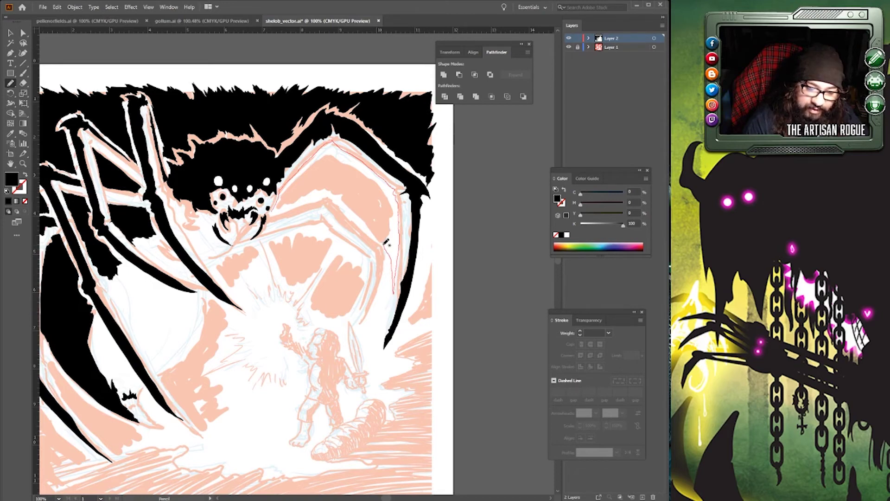
mouse_move(384, 242)
mouse_down()
mouse_move(333, 191)
mouse_move(274, 207)
mouse_up()
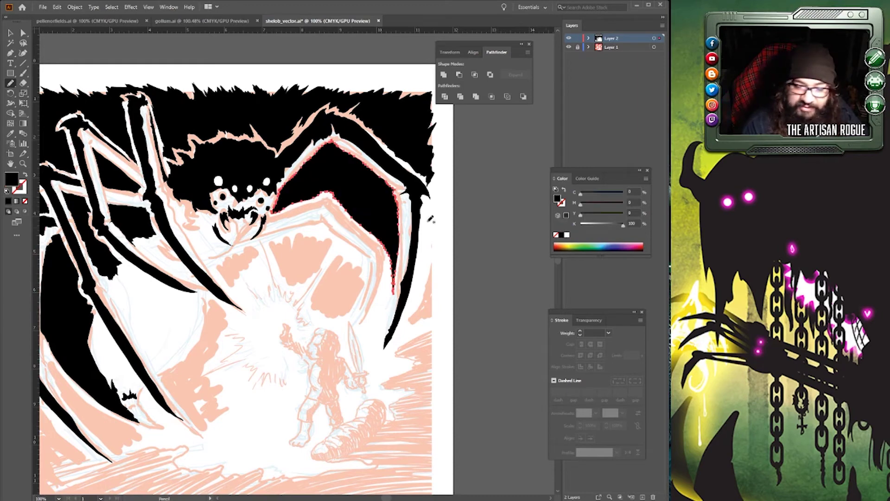
key(v)
click(465, 362)
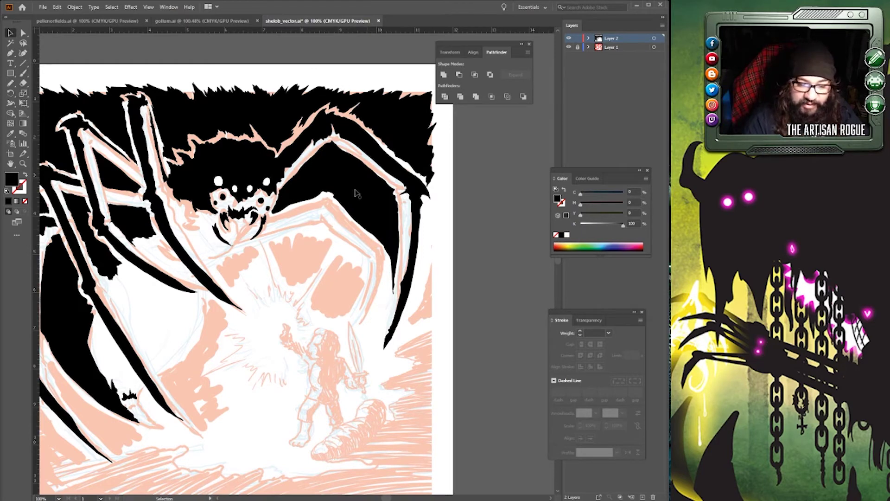
Trace the smaller leg beneath the upper right leg, from the spider's face to its pointed tip, with black fill.
key(n)
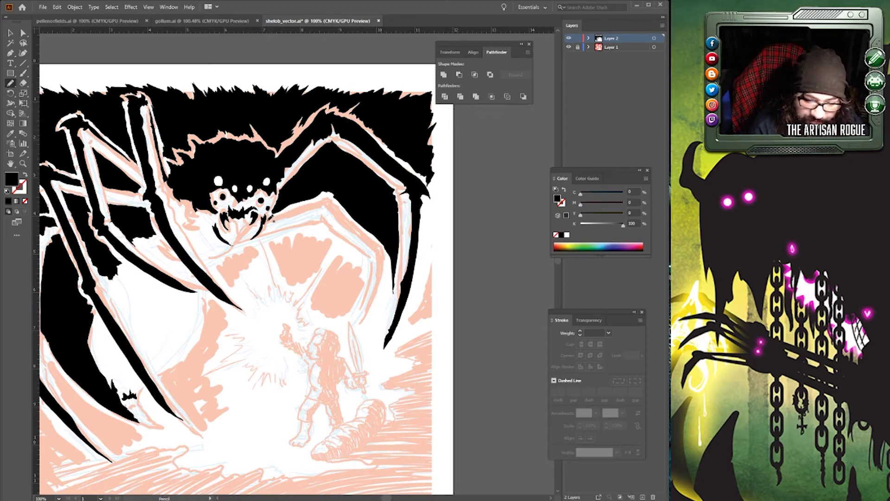
drag(268, 224, 331, 193)
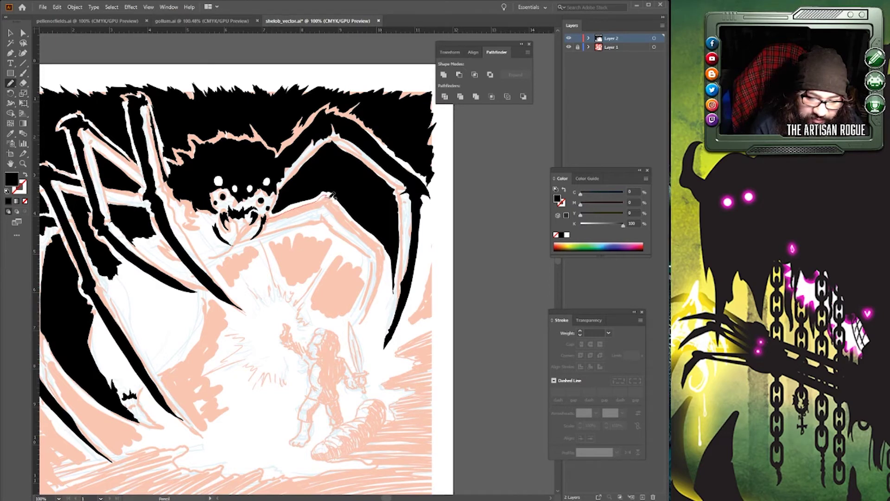
mouse_move(337, 198)
mouse_down()
mouse_move(390, 258)
mouse_move(361, 329)
mouse_move(380, 260)
mouse_move(335, 214)
mouse_move(341, 221)
mouse_move(327, 211)
mouse_move(280, 223)
mouse_up()
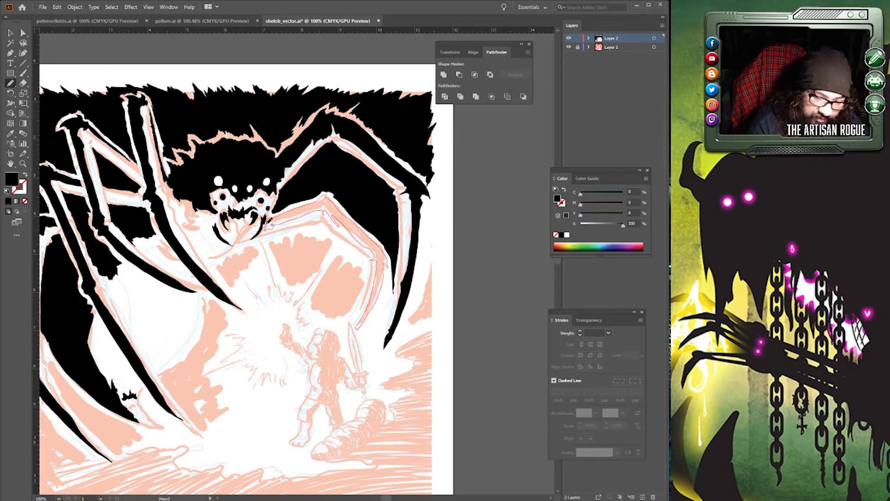
drag(271, 225, 268, 227)
key(slash)
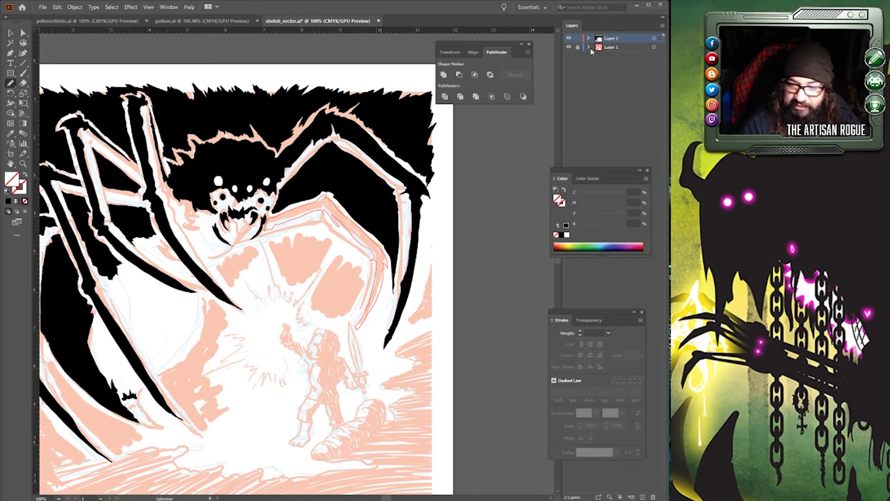
click(561, 234)
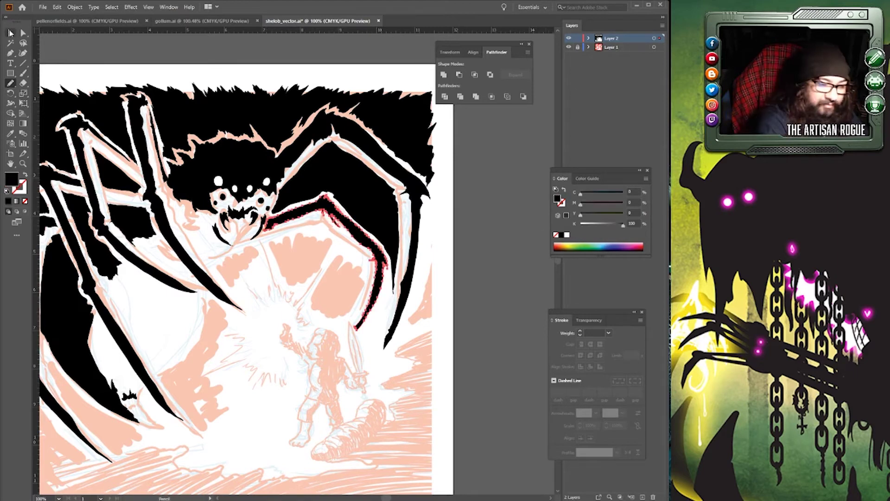
click(10, 33)
click(198, 52)
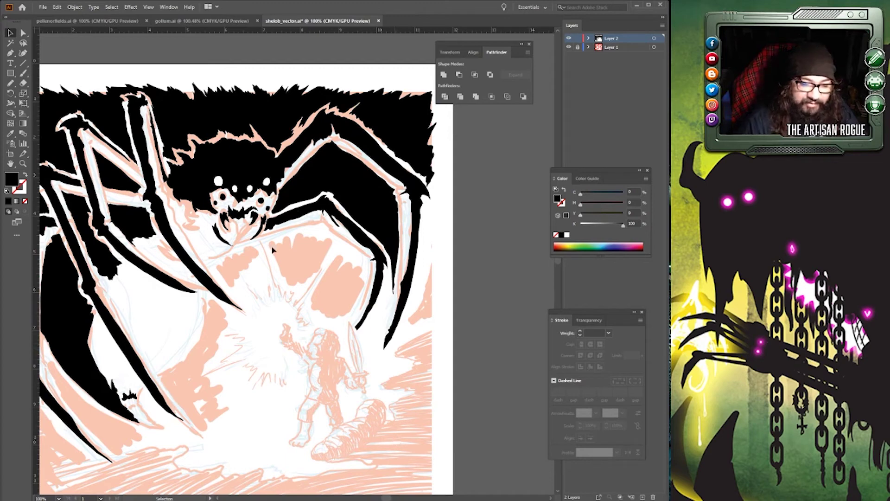
Check the black tracing with the sketch layer briefly hidden, and save the document.
click(569, 48)
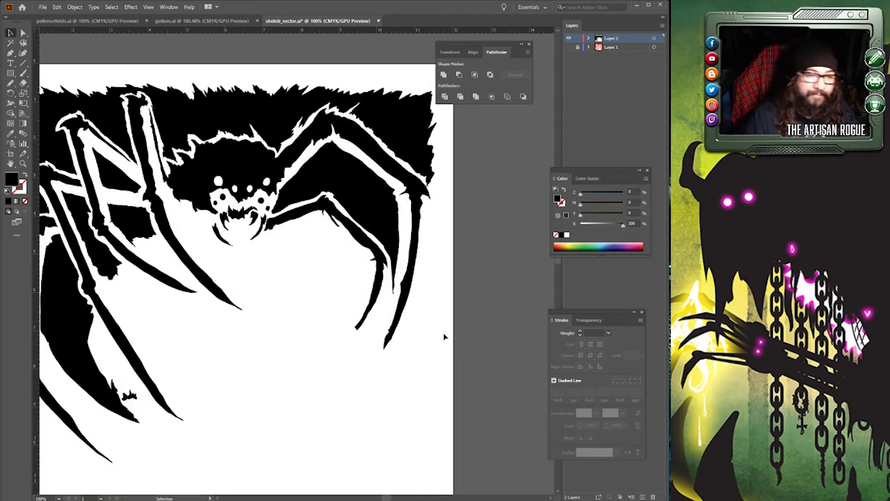
click(42, 7)
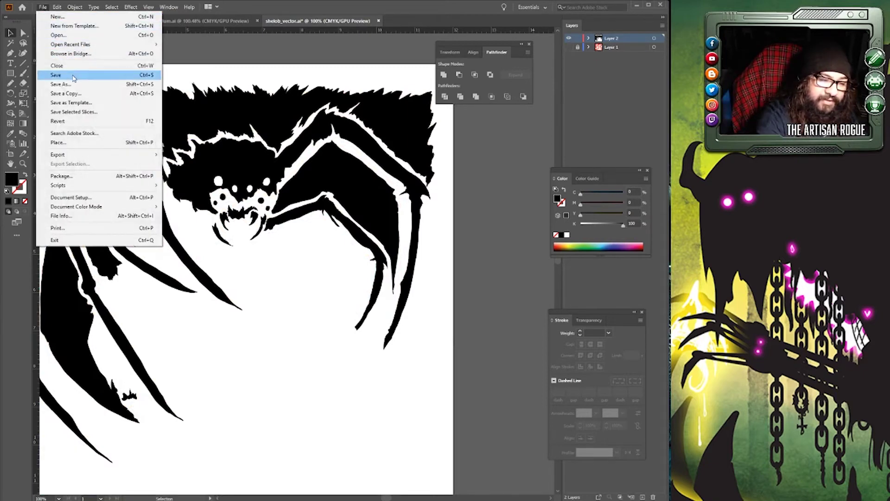
click(51, 74)
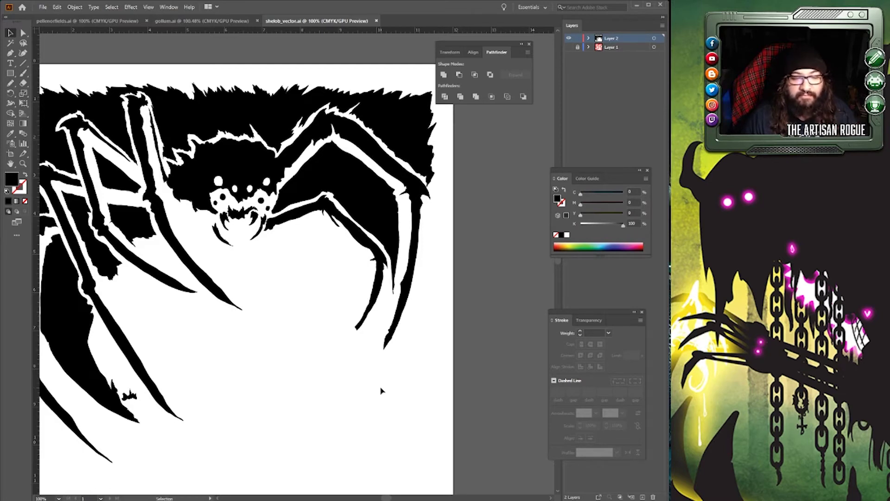
click(569, 47)
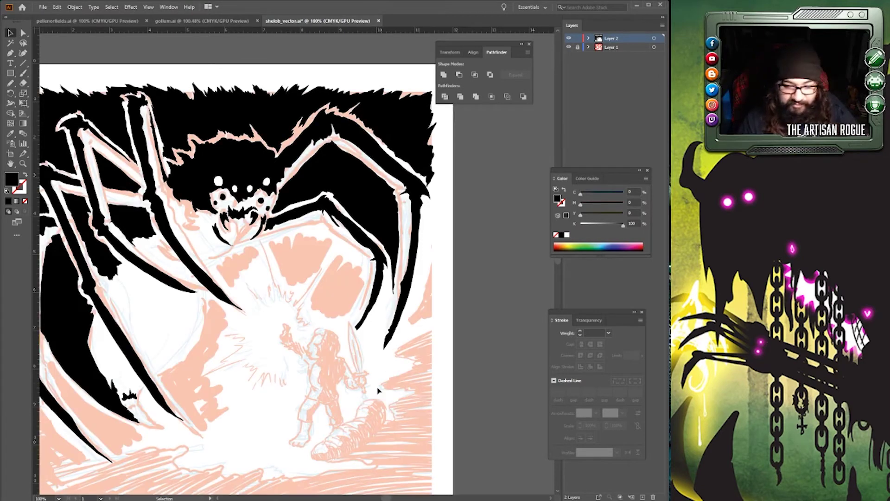
Trace the dark background between the smaller right leg and the spiky light burst in black, and check it with the sketch layer briefly hidden.
click(10, 83)
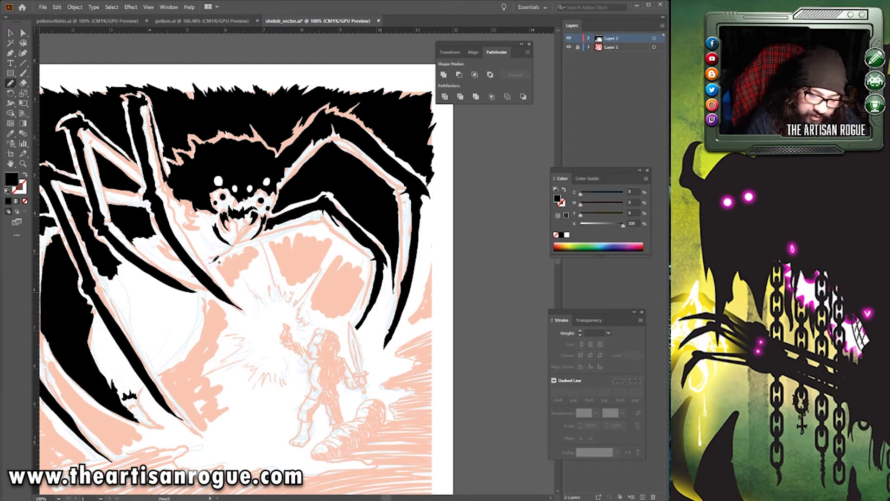
mouse_move(213, 261)
mouse_down()
mouse_move(325, 219)
mouse_move(369, 264)
mouse_move(356, 315)
mouse_move(351, 307)
mouse_move(333, 316)
mouse_move(315, 305)
mouse_move(313, 292)
mouse_move(332, 256)
mouse_move(306, 284)
mouse_move(292, 284)
mouse_move(269, 250)
mouse_move(273, 277)
mouse_move(263, 285)
mouse_move(252, 276)
mouse_move(250, 291)
mouse_move(237, 285)
mouse_move(240, 304)
mouse_move(208, 258)
mouse_up()
click(561, 235)
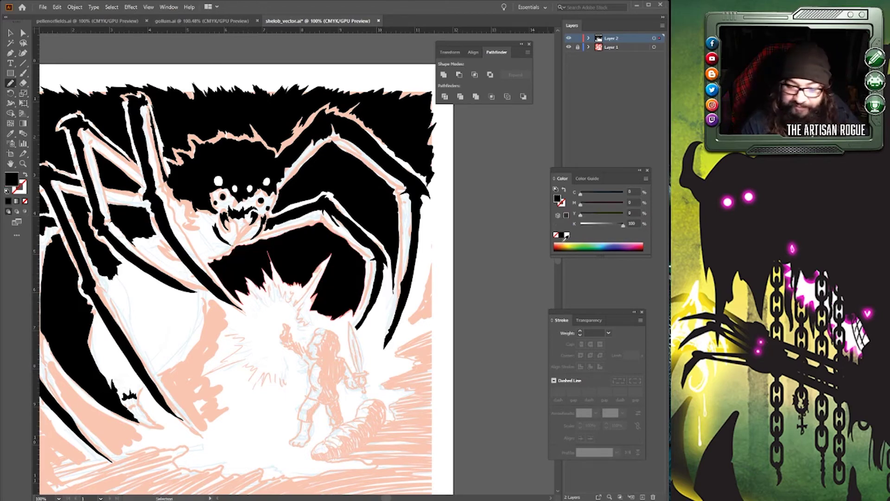
key(v)
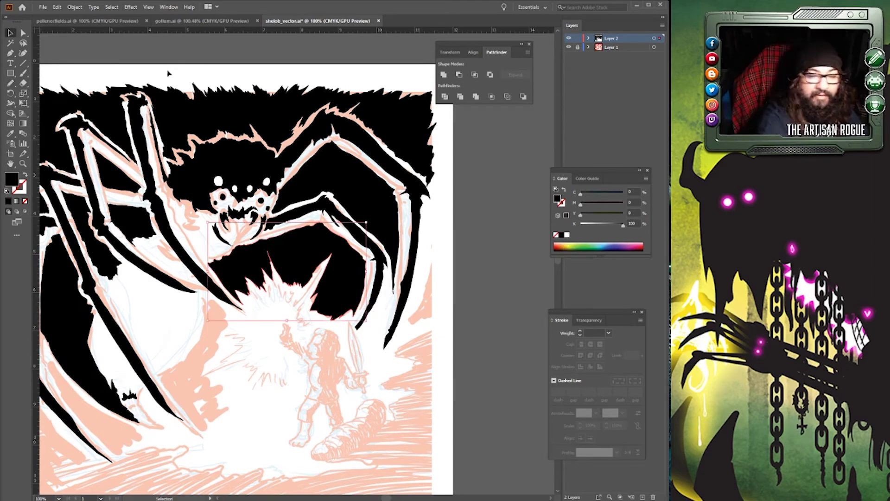
click(569, 46)
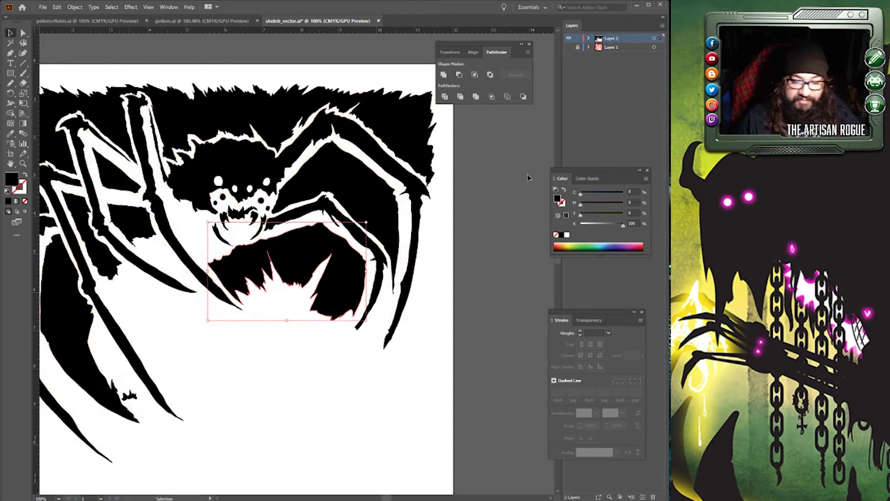
click(569, 47)
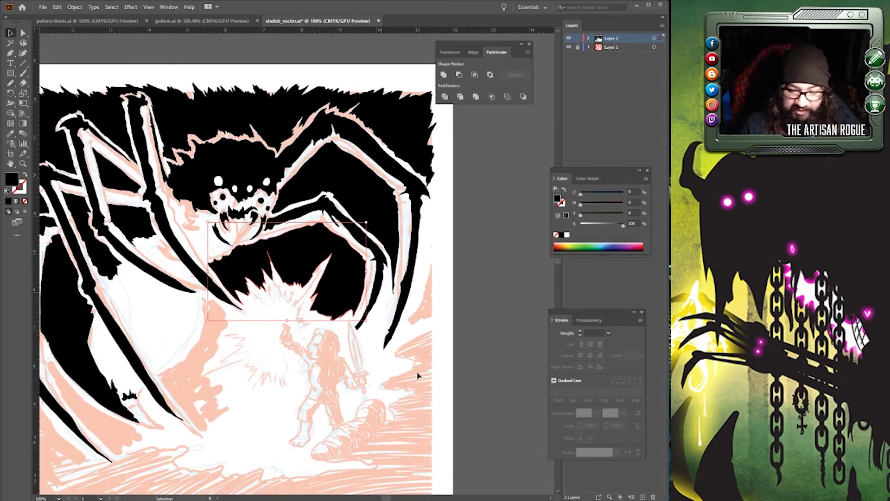
Trace the jagged dark area between the lower ends of the two right legs, with black fill.
click(15, 83)
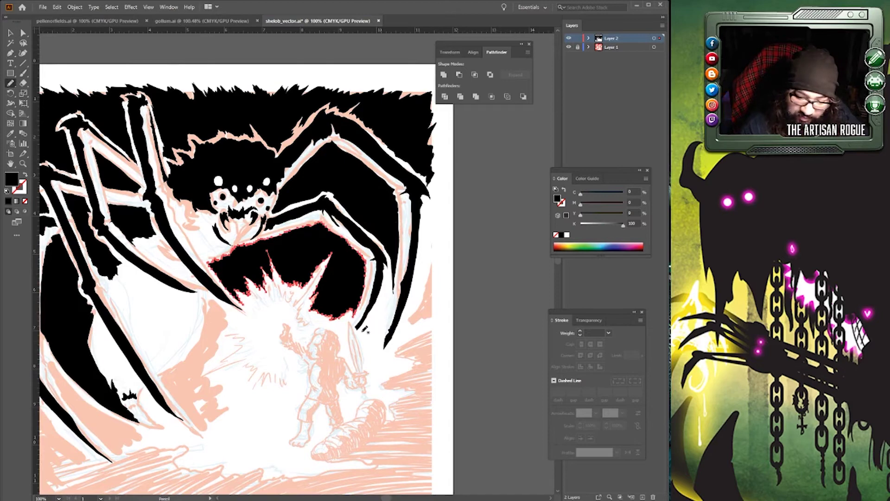
mouse_move(362, 329)
mouse_down()
mouse_move(394, 258)
mouse_move(398, 286)
mouse_move(375, 362)
mouse_move(364, 331)
mouse_up()
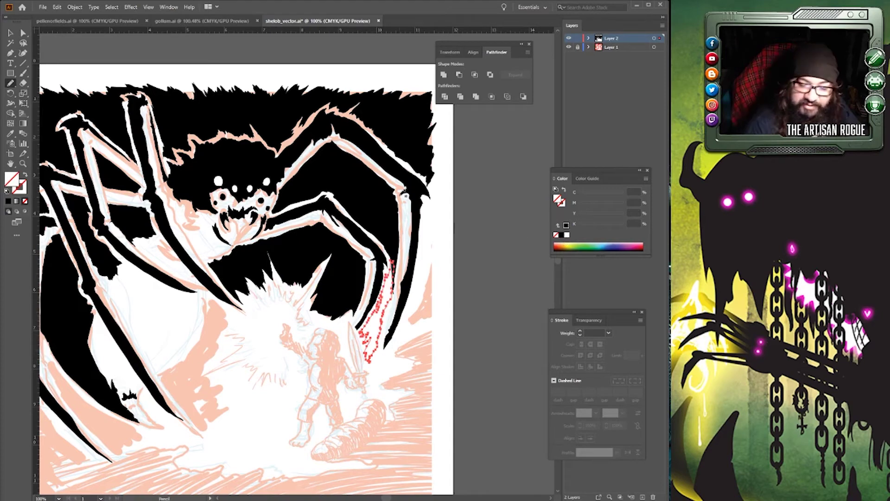
click(561, 235)
key(v)
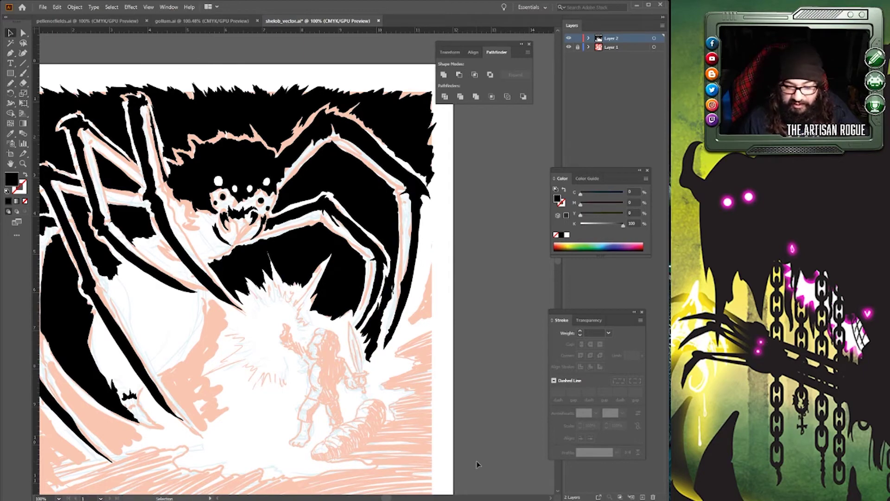
Check the whole artwork with the sketch layer briefly hidden, and save the document.
scroll(433, 392, down, 3)
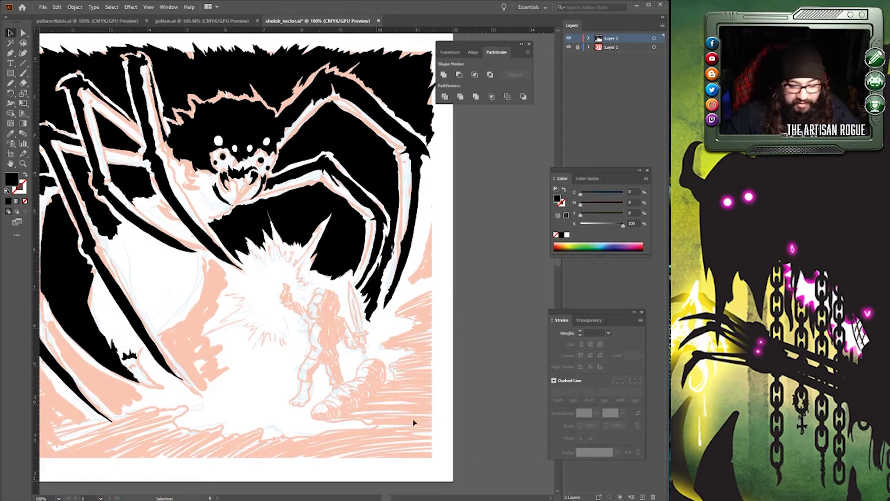
click(149, 7)
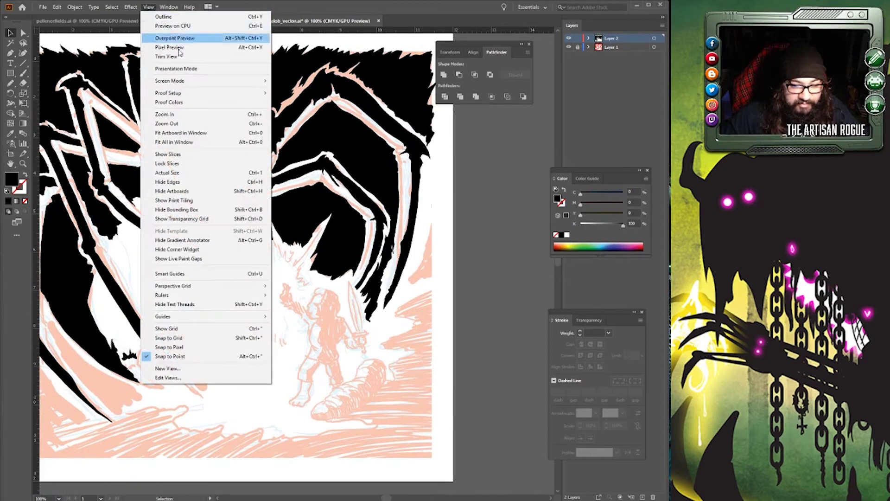
click(195, 124)
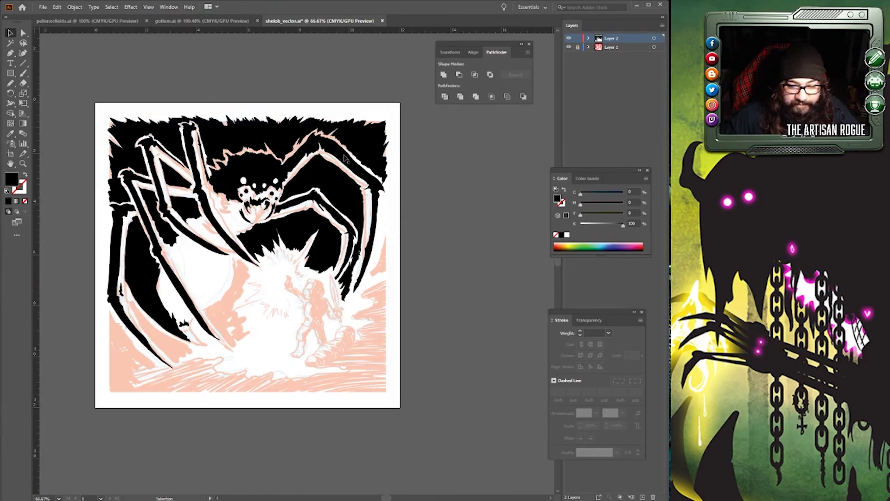
click(568, 48)
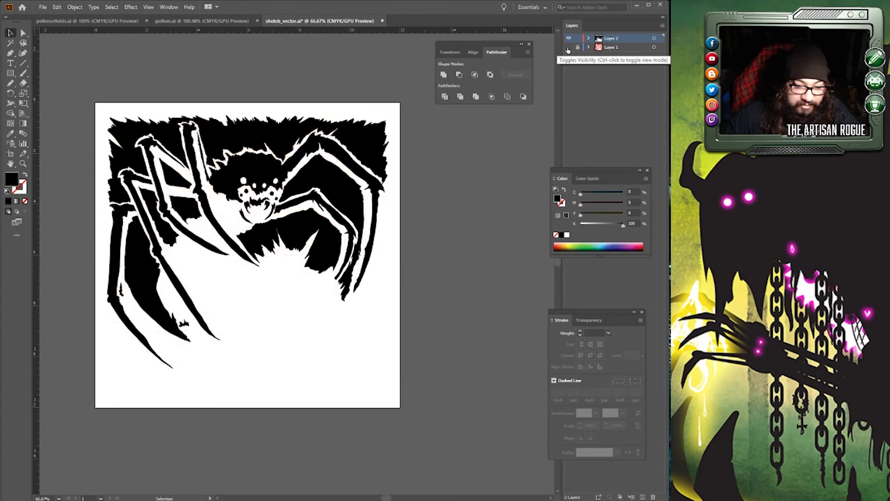
click(568, 47)
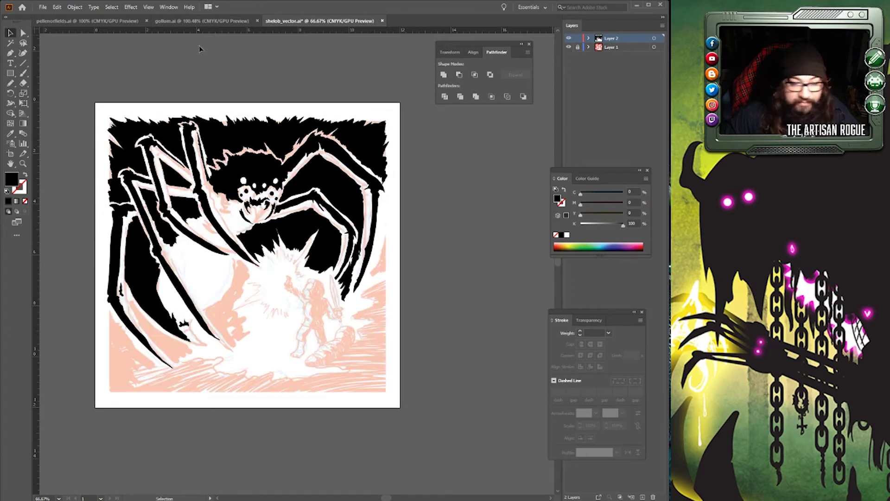
click(42, 9)
click(84, 77)
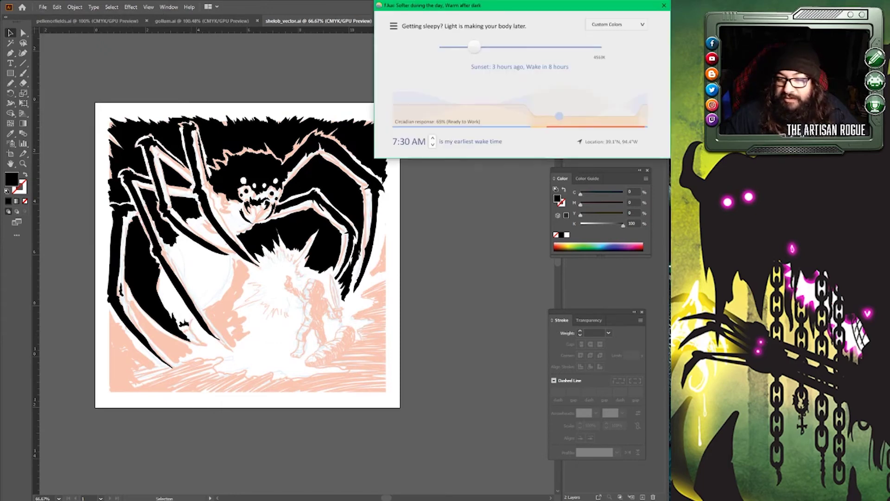
In f.lux, disable the screen colour adjustment for an hour and close its window.
click(391, 29)
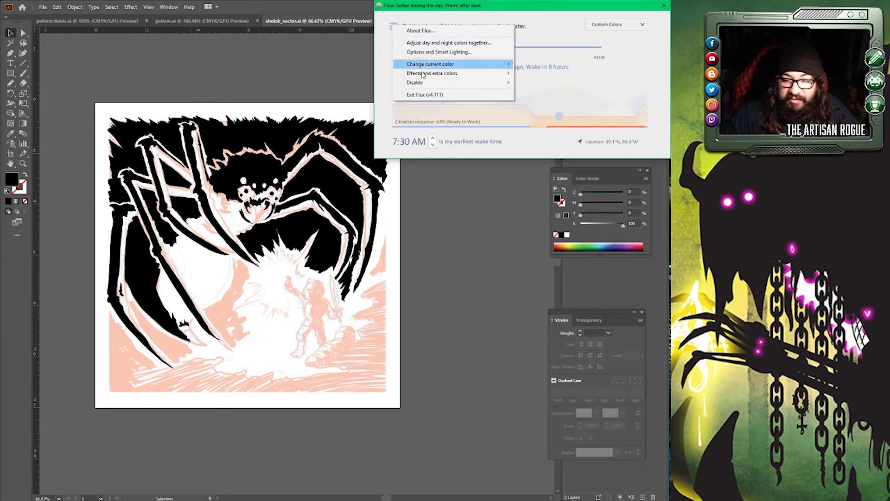
mouse_move(485, 86)
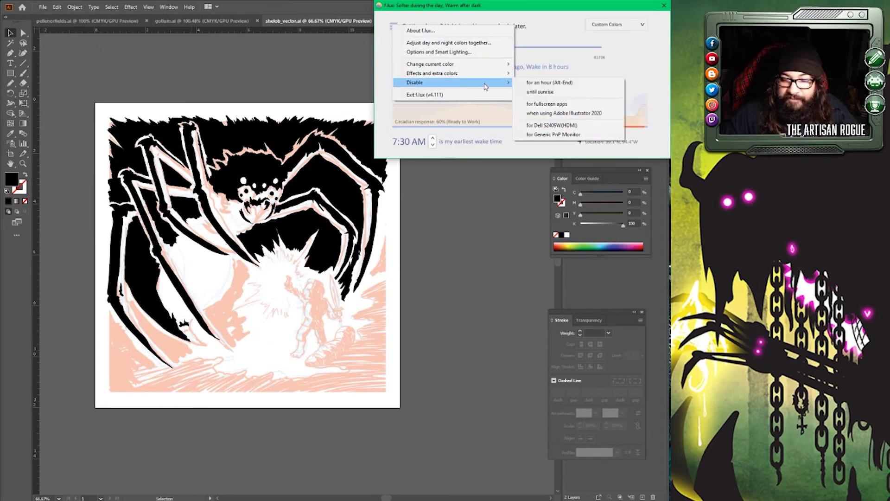
click(547, 83)
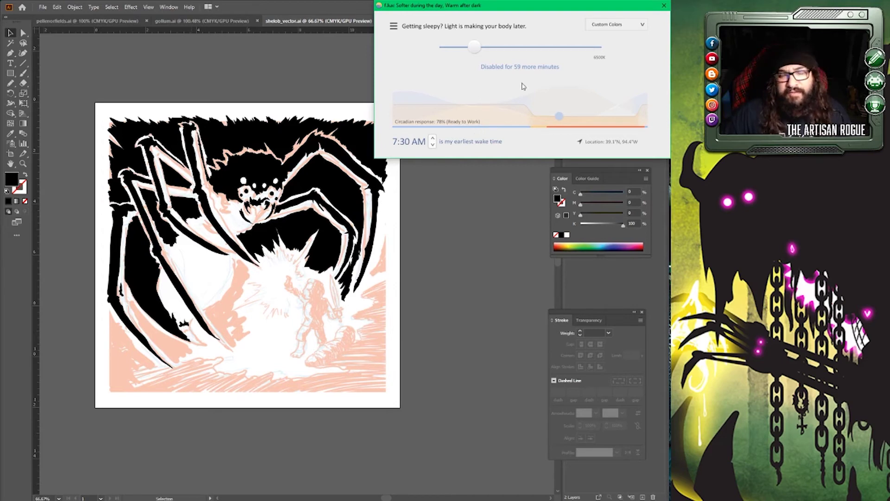
click(663, 5)
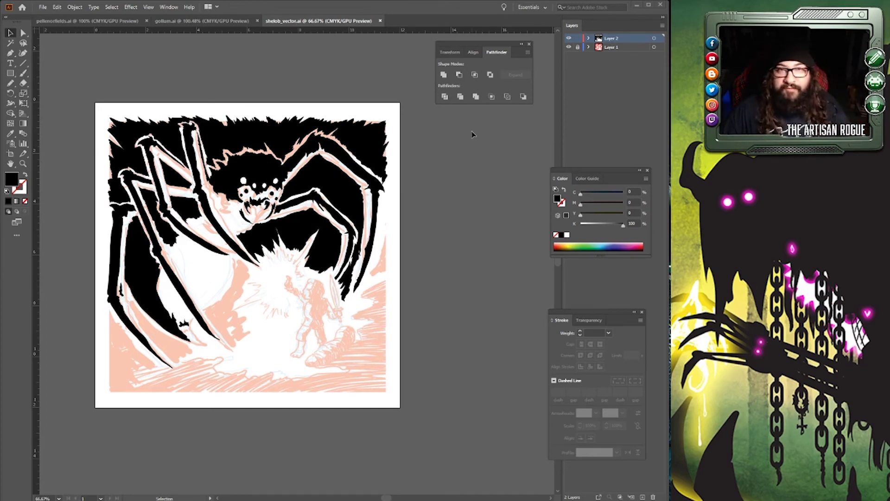
Examine the untraced ground, the figure with the sword and the spider's face up close, and view the artwork at actual size.
click(23, 163)
click(125, 371)
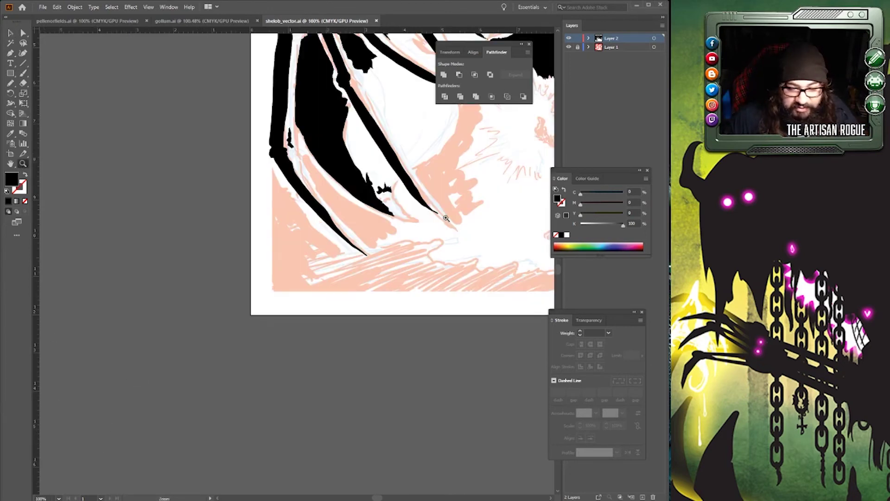
scroll(482, 185, down, 1)
scroll(490, 182, up, 2)
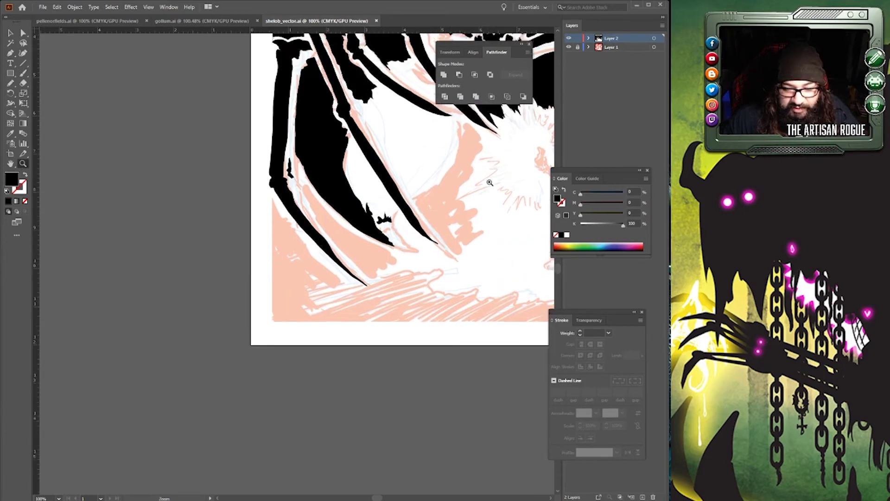
scroll(484, 188, up, 1)
click(481, 200)
scroll(408, 251, down, 3)
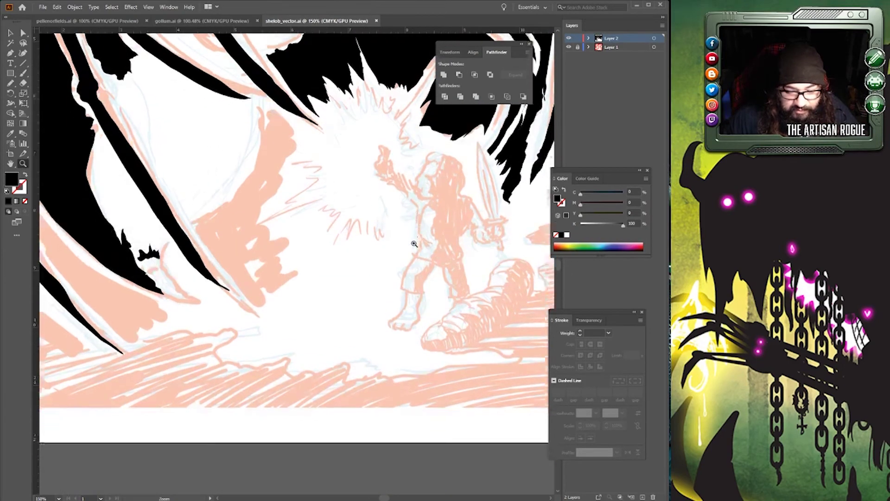
scroll(414, 244, up, 5)
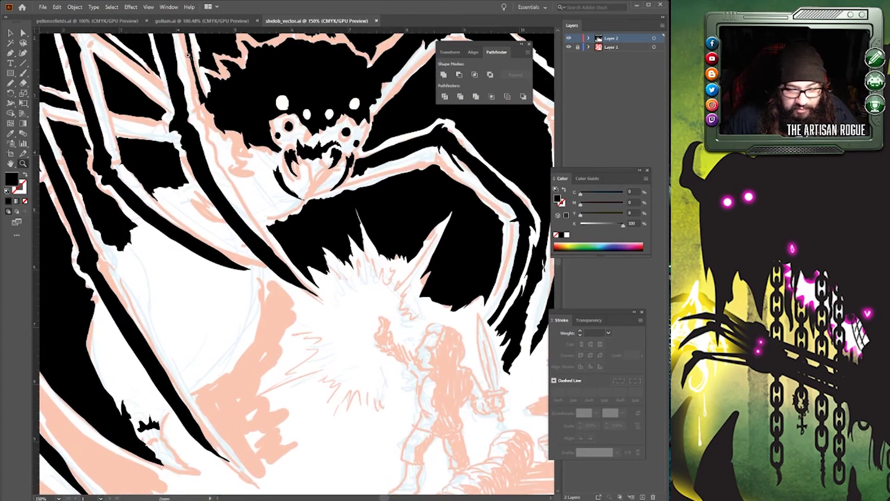
click(149, 7)
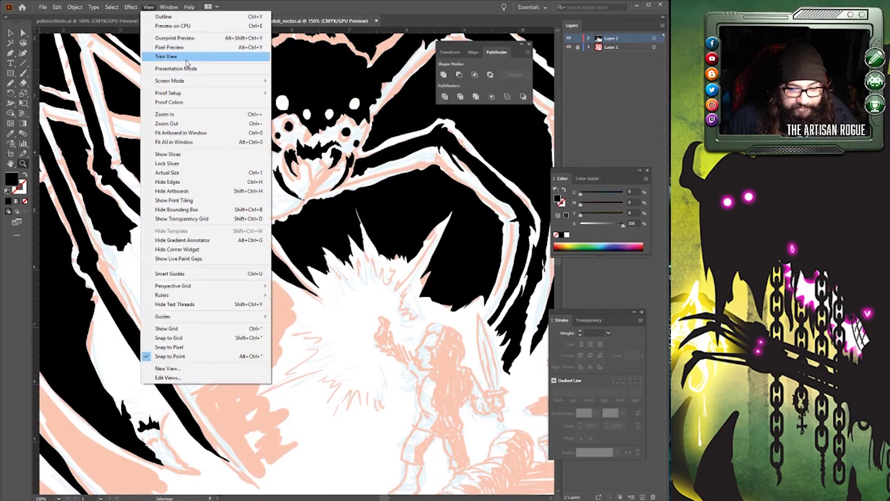
mouse_move(192, 83)
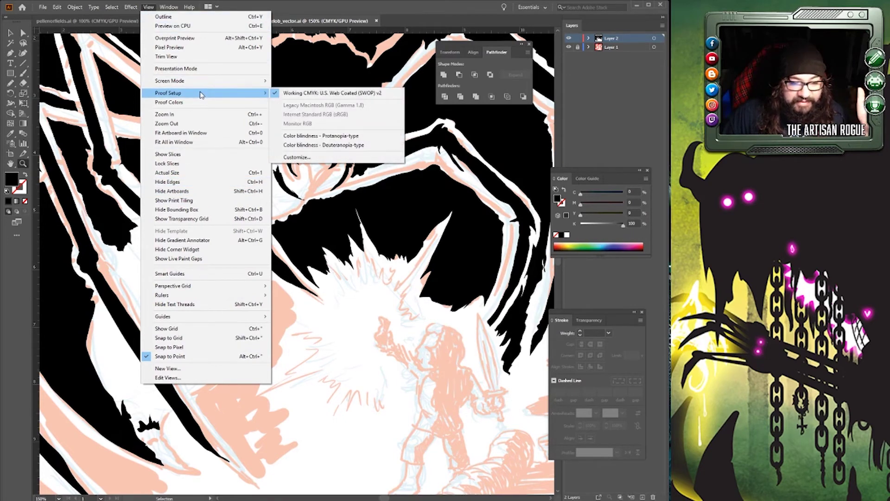
click(209, 173)
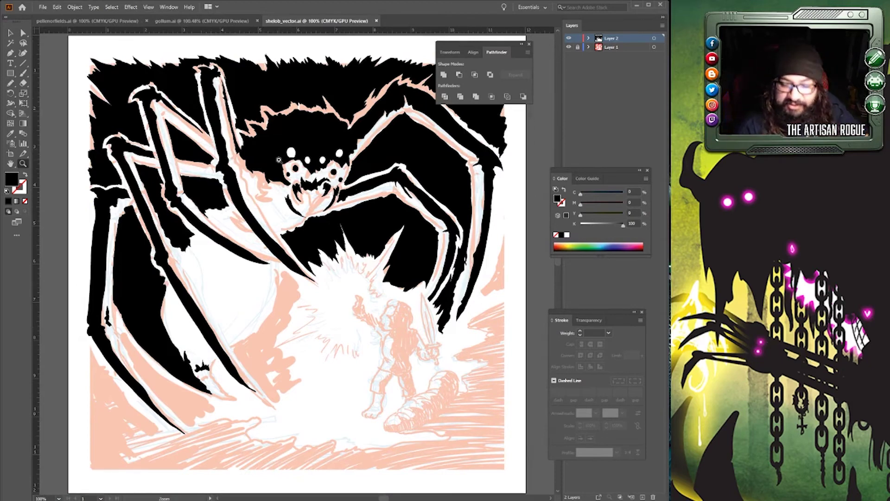
Trace the outer dark ground running down the right edge, along the bottom and up the lower left corner, with black fill.
click(11, 83)
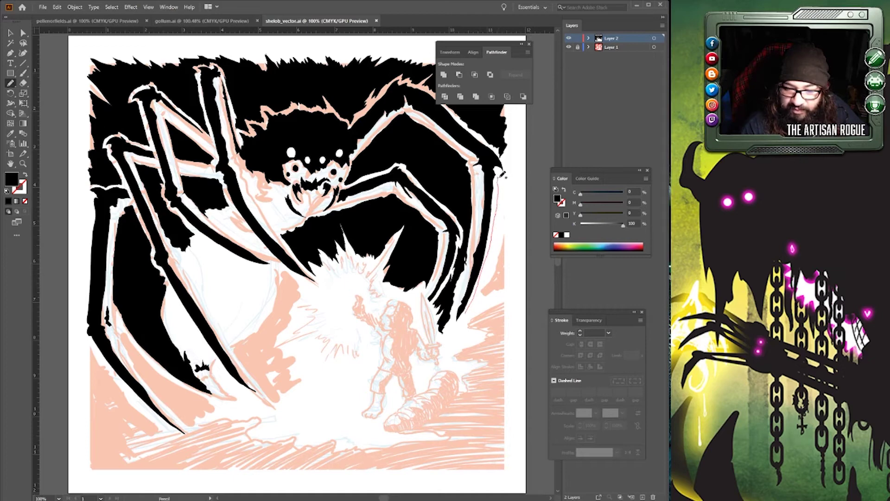
mouse_move(509, 171)
mouse_down()
mouse_move(508, 290)
mouse_move(474, 313)
mouse_move(509, 300)
mouse_move(509, 467)
mouse_move(117, 473)
mouse_move(90, 461)
mouse_up()
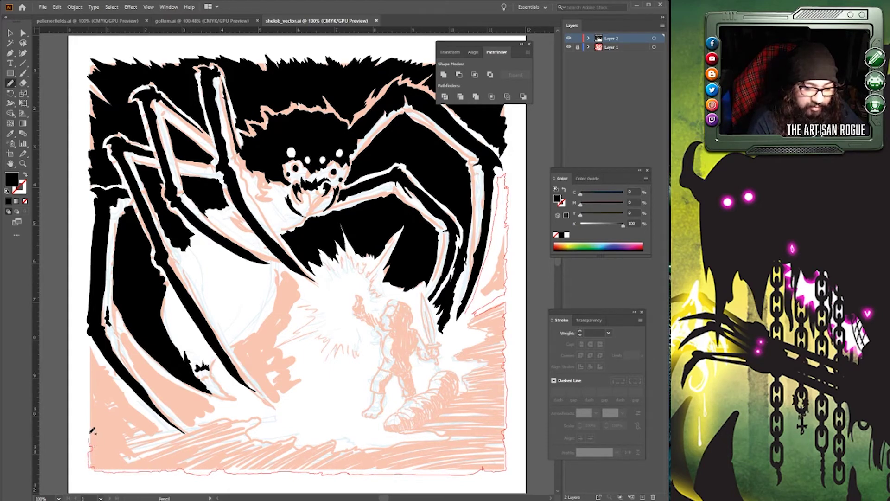
mouse_move(90, 413)
mouse_down()
mouse_move(93, 340)
mouse_move(157, 421)
mouse_move(136, 432)
mouse_move(160, 430)
mouse_move(152, 435)
mouse_move(161, 438)
mouse_move(192, 433)
mouse_move(297, 459)
mouse_move(426, 459)
mouse_move(463, 450)
mouse_move(452, 432)
mouse_move(481, 410)
mouse_up()
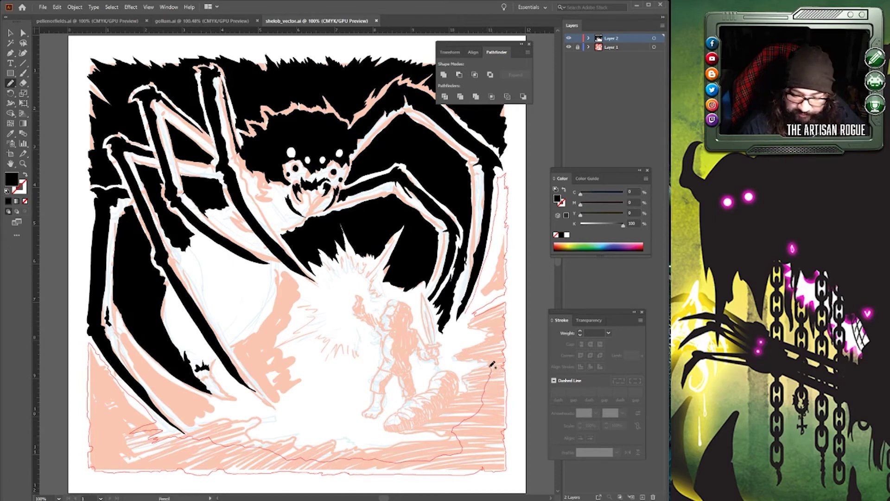
mouse_move(486, 357)
mouse_down()
mouse_move(471, 356)
mouse_move(494, 331)
mouse_move(463, 327)
mouse_move(492, 297)
mouse_up()
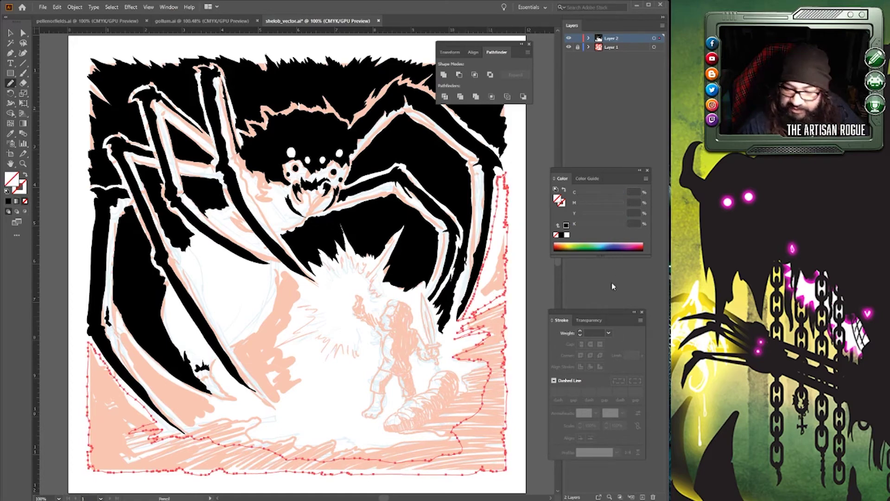
click(561, 236)
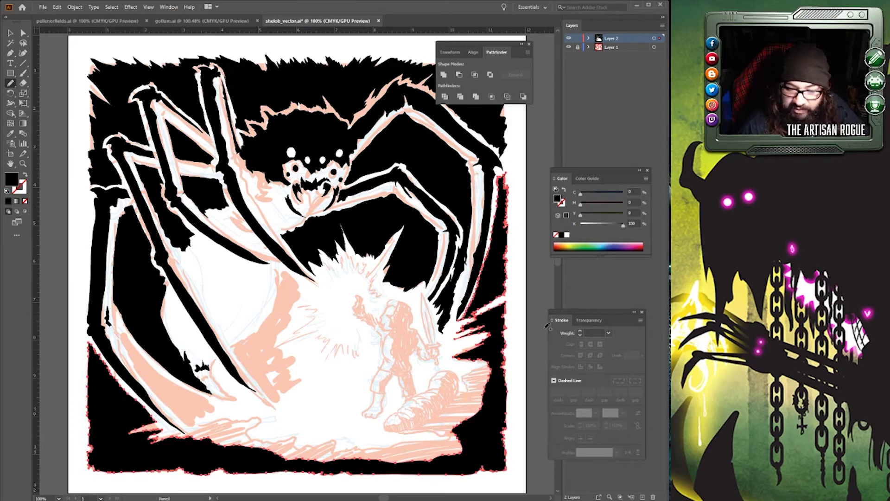
Check the new ground shape with the sketch layer briefly hidden and nothing selected.
click(568, 48)
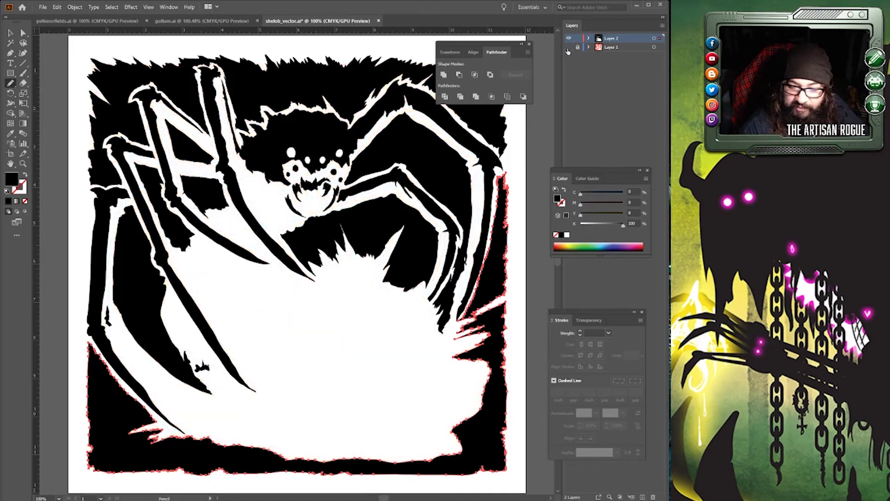
key(v)
click(54, 79)
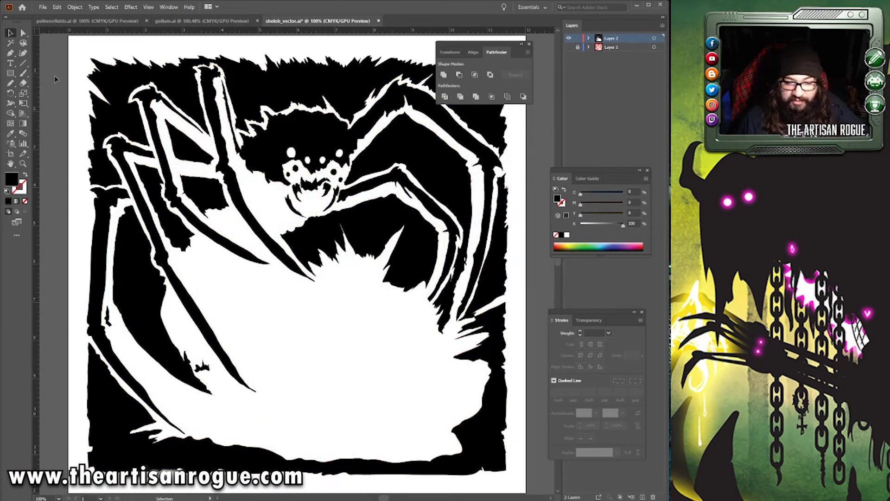
click(568, 47)
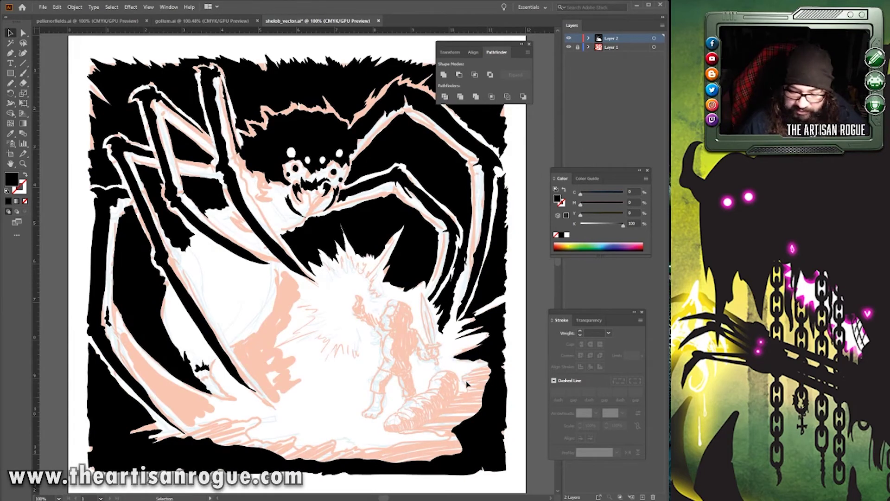
Trace the shaded side of the wrapped body and the dark ground around it with the Pencil tool, with black fill.
click(11, 83)
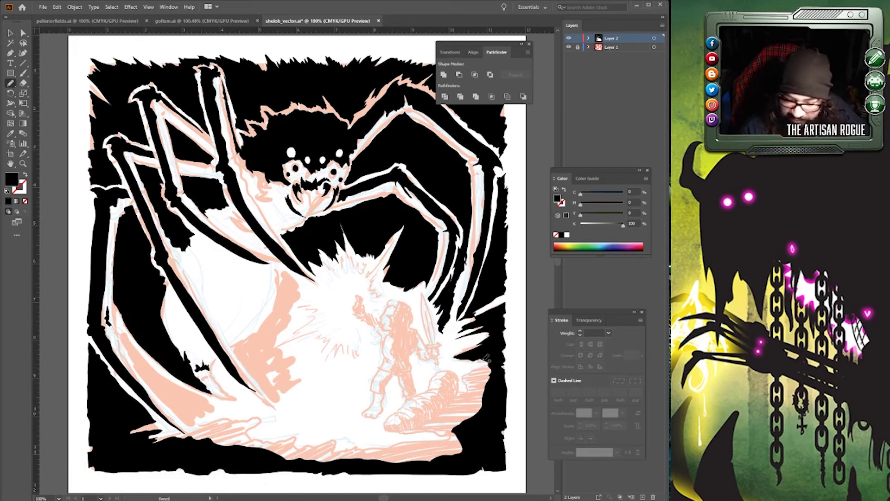
click(23, 163)
click(461, 398)
click(315, 315)
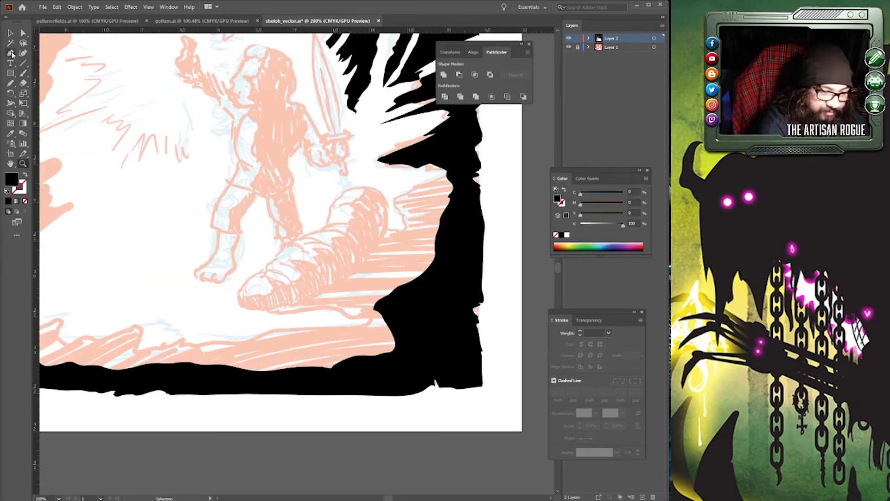
click(10, 83)
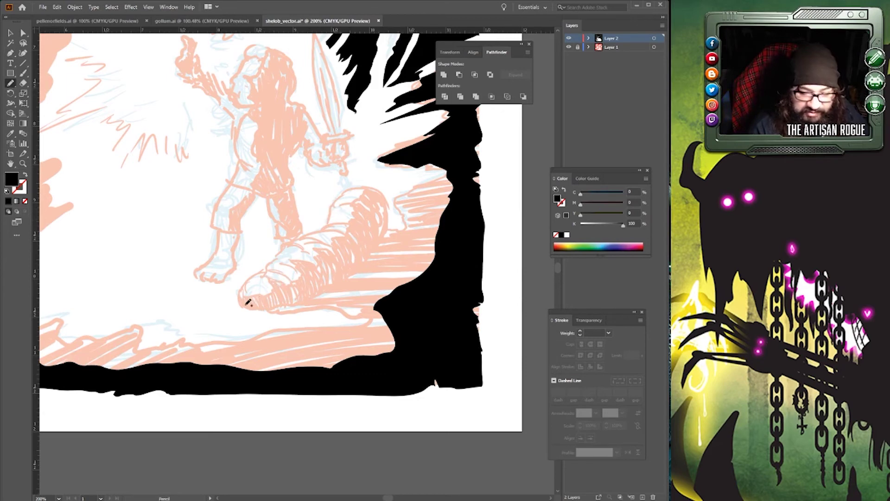
mouse_move(250, 296)
mouse_down()
mouse_move(279, 290)
mouse_move(276, 281)
mouse_move(286, 289)
mouse_move(286, 275)
mouse_move(298, 280)
mouse_move(286, 264)
mouse_up()
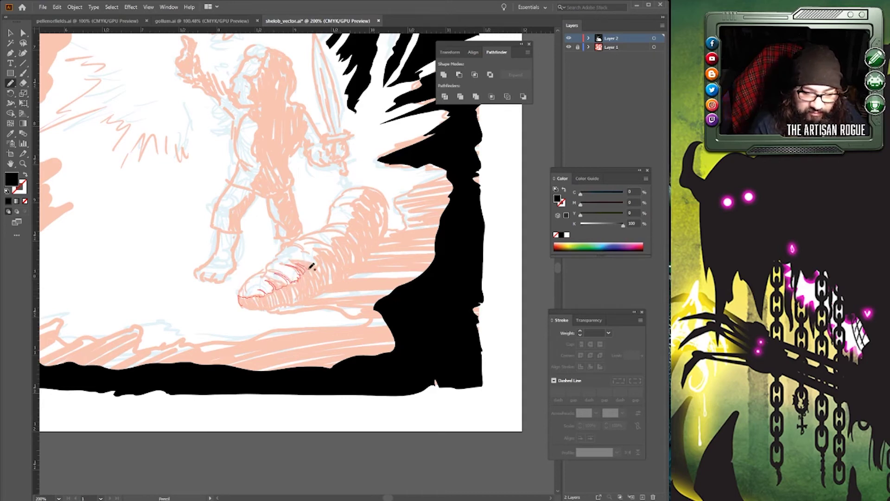
mouse_move(321, 251)
mouse_down()
mouse_move(348, 234)
mouse_move(354, 200)
mouse_move(383, 191)
mouse_move(391, 216)
mouse_move(406, 219)
mouse_move(403, 204)
mouse_move(419, 200)
mouse_move(404, 194)
mouse_move(415, 182)
mouse_move(458, 163)
mouse_move(460, 251)
mouse_move(435, 333)
mouse_move(363, 374)
mouse_move(209, 378)
mouse_move(196, 365)
mouse_move(225, 337)
mouse_move(216, 330)
mouse_move(295, 325)
mouse_move(314, 312)
mouse_move(239, 298)
mouse_up()
click(561, 234)
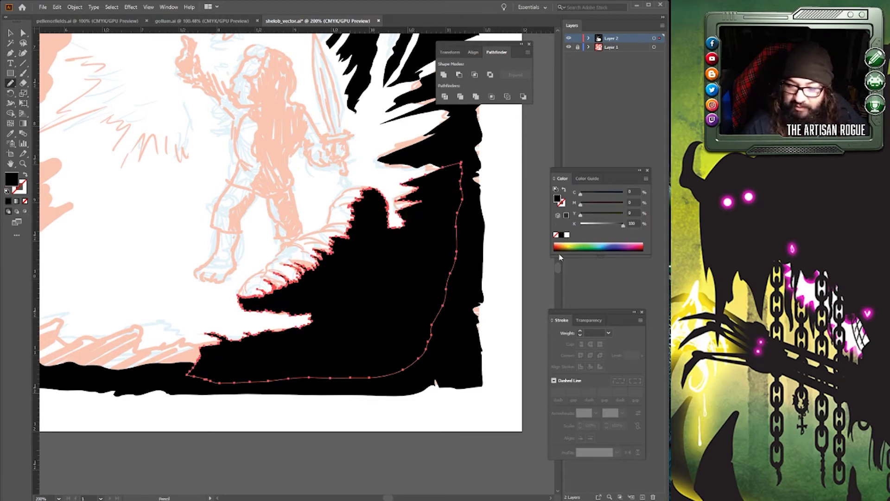
key(v)
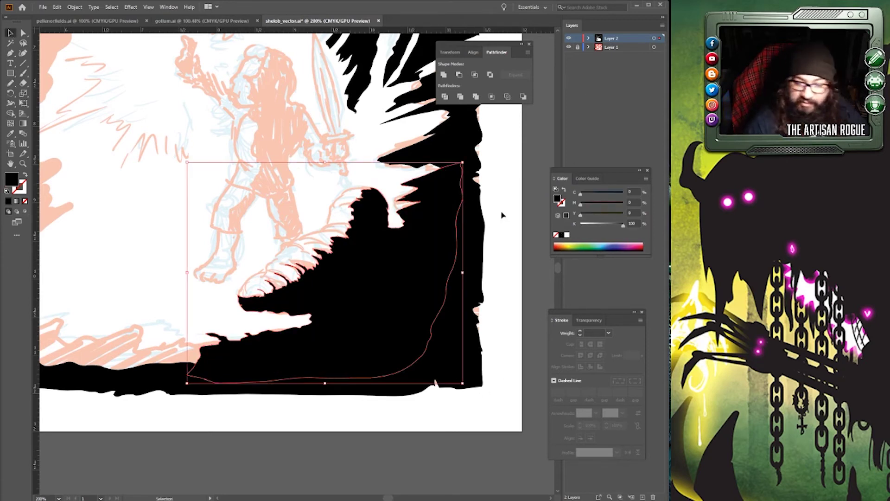
click(501, 215)
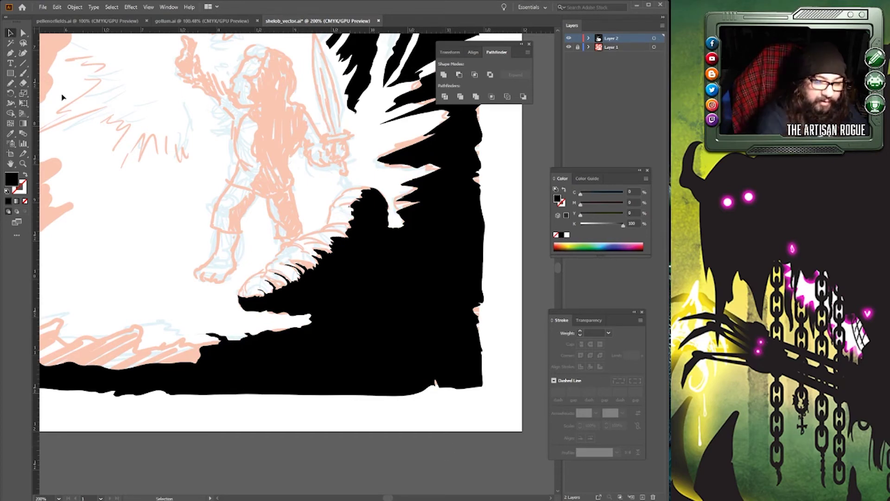
Trace the upper outline and wrapping creases of the wrapped body as a thin black shape.
key(n)
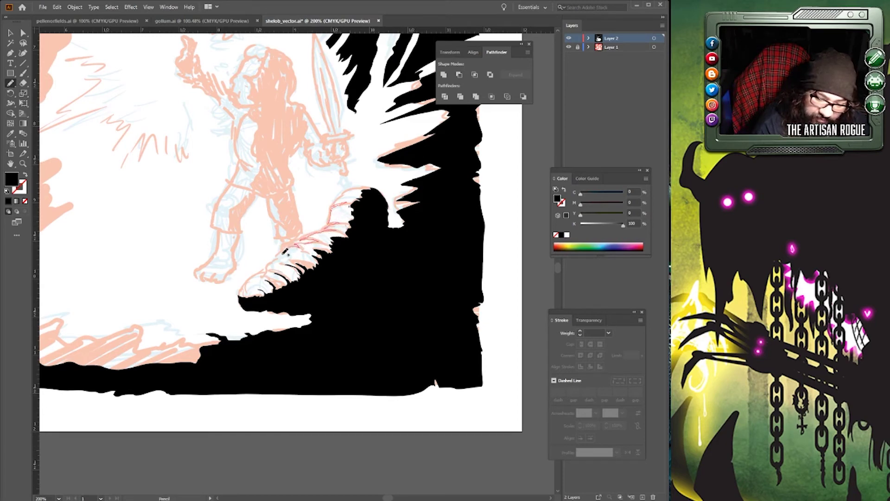
mouse_move(280, 258)
mouse_down()
mouse_move(247, 286)
mouse_move(346, 197)
mouse_up()
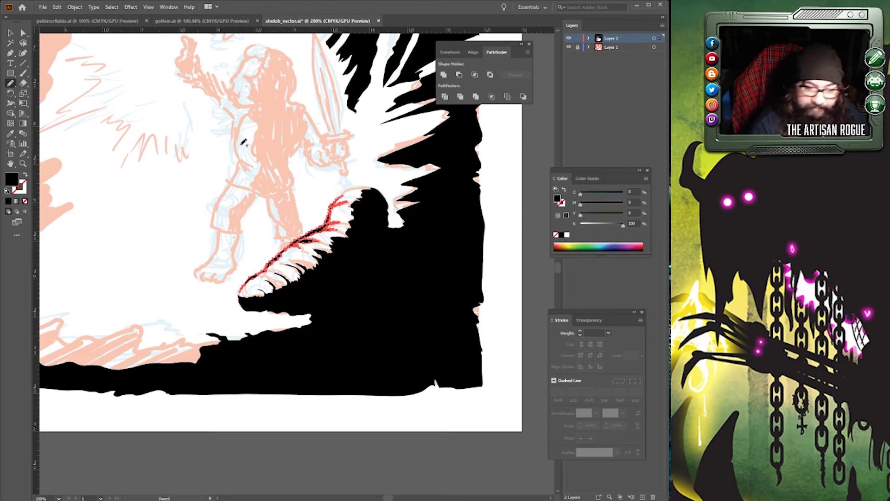
key(v)
click(526, 379)
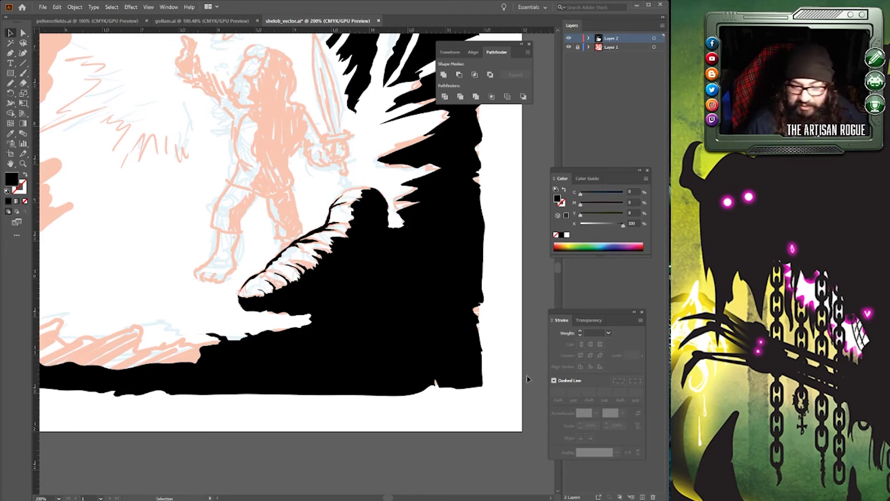
Fit the whole artwork in view, hide the sketch layer and save the document.
click(149, 7)
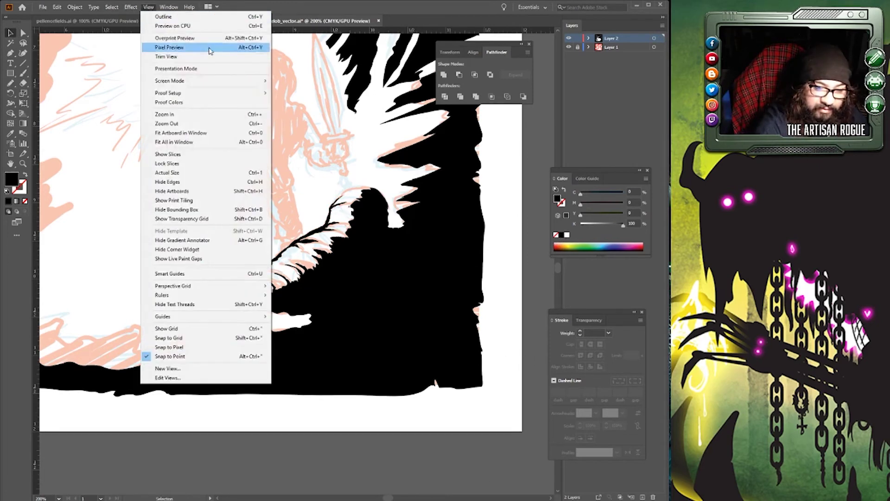
click(210, 124)
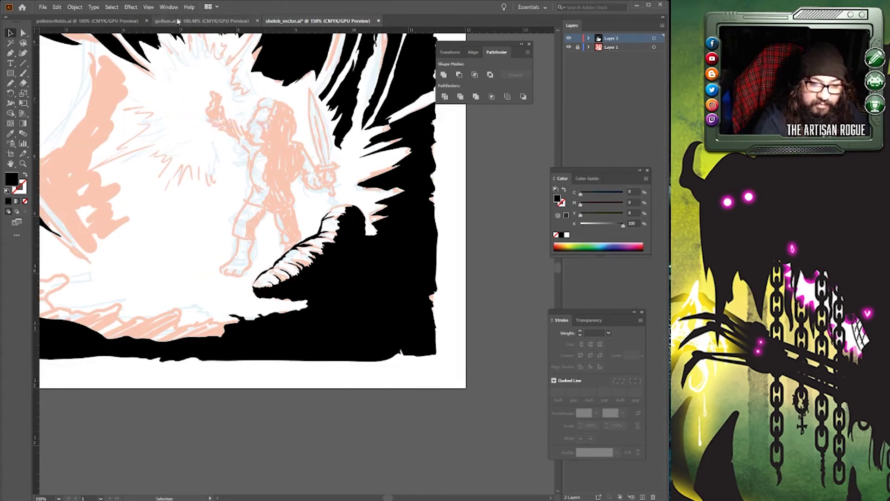
click(148, 7)
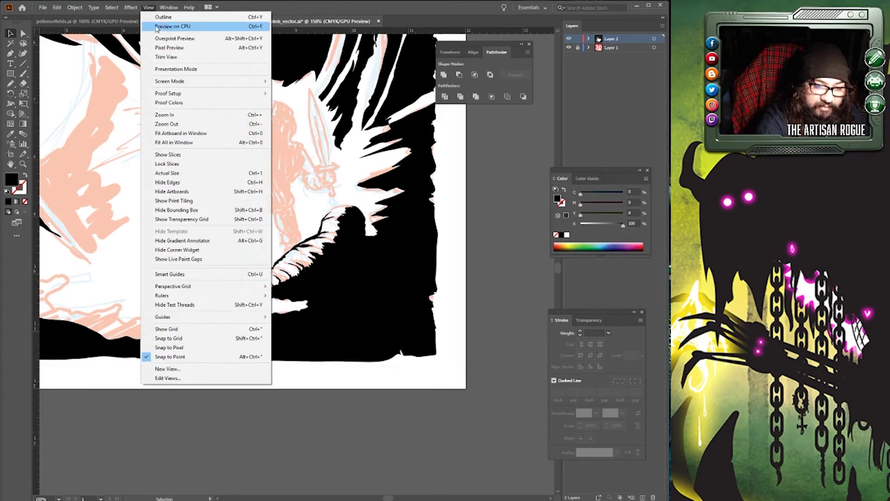
click(206, 143)
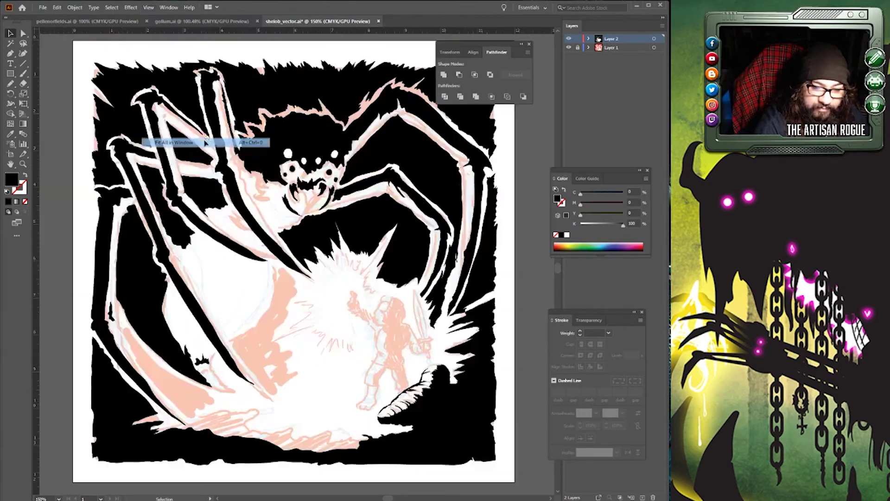
click(568, 47)
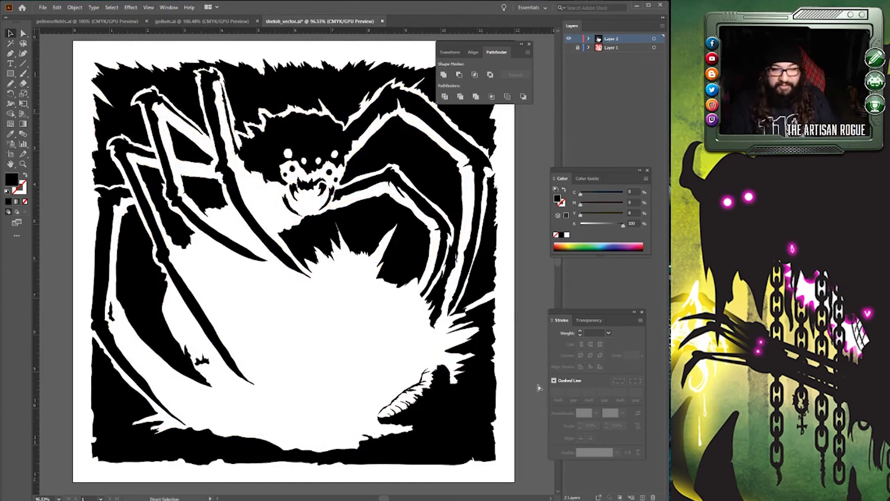
key(ctrl+s)
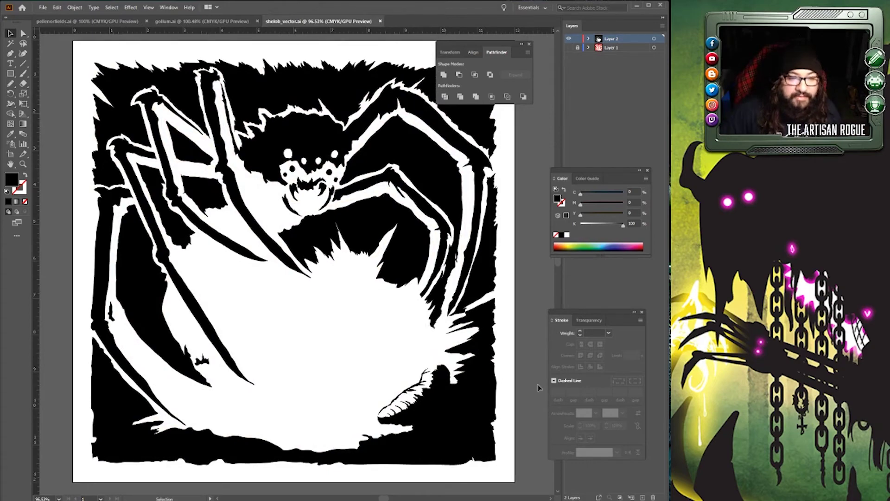
Close gollum.ai and the castle battle document, leaving only the spider document open.
click(257, 21)
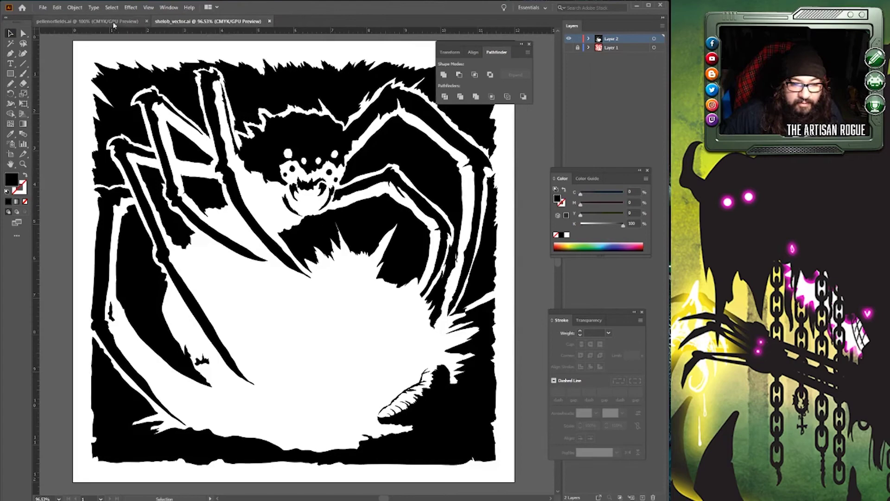
click(112, 21)
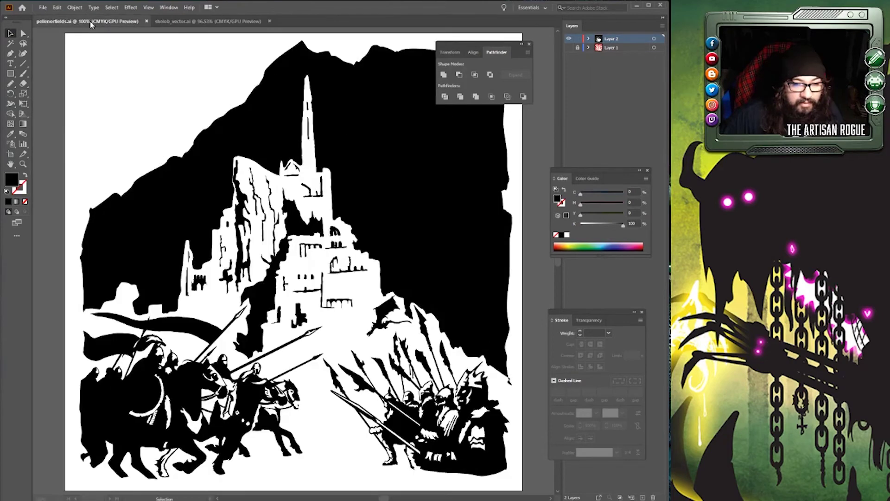
click(147, 21)
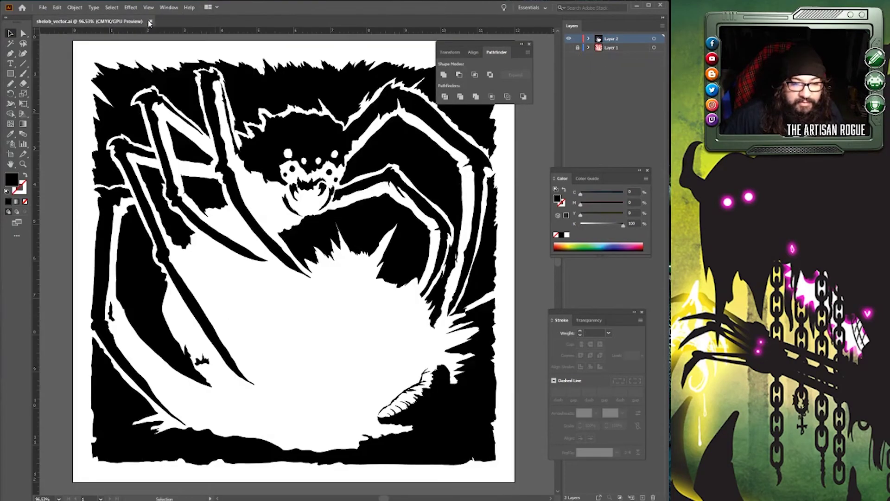
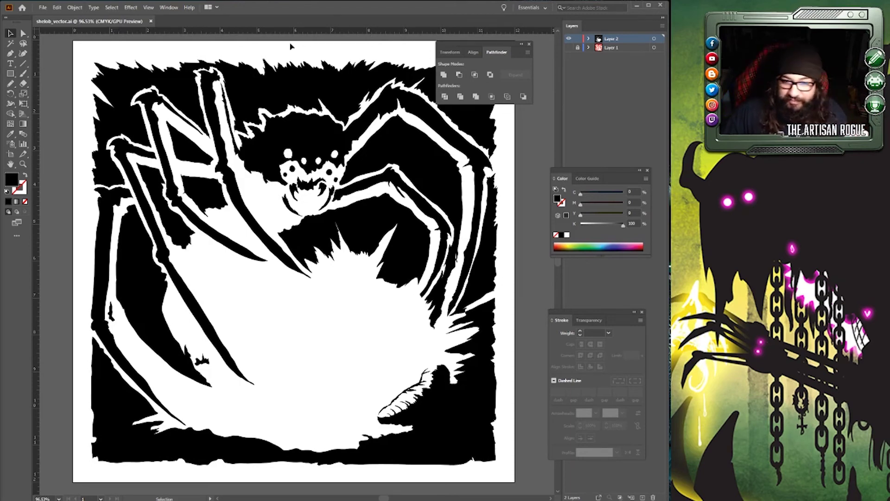
Show the sketch layer, trace the lower left leg's background gap and the jagged foreground ground with black fill, and save the document.
click(569, 47)
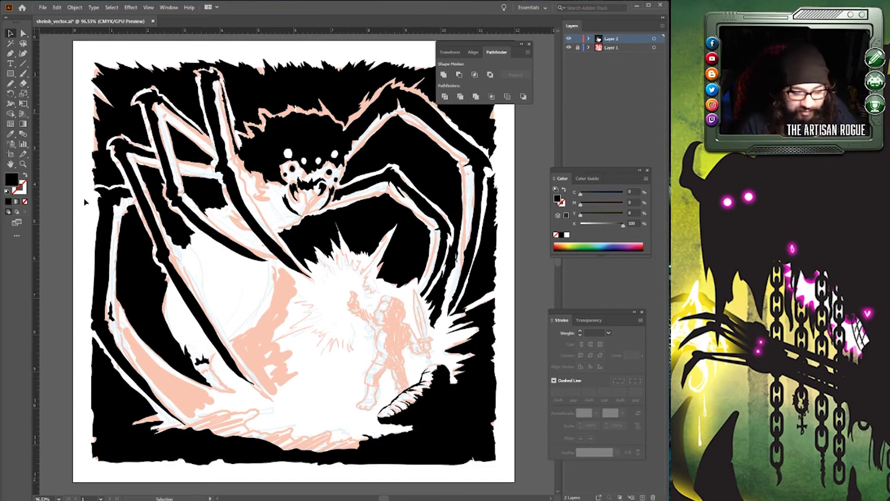
click(12, 84)
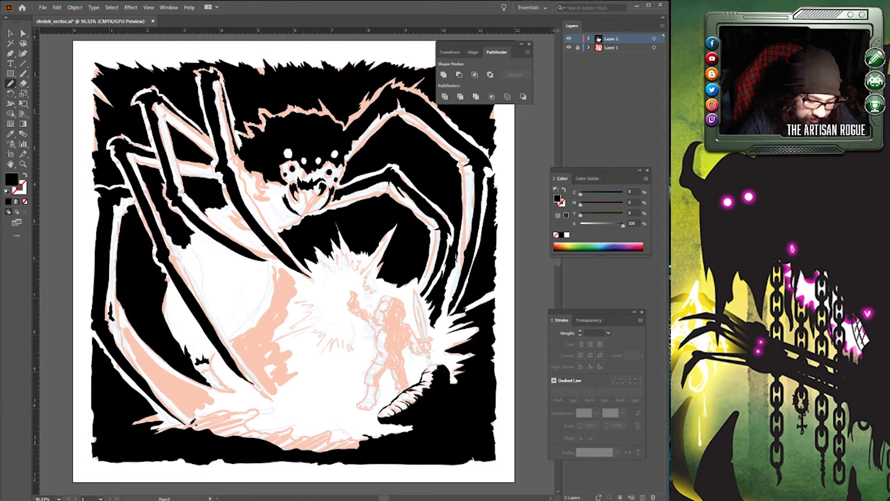
mouse_move(190, 419)
mouse_down()
mouse_move(143, 371)
mouse_move(120, 331)
mouse_move(122, 306)
mouse_up()
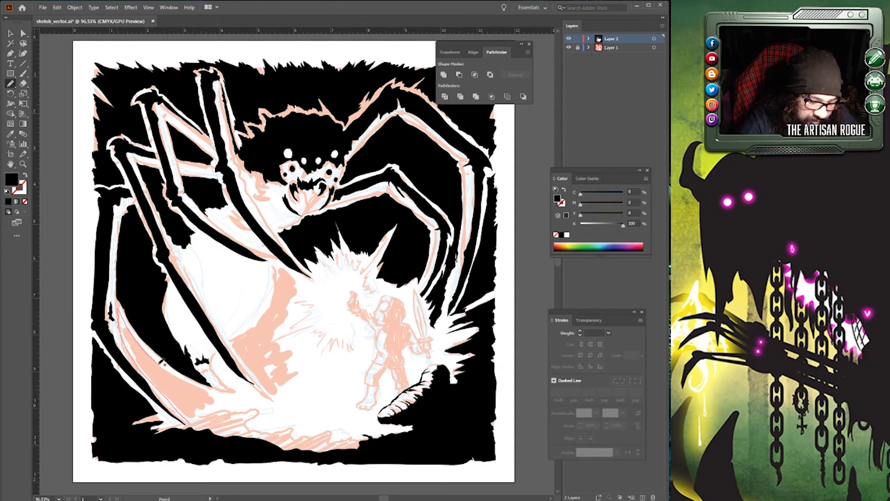
mouse_move(176, 372)
mouse_down()
mouse_move(240, 397)
mouse_move(225, 400)
mouse_move(235, 403)
mouse_move(219, 415)
mouse_move(261, 411)
mouse_move(243, 427)
mouse_move(252, 431)
mouse_move(299, 428)
mouse_move(297, 442)
mouse_move(328, 434)
mouse_move(325, 421)
mouse_move(328, 436)
mouse_move(365, 441)
mouse_move(352, 455)
mouse_move(299, 456)
mouse_move(173, 441)
mouse_move(189, 418)
mouse_up()
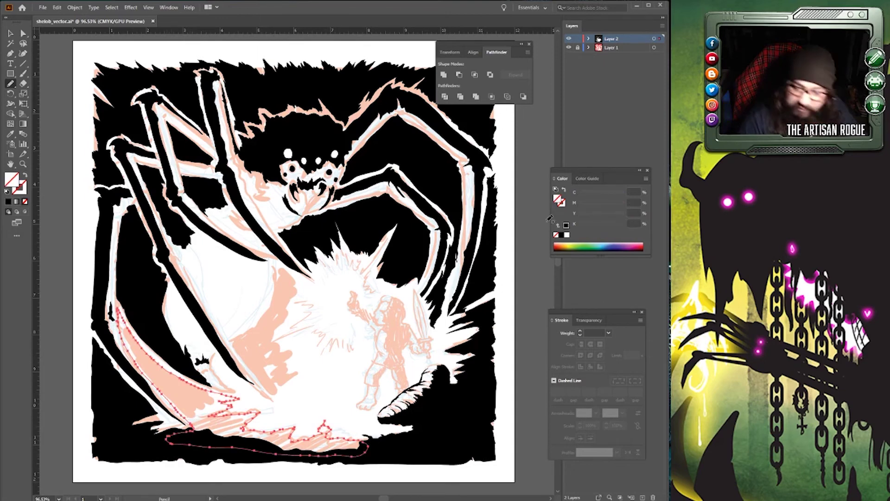
click(561, 235)
key(v)
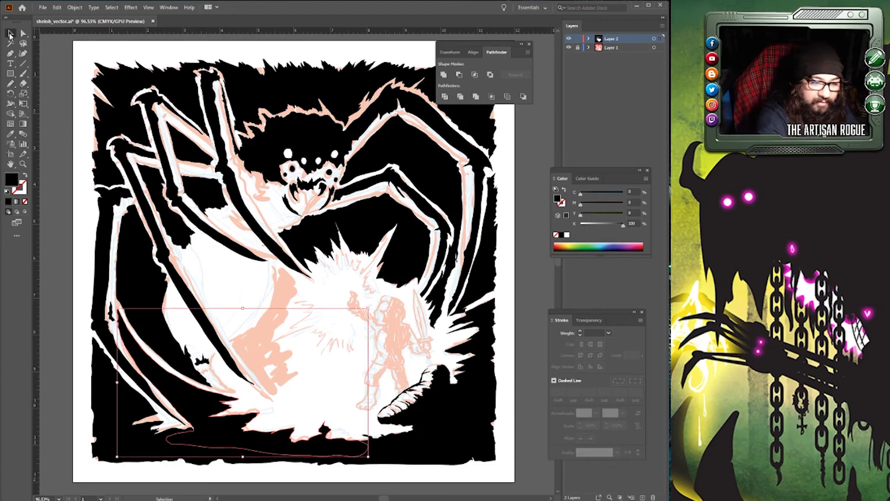
click(45, 55)
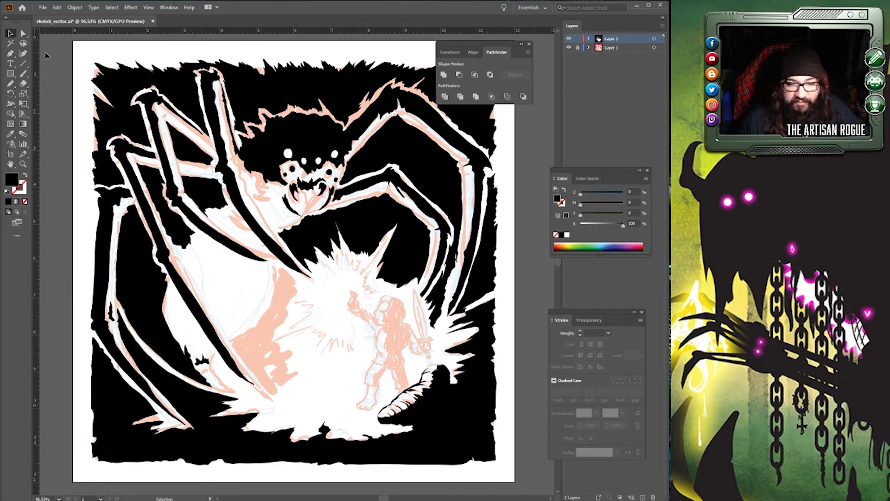
click(43, 8)
click(56, 75)
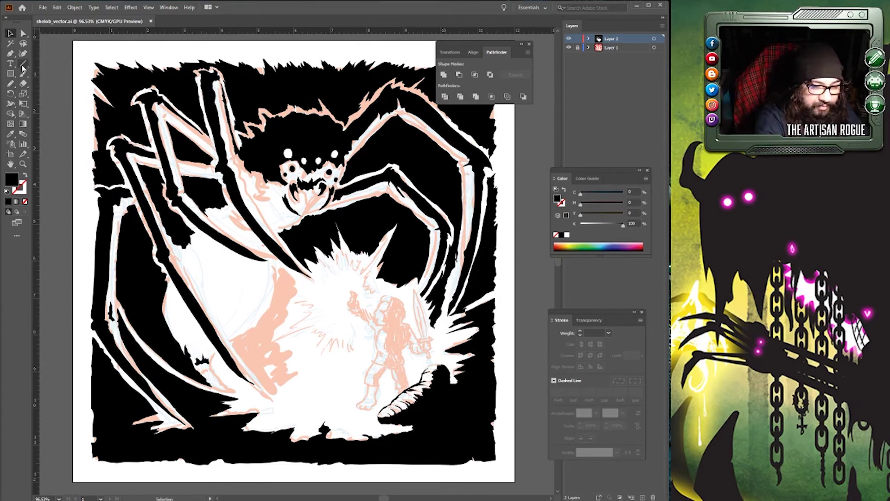
Trace a thin dark sliver along the leg crossing the top of the abdomen and fill it with black.
click(14, 85)
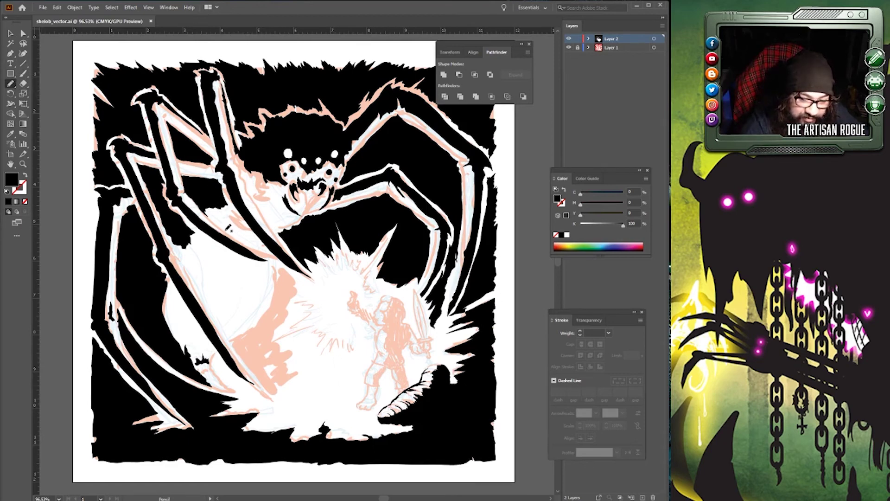
mouse_move(221, 223)
mouse_down()
mouse_move(262, 247)
mouse_move(221, 220)
mouse_up()
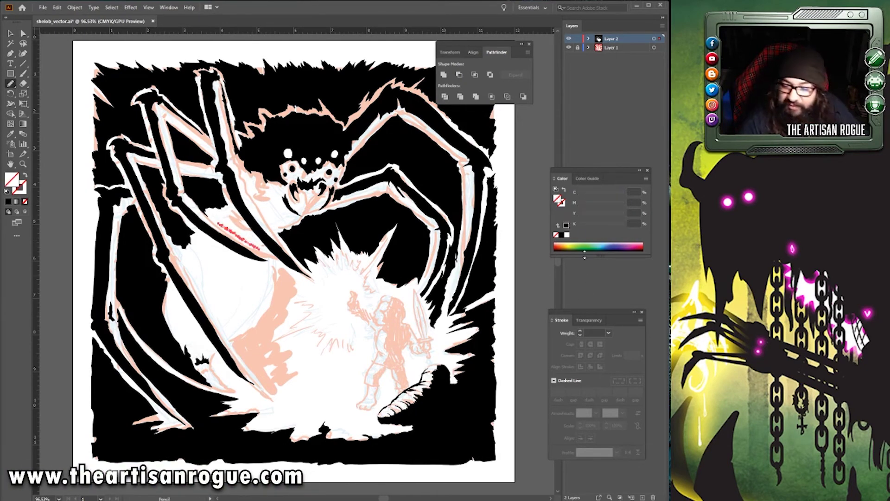
click(562, 235)
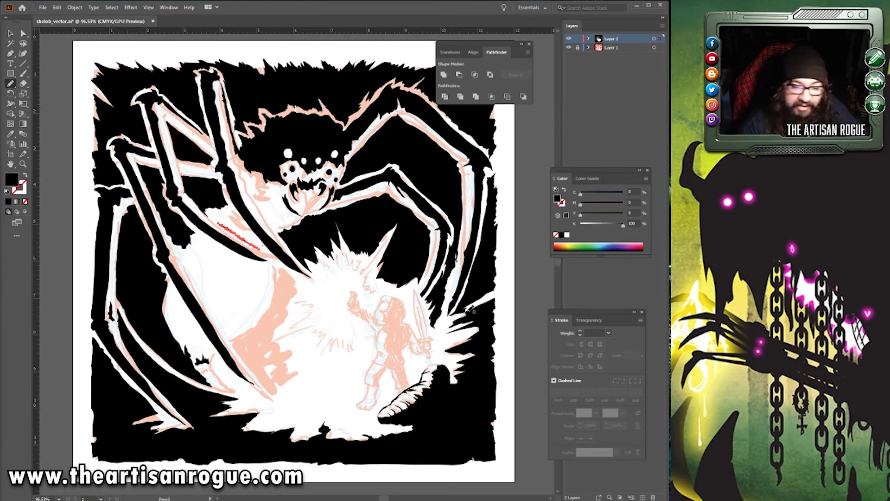
key(v)
click(55, 82)
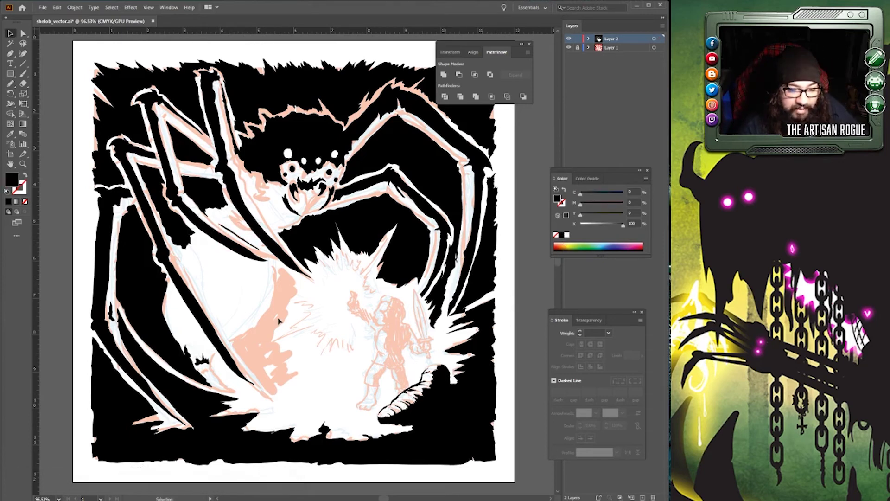
Trace a narrow black shadow strip down the edge of the long front leg where it crosses the white abdomen.
click(16, 83)
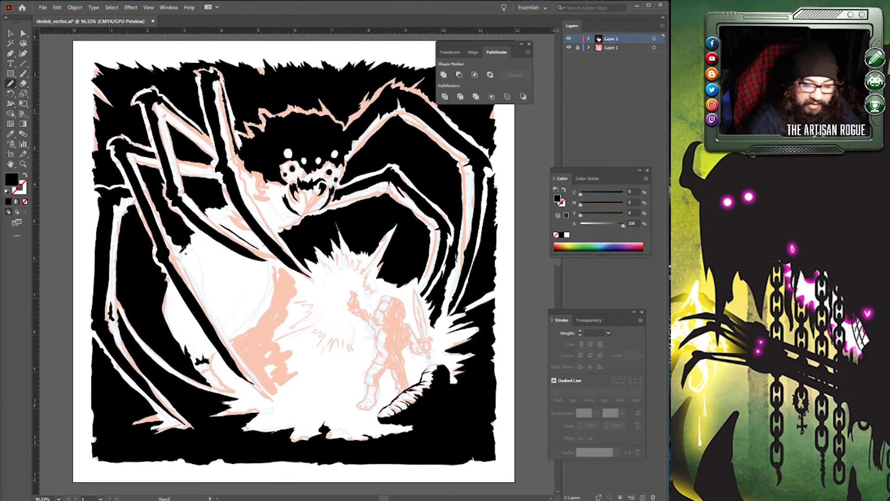
mouse_move(182, 252)
mouse_down()
mouse_move(224, 328)
mouse_move(179, 250)
mouse_up()
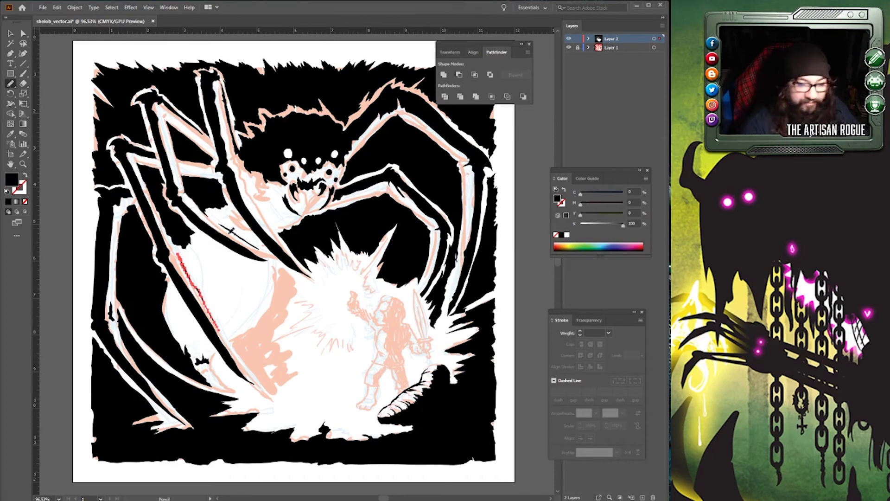
click(10, 33)
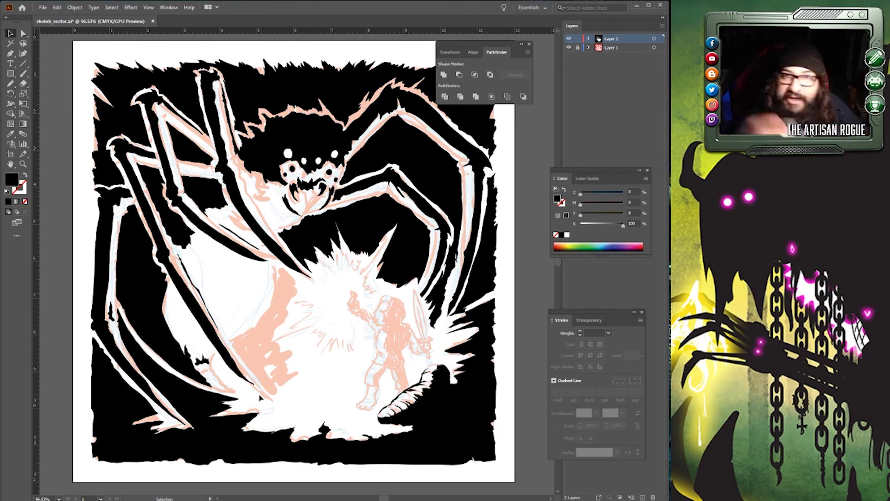
Trace the narrow shape beside the lower end of the long front leg, below the abdomen, with black fill.
click(10, 84)
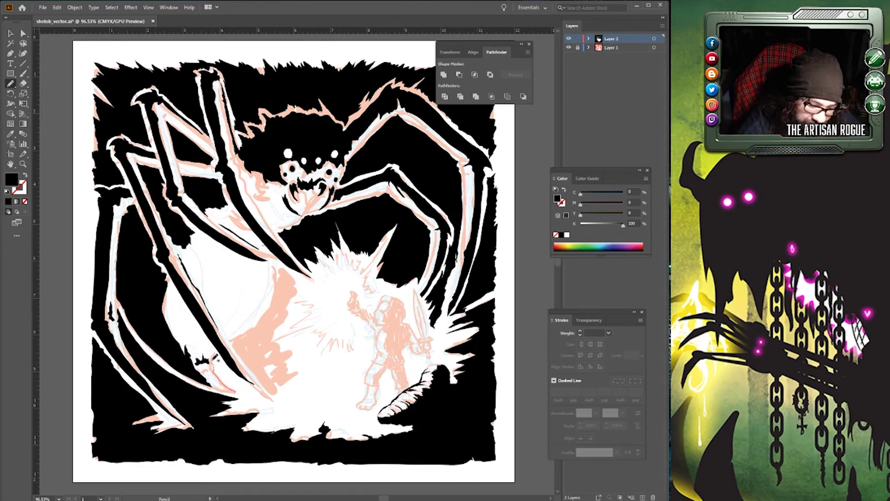
mouse_move(221, 353)
mouse_down()
mouse_move(259, 390)
mouse_move(242, 393)
mouse_up()
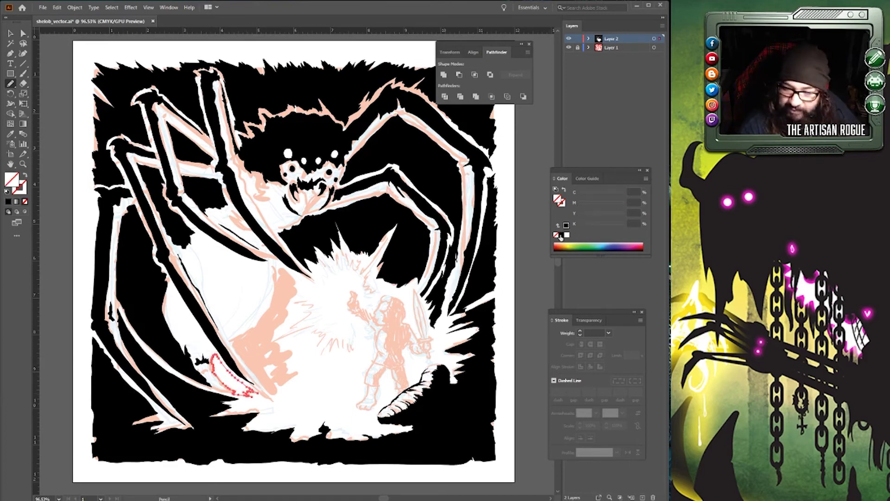
click(10, 33)
click(43, 69)
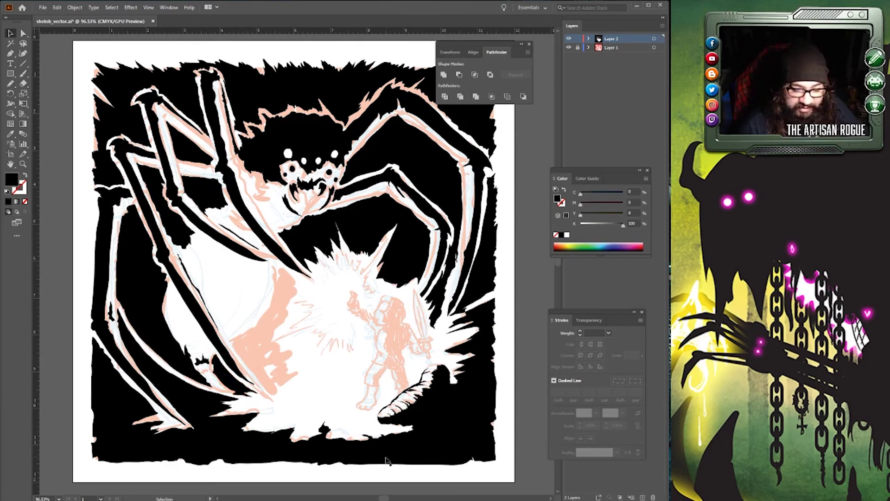
Trace two jagged black spikes on the lit ground just below the tip of the long front leg.
click(11, 83)
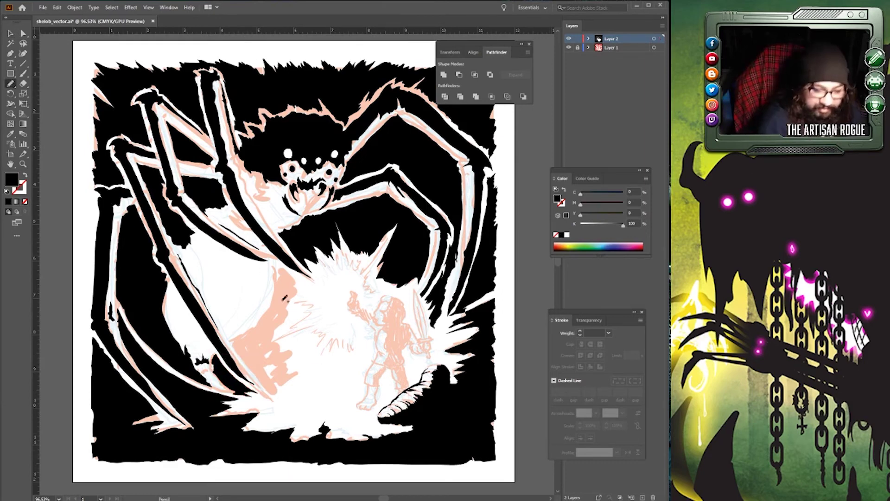
mouse_move(244, 405)
mouse_down()
mouse_move(278, 401)
mouse_move(238, 406)
mouse_move(265, 394)
mouse_up()
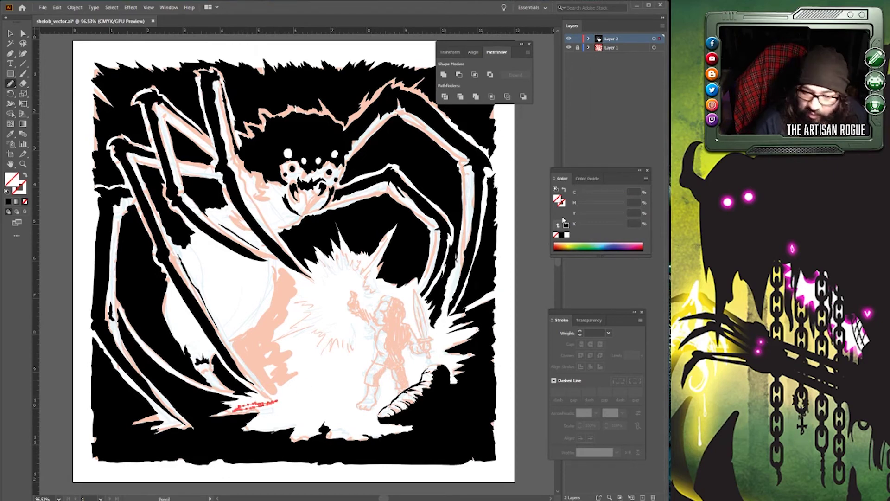
key(shift+x)
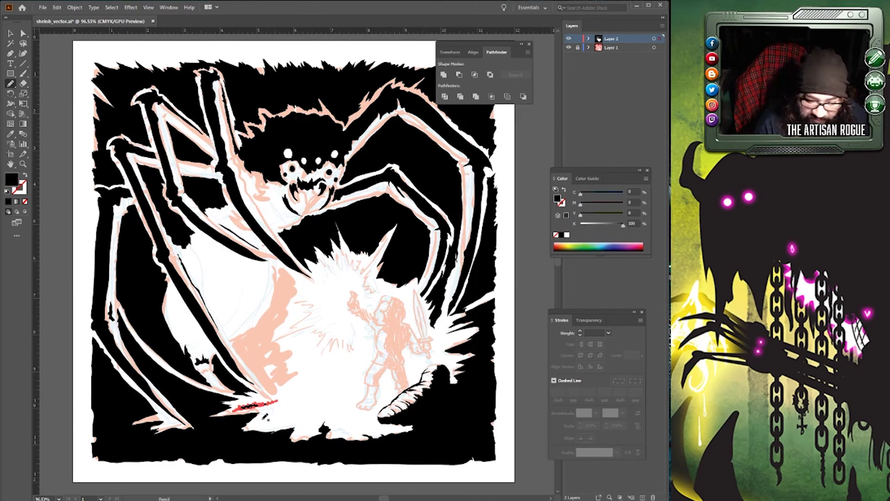
mouse_move(256, 421)
mouse_down()
mouse_move(300, 405)
mouse_move(284, 416)
mouse_move(312, 413)
mouse_move(248, 425)
mouse_up()
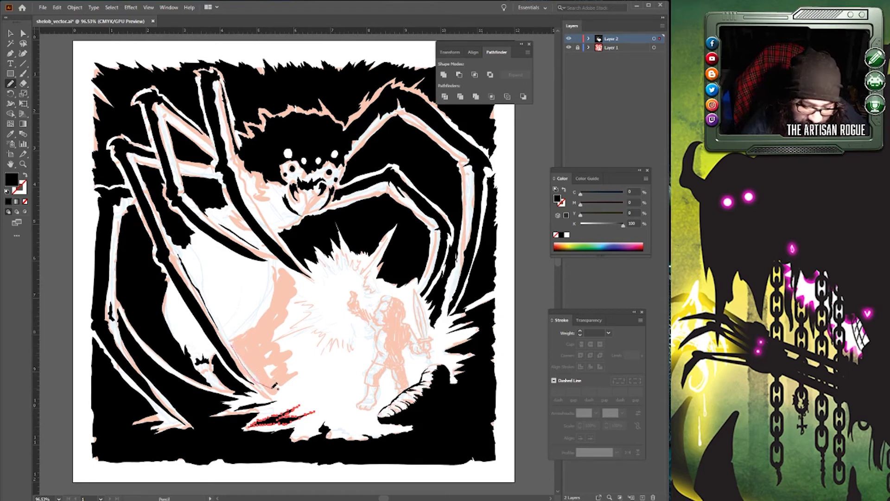
Trace the jagged dark area between the abdomen and the light burst, fill it with black and save the document.
mouse_move(286, 385)
mouse_down()
mouse_move(322, 365)
mouse_move(282, 341)
mouse_move(317, 307)
mouse_move(298, 286)
mouse_move(307, 288)
mouse_move(304, 279)
mouse_move(280, 265)
mouse_move(282, 293)
mouse_move(234, 344)
mouse_up()
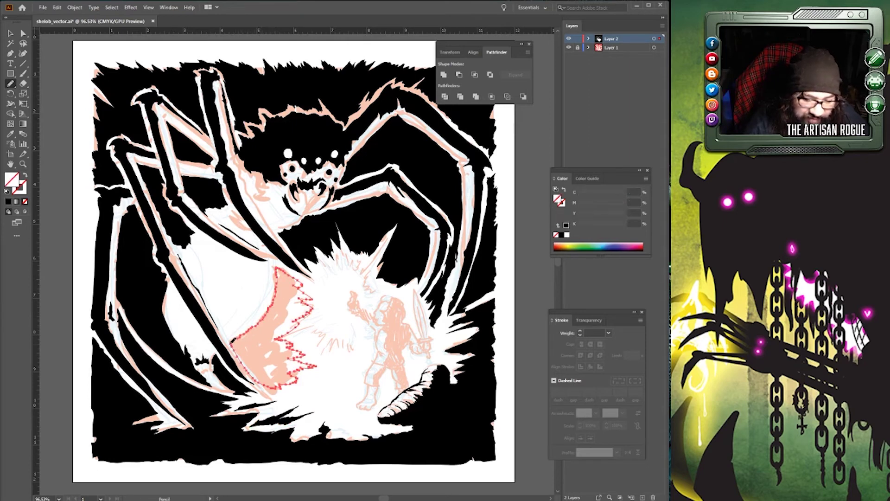
click(561, 235)
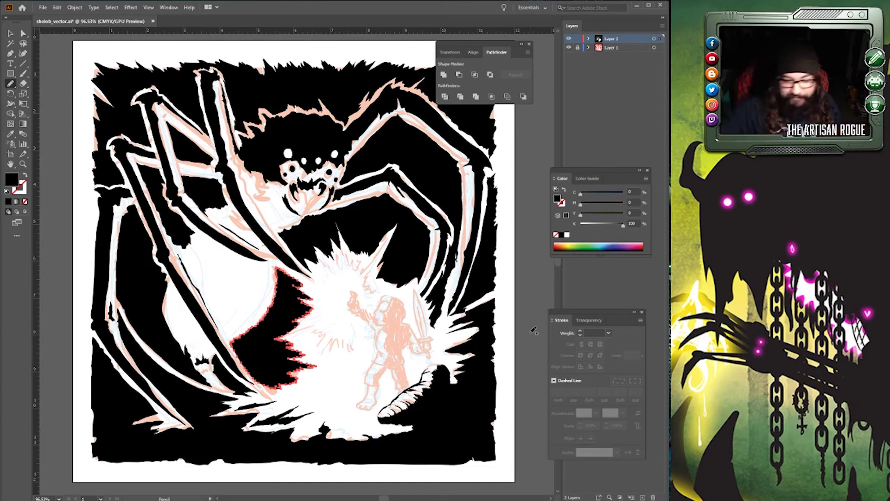
key(v)
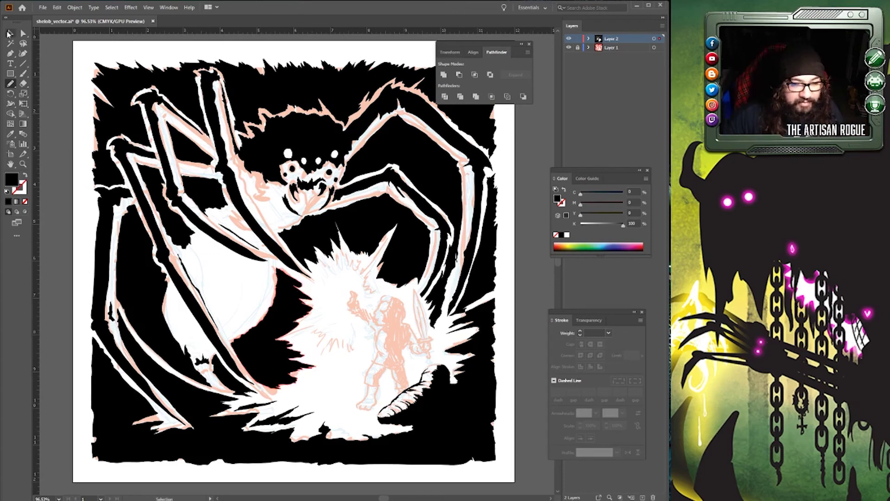
click(58, 77)
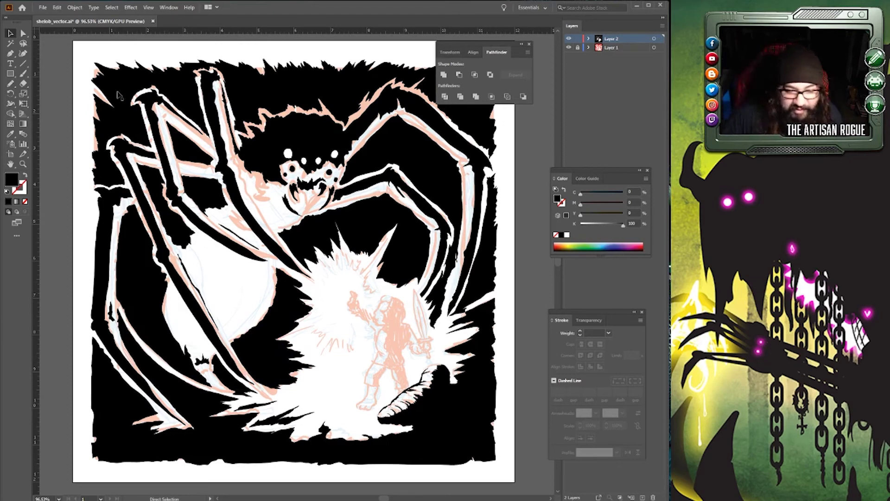
key(ctrl+s)
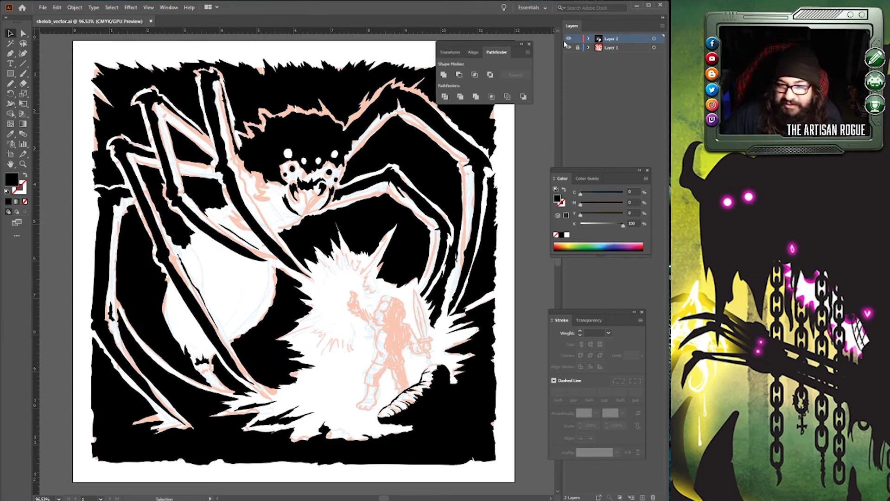
Compare the vector artwork with the sketch by alternately hiding and showing Layer 1 and Layer 2.
click(568, 48)
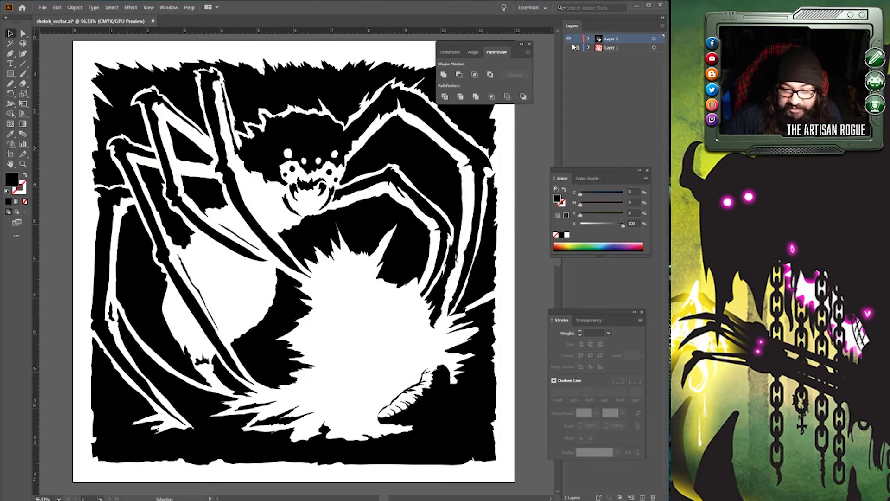
click(567, 39)
click(568, 48)
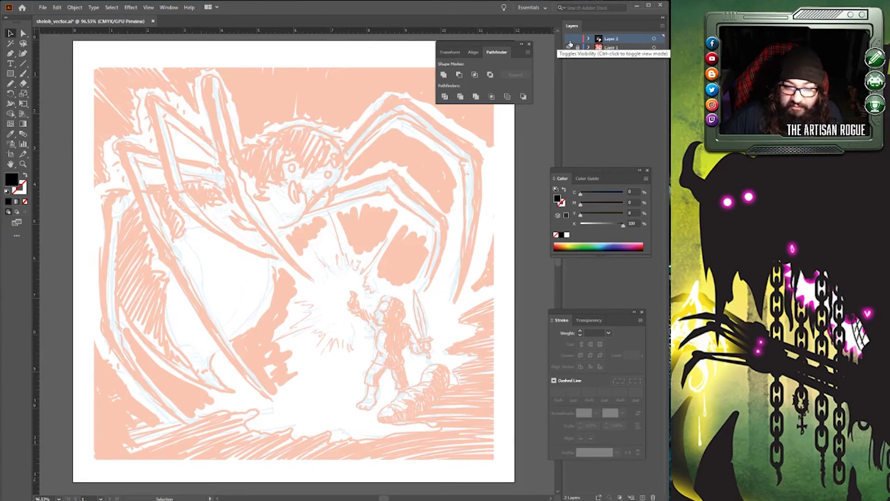
click(569, 39)
click(569, 47)
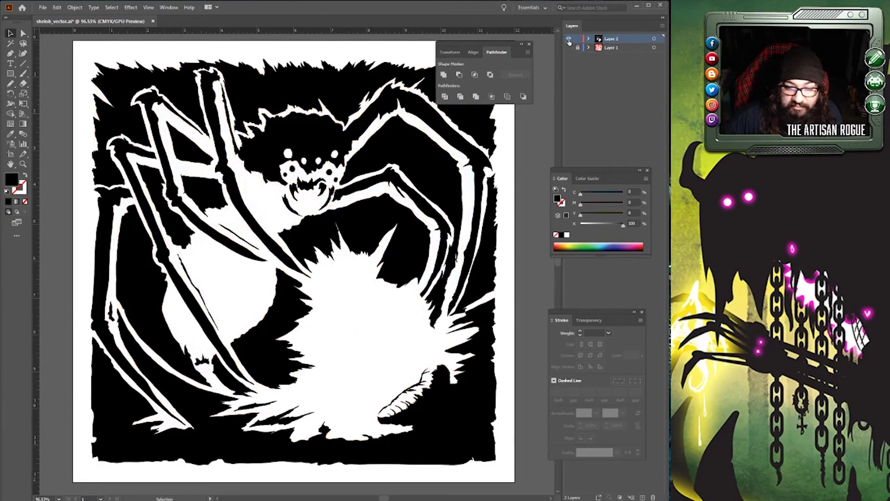
click(568, 40)
click(569, 48)
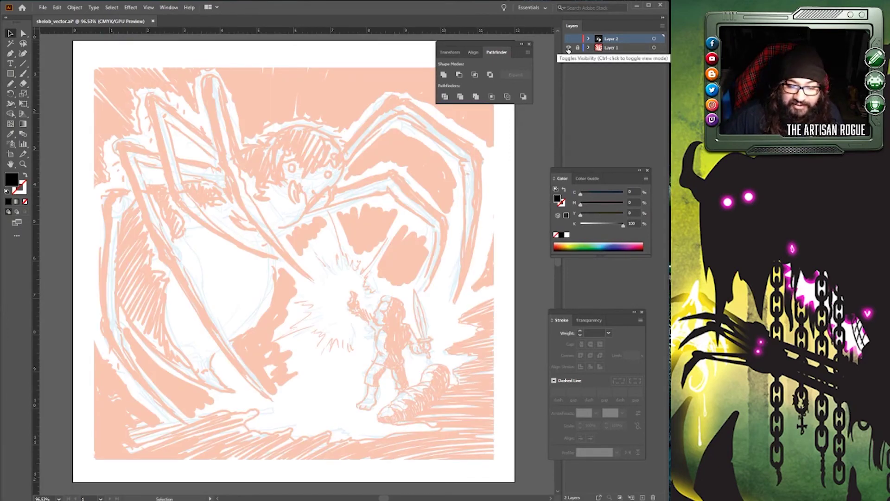
click(569, 39)
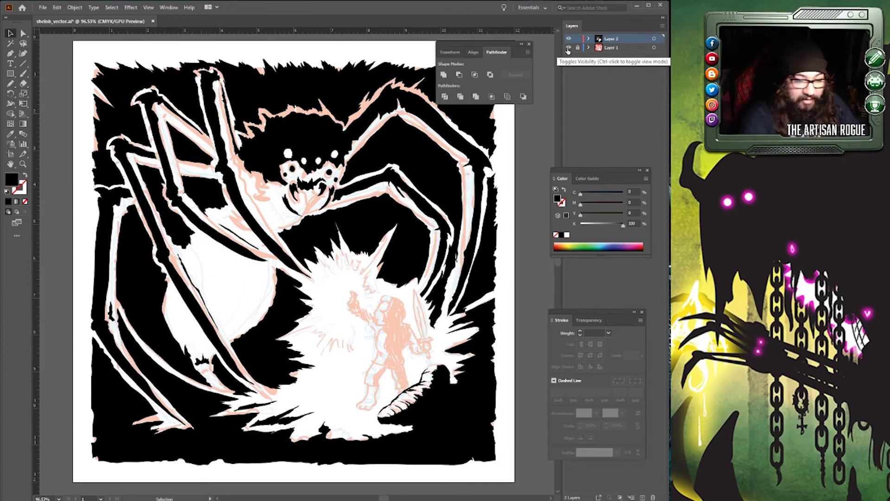
Trace the small figure's raised hand and forearm as a shape with black fill.
click(23, 164)
click(419, 309)
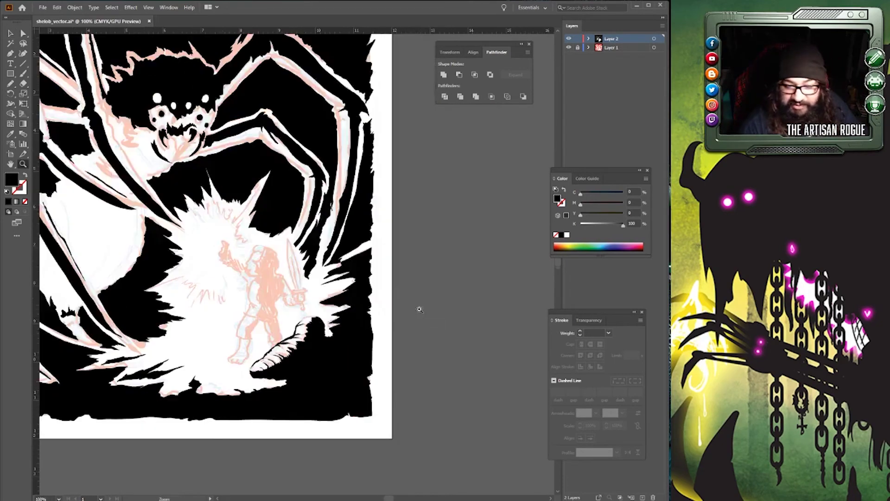
click(239, 259)
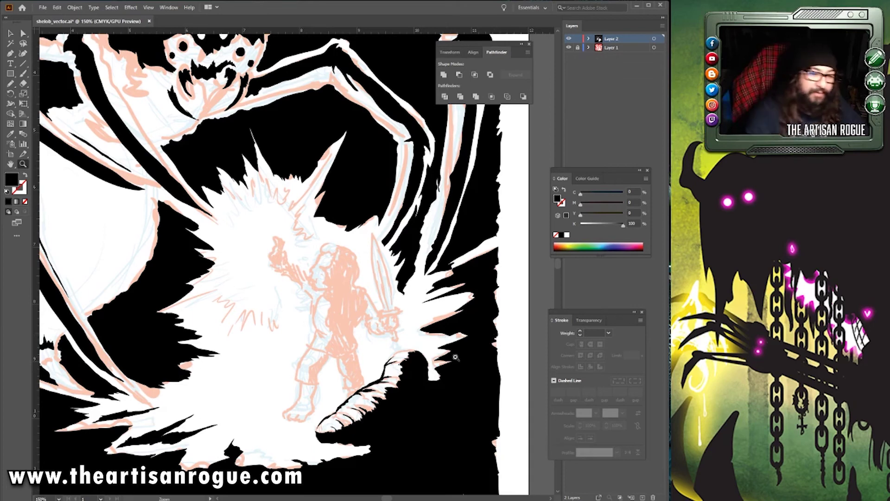
key(n)
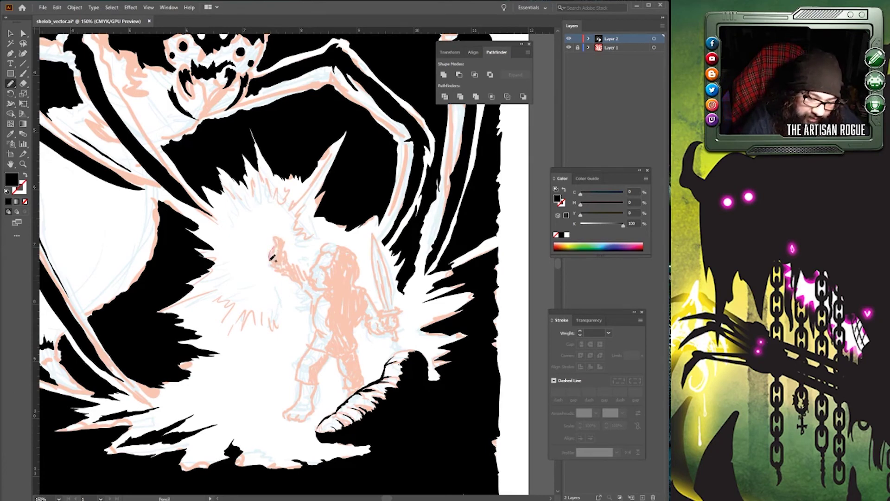
mouse_move(272, 258)
mouse_down()
mouse_move(315, 296)
mouse_move(279, 242)
mouse_up()
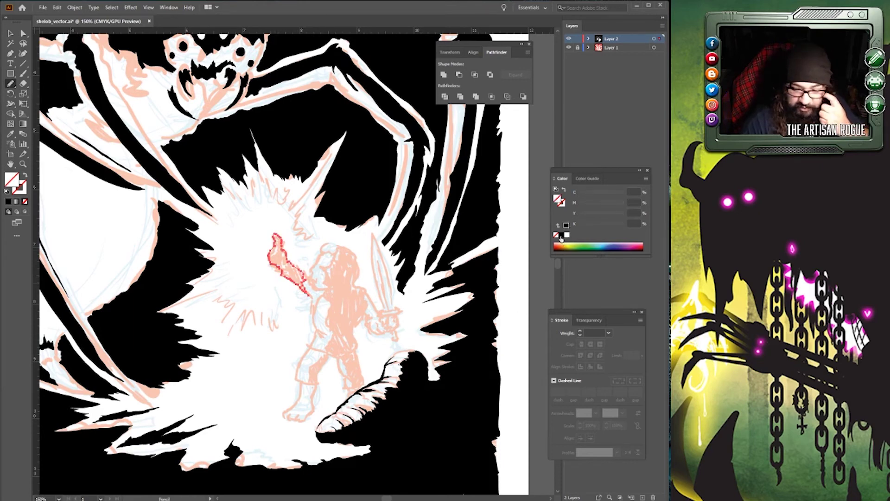
click(565, 235)
click(10, 33)
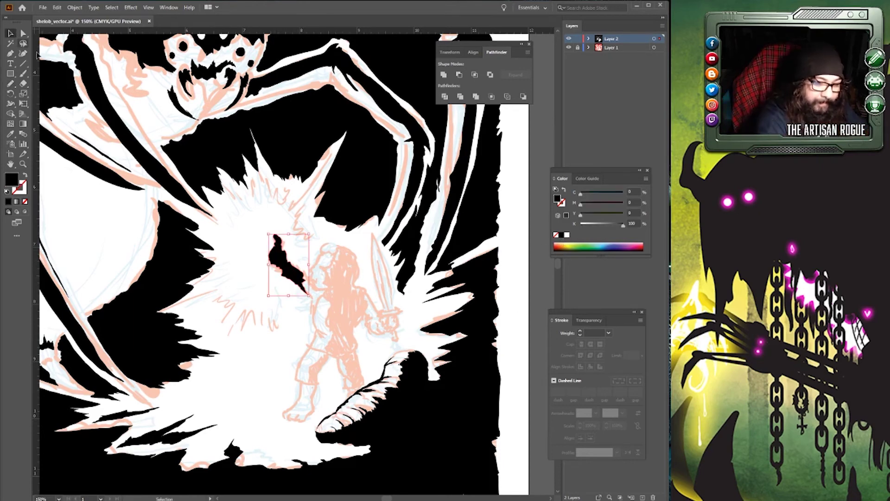
click(374, 178)
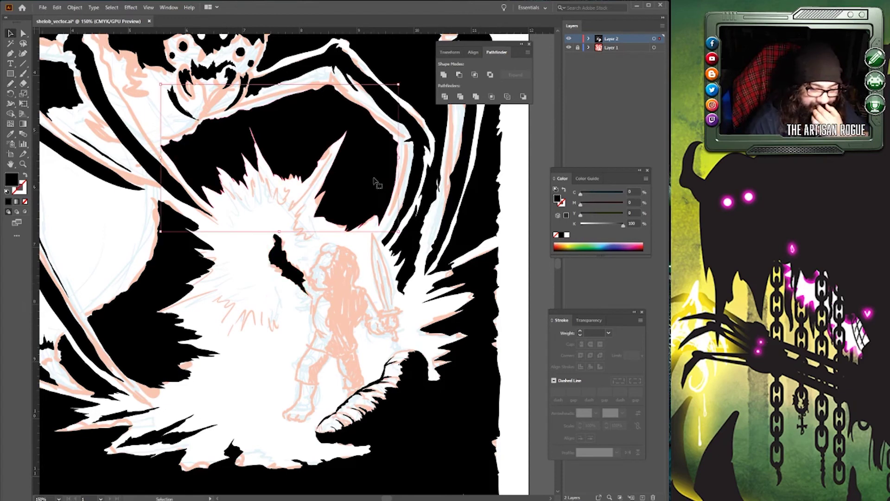
click(510, 227)
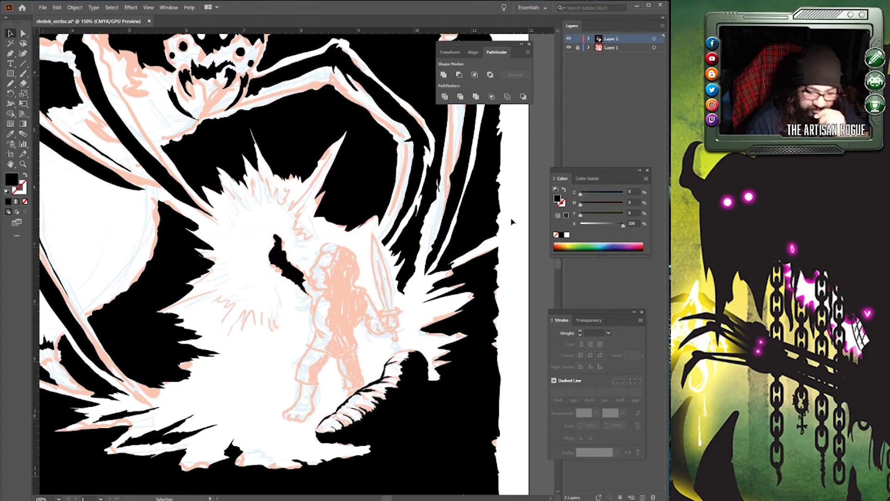
Add a small black-filled shape at the top of the figure's raised hand.
click(10, 83)
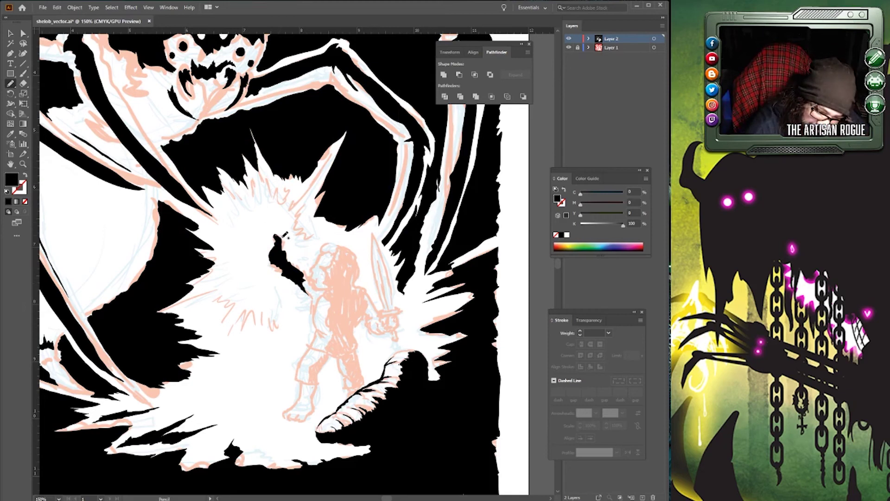
drag(279, 238, 276, 233)
key(slash)
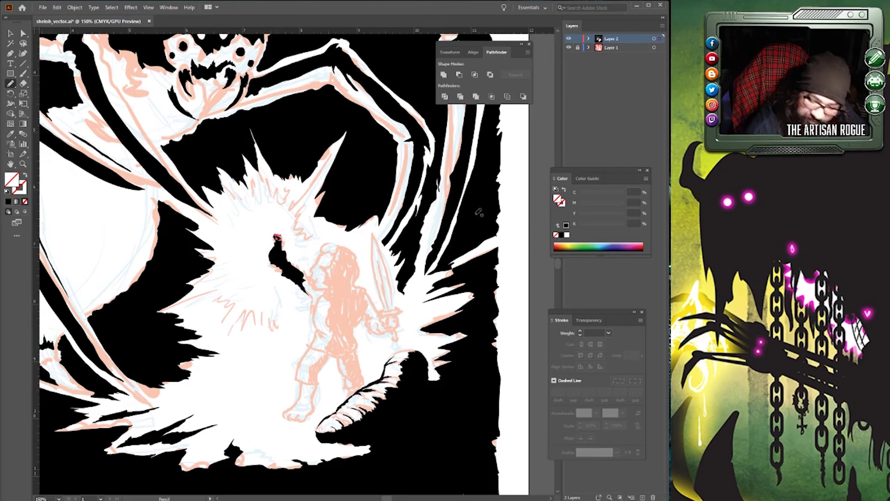
click(561, 235)
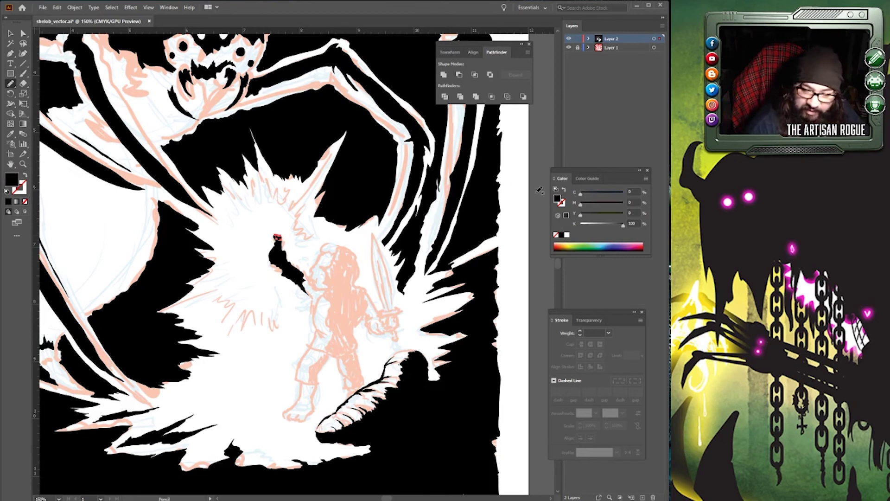
key(v)
click(541, 213)
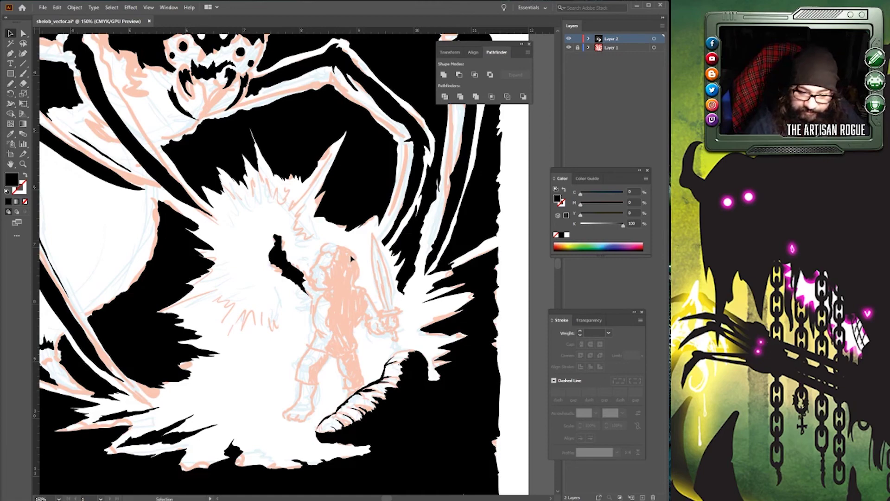
Check the artwork with Layer 1 hidden and shown, and trace the jagged dark area between the figure's raised arm and head with black fill.
click(569, 48)
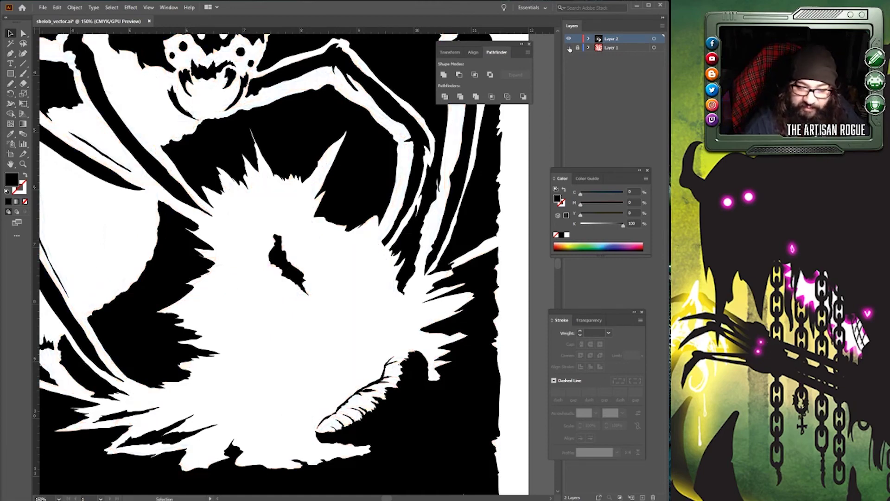
click(568, 48)
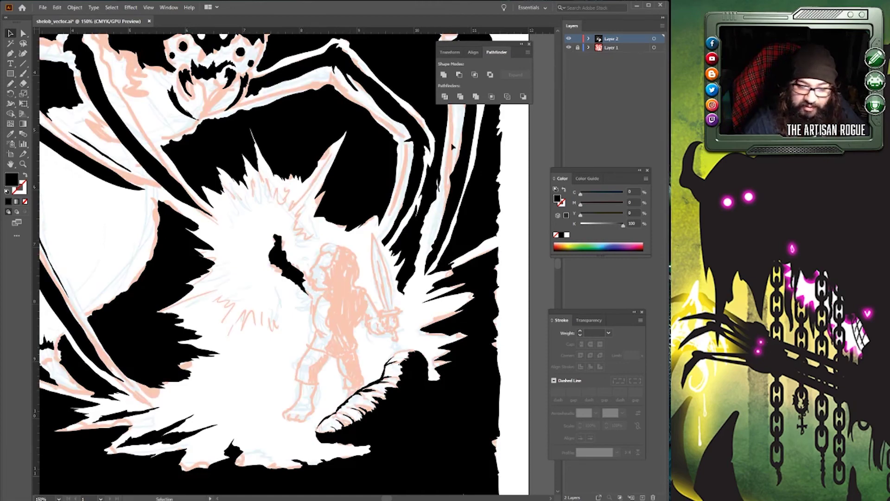
click(11, 84)
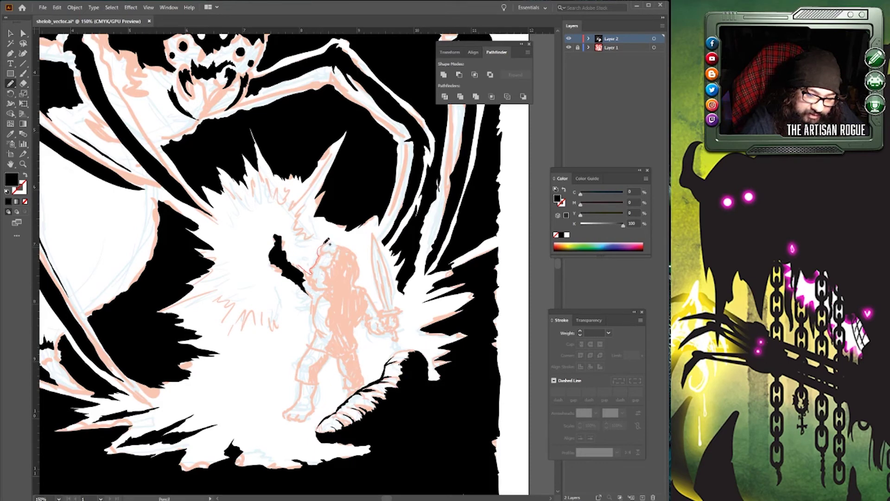
mouse_move(327, 241)
mouse_down()
mouse_move(335, 217)
mouse_move(318, 216)
mouse_move(306, 224)
mouse_move(302, 266)
mouse_up()
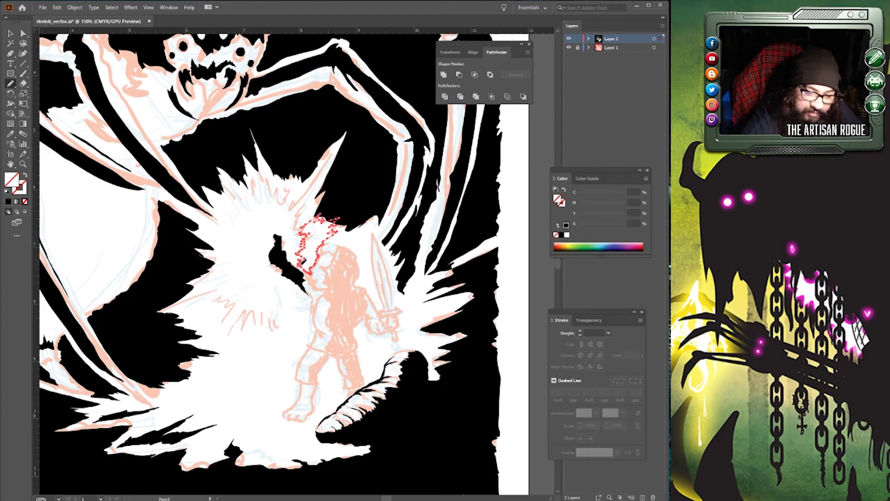
click(561, 235)
key(v)
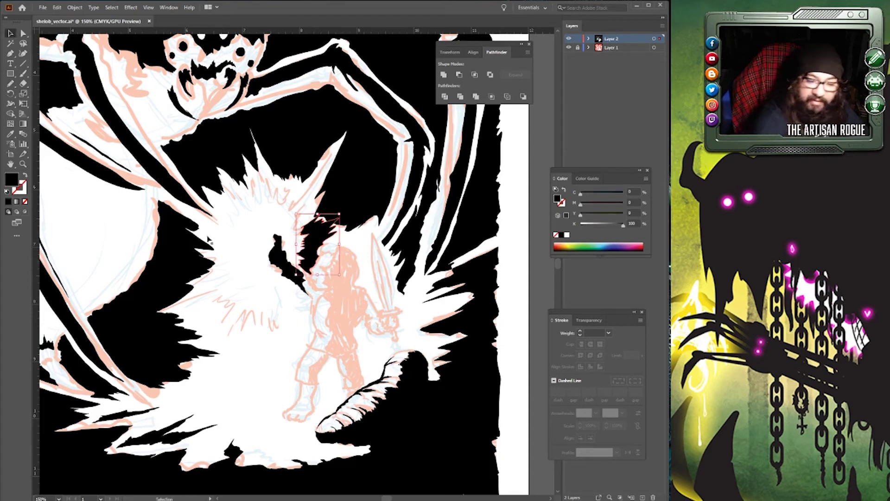
click(315, 271)
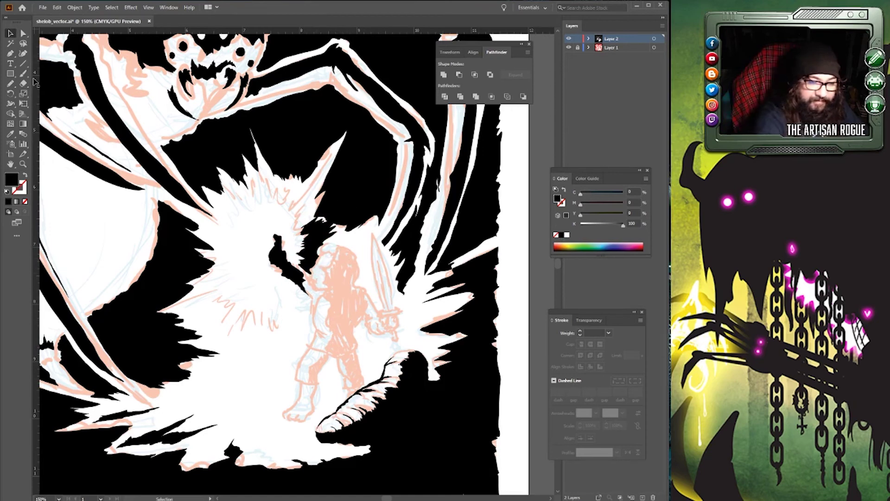
Trace the shadow running from behind the figure's head down the back and rear leg as one shape and fill it with black.
click(10, 84)
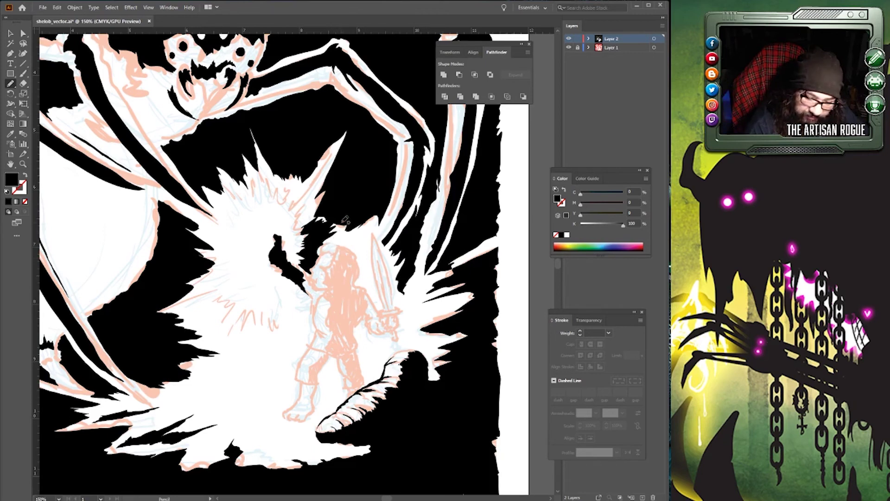
mouse_move(344, 218)
mouse_down()
mouse_move(325, 242)
mouse_move(340, 244)
mouse_up()
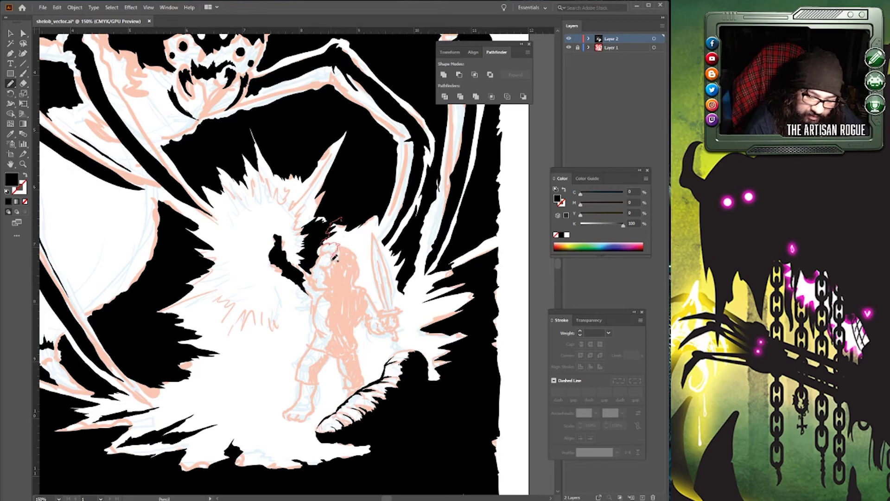
drag(330, 262, 326, 263)
drag(324, 265, 325, 268)
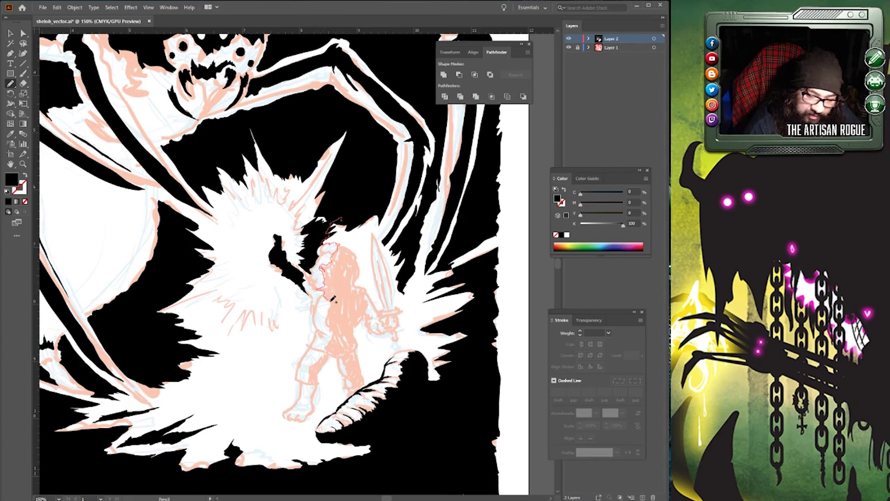
mouse_move(332, 299)
mouse_down()
mouse_move(328, 348)
mouse_move(363, 383)
mouse_move(356, 330)
mouse_move(371, 303)
mouse_move(357, 284)
mouse_move(356, 243)
mouse_move(376, 213)
mouse_move(327, 229)
mouse_up()
key(slash)
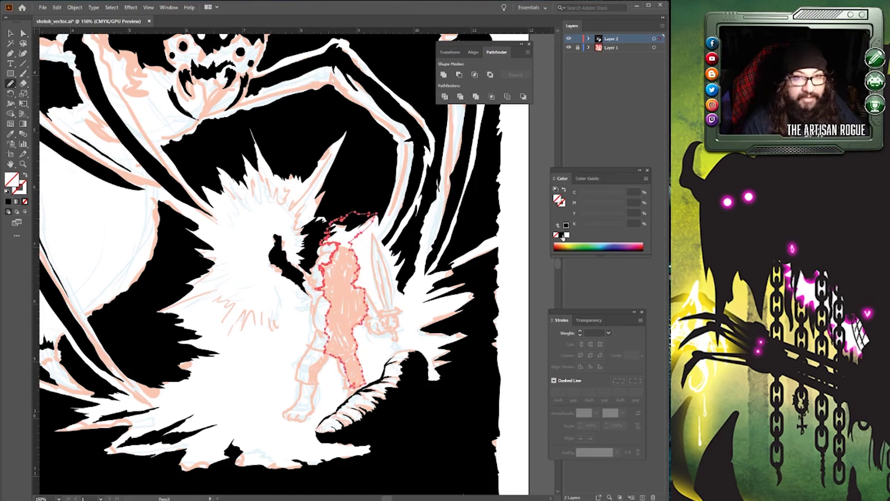
click(562, 235)
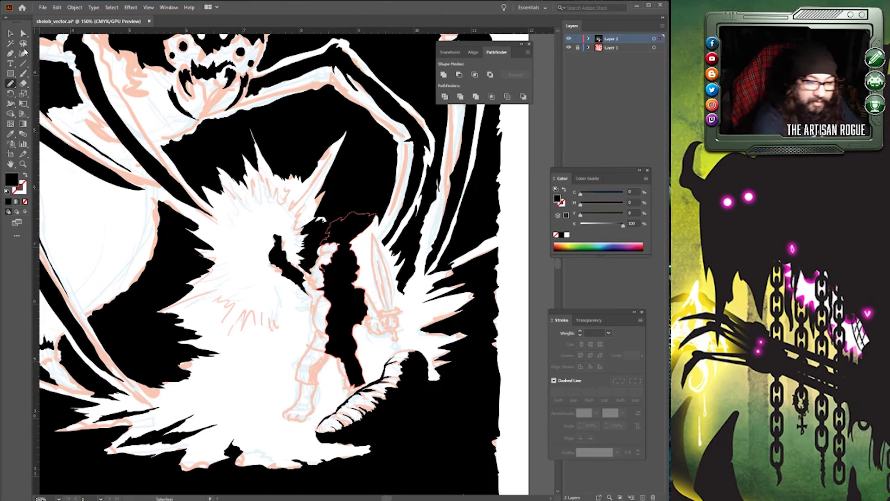
key(v)
click(532, 334)
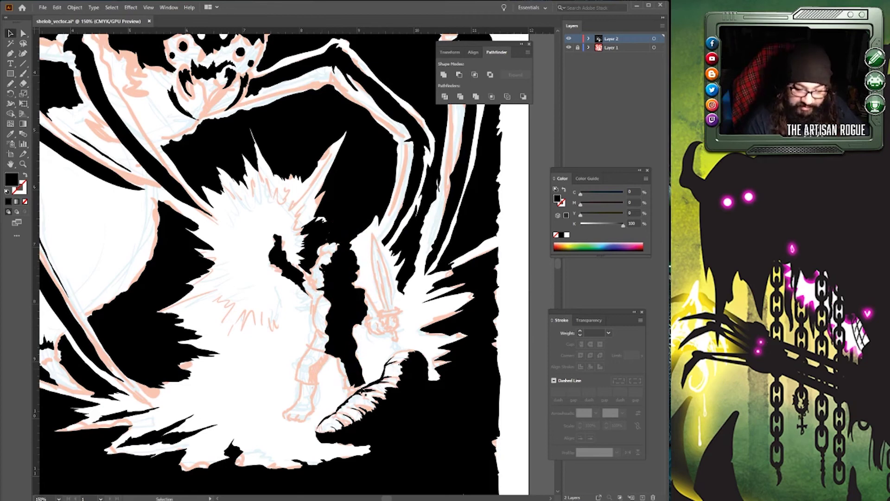
Trace the shadow on the small figure's front thigh and trouser leg and fill it with black.
click(14, 83)
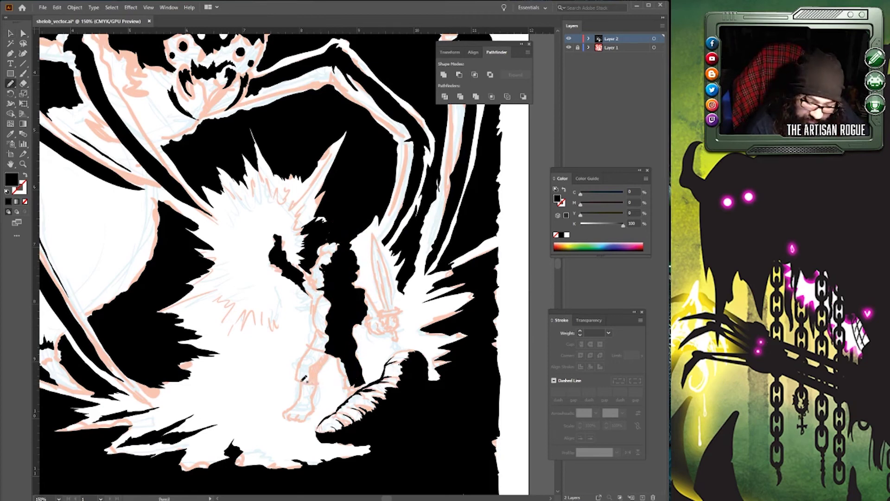
mouse_move(299, 374)
mouse_down()
mouse_move(296, 383)
mouse_move(321, 382)
mouse_move(336, 349)
mouse_move(321, 355)
mouse_move(311, 378)
mouse_move(297, 376)
mouse_up()
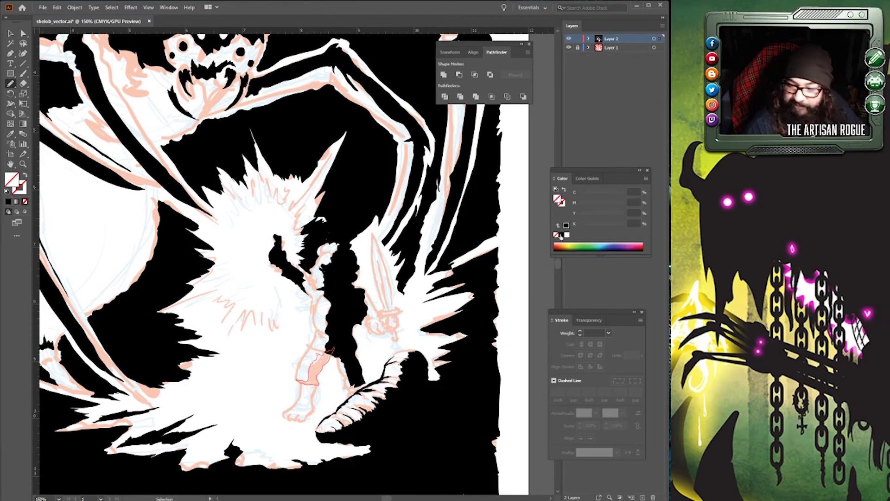
click(561, 235)
click(10, 34)
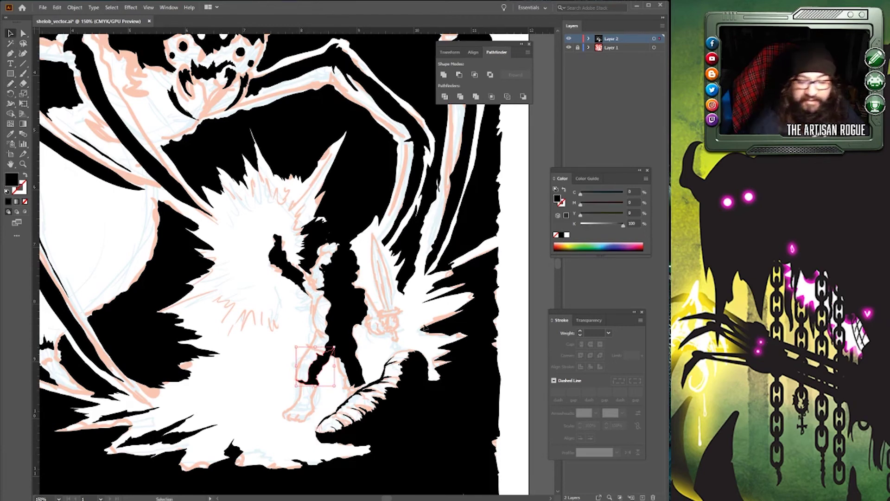
click(533, 315)
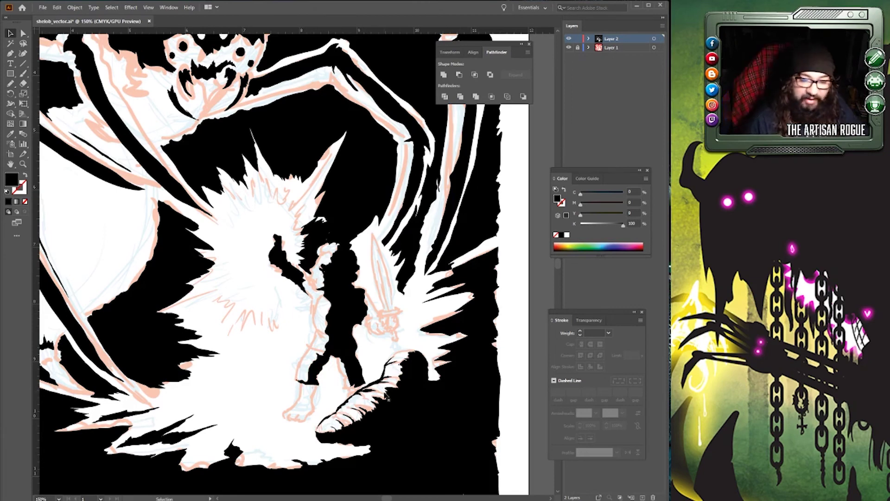
Trace the shadows on the figure's sword-holding hand and the sword's grip and pommel as black-filled shapes.
click(10, 84)
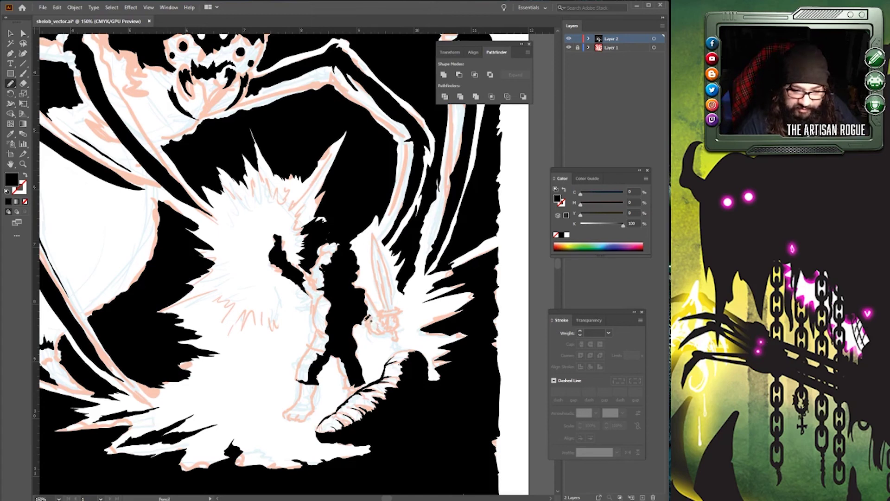
mouse_move(364, 321)
mouse_down()
mouse_move(381, 332)
mouse_move(374, 311)
mouse_up()
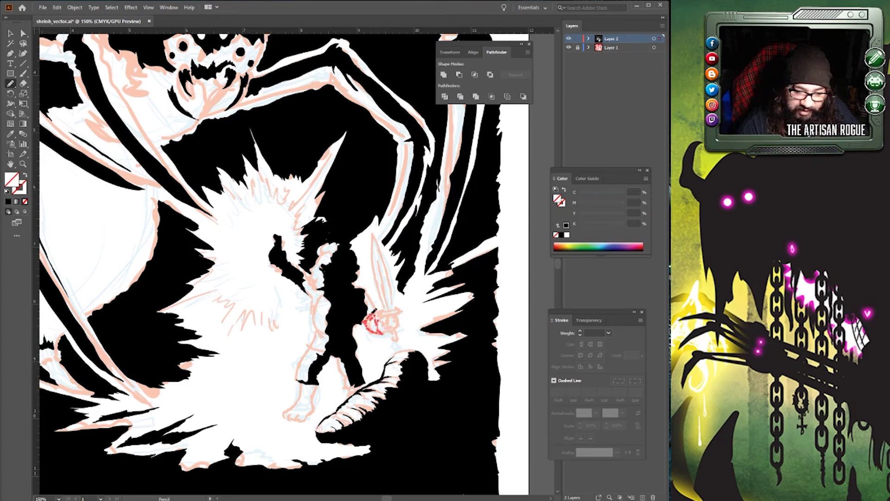
click(560, 235)
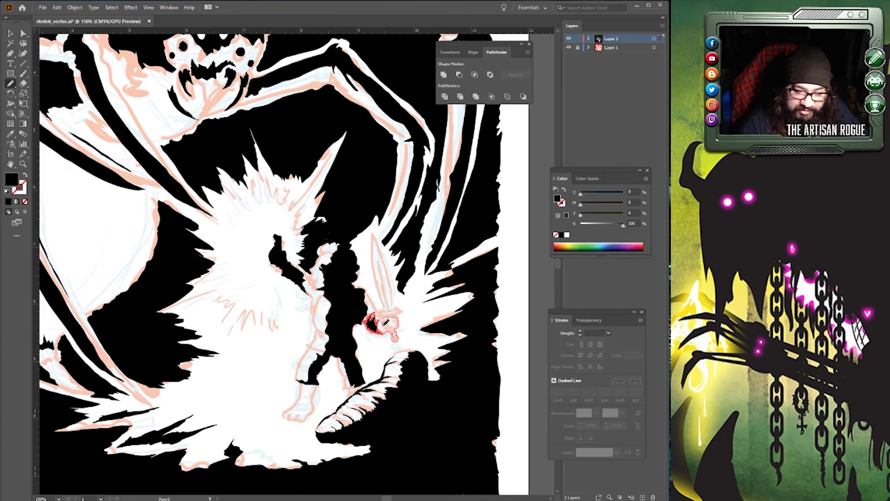
drag(393, 335, 390, 324)
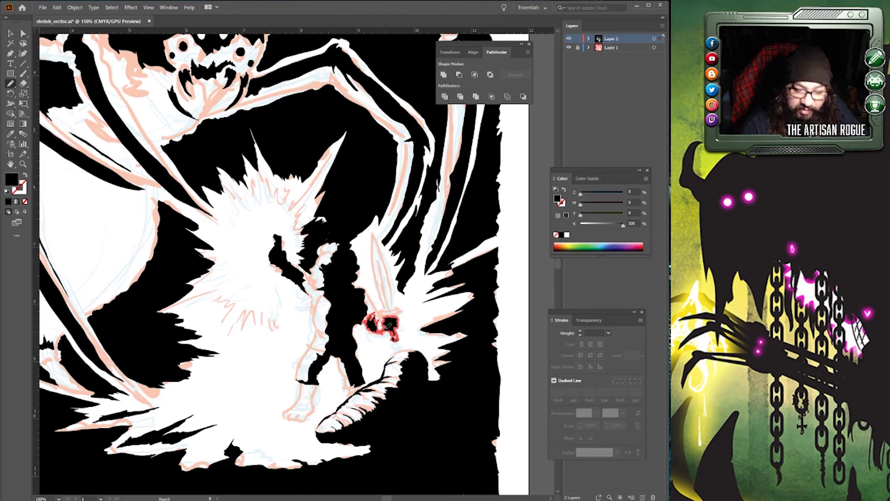
click(561, 235)
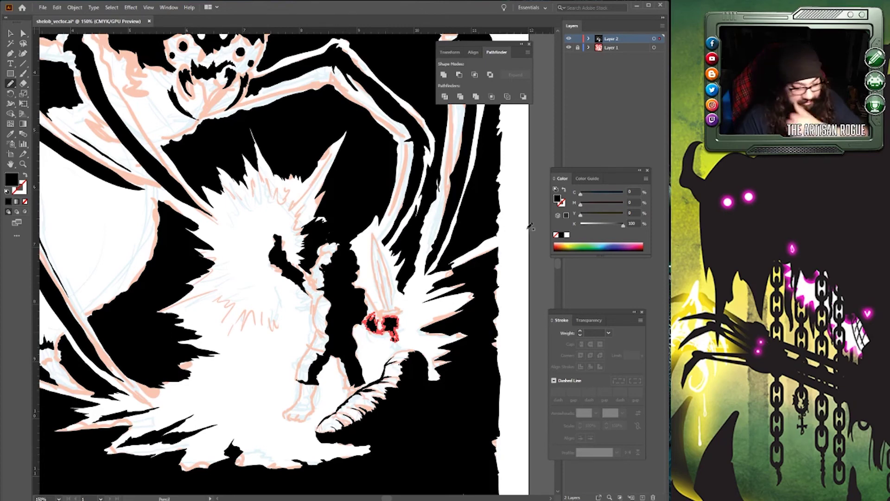
click(10, 34)
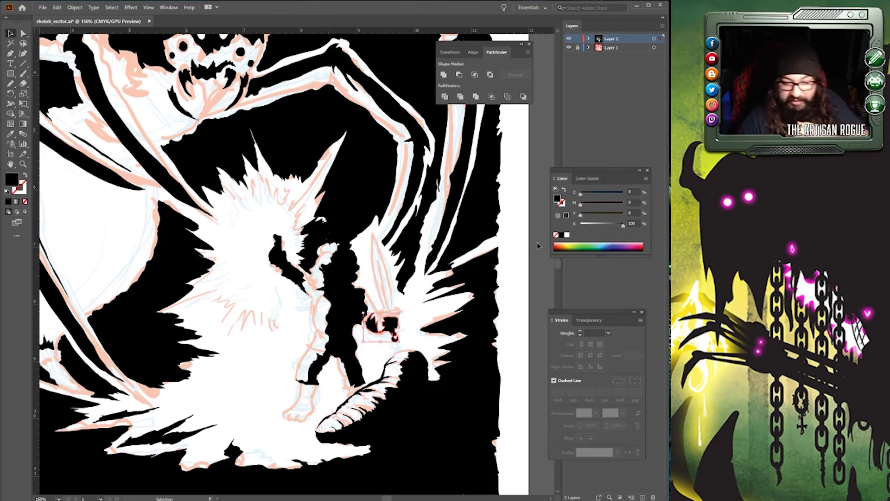
click(541, 269)
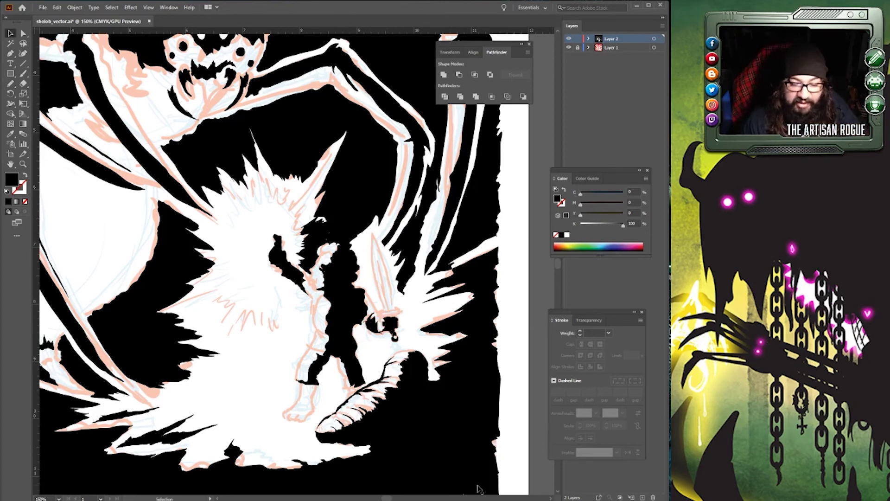
Add a small black-filled shape along the underside of the sword hand to link its shadows.
click(10, 84)
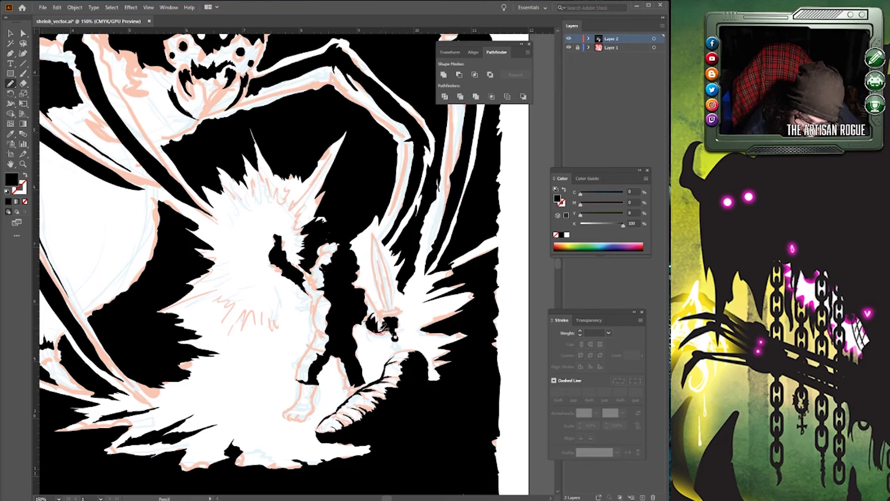
drag(390, 325, 374, 332)
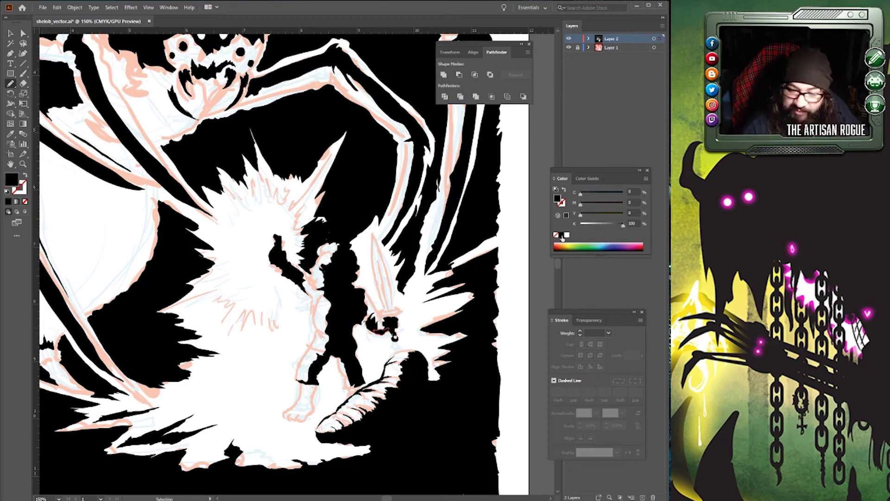
click(11, 34)
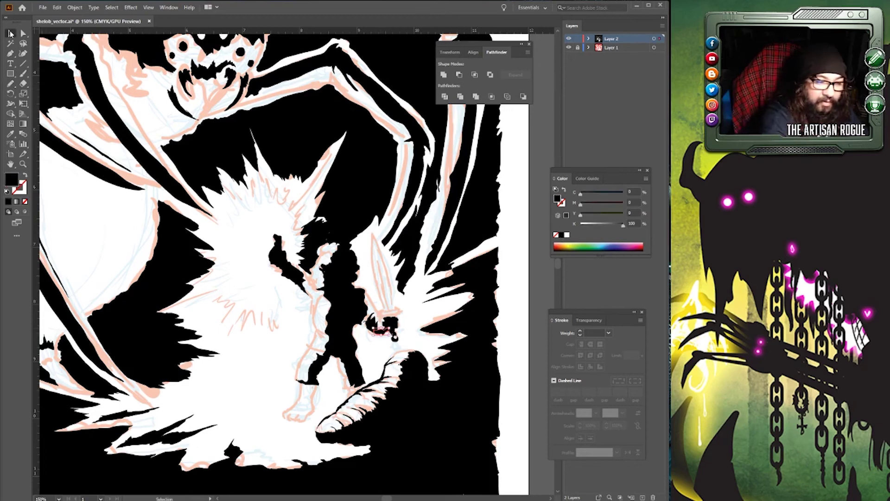
click(537, 255)
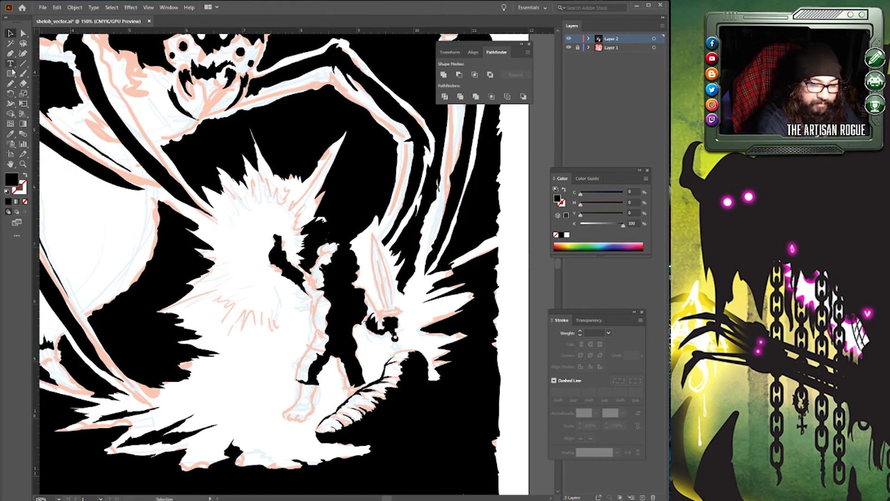
Trace the sword's crossguard and the blade's edge and center lines as shapes with black fill.
click(14, 84)
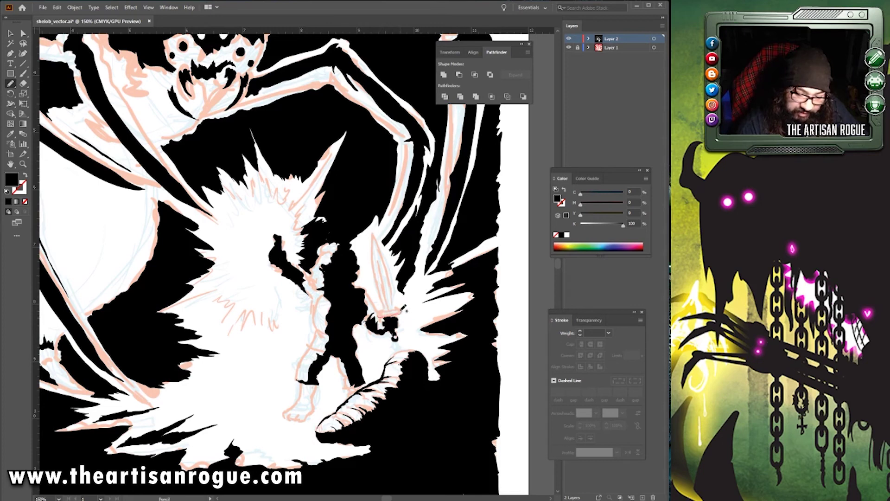
drag(380, 316, 377, 314)
click(562, 235)
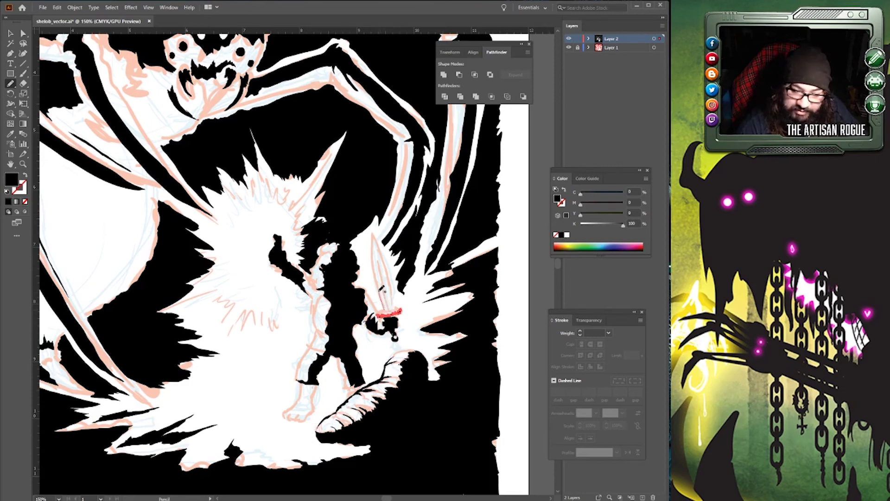
mouse_move(375, 279)
mouse_down()
mouse_move(379, 234)
mouse_move(394, 310)
mouse_move(383, 261)
mouse_move(392, 307)
mouse_up()
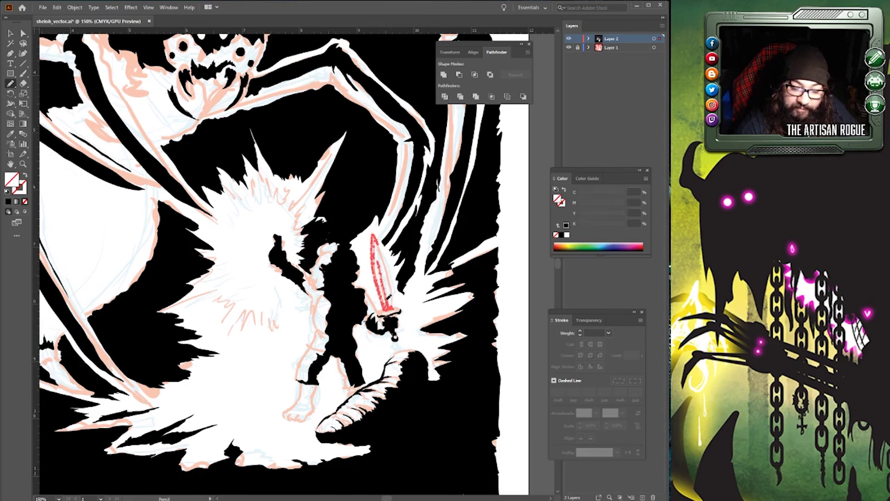
click(561, 235)
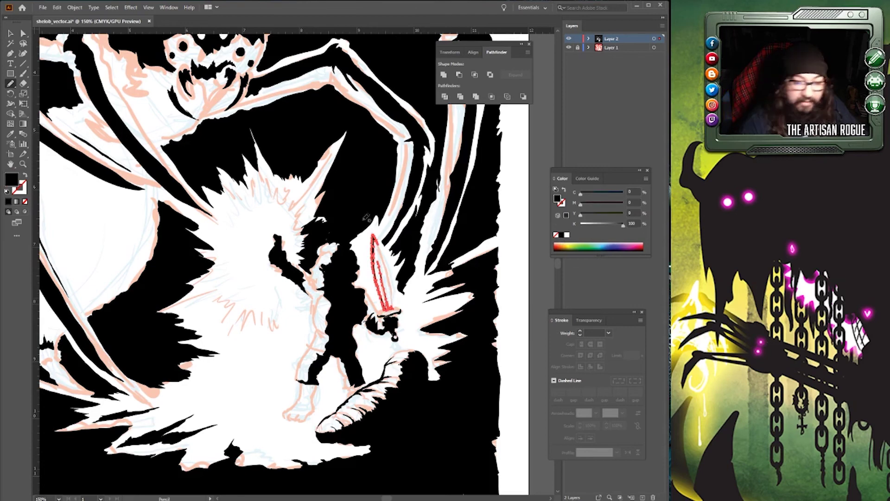
key(v)
click(513, 293)
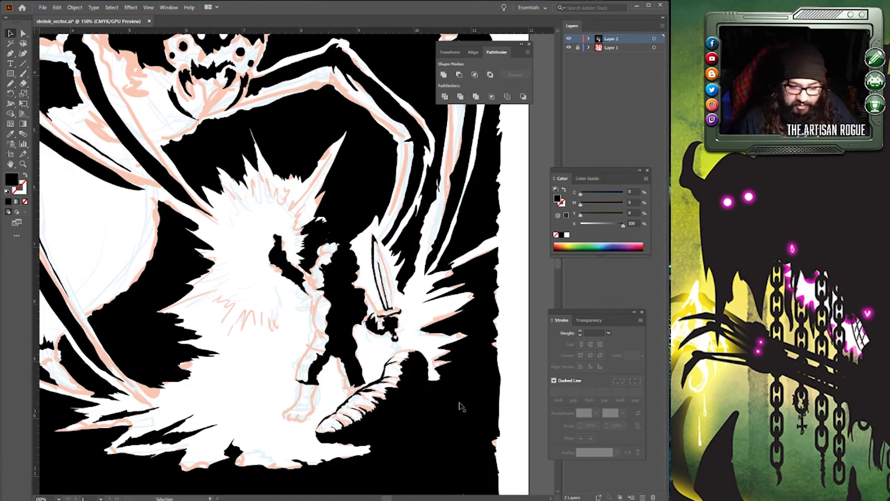
Trace the shadow on the figure's front lower leg and foot and fill it with black.
click(10, 83)
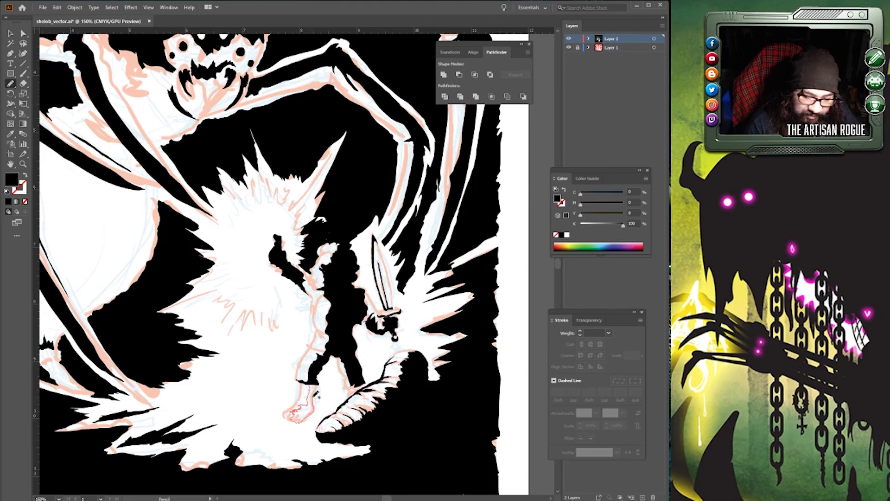
drag(318, 394, 314, 376)
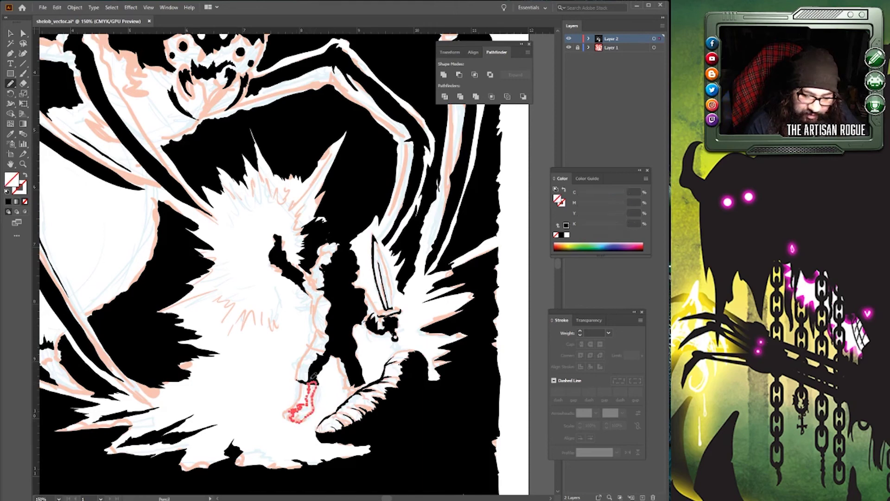
key(shift+x)
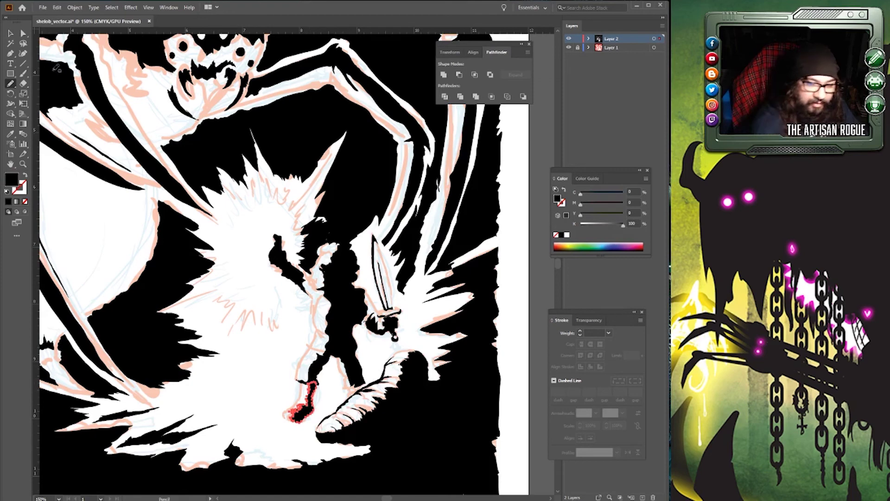
Trace the small shadow on the figure's rear foot beside the wrapped body and fill it with black.
key(v)
click(540, 311)
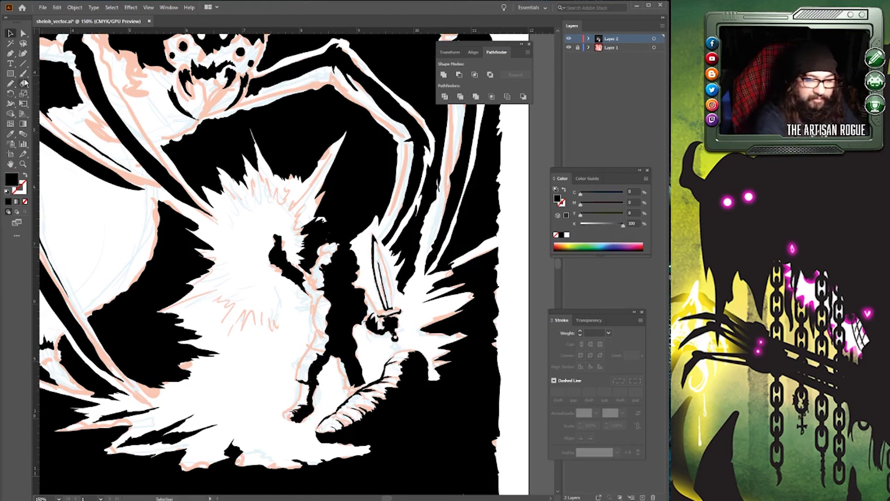
key(n)
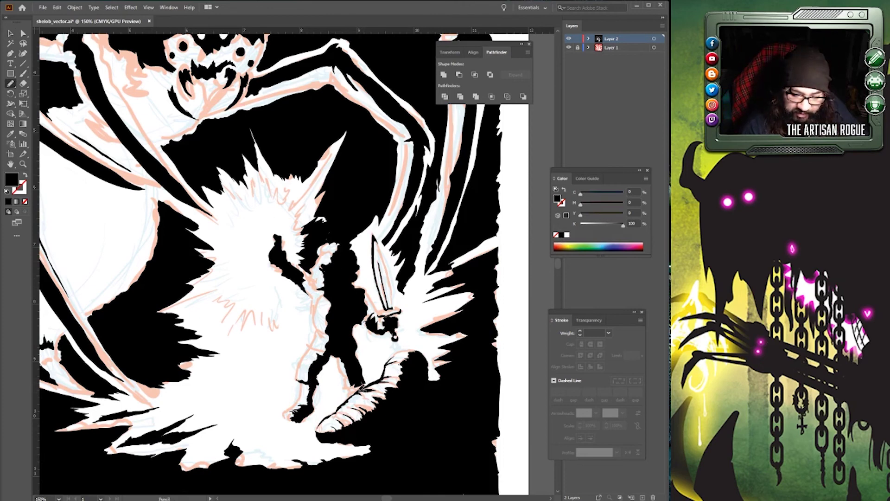
drag(361, 381, 358, 390)
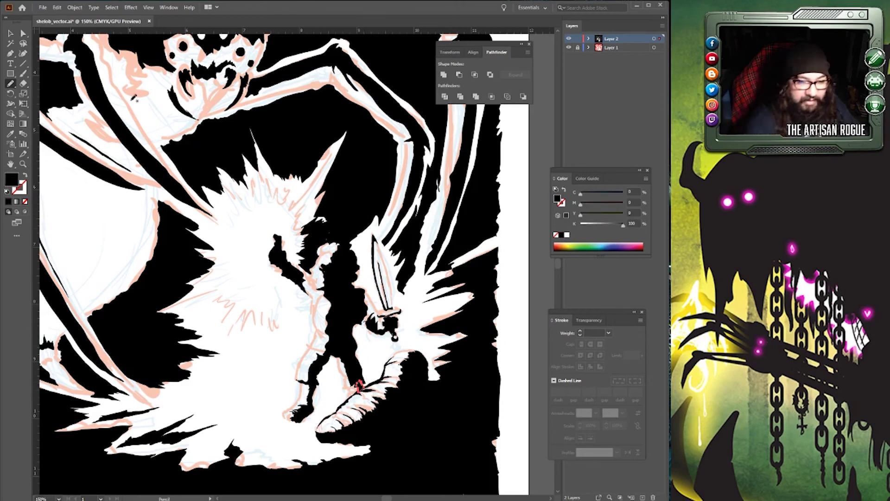
click(10, 34)
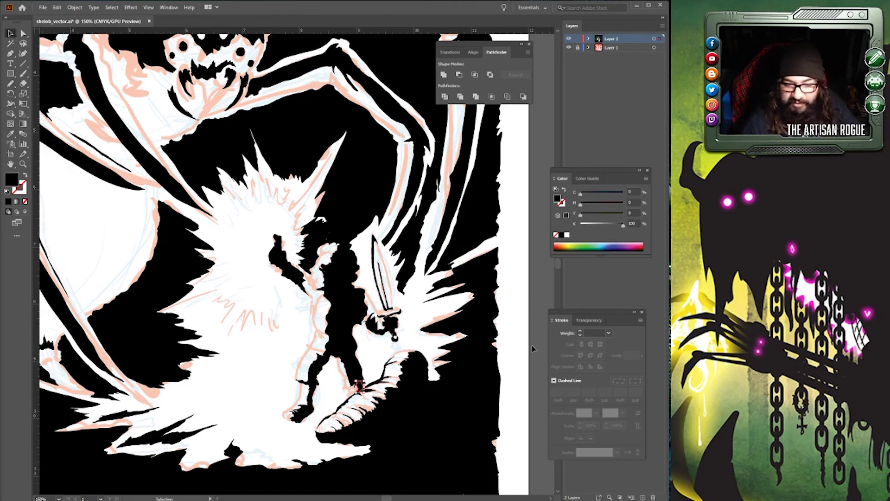
click(513, 427)
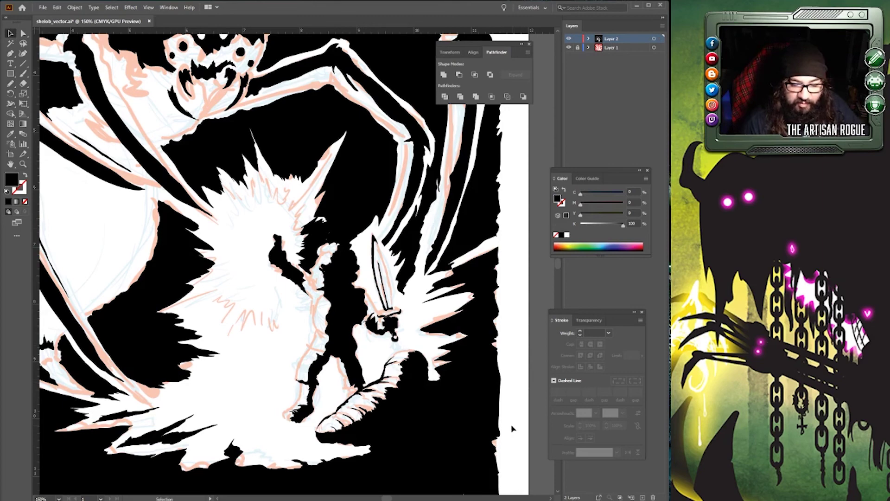
Move the Pathfinder panel off the artwork and check the full artboard at 100% with the Layer 1 sketch temporarily hidden.
click(169, 7)
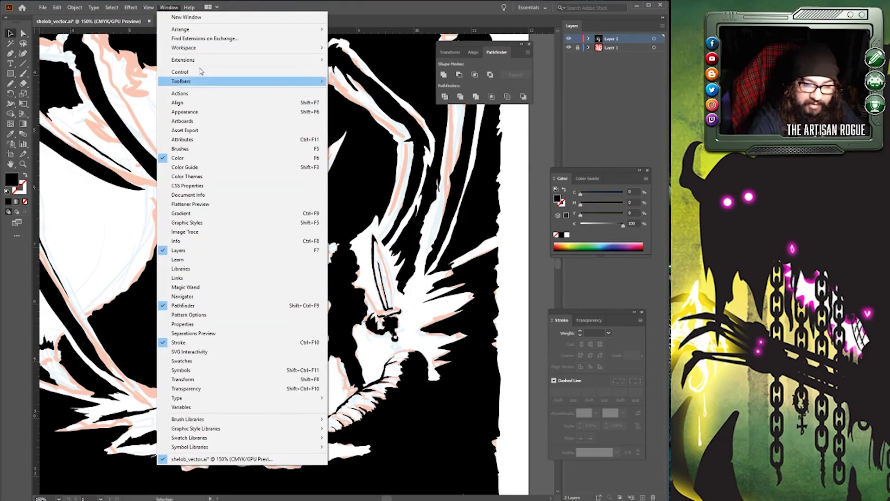
mouse_move(149, 8)
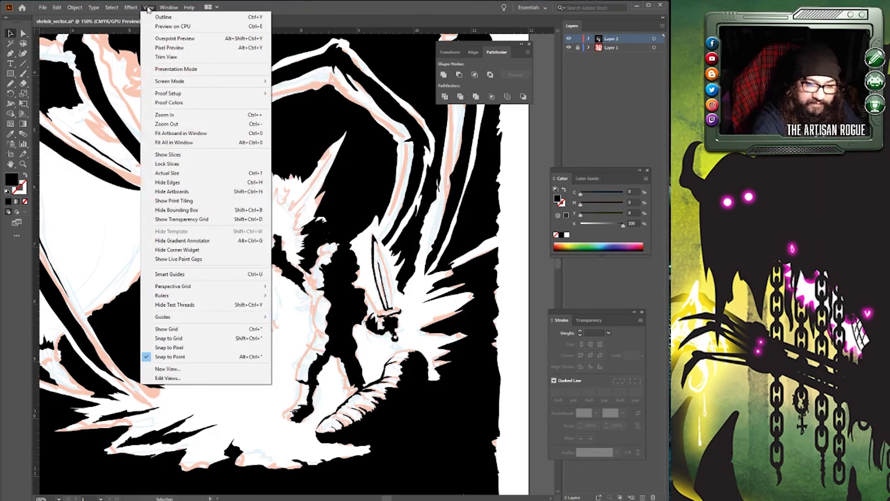
click(200, 134)
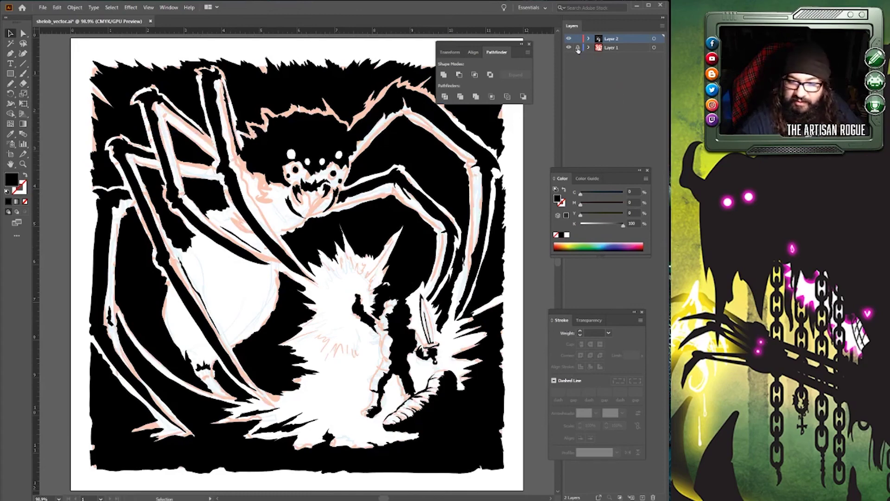
drag(479, 45, 578, 97)
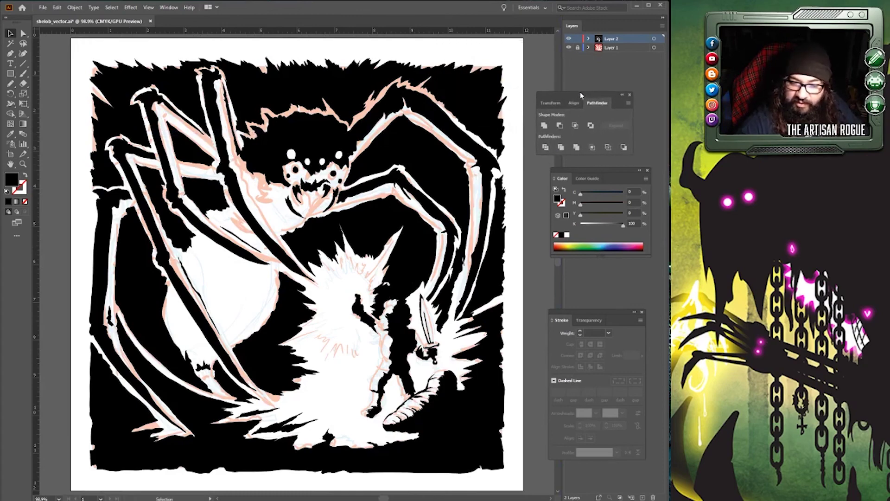
key(ctrl+1)
click(569, 48)
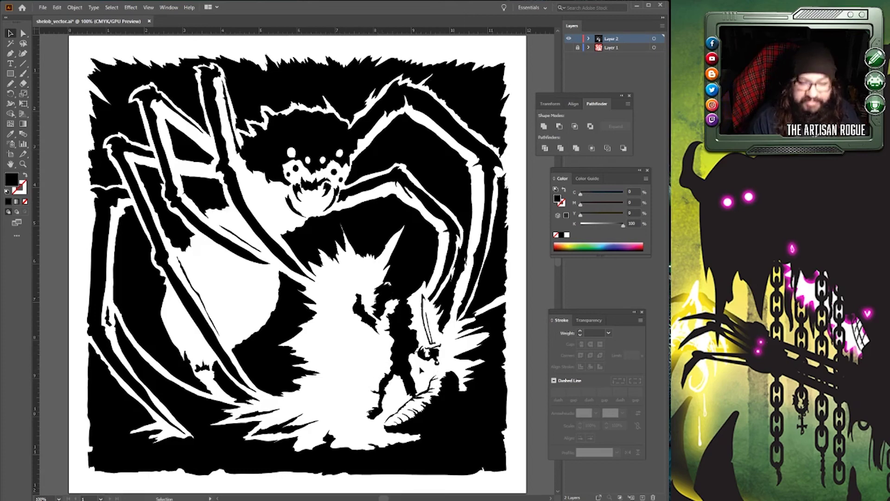
click(569, 47)
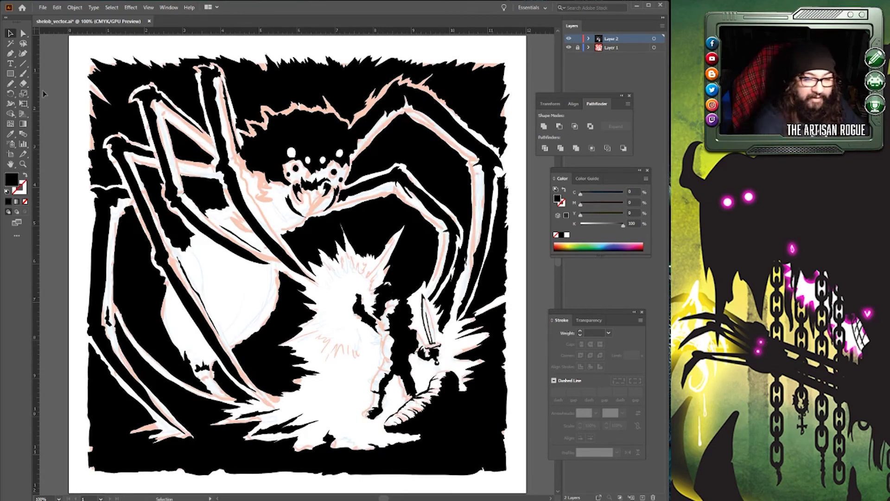
Draw a jagged-edged shadow shape in the light burst directly behind the figure's back and legs, filled with black.
click(11, 53)
click(10, 84)
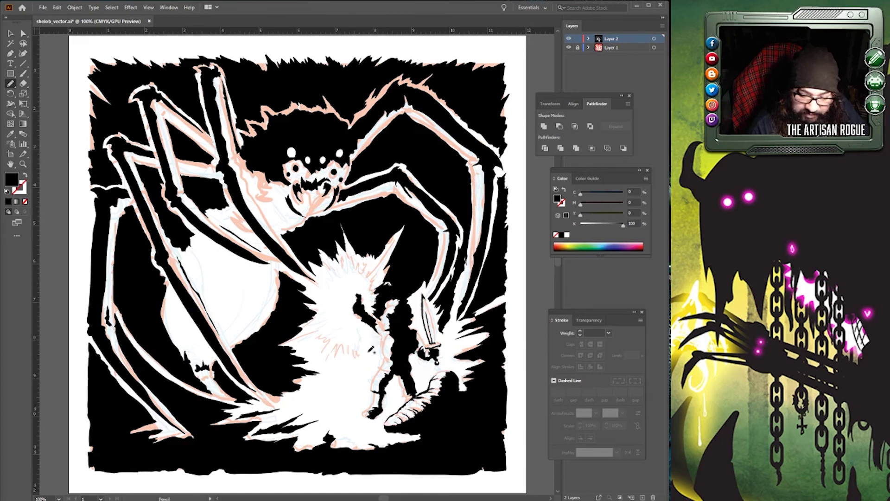
drag(362, 345, 371, 334)
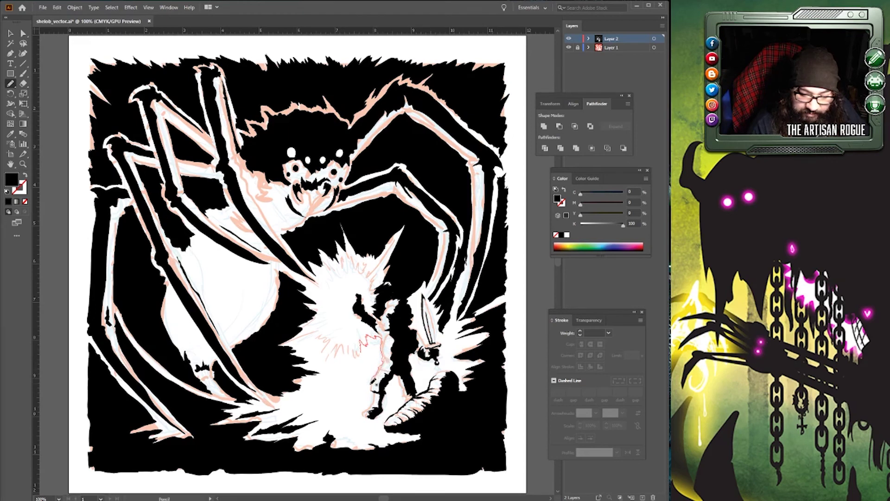
mouse_move(371, 386)
mouse_down()
mouse_move(333, 381)
mouse_move(351, 377)
mouse_move(341, 372)
mouse_move(367, 348)
mouse_up()
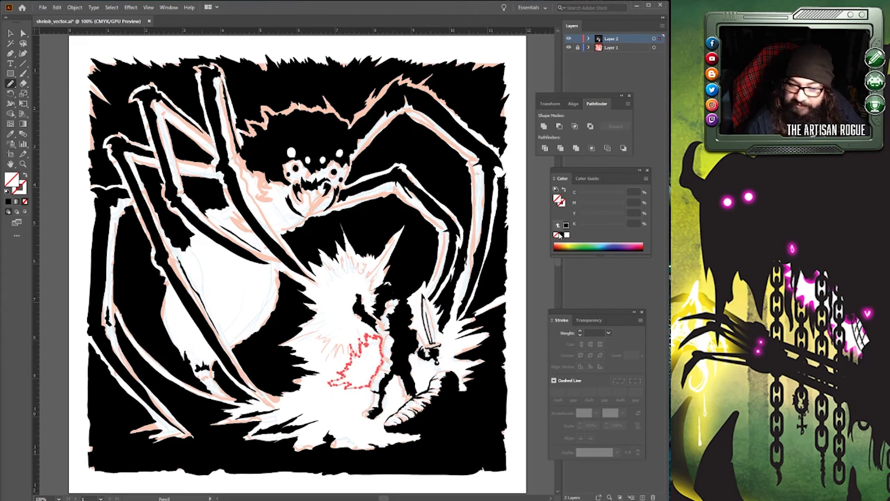
click(560, 234)
double_click(10, 32)
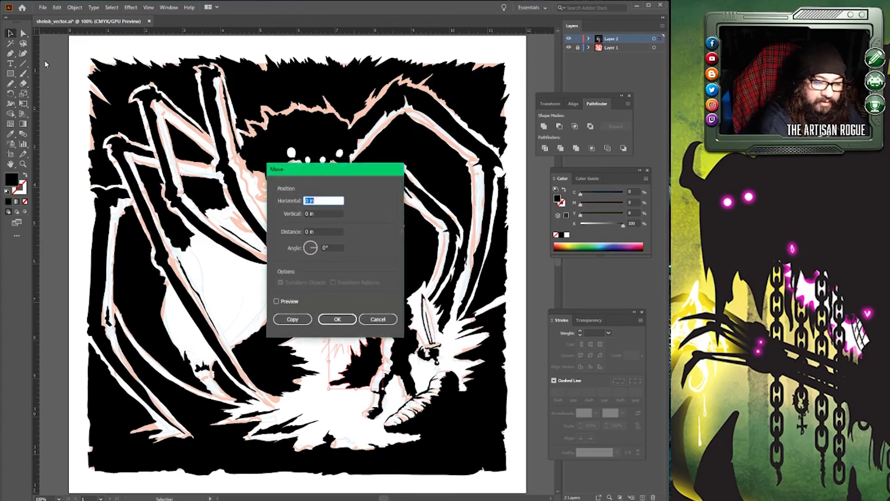
key(Escape)
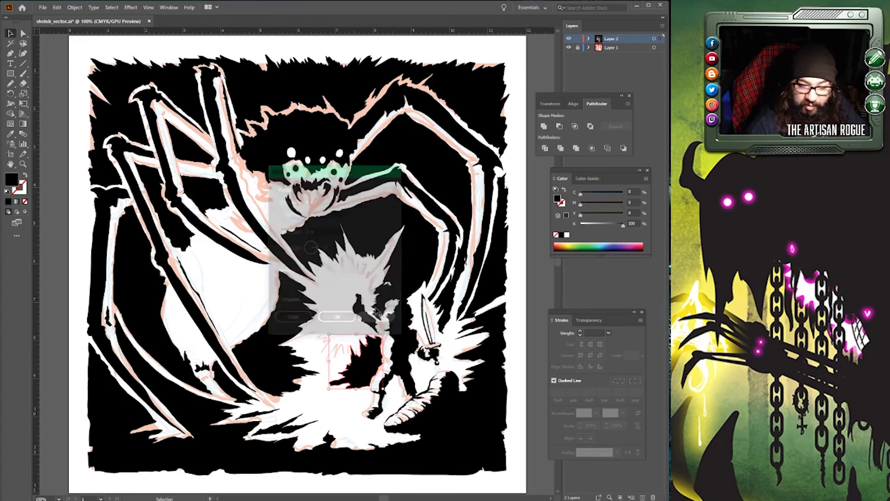
click(42, 68)
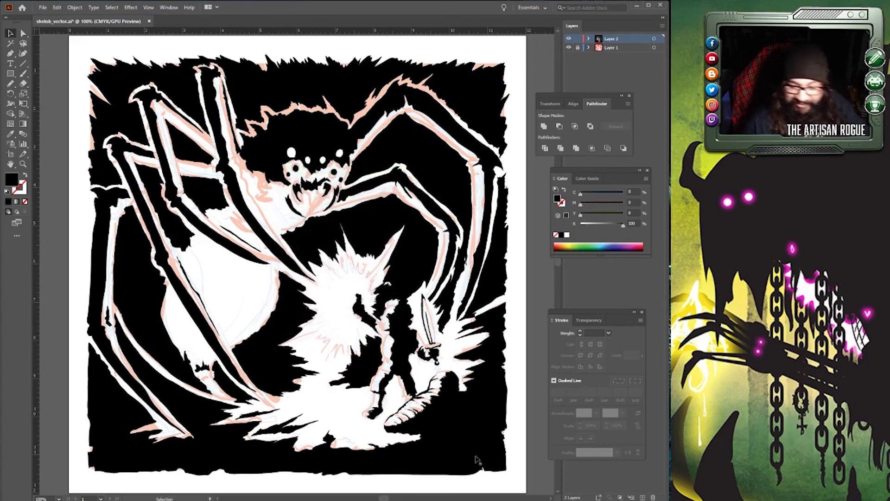
Check the artwork with the Layer 1 sketch temporarily hidden and save the document.
click(569, 47)
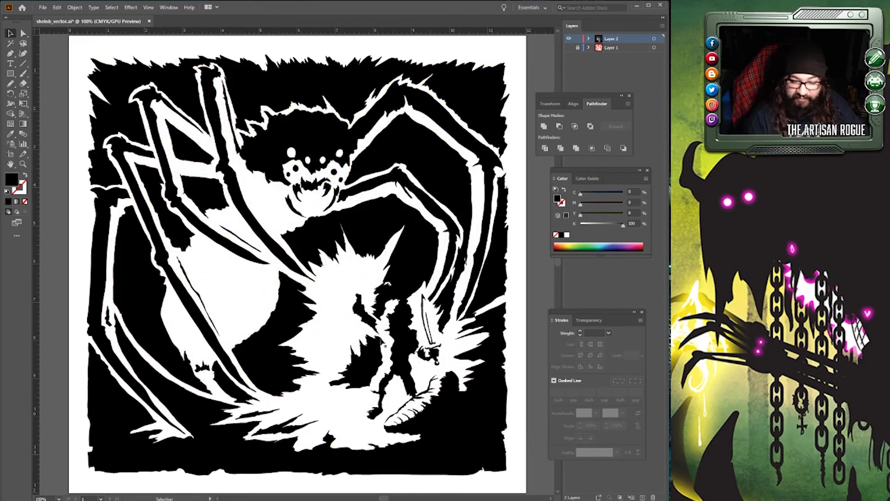
click(568, 47)
click(11, 84)
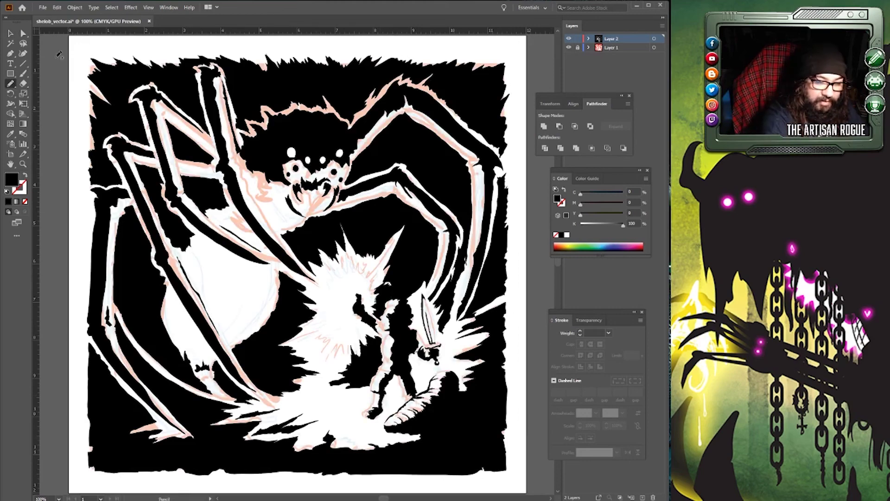
click(43, 8)
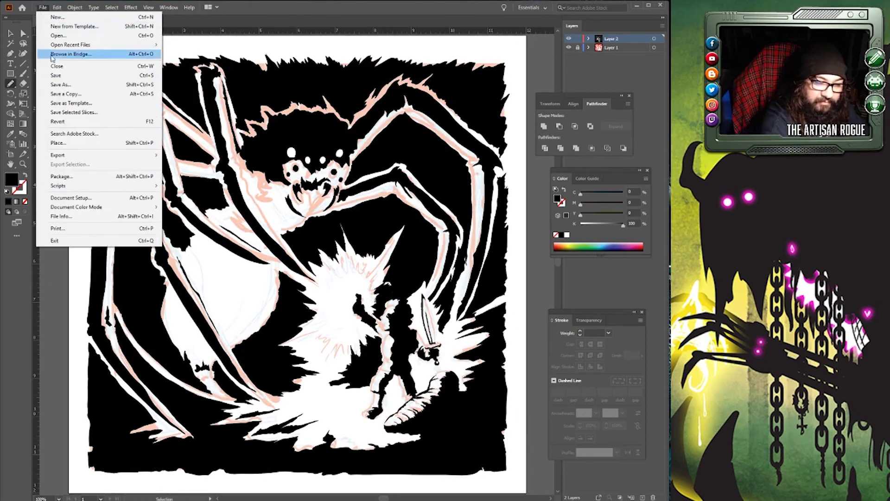
click(60, 75)
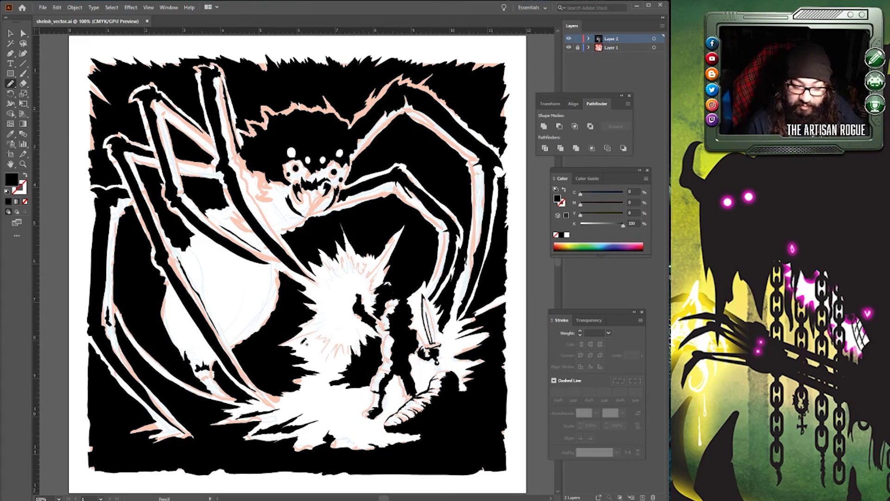
Try a small jagged black-filled shape in the light burst between the spider's abdomen and the figure, and delete it.
mouse_move(317, 339)
mouse_down()
mouse_move(329, 331)
mouse_move(316, 346)
mouse_move(295, 346)
mouse_up()
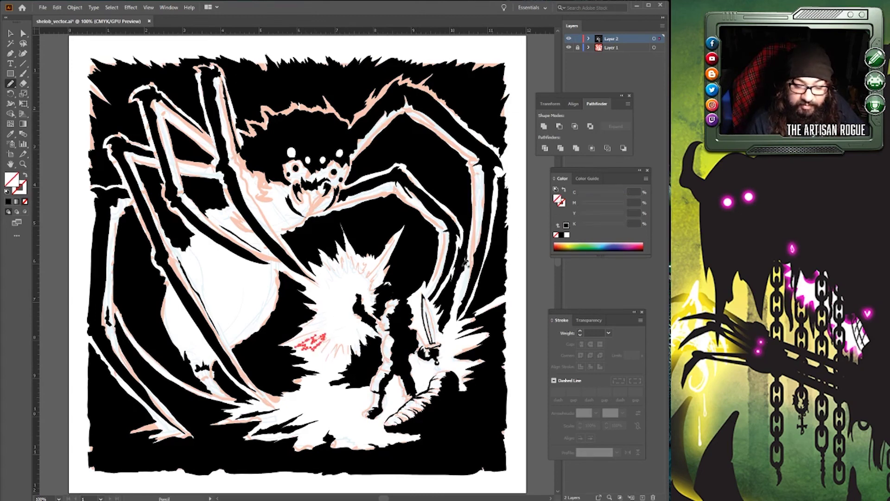
click(10, 33)
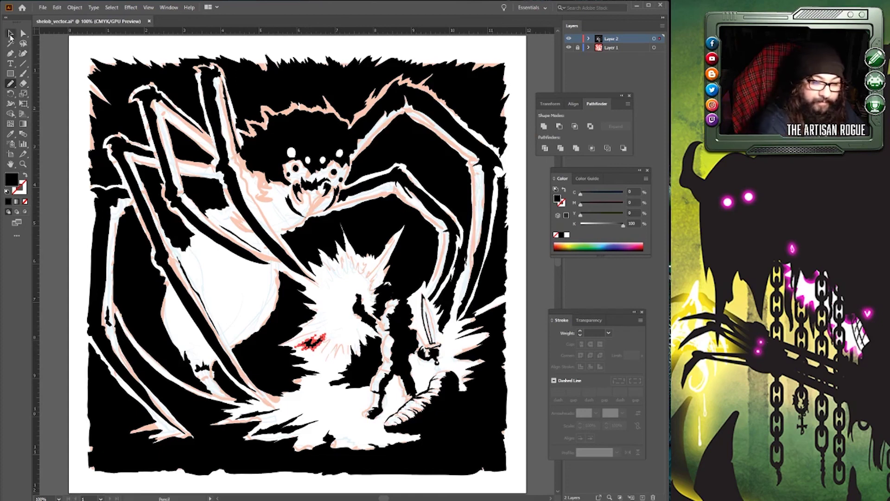
click(52, 81)
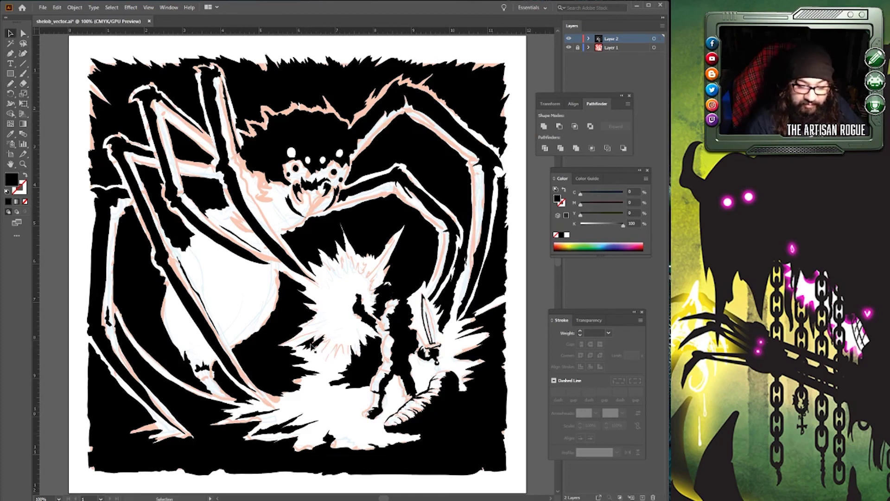
click(324, 346)
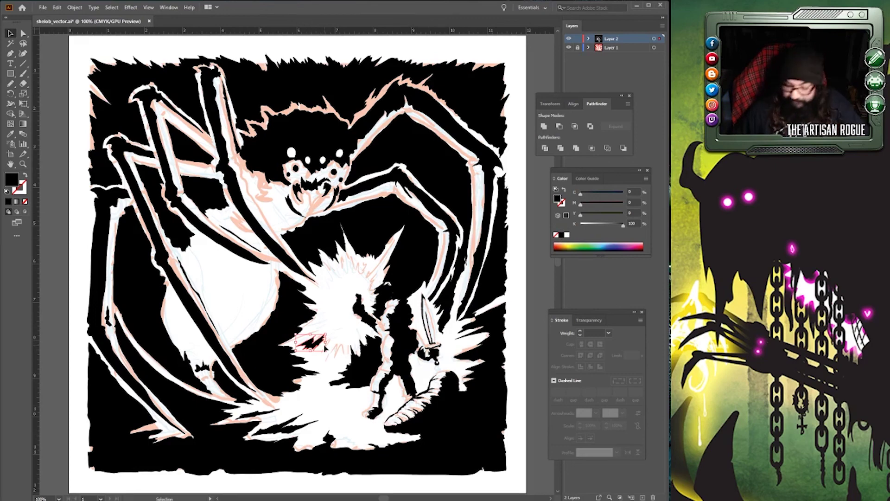
key(Delete)
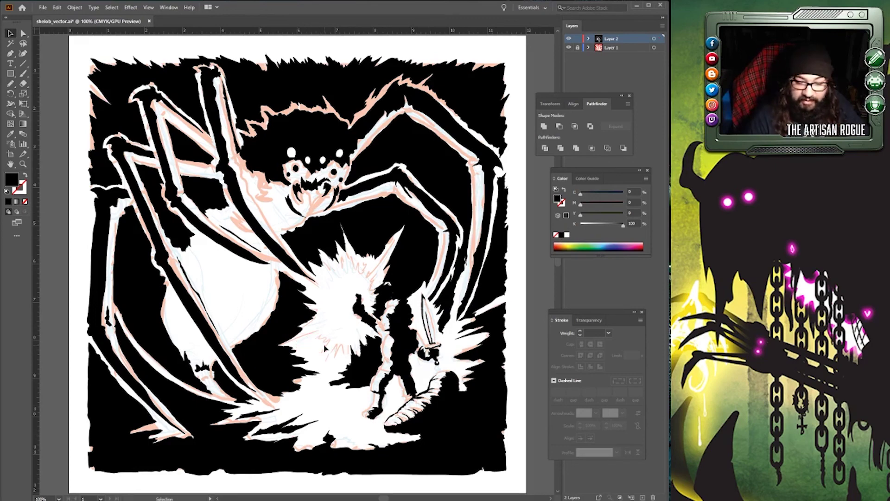
Hide the Layer 1 sketch and draw a jagged black-filled ground shadow stretching from the figure's front foot toward the spider's leg tips.
click(569, 47)
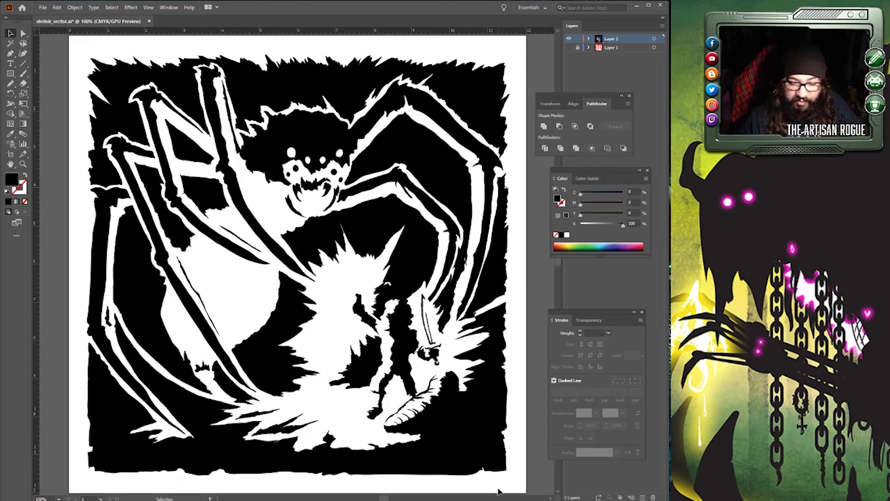
click(10, 84)
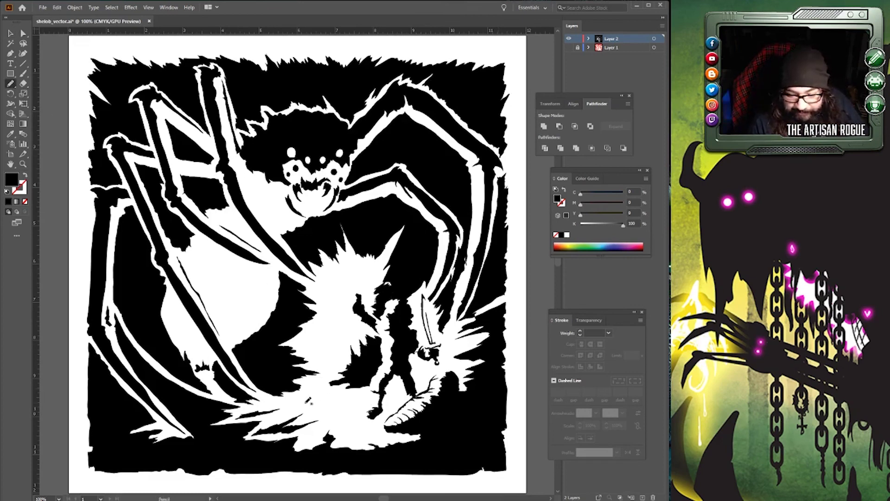
mouse_move(299, 402)
mouse_down()
mouse_move(369, 399)
mouse_move(369, 419)
mouse_move(281, 412)
mouse_move(301, 398)
mouse_up()
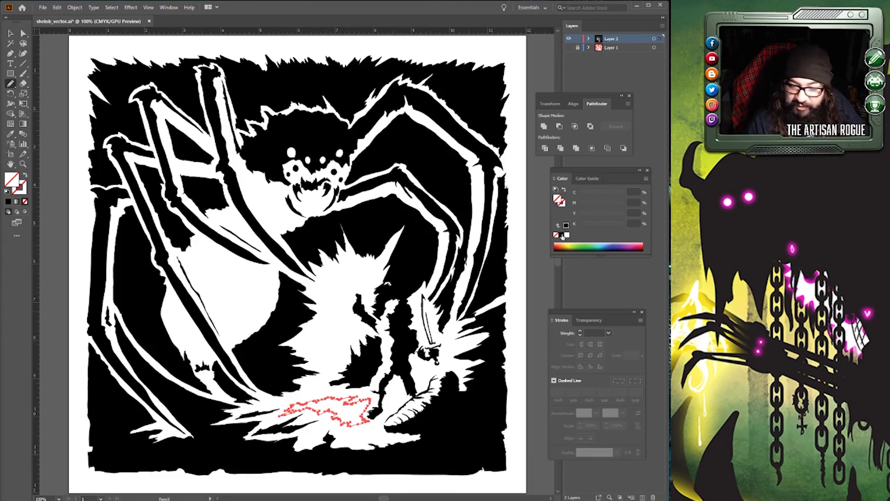
click(561, 234)
click(10, 33)
click(47, 55)
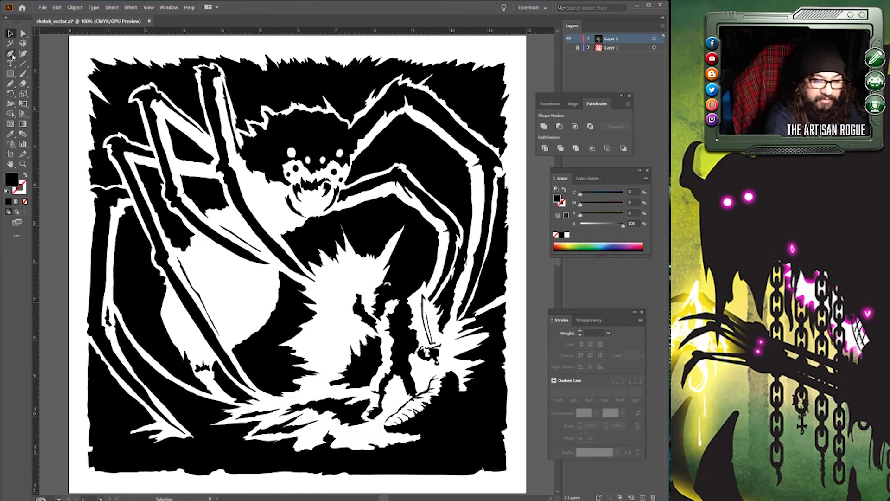
Draw a small black-filled ground shadow between the figure's feet beside the wrapped body, and save the document.
click(11, 83)
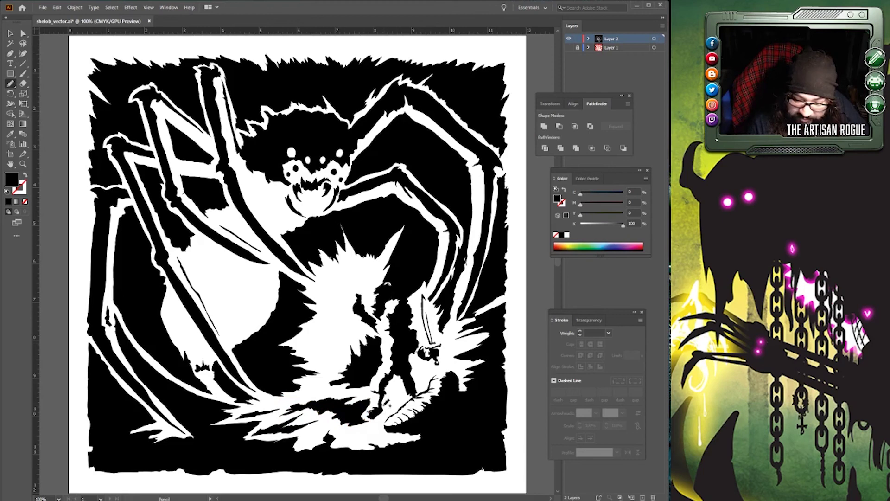
mouse_move(385, 402)
mouse_down()
mouse_move(401, 394)
mouse_move(403, 405)
mouse_move(392, 412)
mouse_move(383, 404)
mouse_up()
click(560, 235)
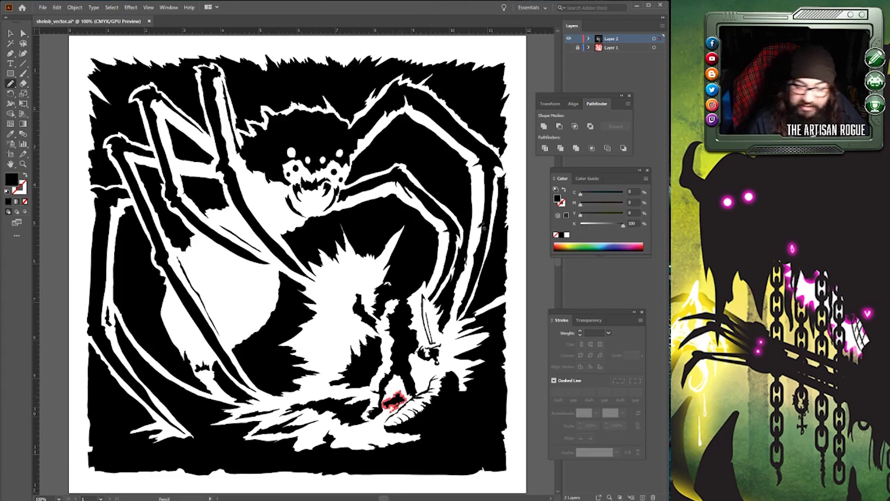
click(10, 33)
click(54, 57)
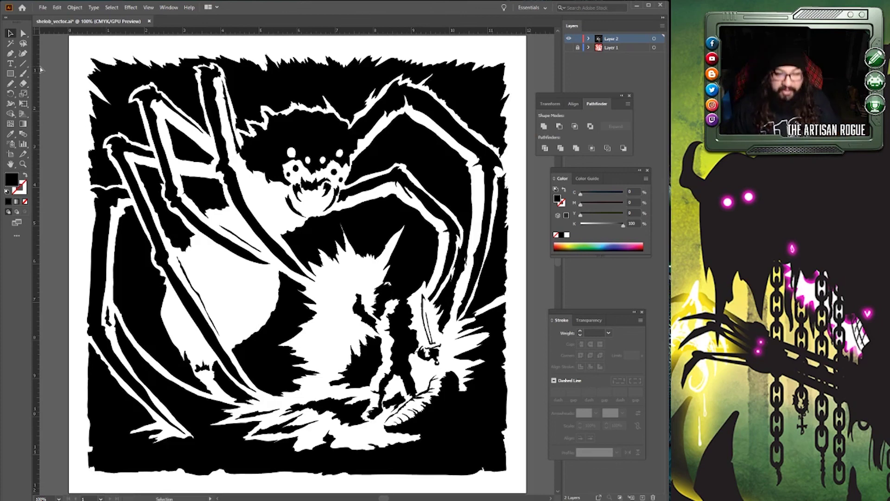
key(ctrl+s)
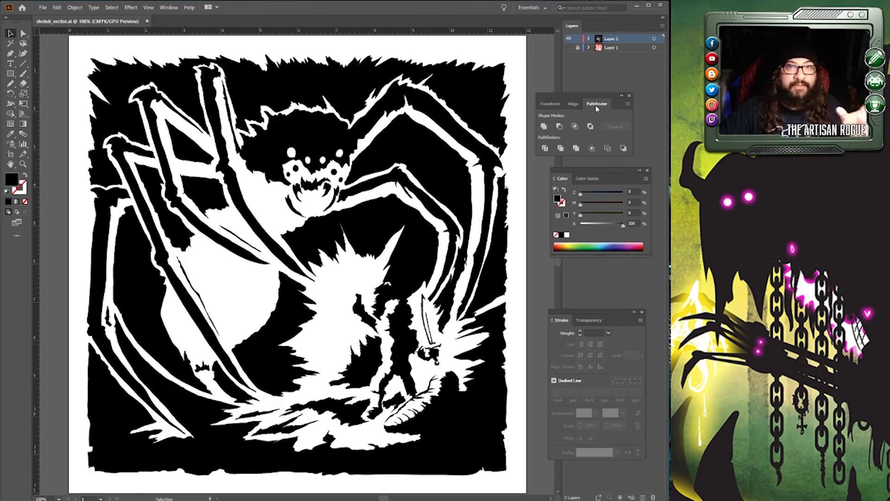
Compare the Layer 1 sketch with the Layer 2 artwork, leave only Layer 2 visible, and save the document.
click(568, 38)
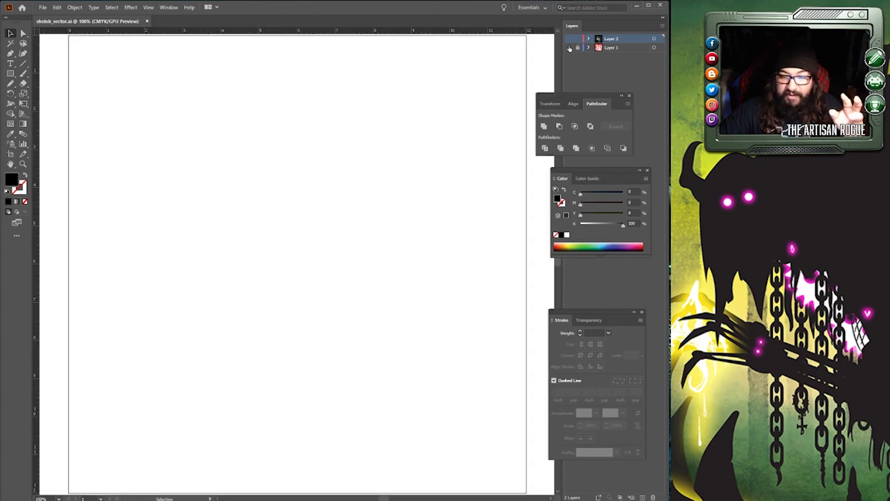
click(570, 47)
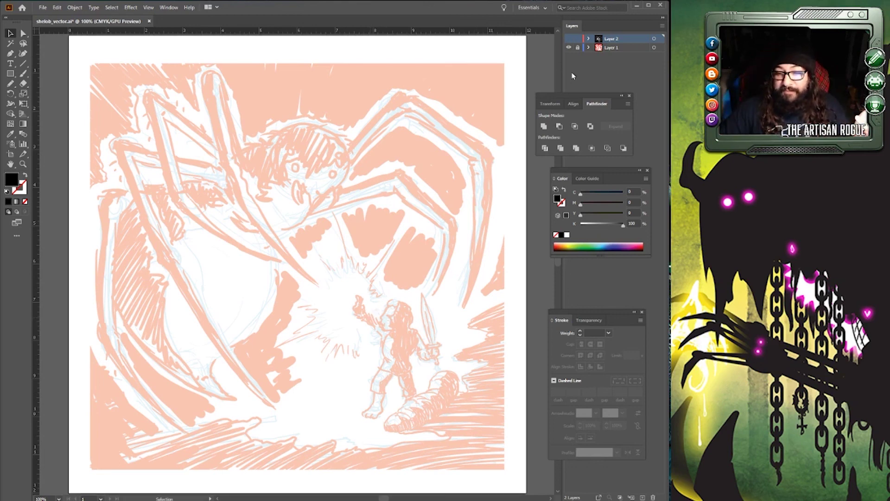
click(568, 39)
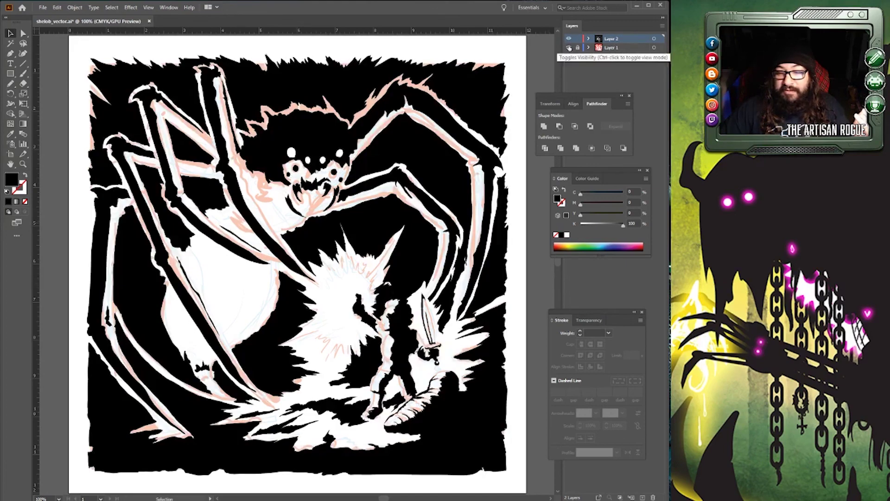
click(568, 47)
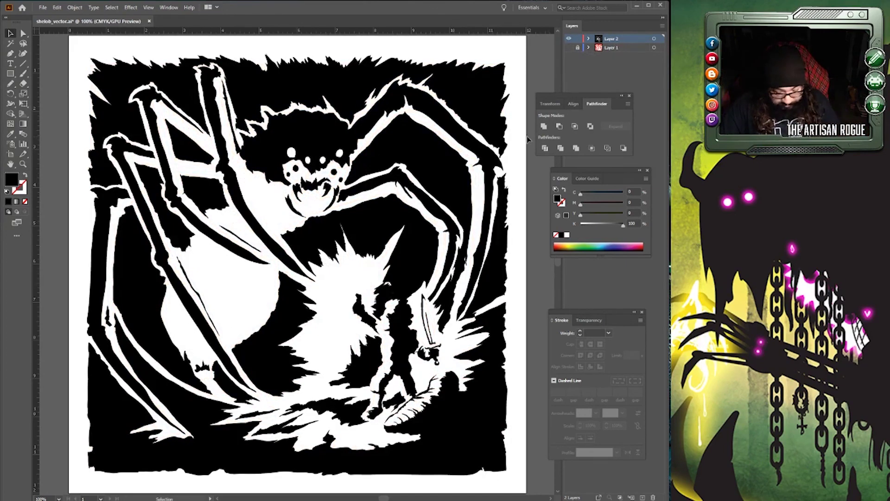
key(ctrl+s)
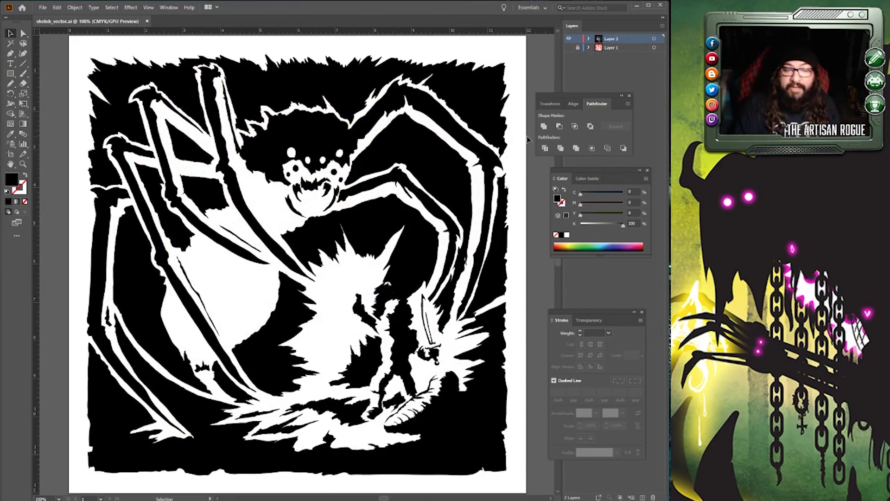